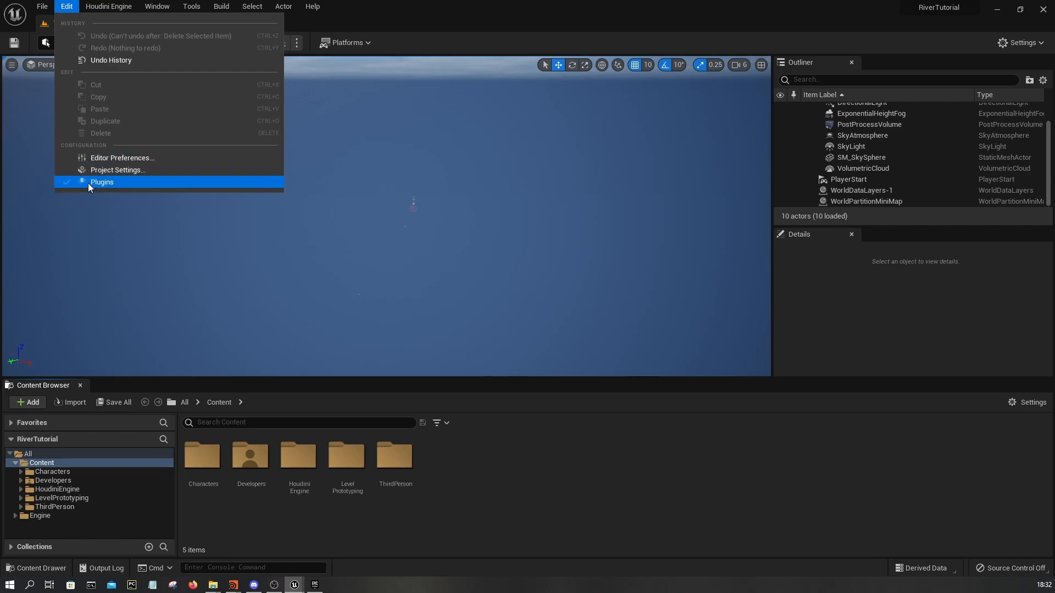
- Enable the experimental Water plugin and restart the editor
{"action": "left_click", "coordinate": [89, 182]}
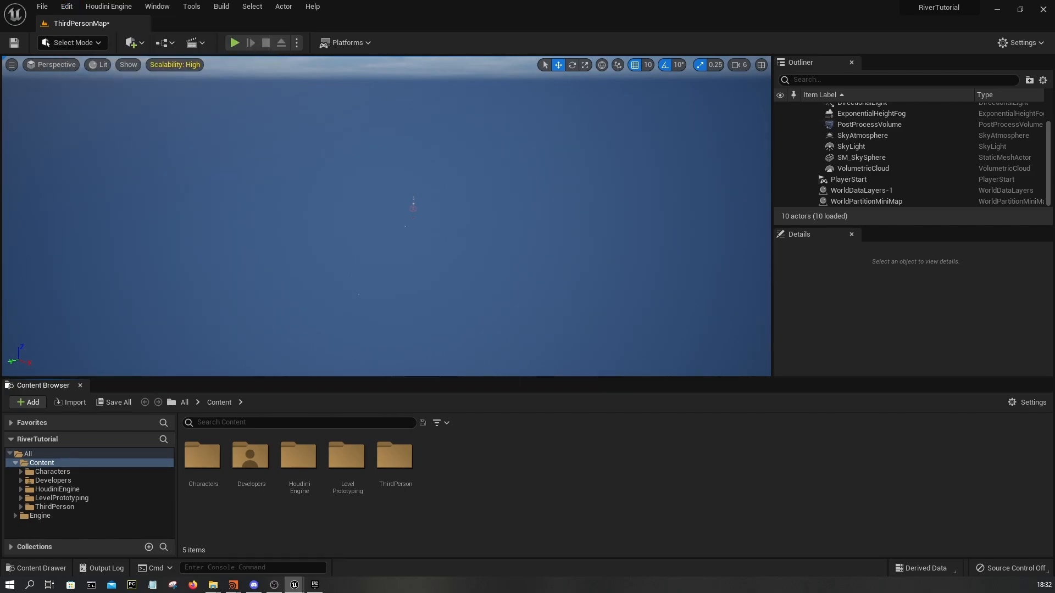
{"action": "type", "text": "water"}
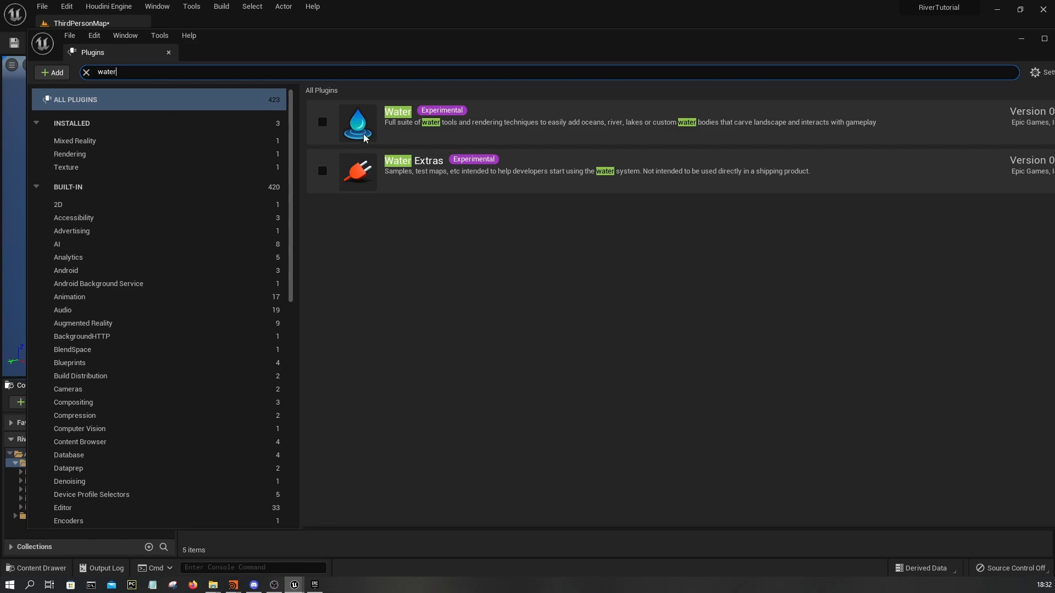
{"action": "left_click", "coordinate": [323, 120]}
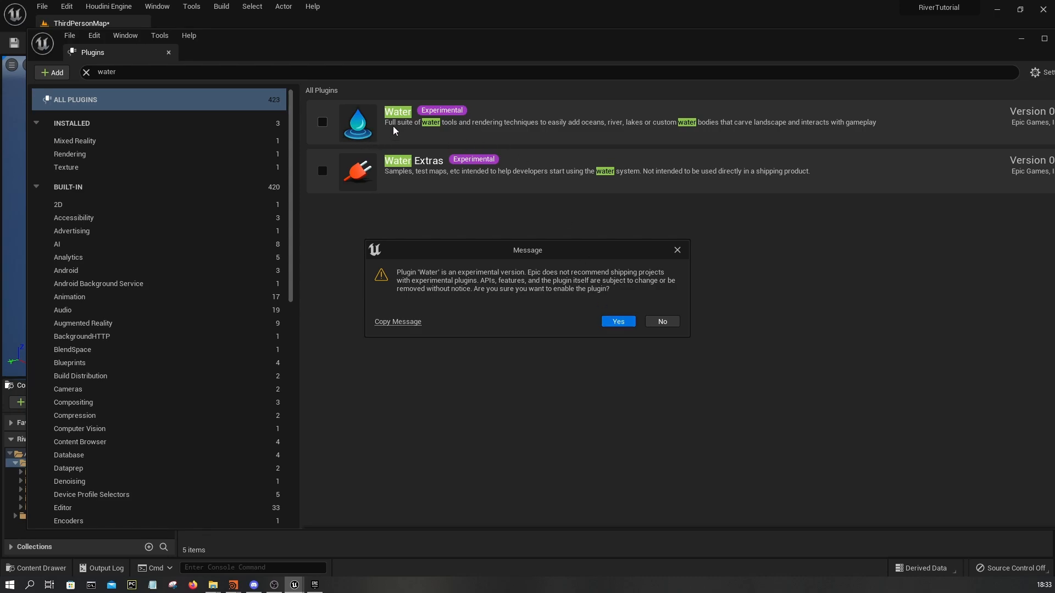
{"action": "left_click", "coordinate": [619, 323]}
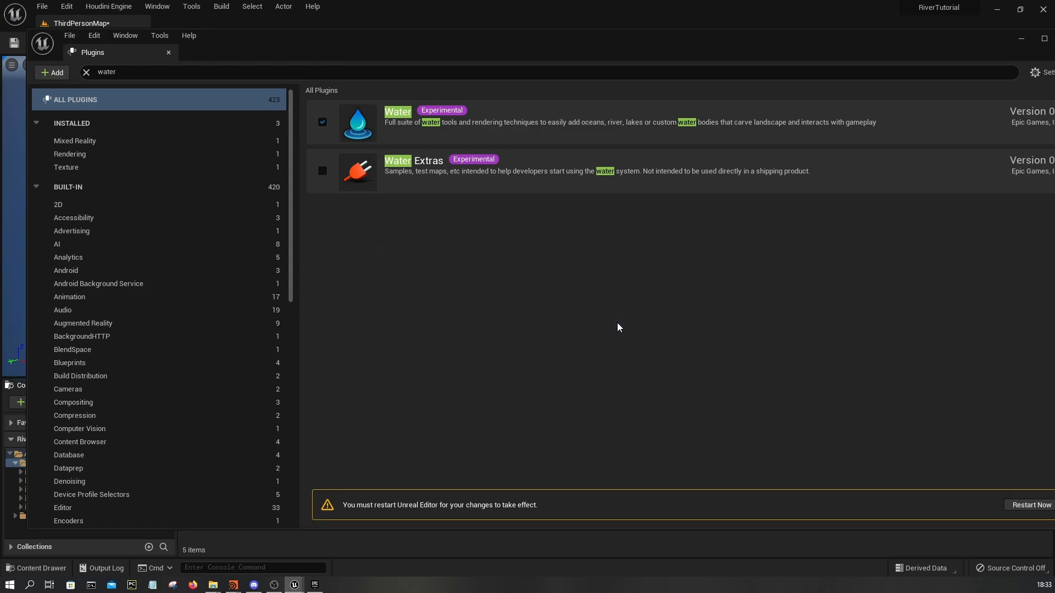
{"action": "left_click", "coordinate": [1027, 505]}
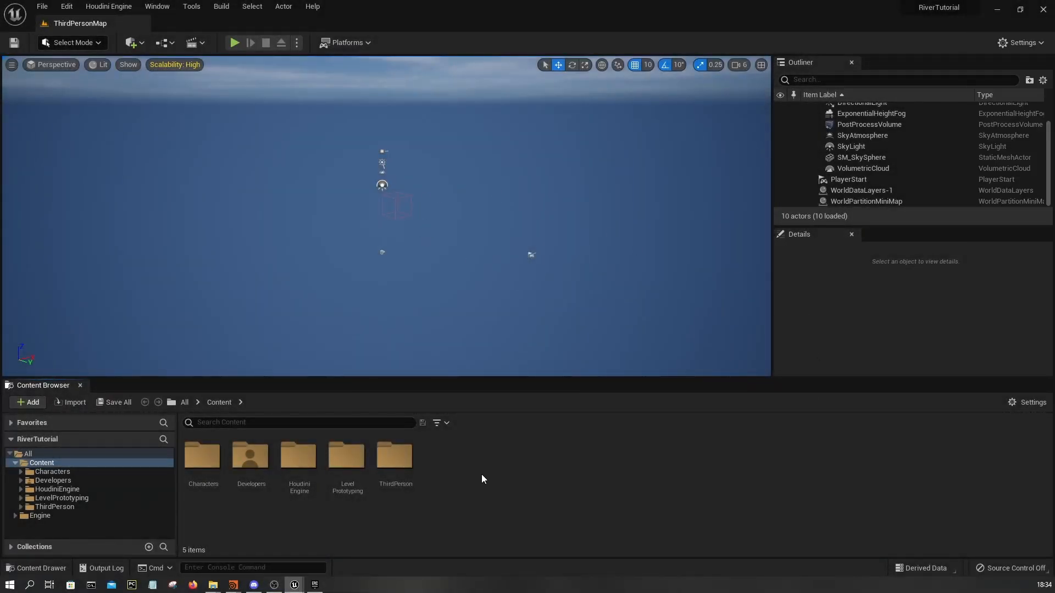
- Import the Houdini asset tutorial_RiverTool.hdalc into the Content folder
{"action": "right_click", "coordinate": [481, 474]}
{"action": "left_click", "coordinate": [533, 107]}
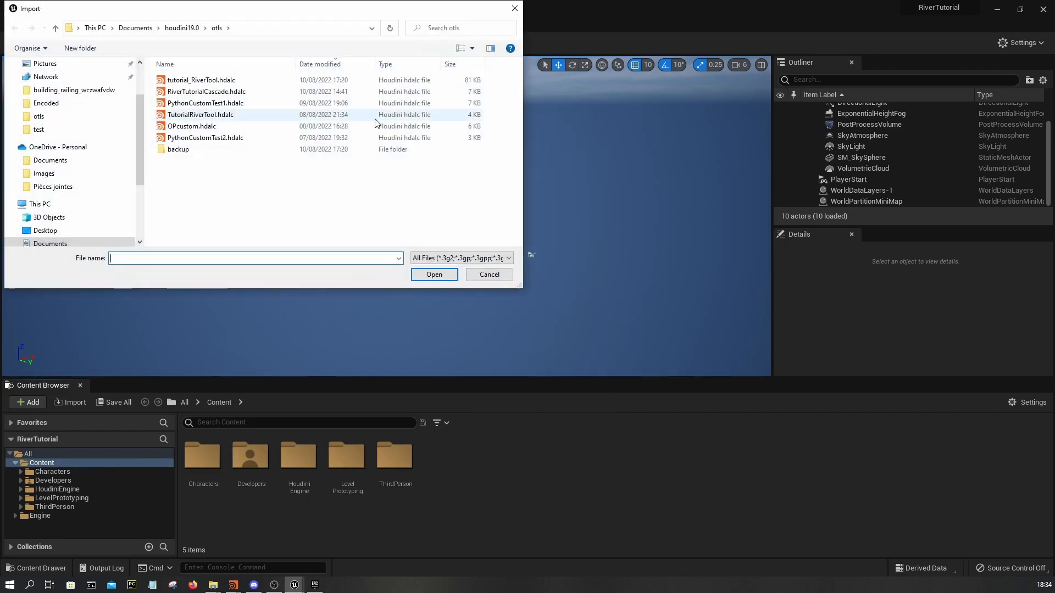
{"action": "double_click", "coordinate": [223, 82]}
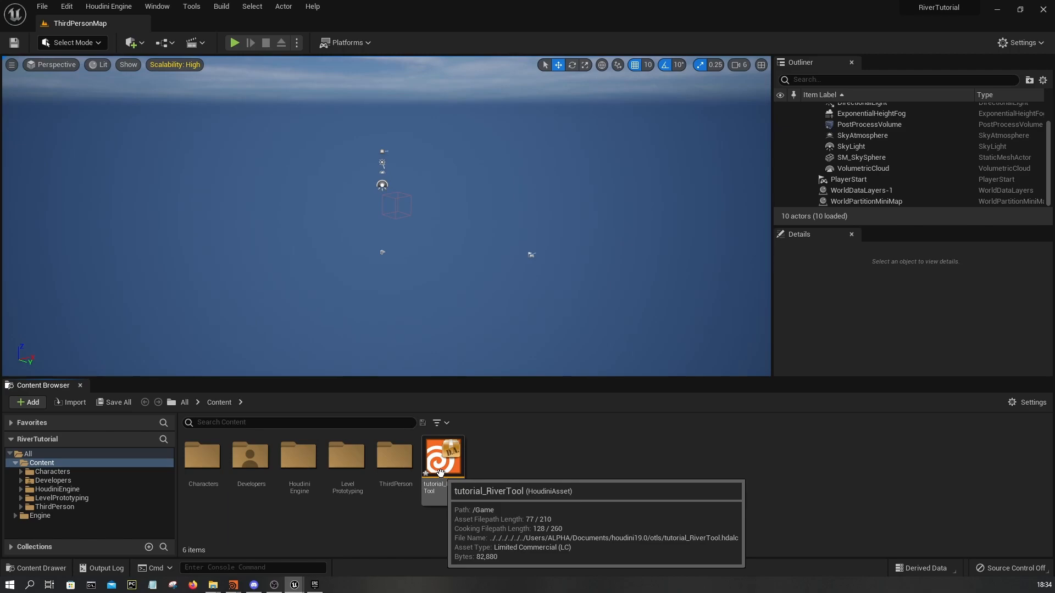
- Place the tutorial_RiverTool asset in the level and reset its location to the origin
{"action": "left_click_drag", "start_coordinate": [441, 471], "coordinate": [405, 277]}
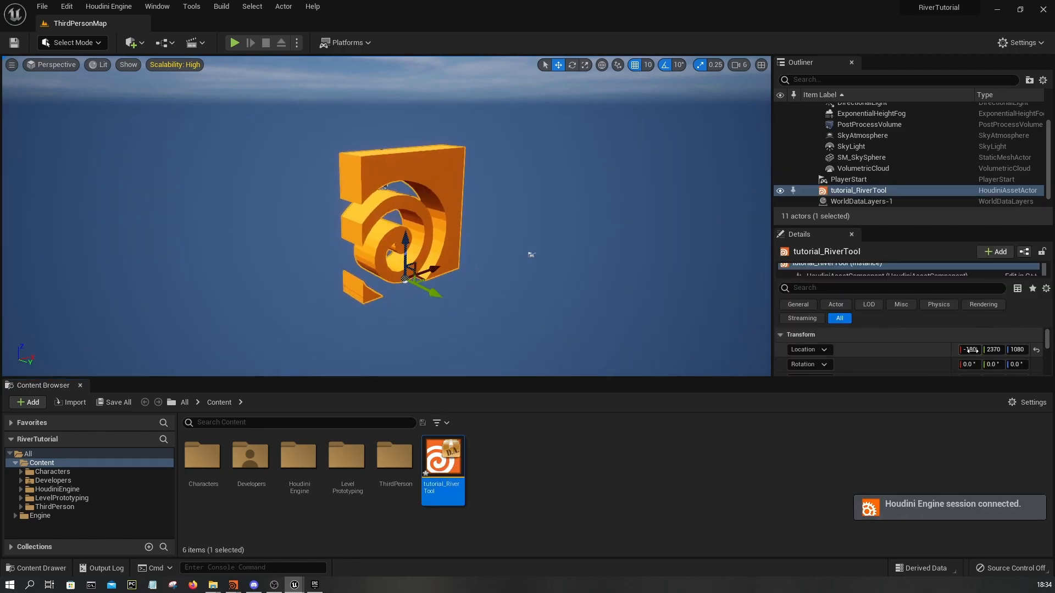
{"action": "left_click", "coordinate": [1036, 351]}
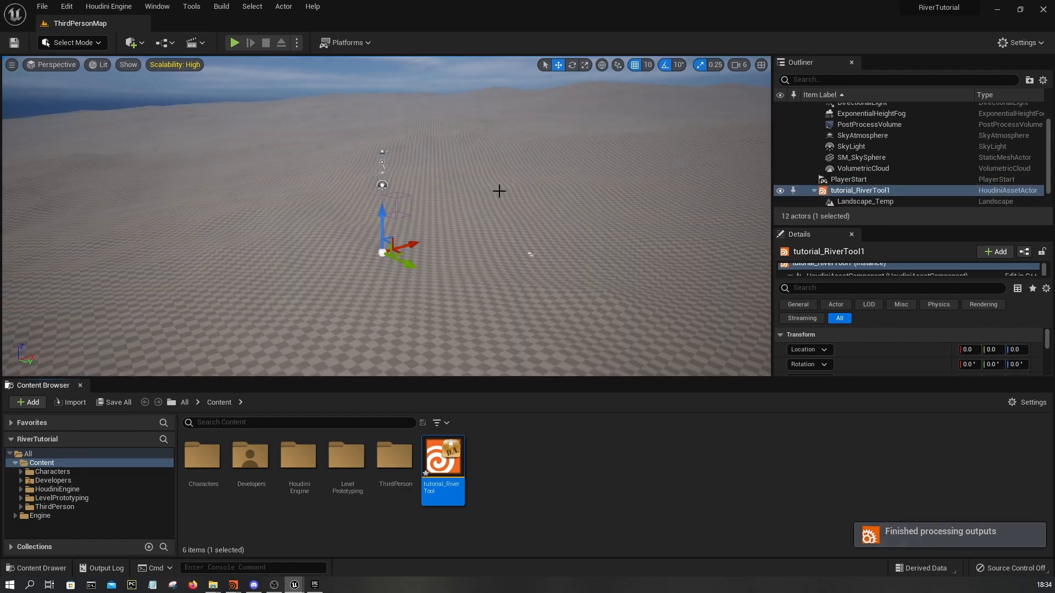
{"action": "key", "text": "s"}
{"action": "right_click_drag", "start_coordinate": [499, 191], "coordinate": [526, 210]}
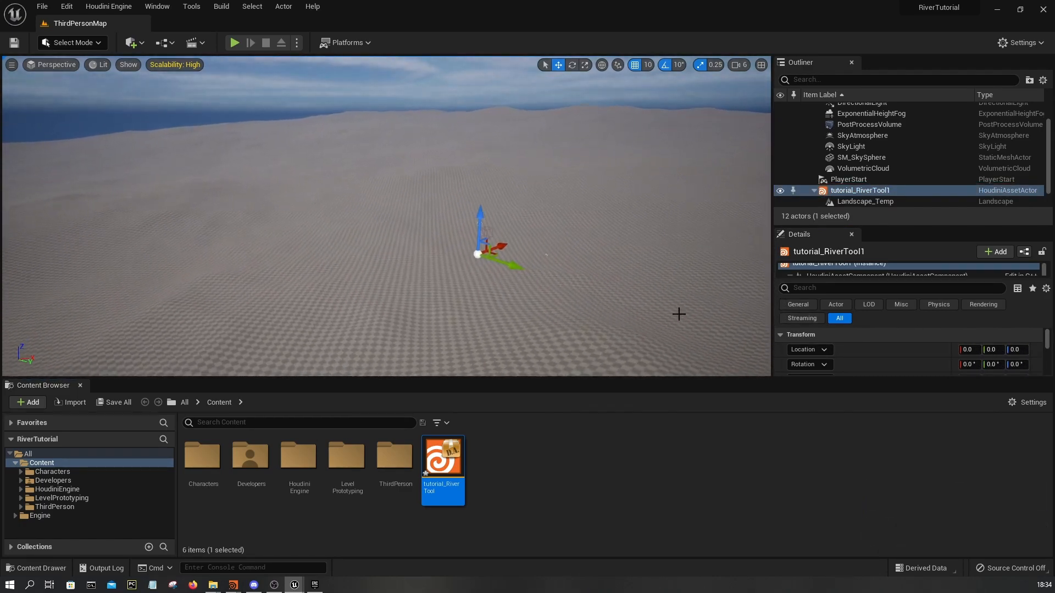
{"action": "right_click_drag", "start_coordinate": [719, 318], "coordinate": [513, 299]}
{"action": "scroll", "coordinate": [513, 298], "scroll_direction": "up", "scroll_amount": 4}
- Create an Actor blueprint class named SplineInput in the Content folder and open it
{"action": "right_click", "coordinate": [555, 471]}
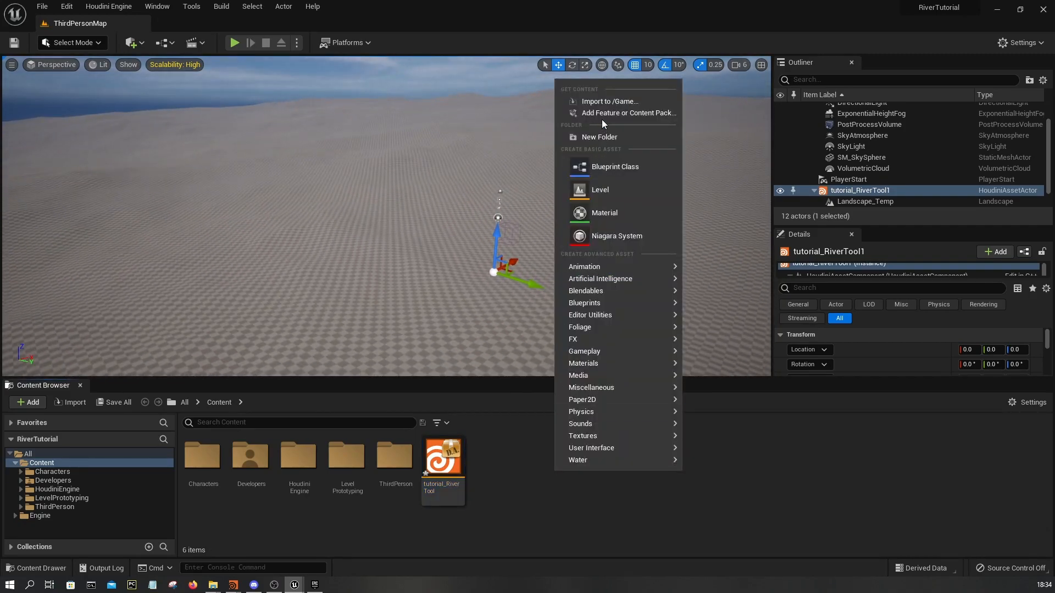
{"action": "left_click", "coordinate": [592, 166]}
{"action": "left_click", "coordinate": [394, 205]}
{"action": "type", "text": "SplineInput"}
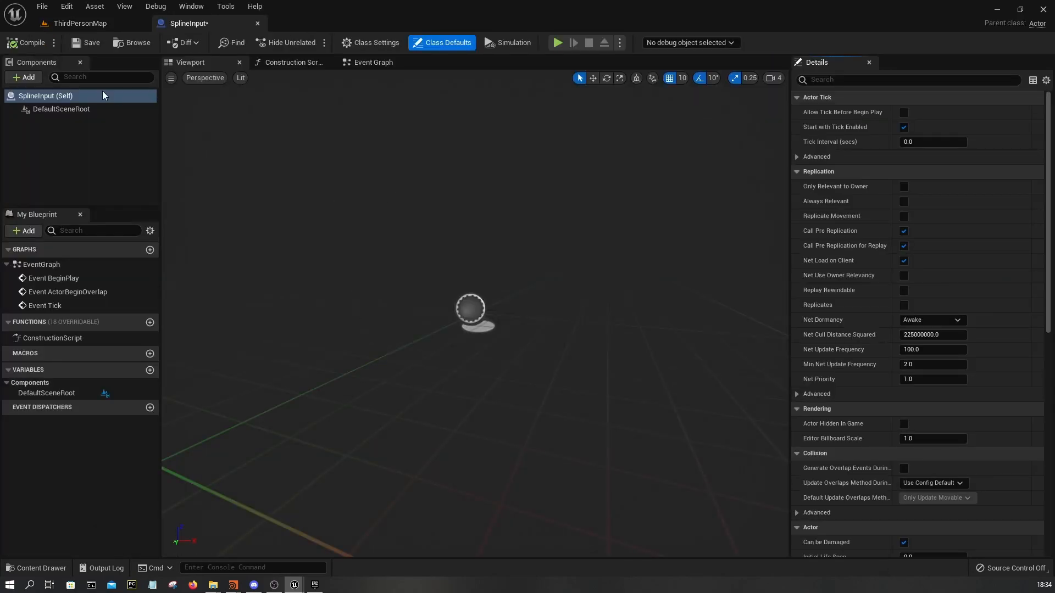
- Add a Billboard component as the blueprint's root in place of DefaultSceneRoot, and compile
{"action": "left_click", "coordinate": [27, 76]}
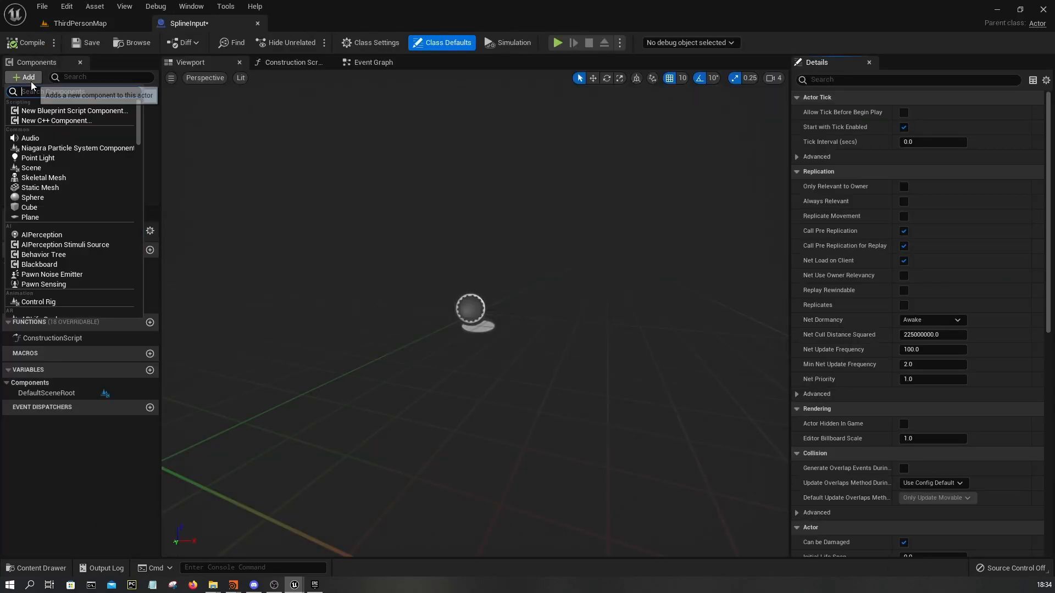
{"action": "type", "text": "billboard"}
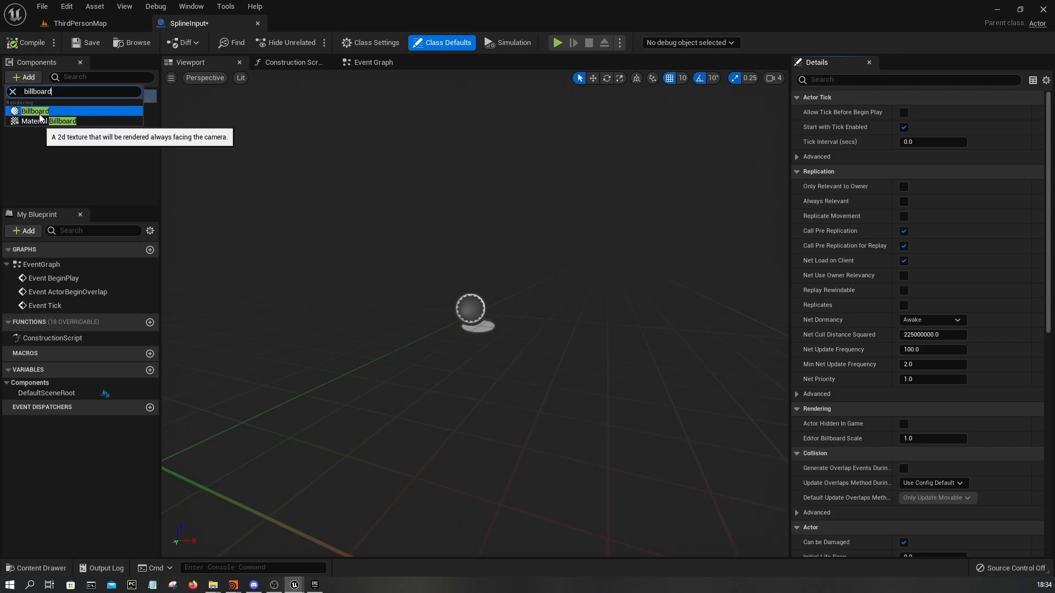
{"action": "left_click", "coordinate": [39, 113]}
{"action": "left_click", "coordinate": [34, 44]}
{"action": "left_click_drag", "start_coordinate": [53, 121], "coordinate": [55, 112]}
{"action": "left_click", "coordinate": [33, 46]}
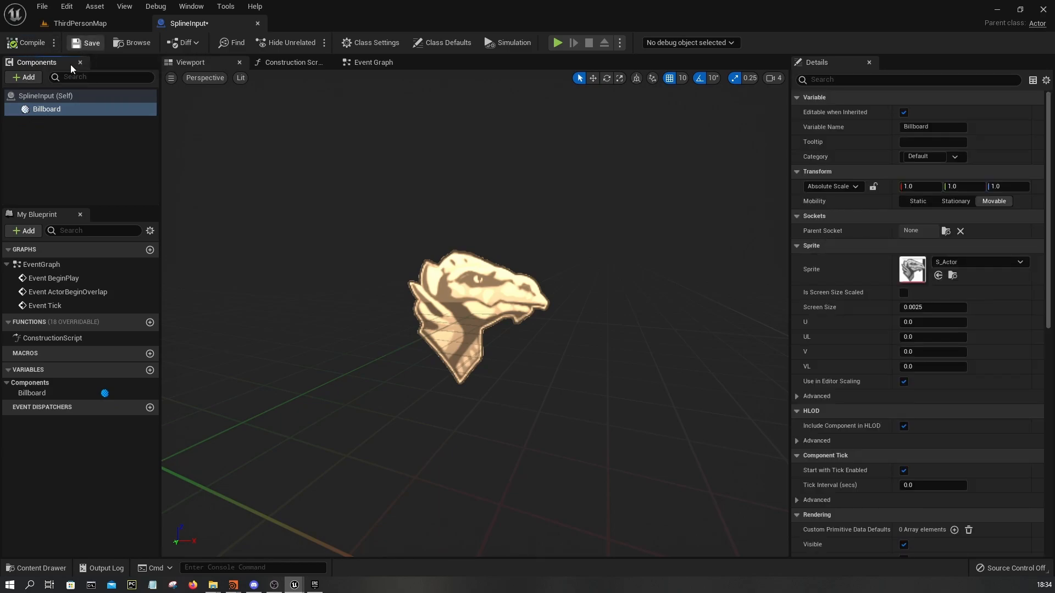
- Set the Billboard component's sprite to WaterBodyRiverSprite
{"action": "left_click", "coordinate": [28, 78]}
{"action": "left_click", "coordinate": [29, 79]}
{"action": "left_click", "coordinate": [972, 264]}
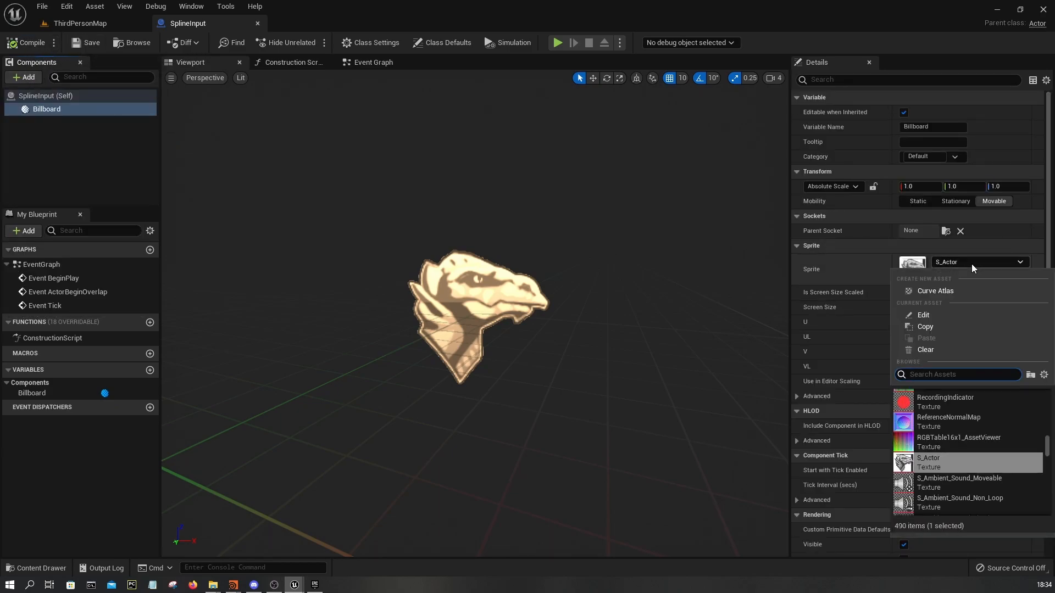
{"action": "type", "text": "water"}
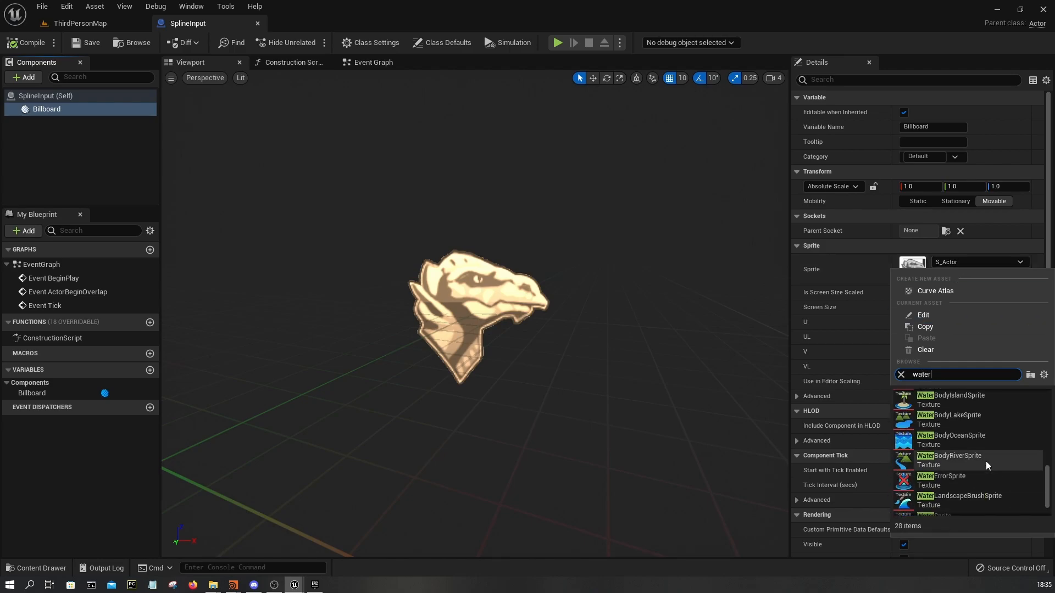
{"action": "left_click", "coordinate": [954, 457]}
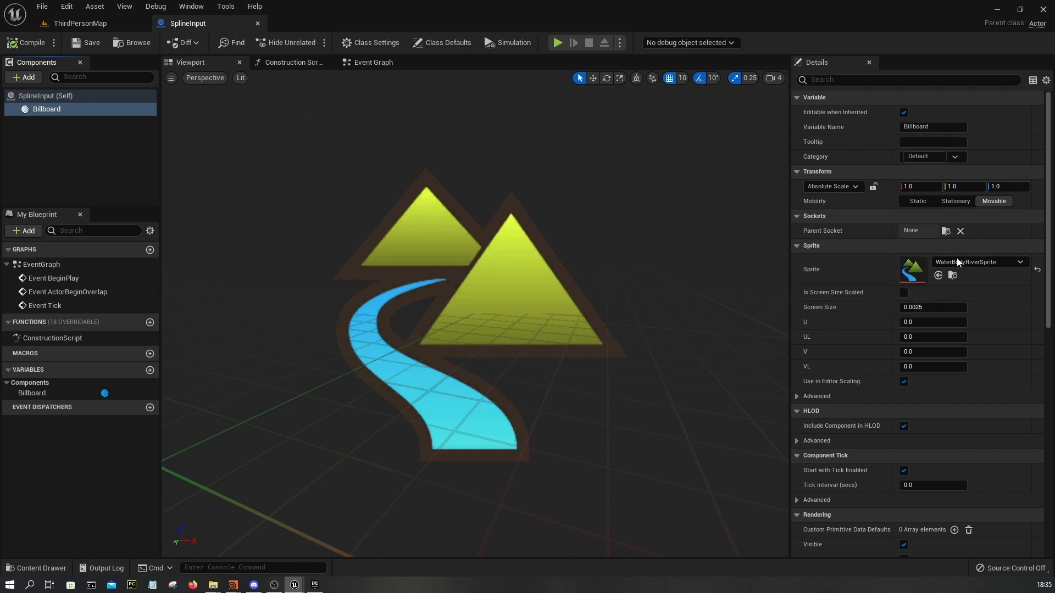
{"action": "left_click", "coordinate": [978, 262]}
{"action": "left_click", "coordinate": [978, 262]}
{"action": "left_click", "coordinate": [978, 262]}
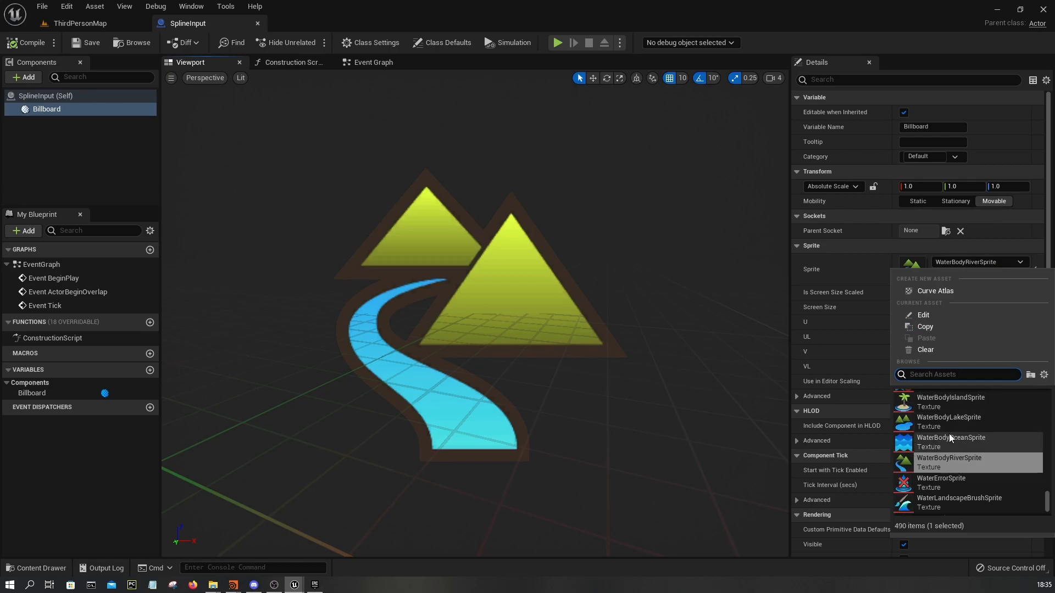
{"action": "left_click", "coordinate": [979, 264]}
{"action": "scroll", "coordinate": [554, 339], "scroll_direction": "down", "scroll_amount": 4}
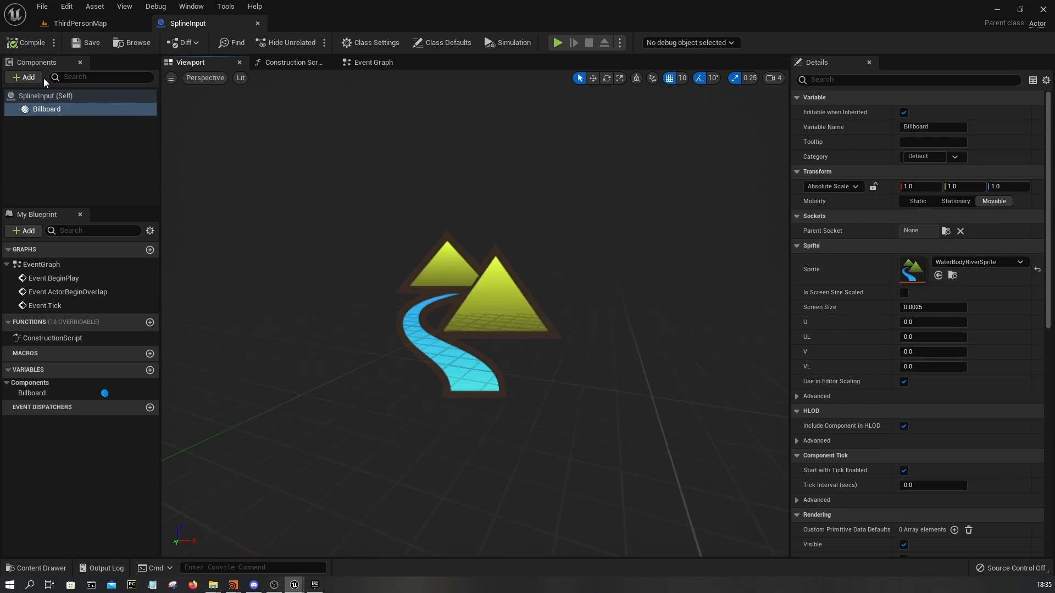
- Add a Spline component under the Billboard and compile the blueprint
{"action": "left_click", "coordinate": [24, 77]}
{"action": "type", "text": "ine"}
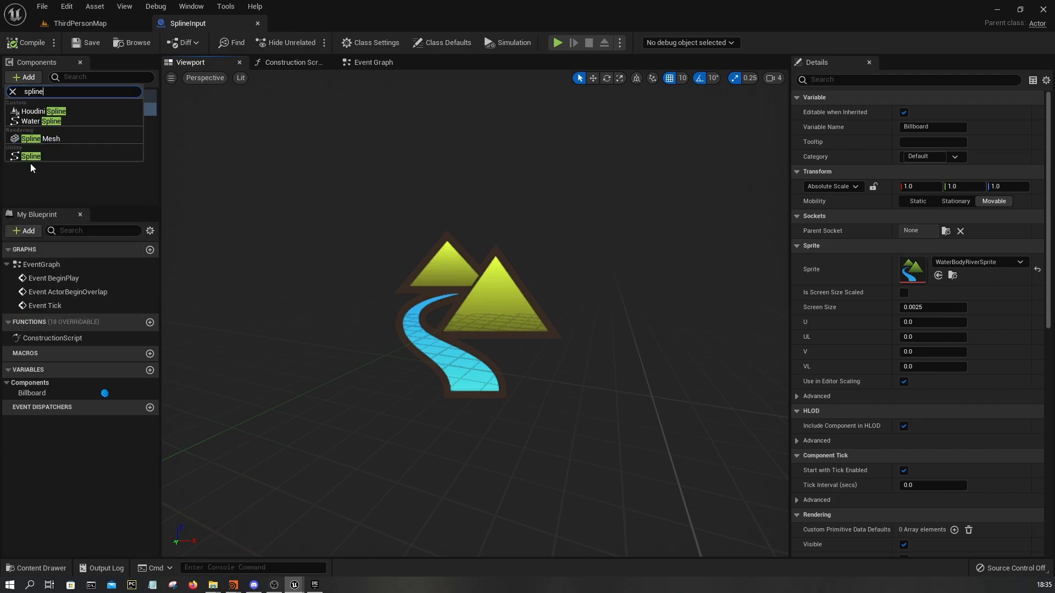
{"action": "left_click", "coordinate": [31, 157]}
{"action": "left_click", "coordinate": [33, 47]}
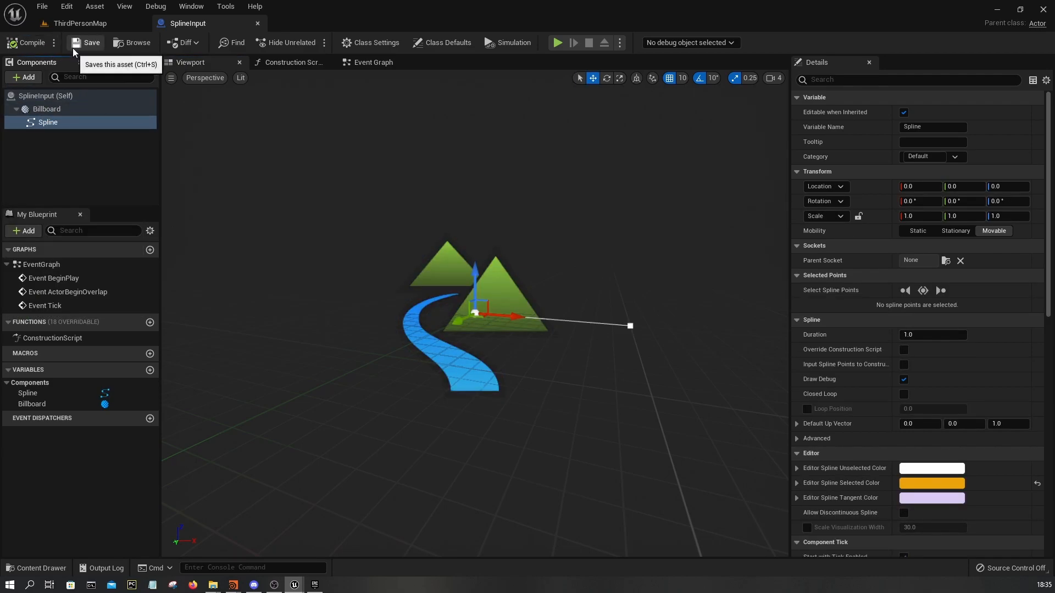
{"action": "scroll", "coordinate": [567, 341], "scroll_direction": "down", "scroll_amount": 3}
{"action": "scroll", "coordinate": [533, 342], "scroll_direction": "up", "scroll_amount": 2}
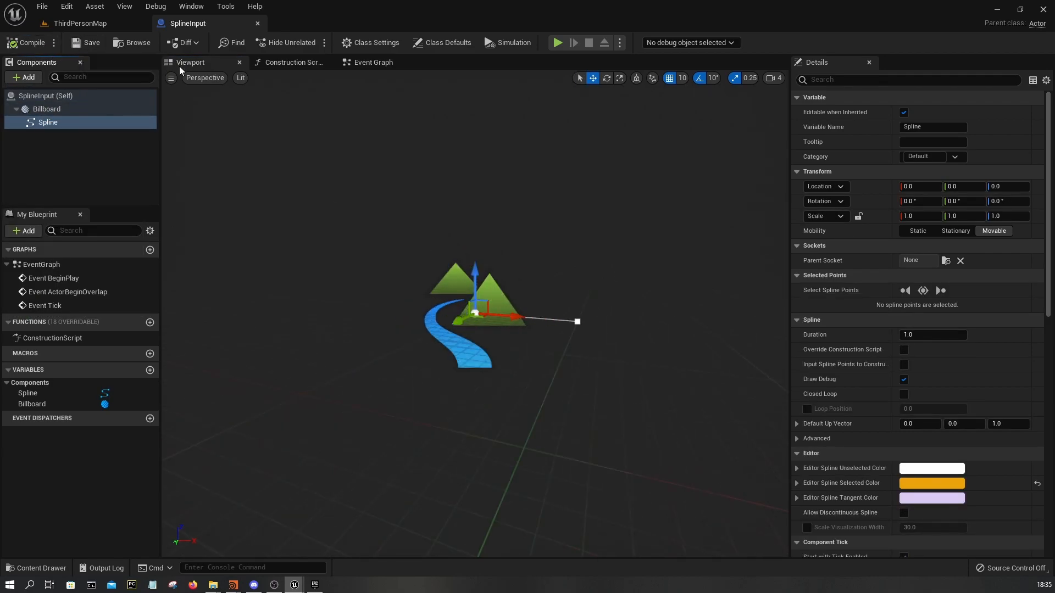
- Place a SplineInput actor on the landscape in ThirdPersonMap and rotate it to about -139° around Z
{"action": "left_click", "coordinate": [106, 24]}
{"action": "right_click_drag", "start_coordinate": [582, 291], "coordinate": [539, 246]}
{"action": "left_click_drag", "start_coordinate": [438, 473], "coordinate": [340, 138]}
{"action": "key", "text": "e"}
{"action": "left_click_drag", "start_coordinate": [356, 173], "coordinate": [361, 180]}
- Rotate the SplineInput actor to about -119° and move it to the landscape's corner, stretching its spline inward
{"action": "right_click_drag", "start_coordinate": [361, 179], "coordinate": [564, 219]}
{"action": "key", "text": "w"}
{"action": "key", "text": "a"}
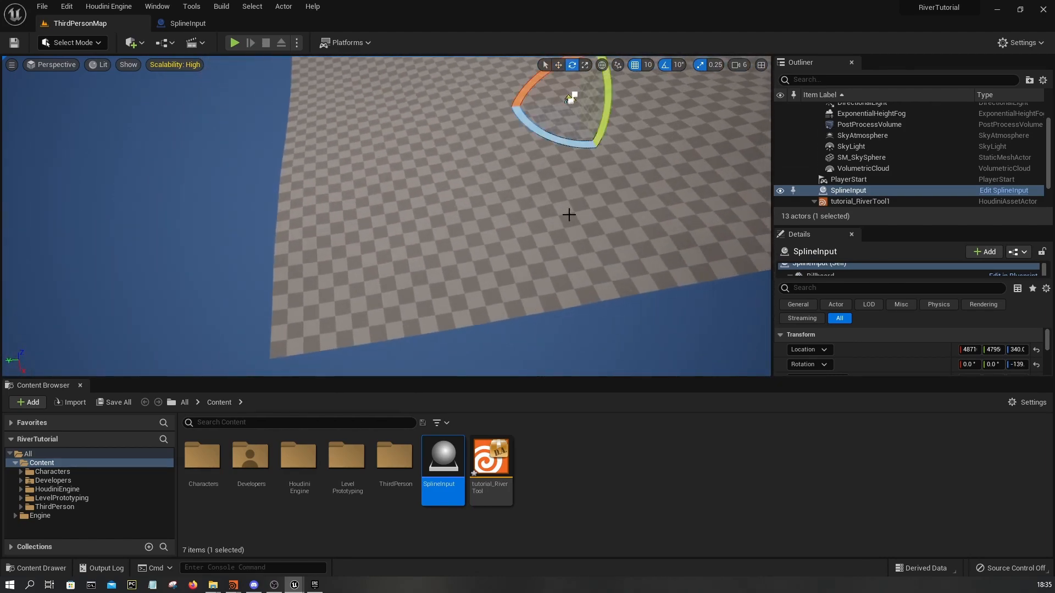
{"action": "mouse_move", "coordinate": [562, 154]}
{"action": "left_mouse_down"}
{"action": "mouse_move", "coordinate": [607, 169]}
{"action": "mouse_move", "coordinate": [573, 169]}
{"action": "left_mouse_up"}
{"action": "key", "text": "w"}
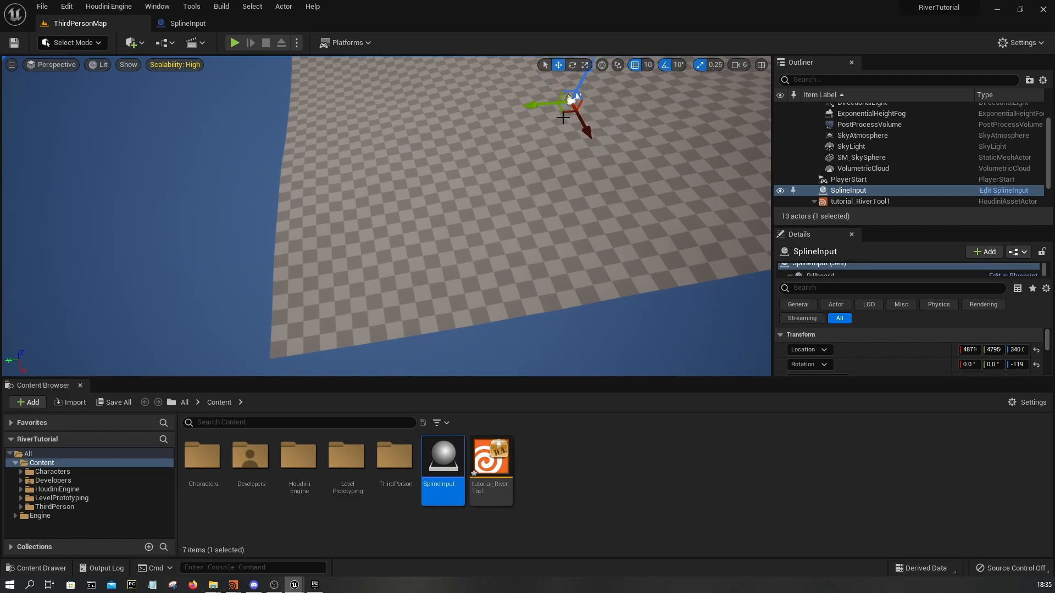
{"action": "left_click_drag", "start_coordinate": [562, 116], "coordinate": [505, 141]}
{"action": "left_click", "coordinate": [347, 291]}
- Open the SplineInput blueprint in an enlarged floating window over the level and select its Spline component
{"action": "double_click", "coordinate": [447, 464]}
{"action": "double_click", "coordinate": [284, 19]}
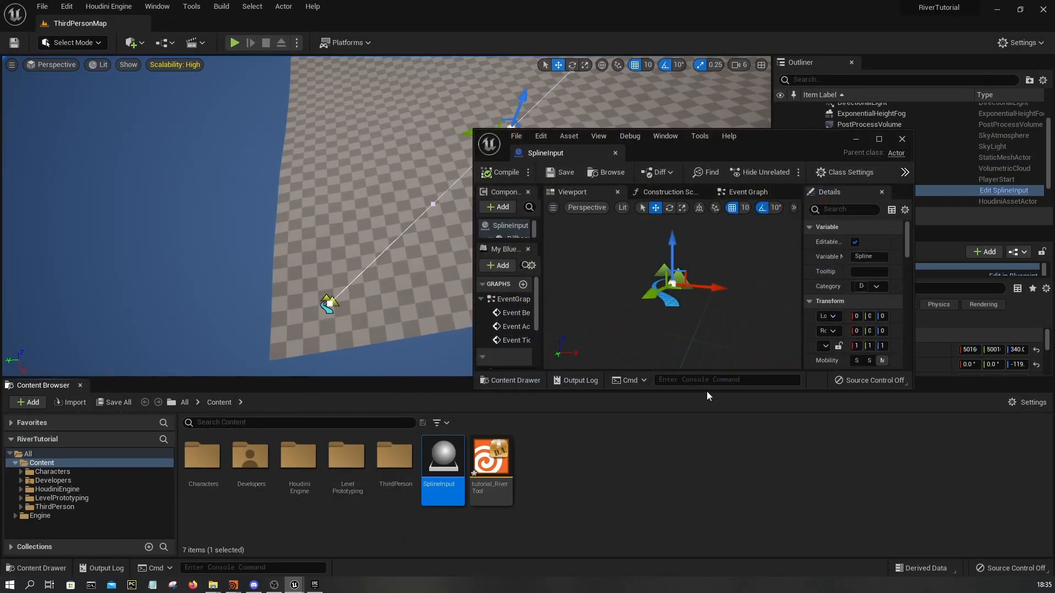
{"action": "left_click_drag", "start_coordinate": [706, 393], "coordinate": [714, 553]}
{"action": "left_click_drag", "start_coordinate": [803, 350], "coordinate": [678, 351]}
{"action": "left_click", "coordinate": [530, 268]}
{"action": "left_click", "coordinate": [526, 239]}
{"action": "left_click", "coordinate": [526, 254]}
- Set the spline's unselected editor color to a saturated blue, about R 0.0, G 0.21, B 1.0
{"action": "scroll", "coordinate": [782, 379], "scroll_direction": "down", "scroll_amount": 3}
{"action": "scroll", "coordinate": [791, 385], "scroll_direction": "down", "scroll_amount": 10}
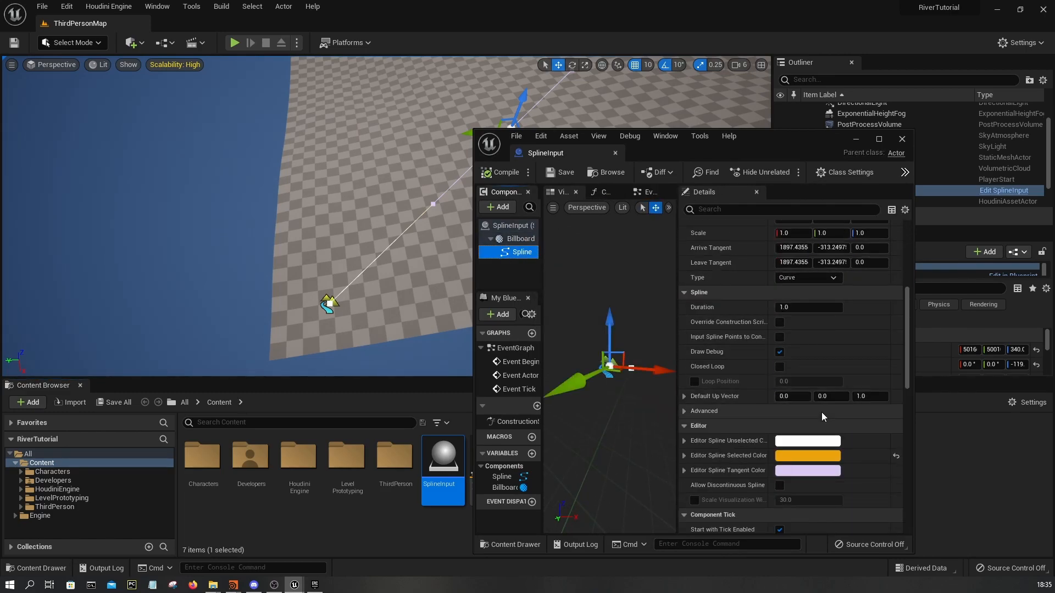
{"action": "left_click", "coordinate": [795, 441]}
{"action": "left_click_drag", "start_coordinate": [854, 360], "coordinate": [831, 339]}
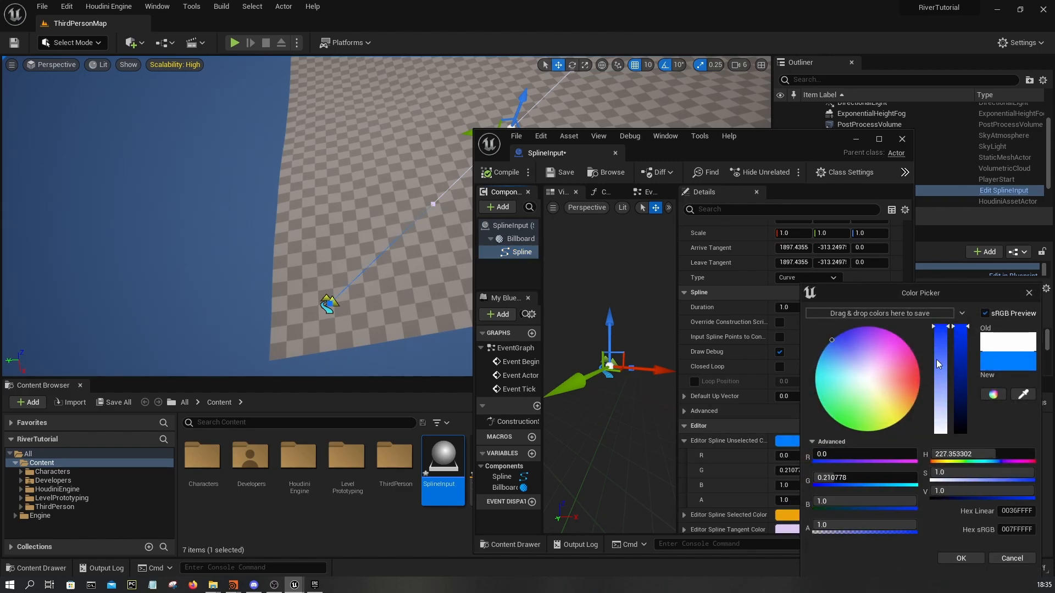
{"action": "left_click", "coordinate": [957, 558]}
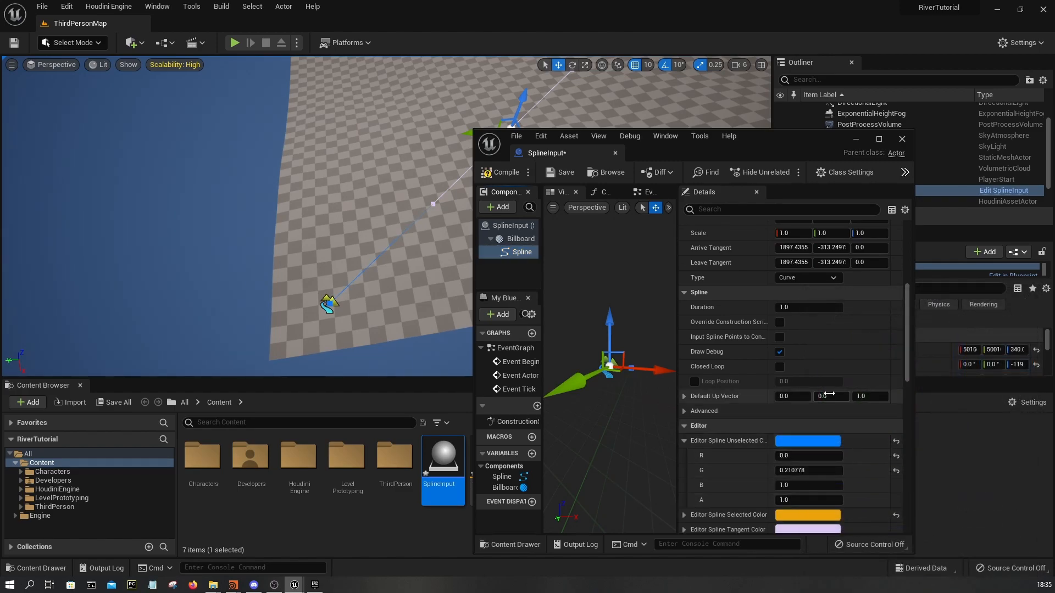
- Enable the spline's Scale Visualization Width at 200, then compile and save the blueprint
{"action": "scroll", "coordinate": [799, 389], "scroll_direction": "down", "scroll_amount": 3}
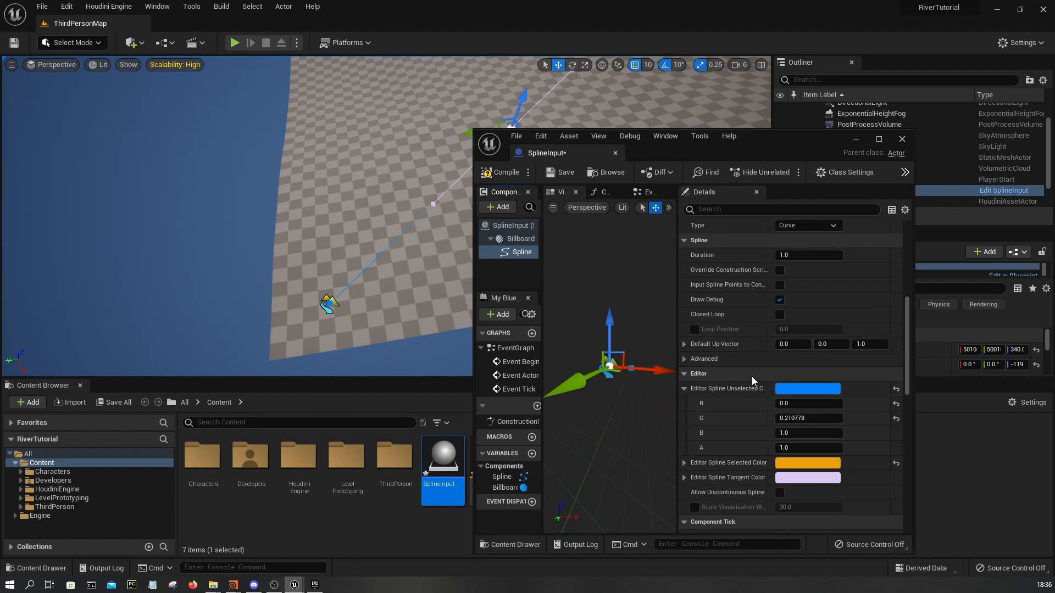
{"action": "scroll", "coordinate": [749, 374], "scroll_direction": "down", "scroll_amount": 5}
{"action": "left_click", "coordinate": [694, 420]}
{"action": "left_click", "coordinate": [811, 419]}
{"action": "type", "text": "1000"}
{"action": "key", "text": "Return"}
{"action": "type", "text": "200"}
{"action": "key", "text": "Return"}
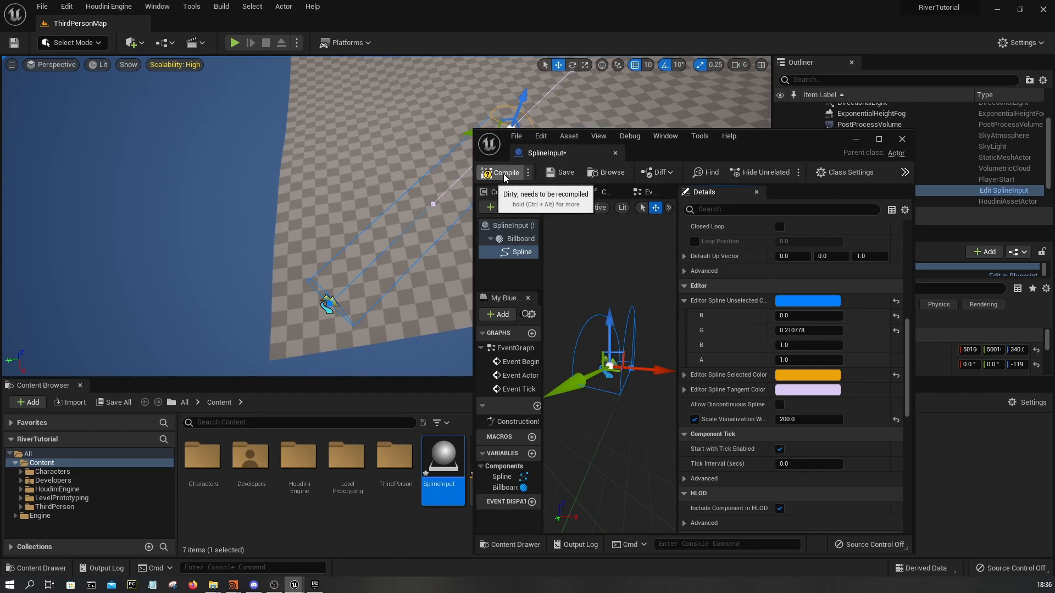
{"action": "left_click", "coordinate": [497, 172]}
{"action": "left_click", "coordinate": [560, 172]}
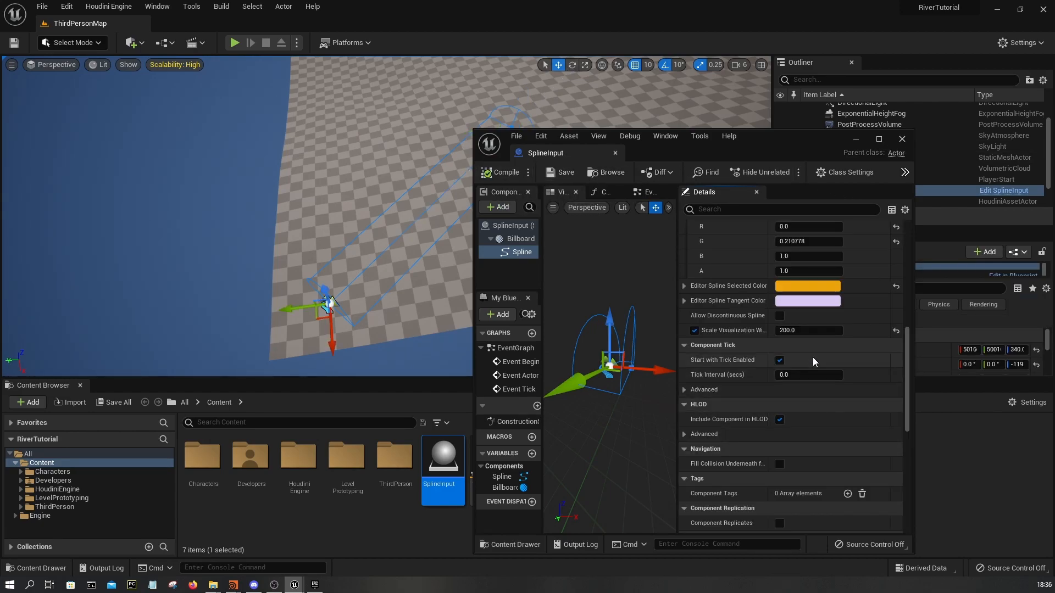
- Dock the SplineInput blueprint beside ThirdPersonMap and switch the level viewport to the Top view showing the landscape
{"action": "left_click_drag", "start_coordinate": [569, 156], "coordinate": [182, 23]}
{"action": "left_click", "coordinate": [80, 23]}
{"action": "right_click_drag", "start_coordinate": [305, 162], "coordinate": [537, 297]}
{"action": "scroll", "coordinate": [544, 297], "scroll_direction": "down", "scroll_amount": 8}
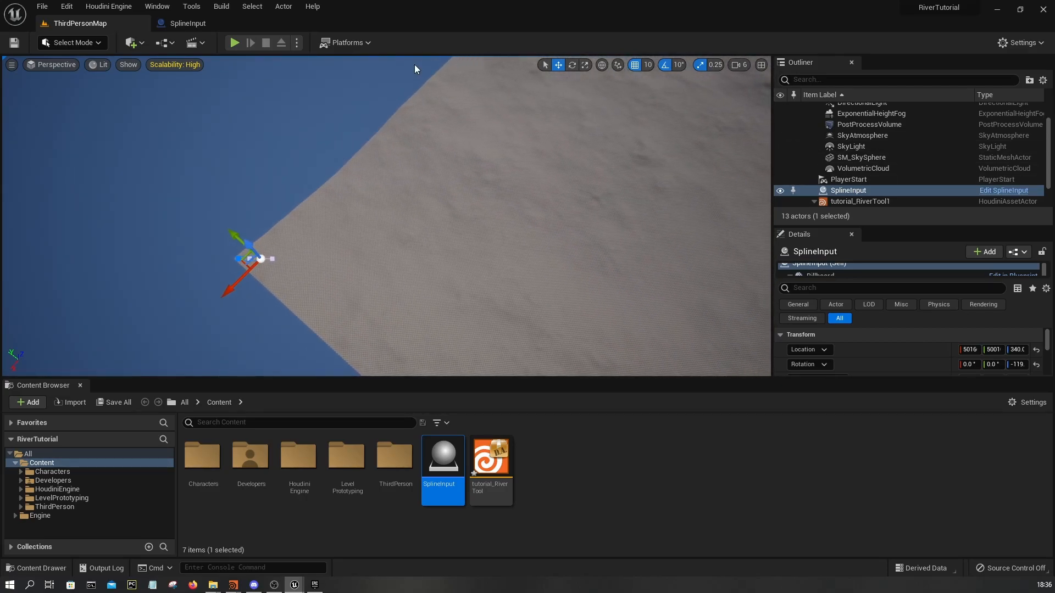
{"action": "left_click", "coordinate": [55, 65]}
{"action": "left_click", "coordinate": [65, 102]}
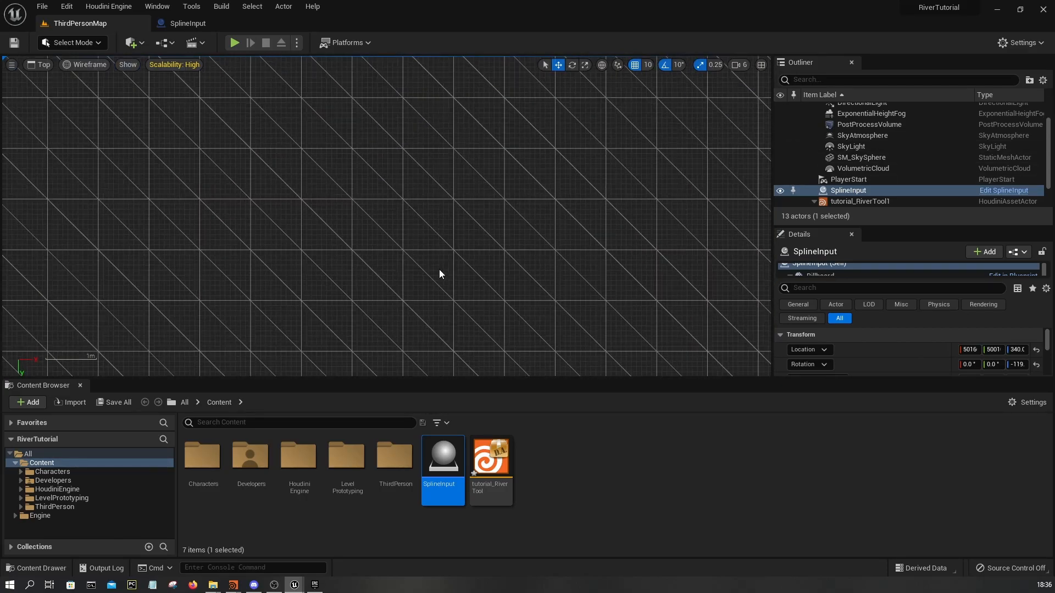
{"action": "scroll", "coordinate": [425, 261], "scroll_direction": "down", "scroll_amount": 10}
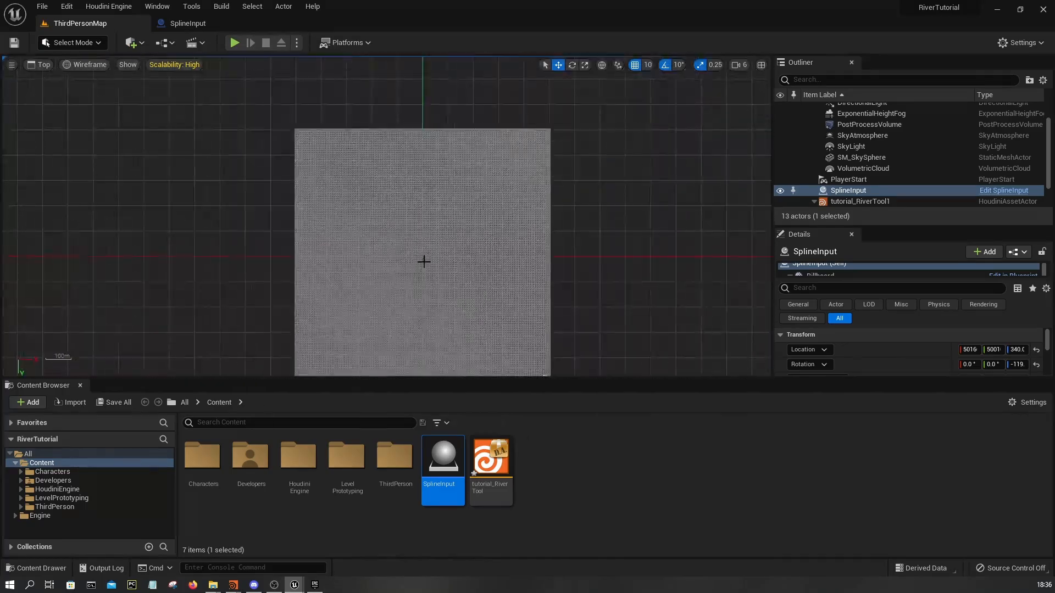
- Extend the SplineInput spline diagonally across the landscape to the opposite corner by repeatedly duplicating and moving its end point
{"action": "scroll", "coordinate": [555, 261], "scroll_direction": "up", "scroll_amount": 6}
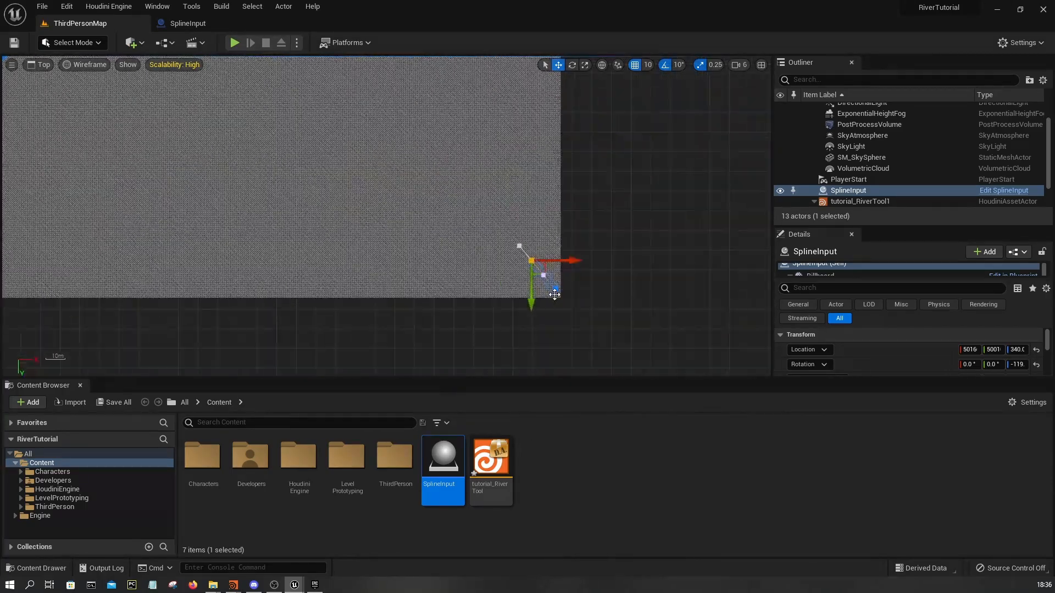
{"action": "right_click_drag", "start_coordinate": [581, 335], "coordinate": [592, 376]}
{"action": "scroll", "coordinate": [584, 363], "scroll_direction": "up", "scroll_amount": 5}
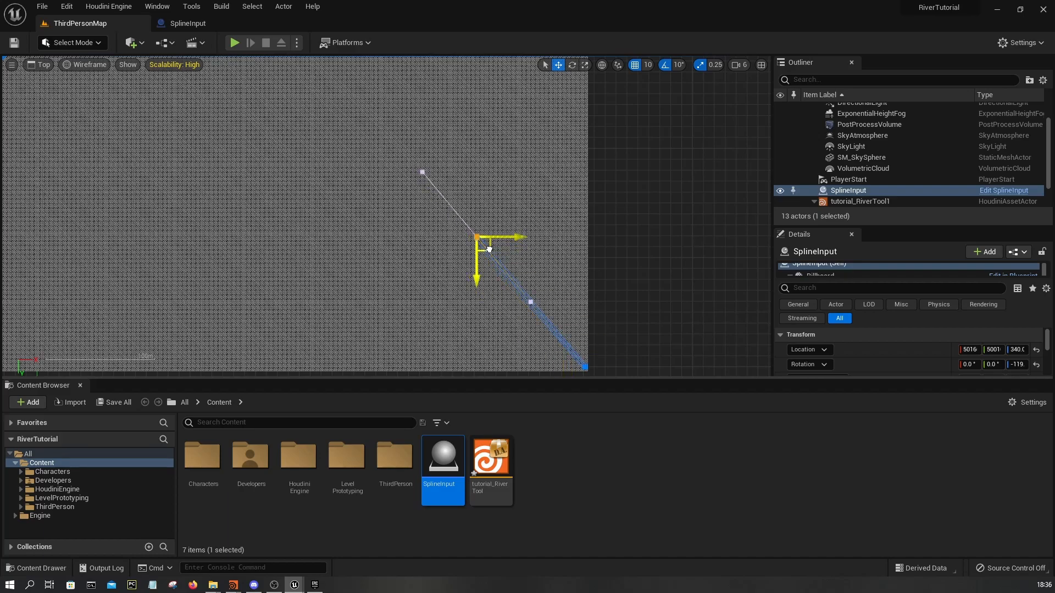
{"action": "scroll", "coordinate": [489, 292], "scroll_direction": "down", "scroll_amount": 3}
{"action": "left_click_drag", "start_coordinate": [497, 275], "coordinate": [419, 137], "text": "alt"}
{"action": "right_click_drag", "start_coordinate": [378, 209], "coordinate": [474, 326]}
{"action": "scroll", "coordinate": [486, 269], "scroll_direction": "down", "scroll_amount": 4}
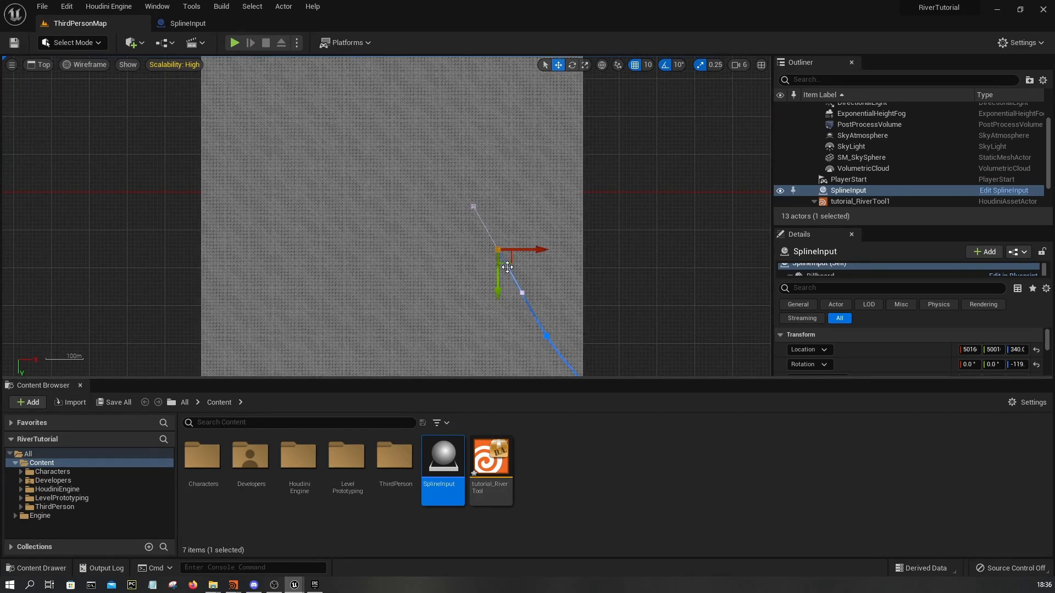
{"action": "left_click_drag", "start_coordinate": [508, 263], "coordinate": [436, 174], "text": "alt"}
{"action": "right_click_drag", "start_coordinate": [449, 216], "coordinate": [547, 367]}
{"action": "left_click_drag", "start_coordinate": [532, 323], "coordinate": [321, 178], "text": "alt"}
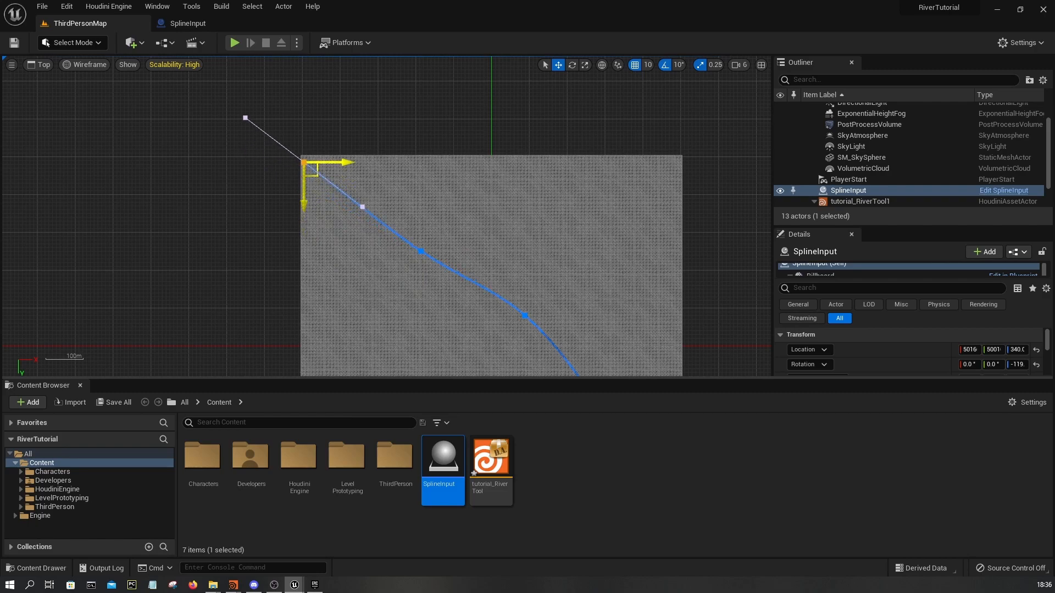
- Move both end points of the spline slightly past the opposite landscape corners
{"action": "left_click", "coordinate": [102, 67]}
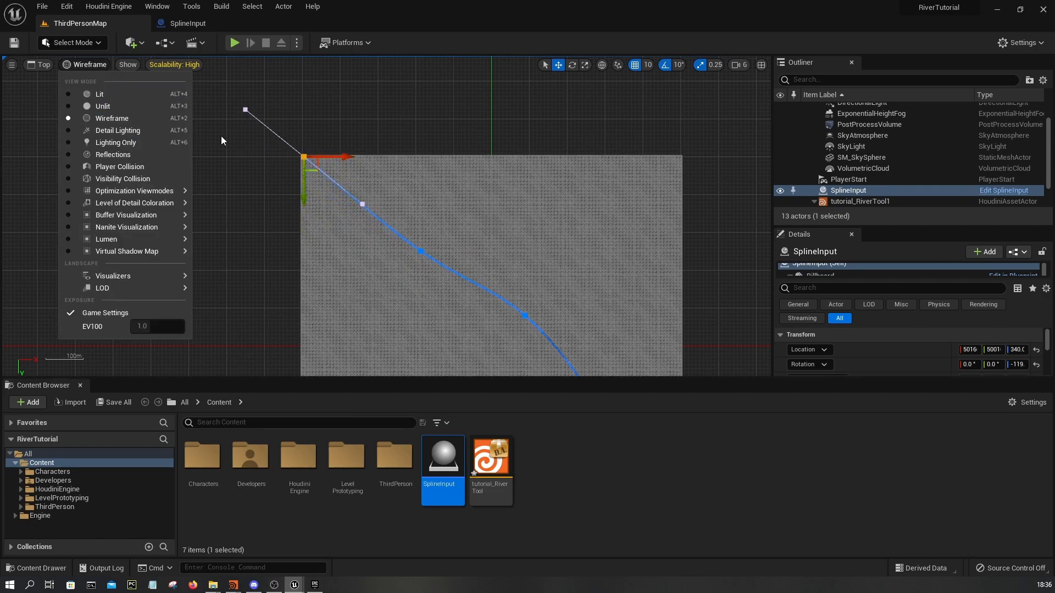
{"action": "mouse_move", "coordinate": [316, 171]}
{"action": "left_mouse_down"}
{"action": "mouse_move", "coordinate": [303, 155]}
{"action": "mouse_move", "coordinate": [309, 165]}
{"action": "left_mouse_up"}
{"action": "right_click_drag", "start_coordinate": [444, 242], "coordinate": [232, 58]}
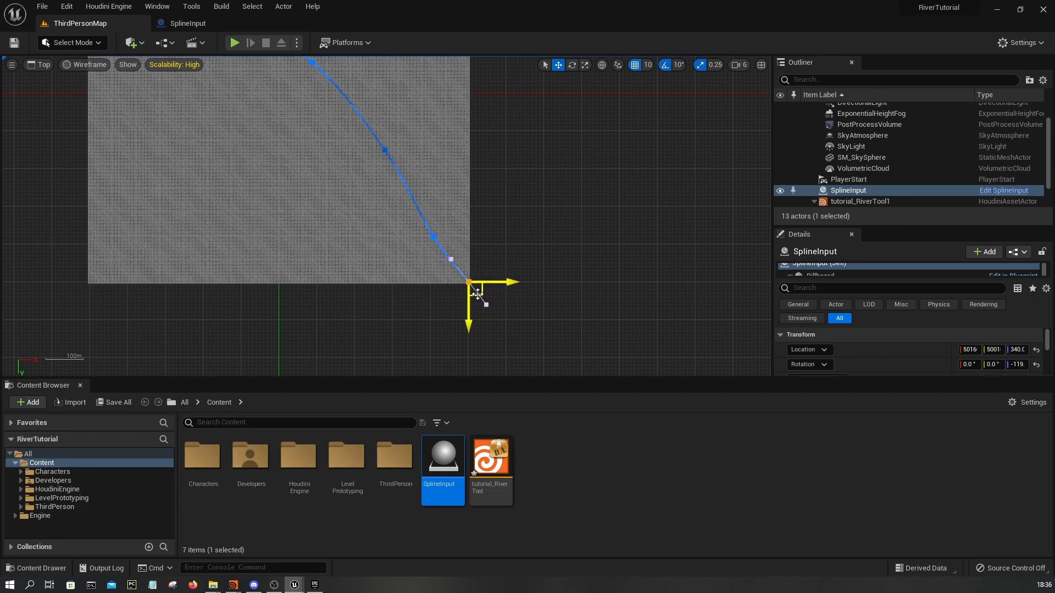
- Switch the viewport to Perspective and adjust the height of the first spline points to follow the terrain
{"action": "left_click", "coordinate": [48, 68]}
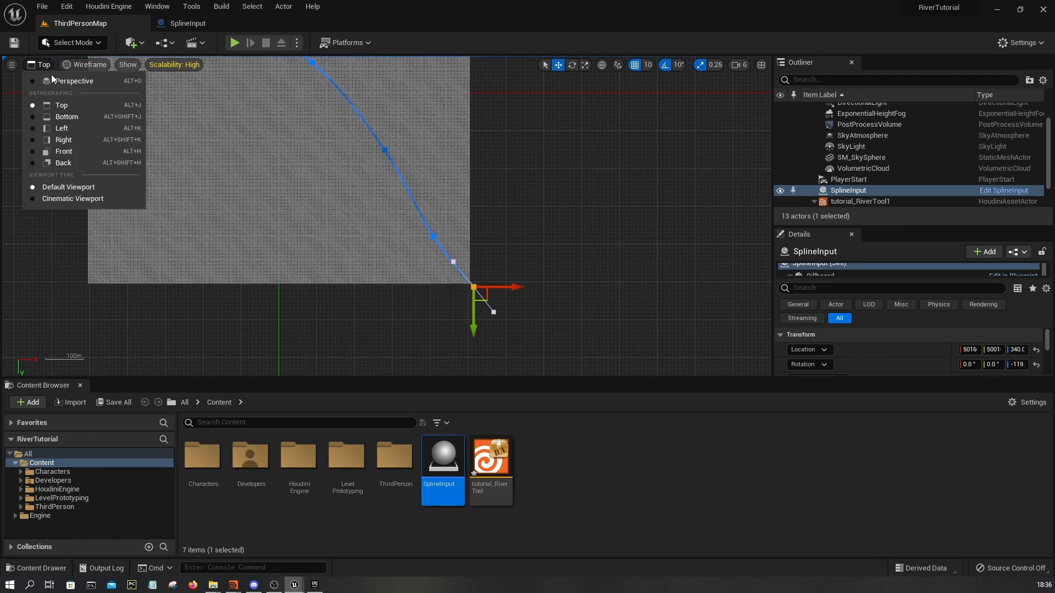
{"action": "left_click", "coordinate": [70, 80]}
{"action": "right_click_drag", "start_coordinate": [445, 250], "coordinate": [483, 233]}
{"action": "right_click_drag", "start_coordinate": [396, 205], "coordinate": [469, 178]}
{"action": "left_click_drag", "start_coordinate": [466, 143], "coordinate": [466, 100]}
{"action": "right_click_drag", "start_coordinate": [461, 209], "coordinate": [406, 165]}
{"action": "right_click_drag", "start_coordinate": [407, 243], "coordinate": [511, 269]}
{"action": "right_click_drag", "start_coordinate": [427, 256], "coordinate": [457, 246]}
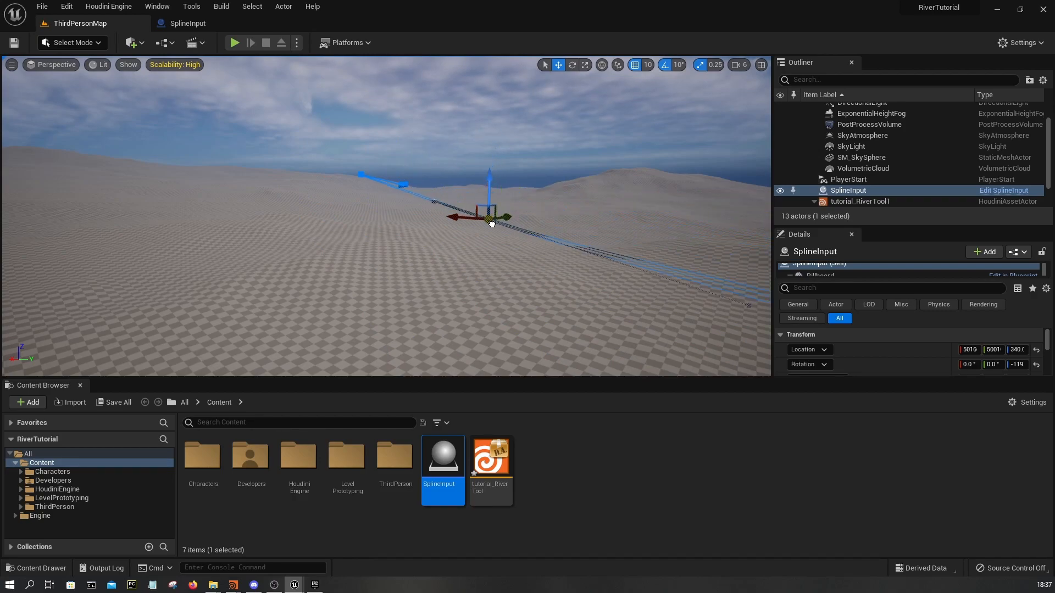
- Adjust the remaining spline points along the path so they sit at the terrain's surface across the landscape
{"action": "mouse_move", "coordinate": [434, 230]}
{"action": "right_mouse_down"}
{"action": "mouse_move", "coordinate": [478, 232]}
{"action": "mouse_move", "coordinate": [467, 243]}
{"action": "mouse_move", "coordinate": [435, 230]}
{"action": "right_mouse_up"}
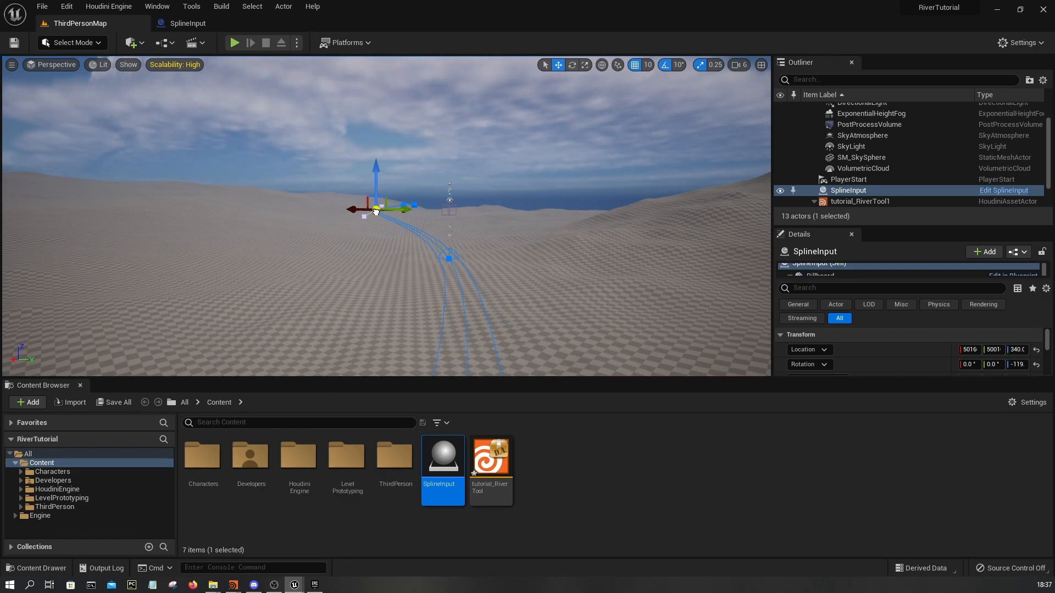
{"action": "right_click_drag", "start_coordinate": [489, 240], "coordinate": [516, 257]}
{"action": "right_click_drag", "start_coordinate": [415, 231], "coordinate": [505, 278]}
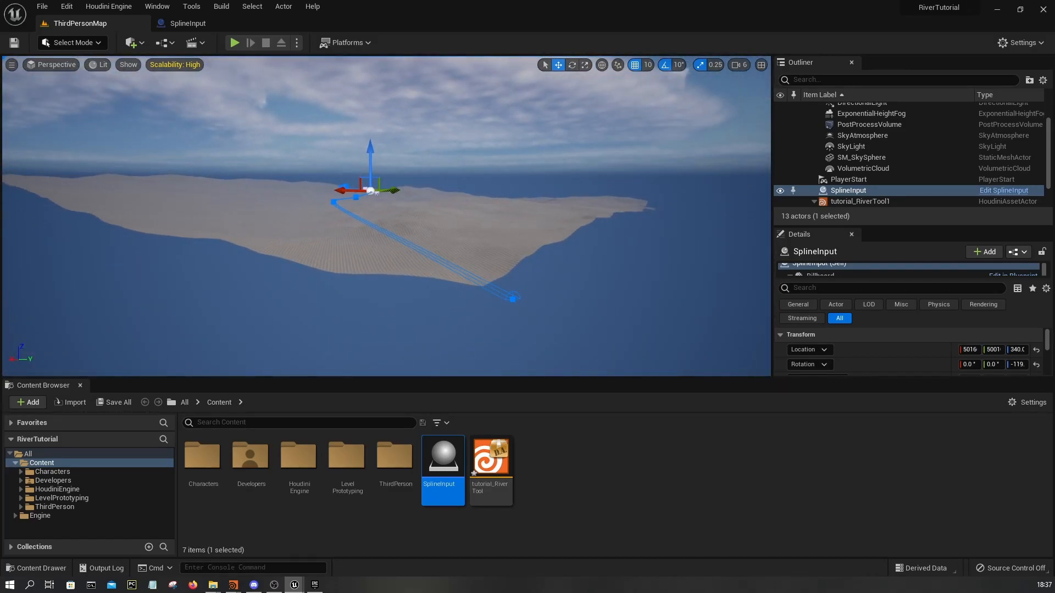
{"action": "scroll", "coordinate": [382, 233], "scroll_direction": "up", "scroll_amount": 6}
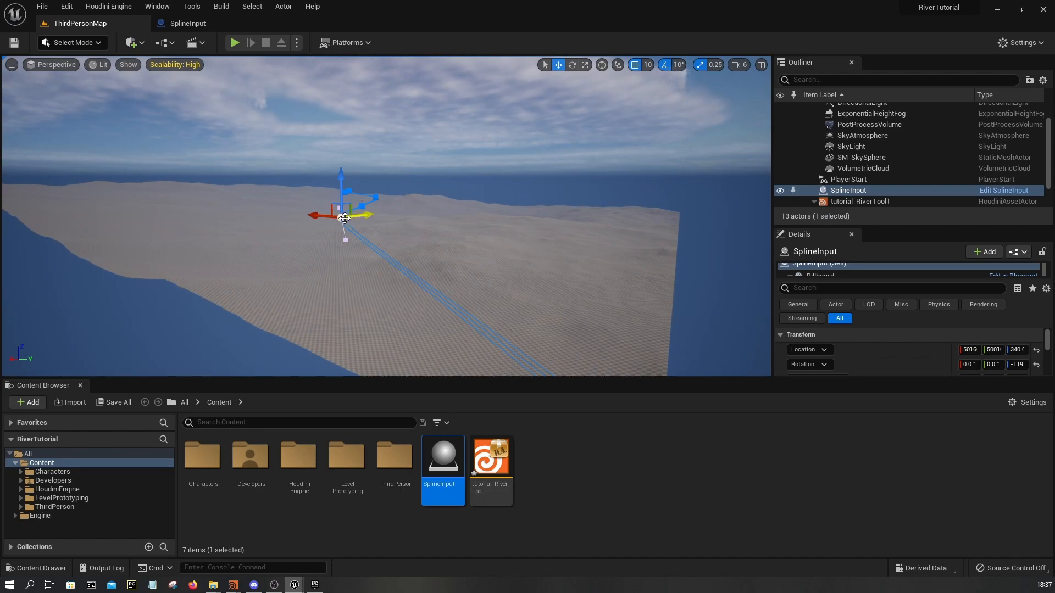
{"action": "right_click_drag", "start_coordinate": [284, 220], "coordinate": [393, 313]}
{"action": "right_click_drag", "start_coordinate": [363, 204], "coordinate": [456, 175]}
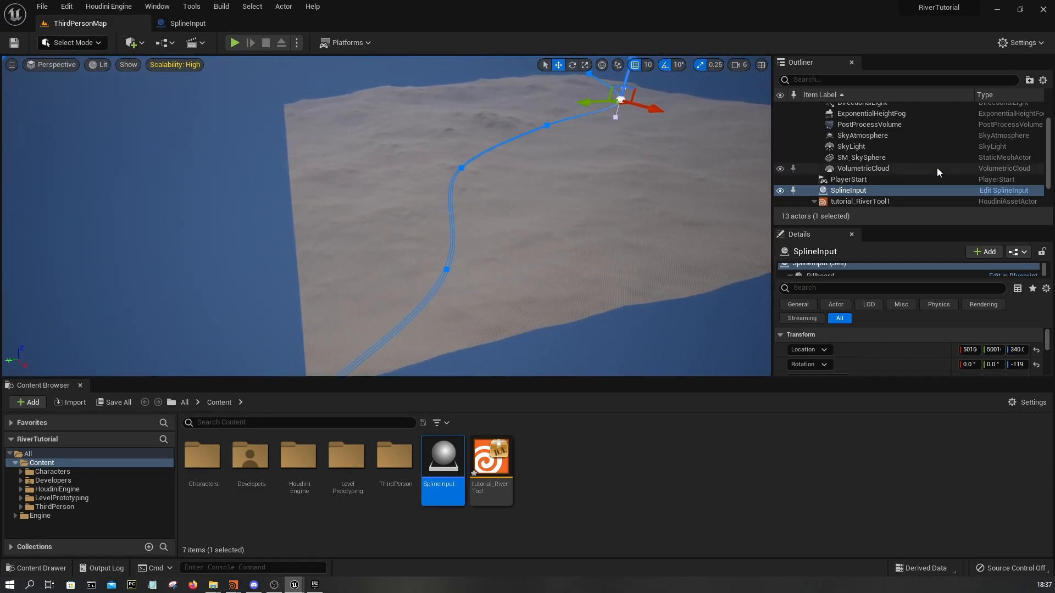
- Select the tutorial_RiverTool1 actor and enlarge the area showing its details
{"action": "left_click", "coordinate": [863, 201]}
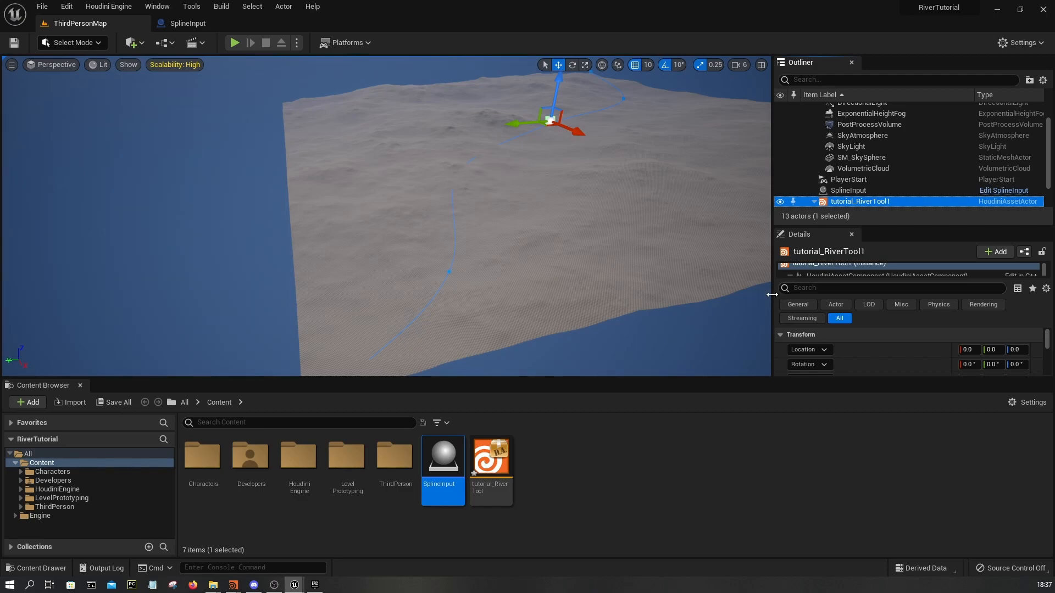
{"action": "left_click_drag", "start_coordinate": [49, 385], "coordinate": [134, 514]}
{"action": "left_click_drag", "start_coordinate": [341, 306], "coordinate": [333, 342]}
{"action": "left_click_drag", "start_coordinate": [772, 351], "coordinate": [677, 351]}
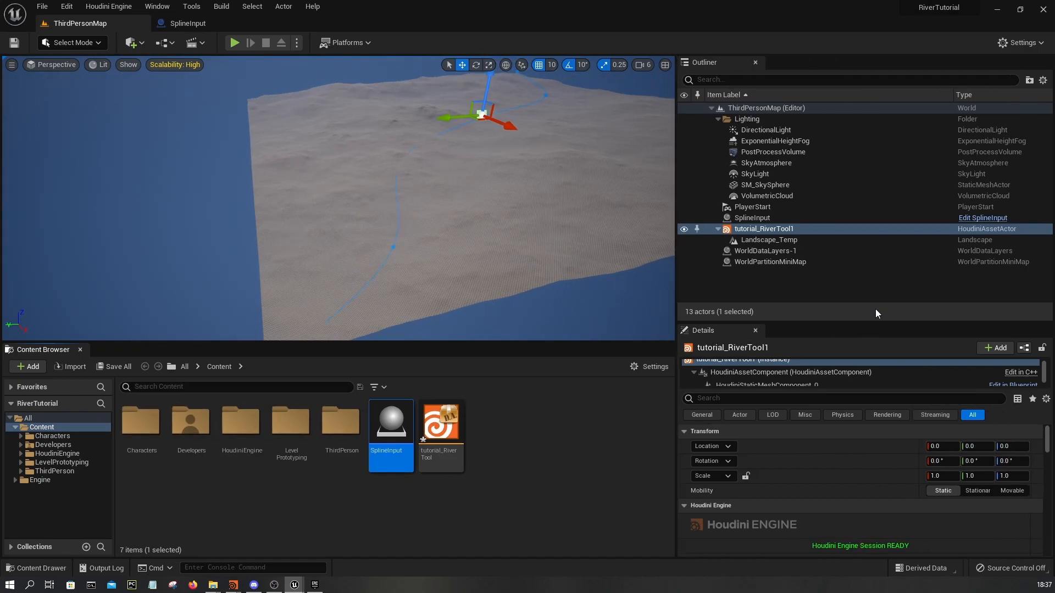
{"action": "left_click_drag", "start_coordinate": [868, 322], "coordinate": [868, 242]}
- Set the river tool's curve_input type to World Outliner Input
{"action": "scroll", "coordinate": [926, 398], "scroll_direction": "down", "scroll_amount": 5}
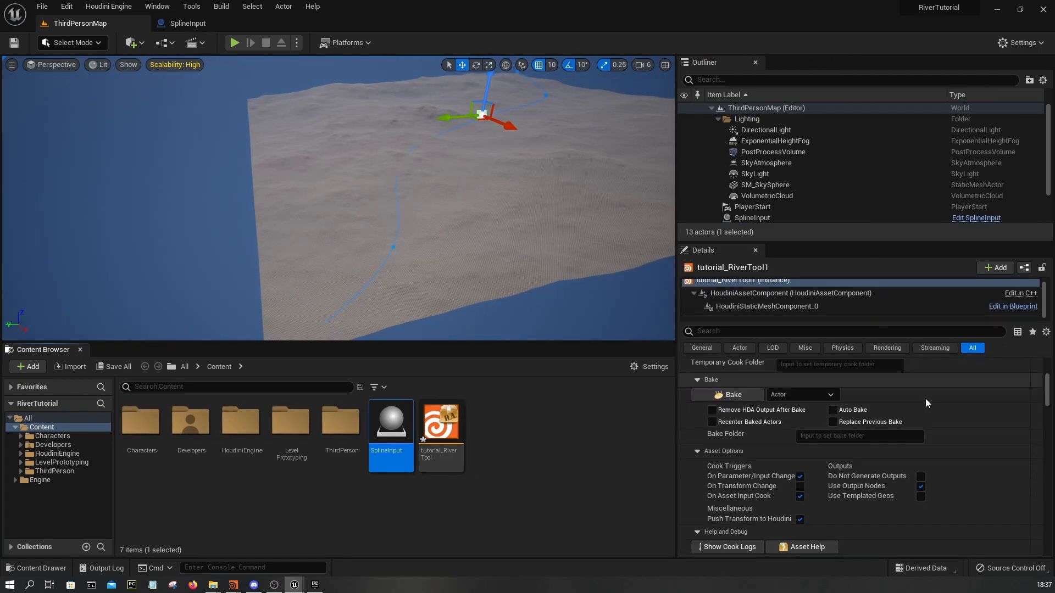
{"action": "scroll", "coordinate": [925, 398], "scroll_direction": "down", "scroll_amount": 2}
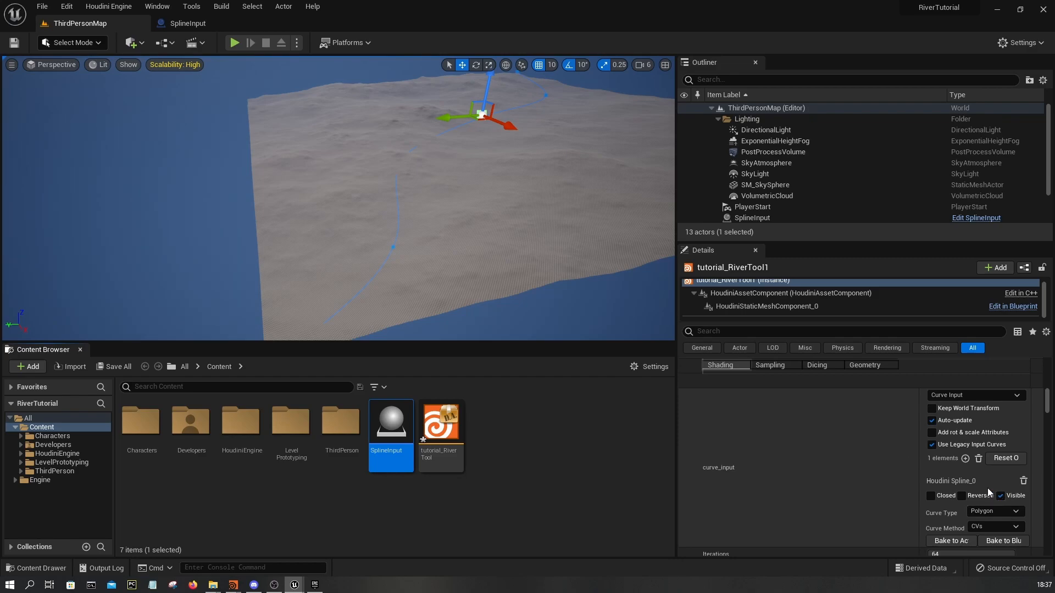
{"action": "scroll", "coordinate": [1002, 514], "scroll_direction": "down", "scroll_amount": 2}
{"action": "scroll", "coordinate": [984, 443], "scroll_direction": "up", "scroll_amount": 2}
{"action": "left_click", "coordinate": [974, 399]}
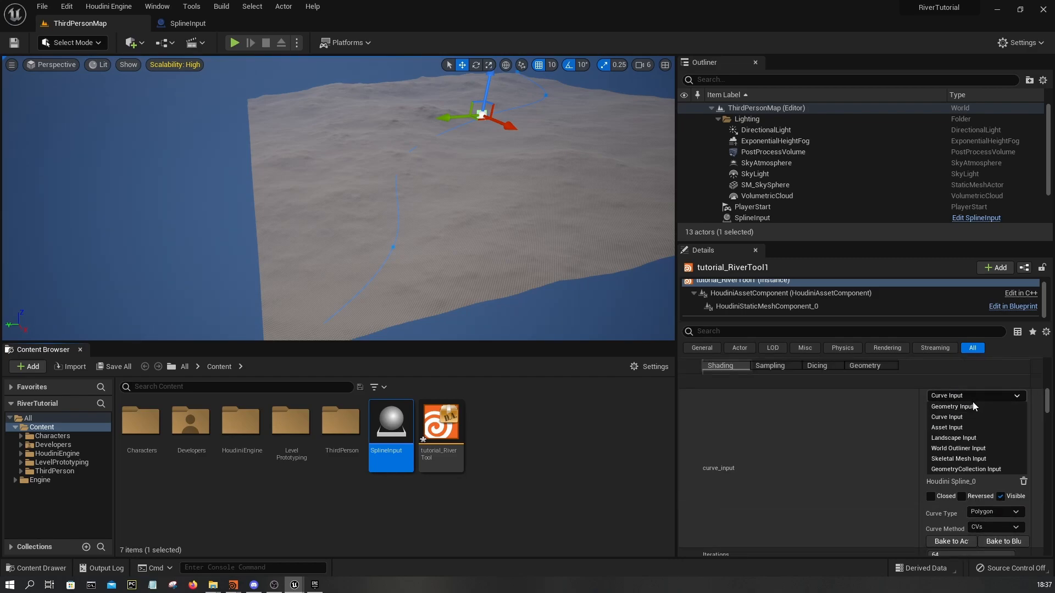
{"action": "left_click", "coordinate": [965, 448]}
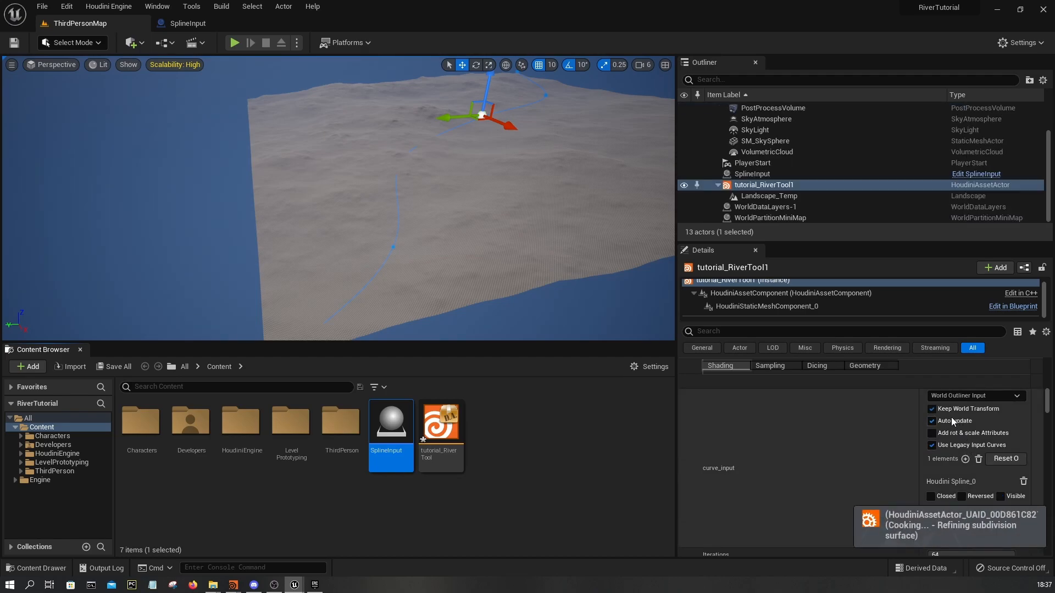
- Start the actor selection for curve_input, pick SplineInput, and use the current selection as the input
{"action": "right_click_drag", "start_coordinate": [618, 218], "coordinate": [448, 159]}
{"action": "right_click_drag", "start_coordinate": [518, 201], "coordinate": [654, 203]}
{"action": "right_click_drag", "start_coordinate": [352, 209], "coordinate": [478, 226]}
{"action": "right_click_drag", "start_coordinate": [302, 161], "coordinate": [404, 193]}
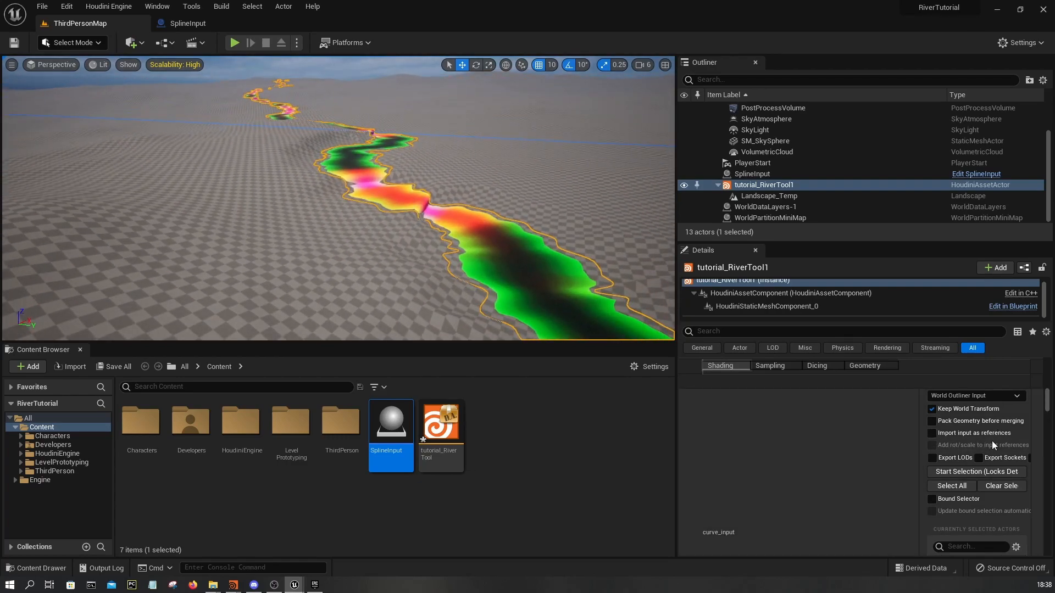
{"action": "left_click", "coordinate": [962, 471]}
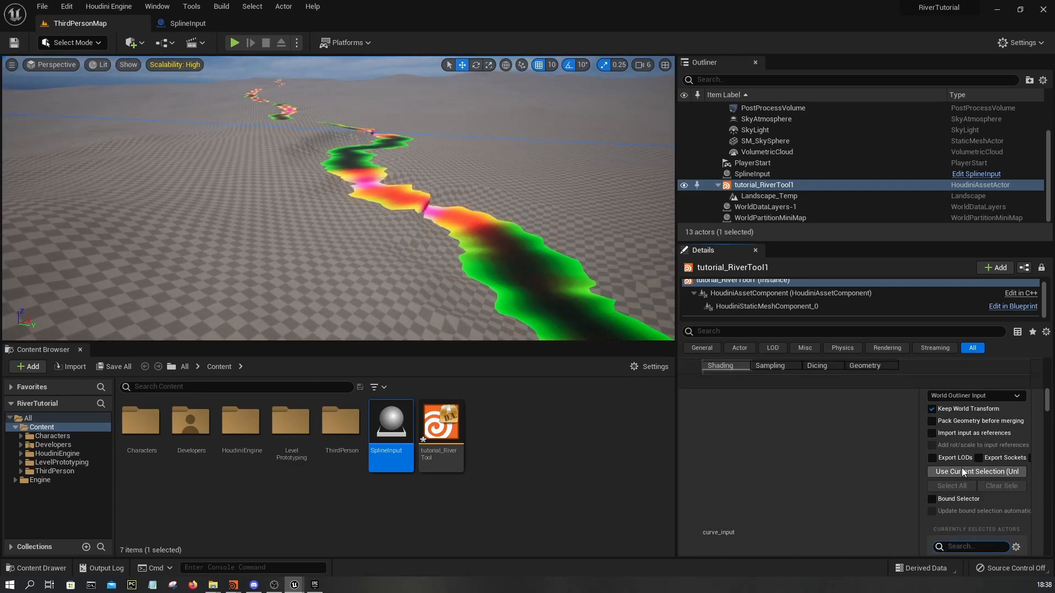
{"action": "scroll", "coordinate": [816, 189], "scroll_direction": "up", "scroll_amount": 1}
{"action": "scroll", "coordinate": [813, 190], "scroll_direction": "down", "scroll_amount": 1}
{"action": "left_click", "coordinate": [778, 192]}
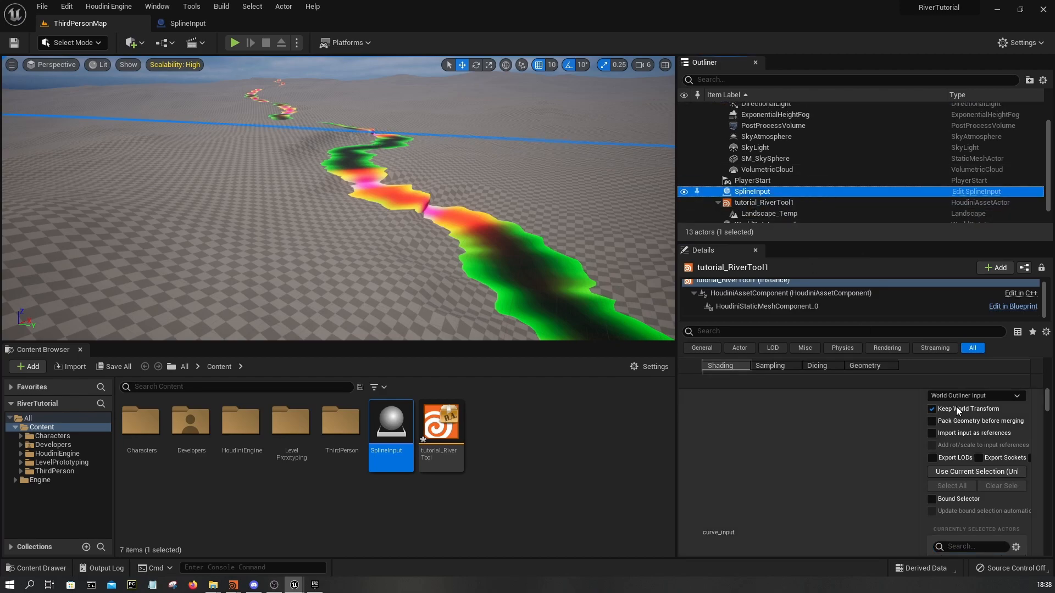
{"action": "left_click", "coordinate": [966, 471]}
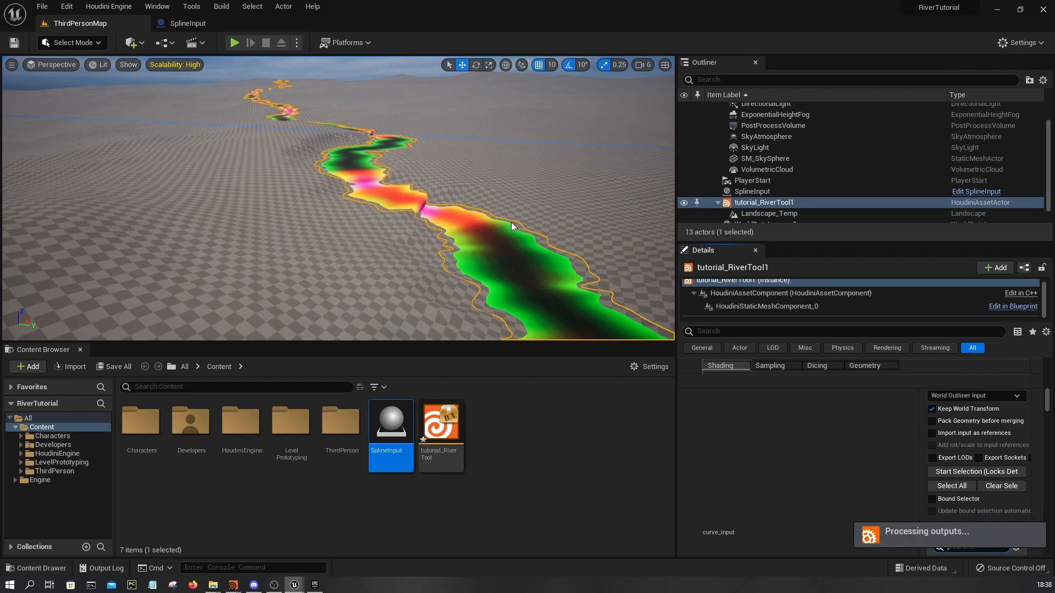
- Select the spline's end point at the near landscape corner, undo the trial change, and move the point along the near edge
{"action": "right_click_drag", "start_coordinate": [497, 229], "coordinate": [593, 242]}
{"action": "right_click_drag", "start_coordinate": [424, 193], "coordinate": [456, 228]}
{"action": "left_click", "coordinate": [60, 286]}
{"action": "left_click", "coordinate": [65, 284]}
{"action": "left_click", "coordinate": [66, 281]}
{"action": "left_click", "coordinate": [73, 278]}
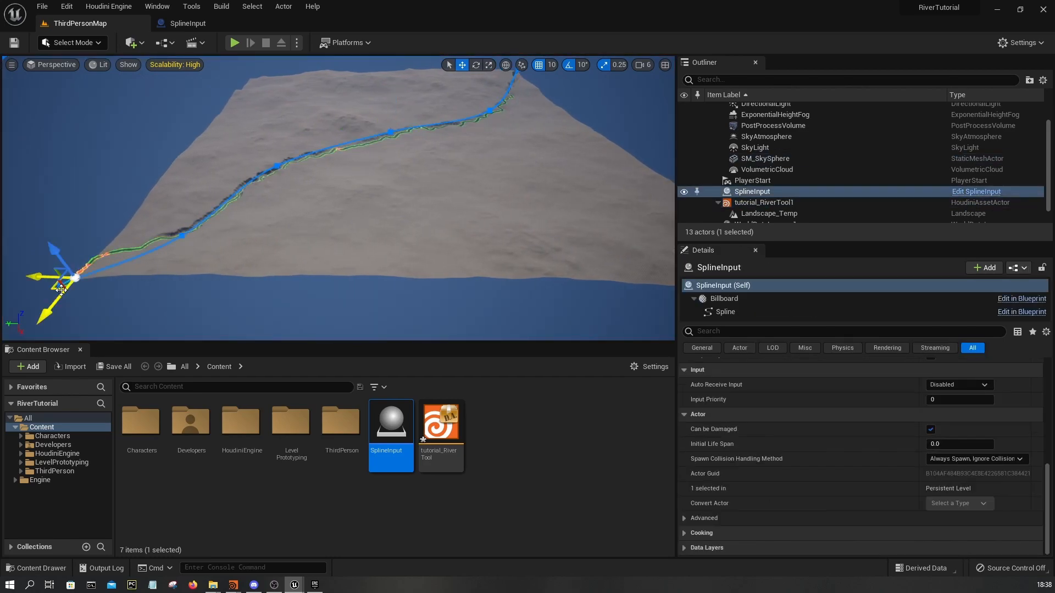
{"action": "key", "text": "ctrl+z"}
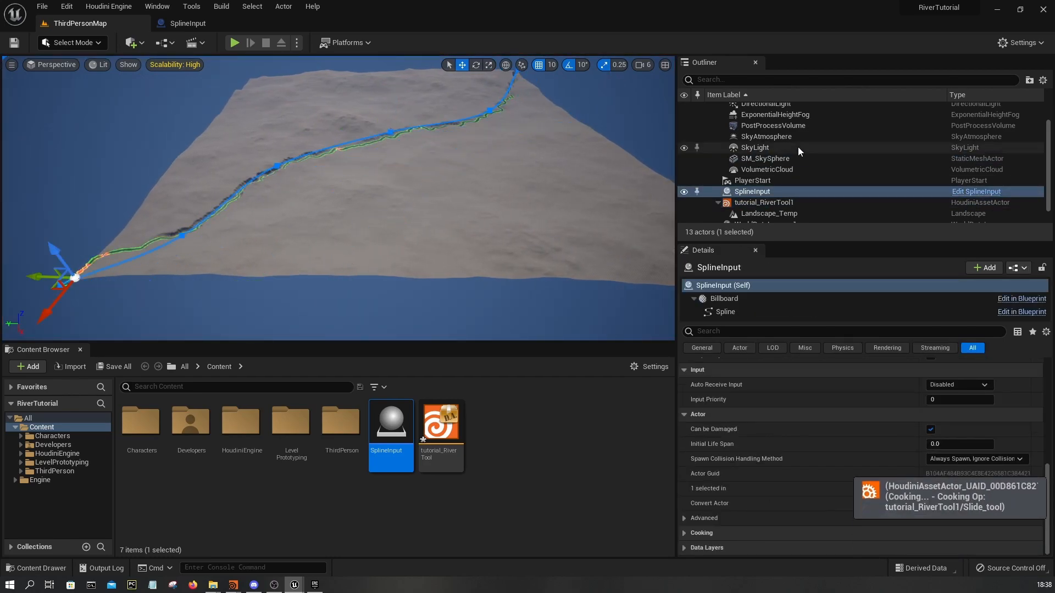
{"action": "left_click_drag", "start_coordinate": [61, 292], "coordinate": [531, 267]}
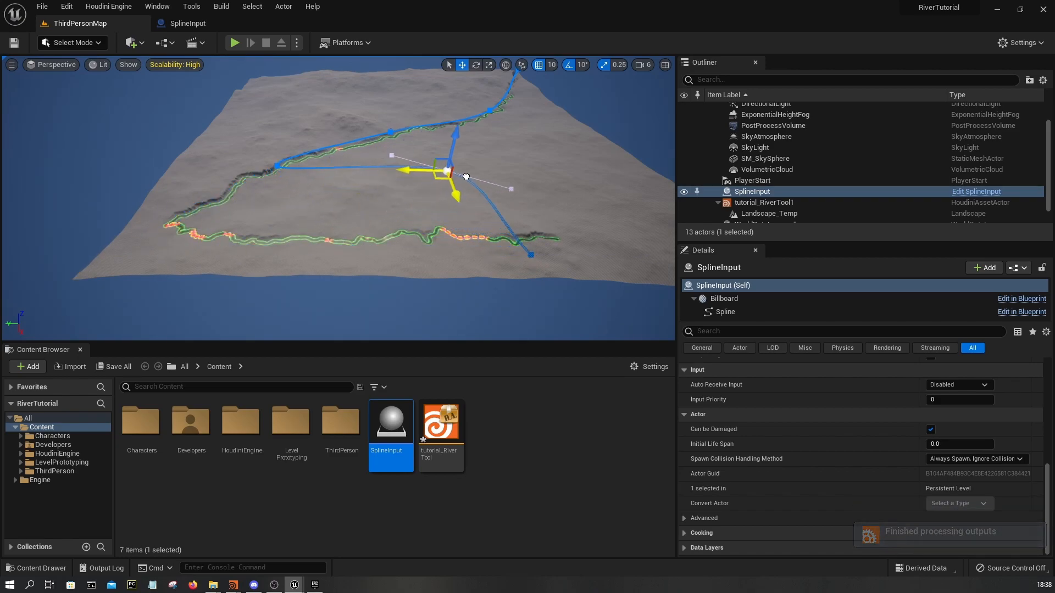
- Move the neighboring spline point inward and place the end point near the adjacent landscape corner
{"action": "key", "text": "d"}
{"action": "right_click_drag", "start_coordinate": [407, 243], "coordinate": [407, 243]}
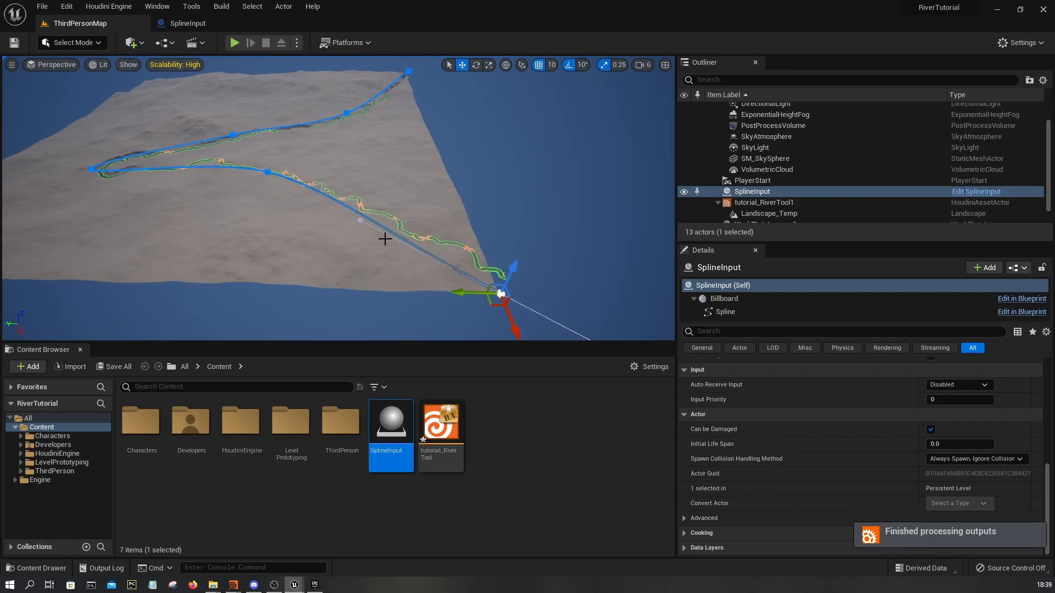
{"action": "mouse_move", "coordinate": [393, 234]}
{"action": "right_mouse_down"}
{"action": "mouse_move", "coordinate": [384, 236]}
{"action": "mouse_move", "coordinate": [409, 239]}
{"action": "right_mouse_up"}
{"action": "right_click_drag", "start_coordinate": [299, 190], "coordinate": [332, 193]}
{"action": "scroll", "coordinate": [333, 193], "scroll_direction": "down", "scroll_amount": 4}
{"action": "left_click_drag", "start_coordinate": [333, 209], "coordinate": [363, 203]}
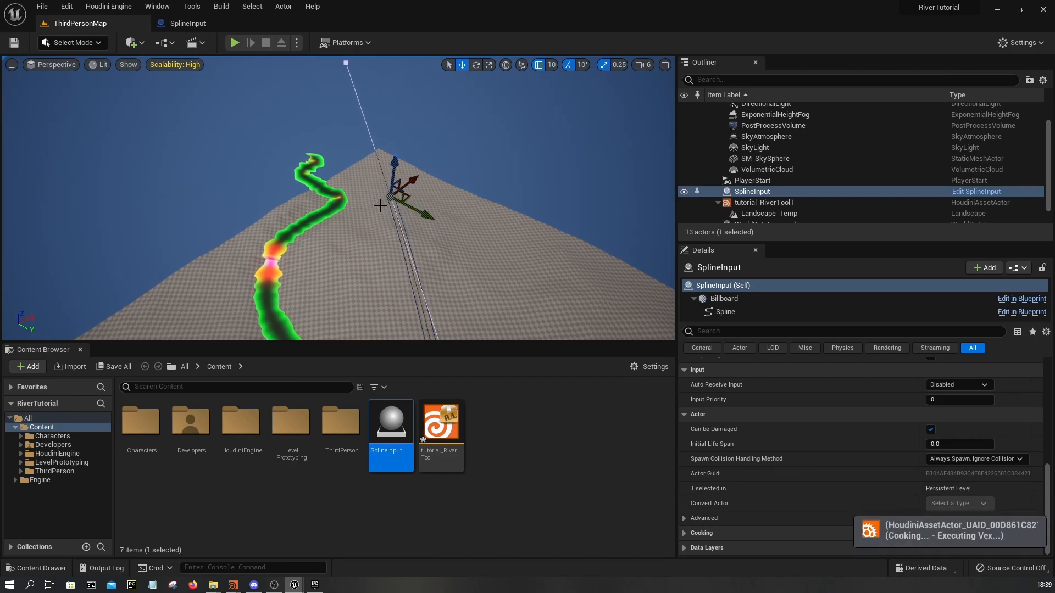
- Reposition the spline's inner points to shape wide bends in the river across the landscape
{"action": "right_click_drag", "start_coordinate": [374, 202], "coordinate": [560, 192]}
{"action": "right_click_drag", "start_coordinate": [334, 191], "coordinate": [99, 209]}
{"action": "key", "text": "g"}
{"action": "key", "text": "g"}
{"action": "right_click_drag", "start_coordinate": [291, 208], "coordinate": [301, 195]}
{"action": "left_click", "coordinate": [354, 169]}
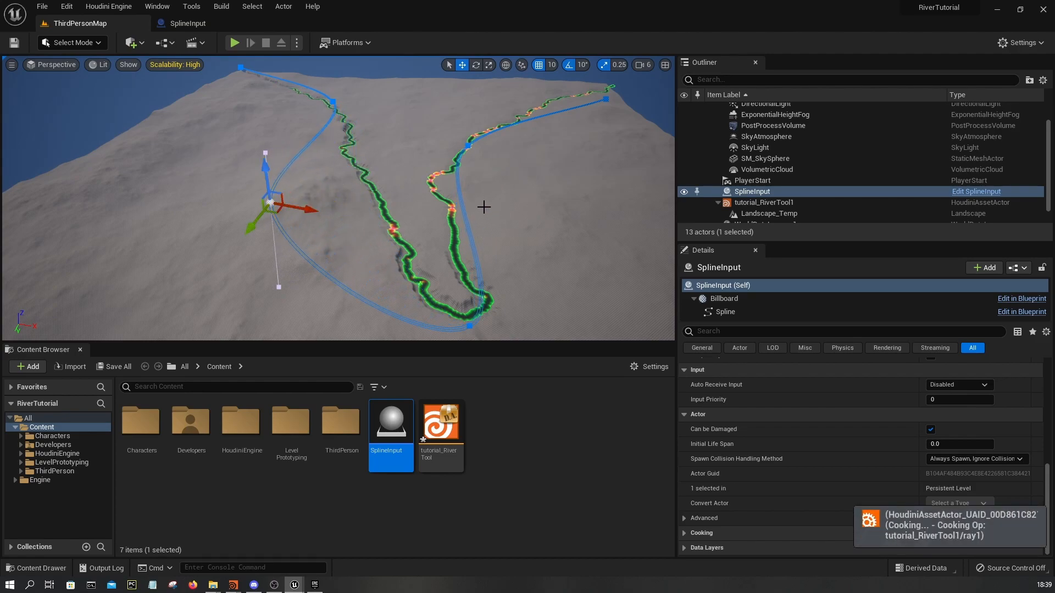
{"action": "right_click_drag", "start_coordinate": [389, 216], "coordinate": [332, 186]}
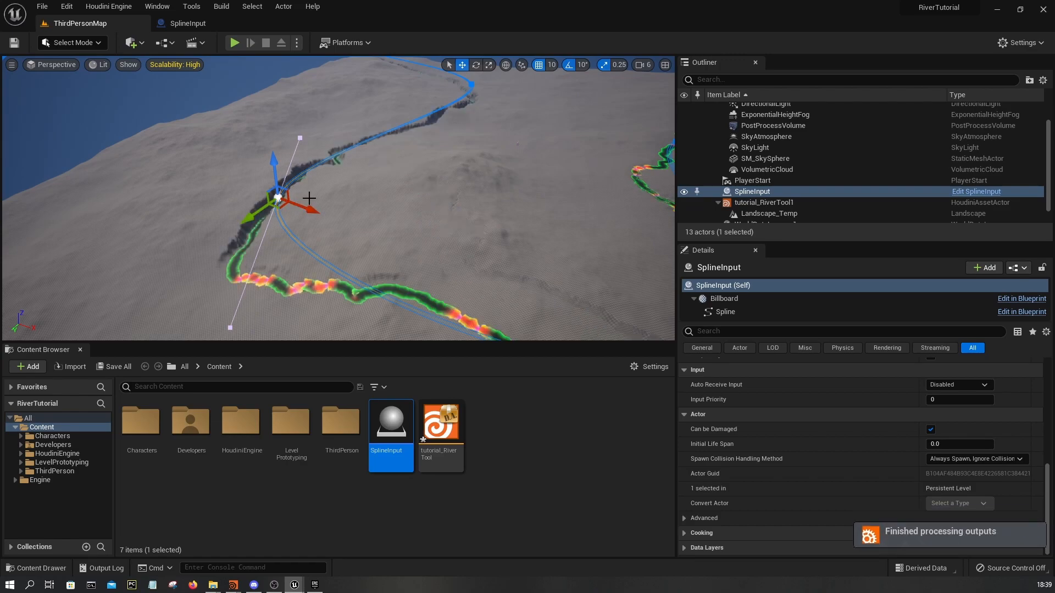
{"action": "right_click_drag", "start_coordinate": [354, 187], "coordinate": [436, 153]}
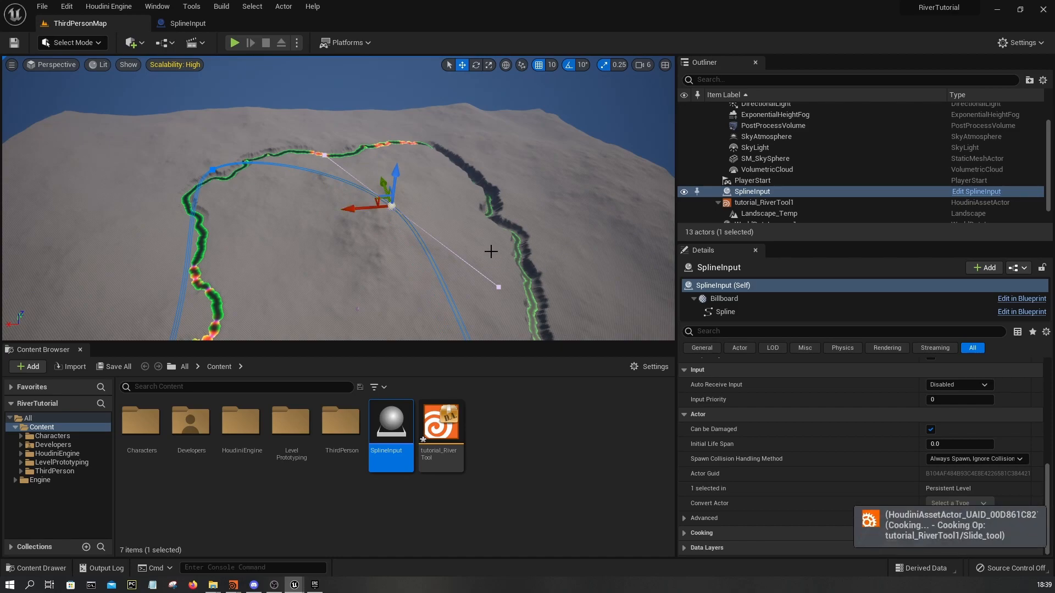
- Move the spline's end point beyond the last bend to a different corner of the landscape
{"action": "right_click_drag", "start_coordinate": [464, 207], "coordinate": [406, 125]}
{"action": "mouse_move", "coordinate": [393, 88]}
{"action": "right_mouse_down"}
{"action": "mouse_move", "coordinate": [428, 137]}
{"action": "mouse_move", "coordinate": [405, 156]}
{"action": "mouse_move", "coordinate": [457, 144]}
{"action": "mouse_move", "coordinate": [503, 161]}
{"action": "mouse_move", "coordinate": [483, 177]}
{"action": "mouse_move", "coordinate": [467, 174]}
{"action": "mouse_move", "coordinate": [528, 151]}
{"action": "mouse_move", "coordinate": [476, 209]}
{"action": "mouse_move", "coordinate": [406, 216]}
{"action": "mouse_move", "coordinate": [393, 166]}
{"action": "mouse_move", "coordinate": [396, 99]}
{"action": "right_mouse_up"}
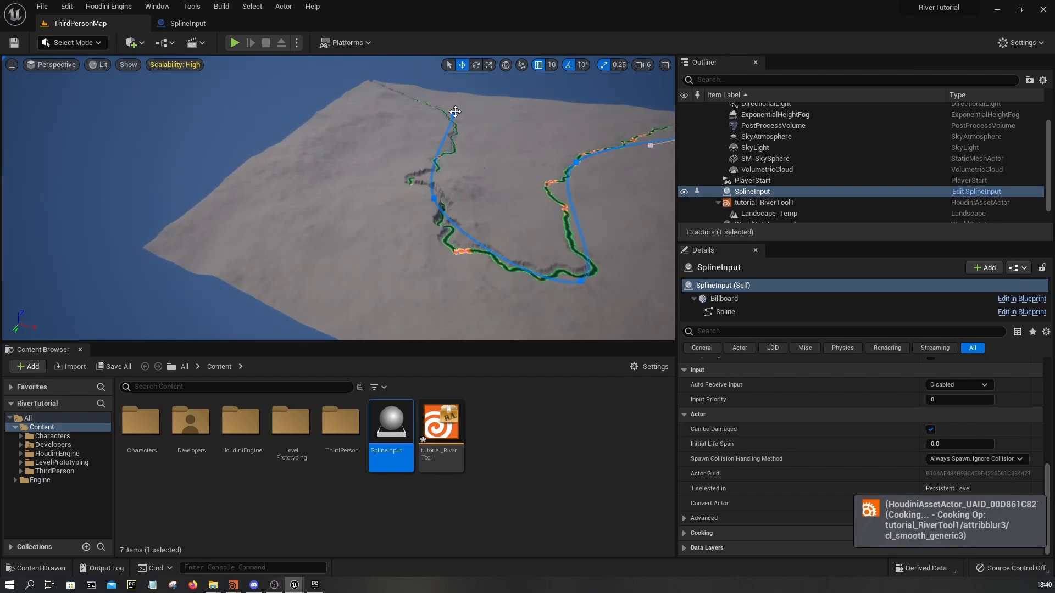
{"action": "left_click", "coordinate": [455, 112]}
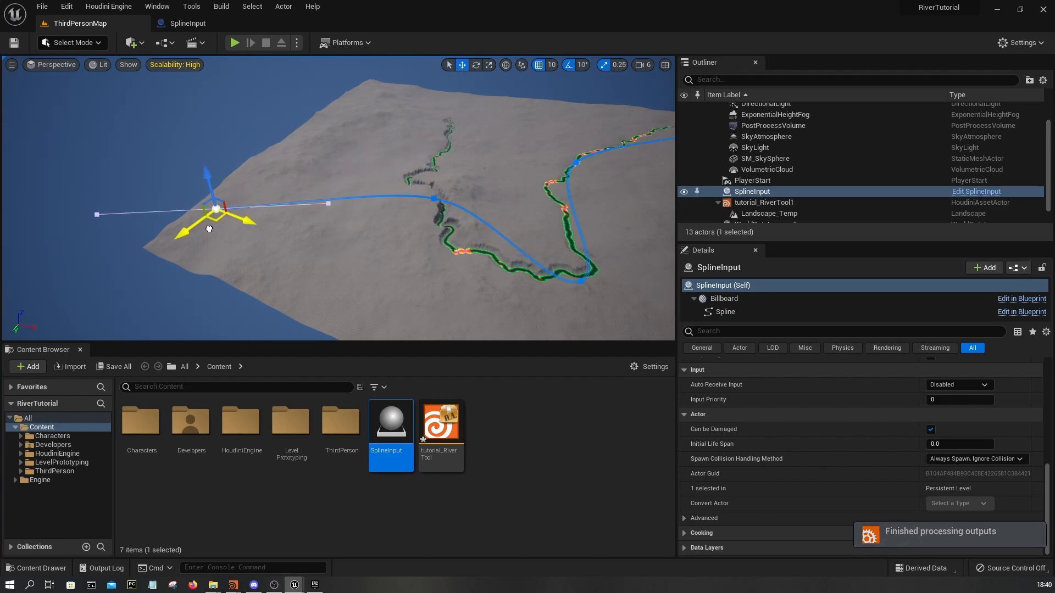
{"action": "left_click_drag", "start_coordinate": [158, 259], "coordinate": [157, 260]}
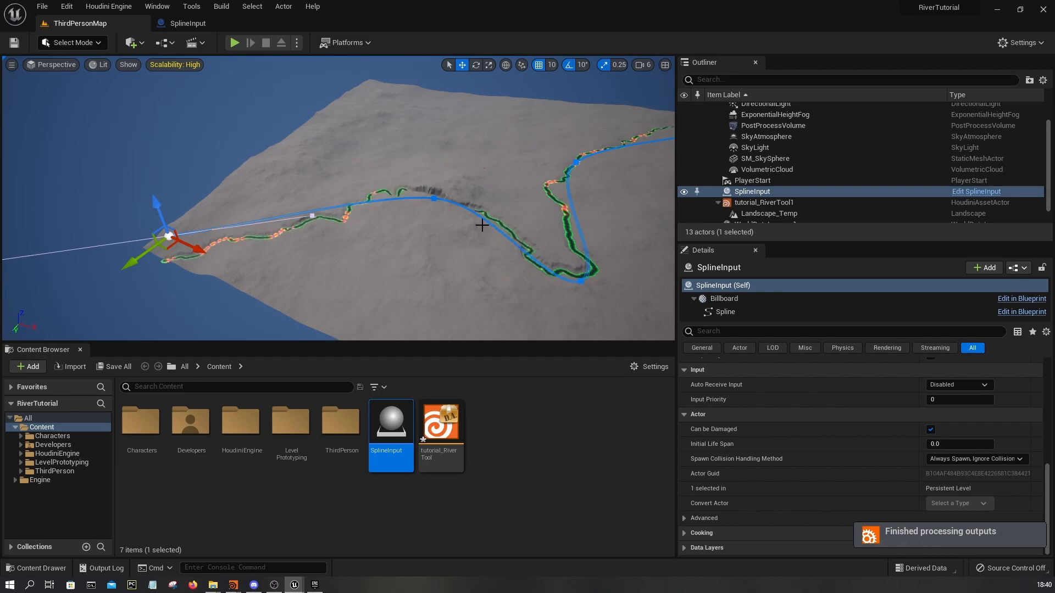
- Scale the spline point at the river's sharp bend and reposition a point to reshape the curve
{"action": "middle_click_drag", "start_coordinate": [483, 225], "coordinate": [466, 221]}
{"action": "scroll", "coordinate": [466, 221], "scroll_direction": "up", "scroll_amount": 3}
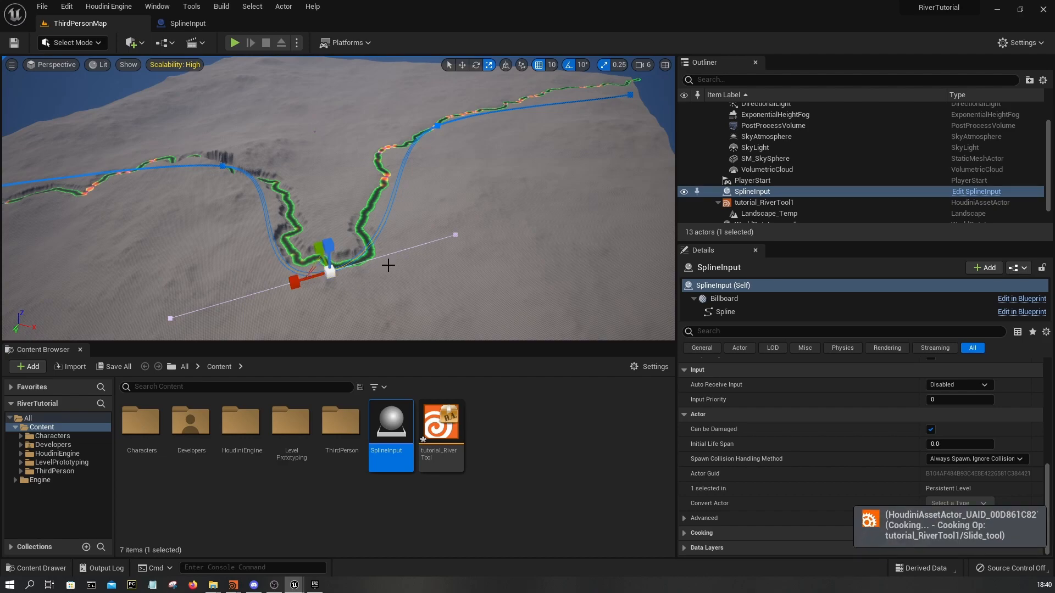
{"action": "right_click_drag", "start_coordinate": [392, 180], "coordinate": [285, 177]}
{"action": "key", "text": "d"}
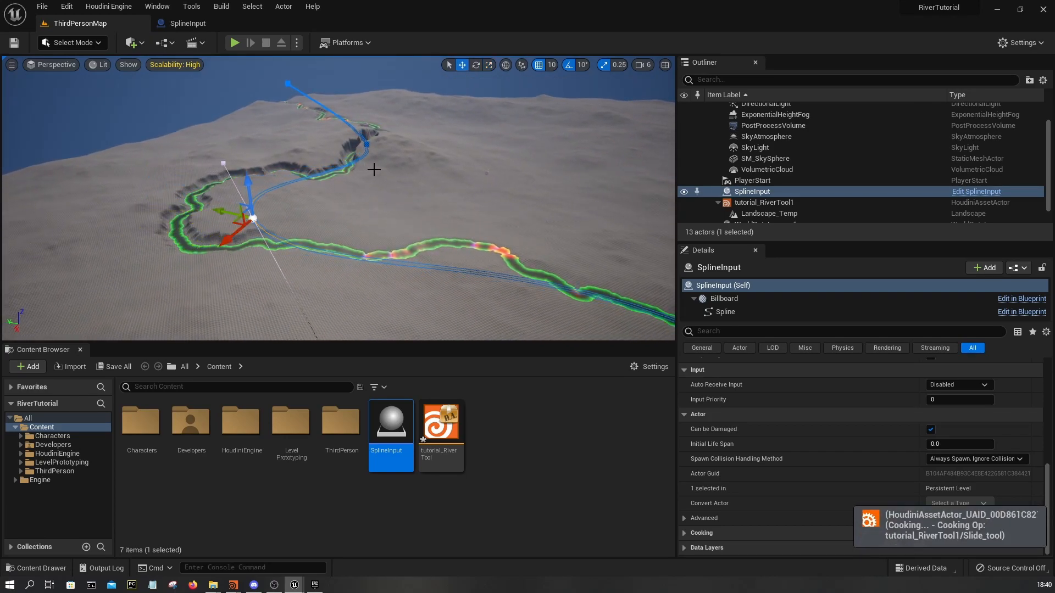
- Move the spline point on the river's uphill stretch sideways across the slope to form a wide bend
{"action": "mouse_move", "coordinate": [403, 213]}
{"action": "right_mouse_down"}
{"action": "mouse_move", "coordinate": [396, 200]}
{"action": "mouse_move", "coordinate": [407, 231]}
{"action": "mouse_move", "coordinate": [391, 217]}
{"action": "right_mouse_up"}
{"action": "key", "text": "w"}
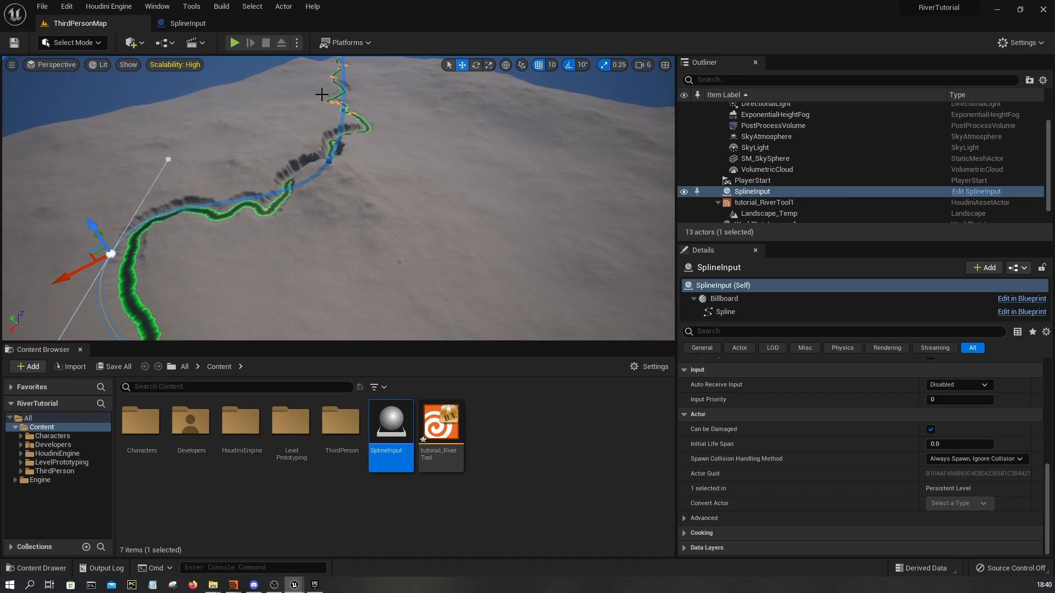
{"action": "left_click_drag", "start_coordinate": [310, 161], "coordinate": [448, 208]}
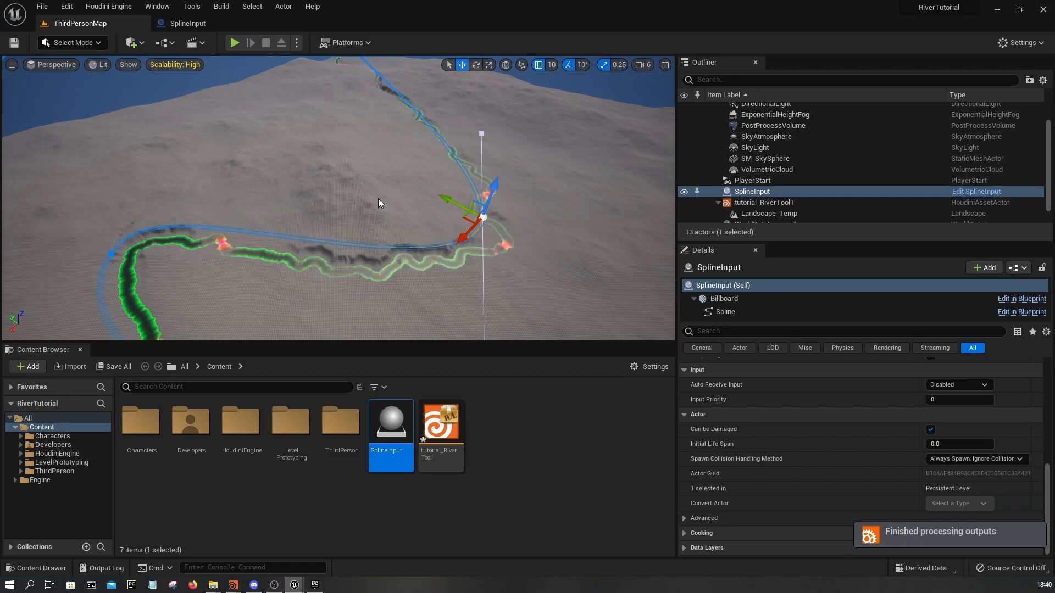
- Select the spline point at the neighboring bend and move it outward over the carved river channel
{"action": "key", "text": "w"}
{"action": "right_click_drag", "start_coordinate": [363, 189], "coordinate": [305, 181]}
{"action": "key", "text": "g"}
{"action": "key", "text": "w"}
{"action": "key", "text": "g"}
{"action": "key", "text": "d"}
{"action": "key", "text": "s"}
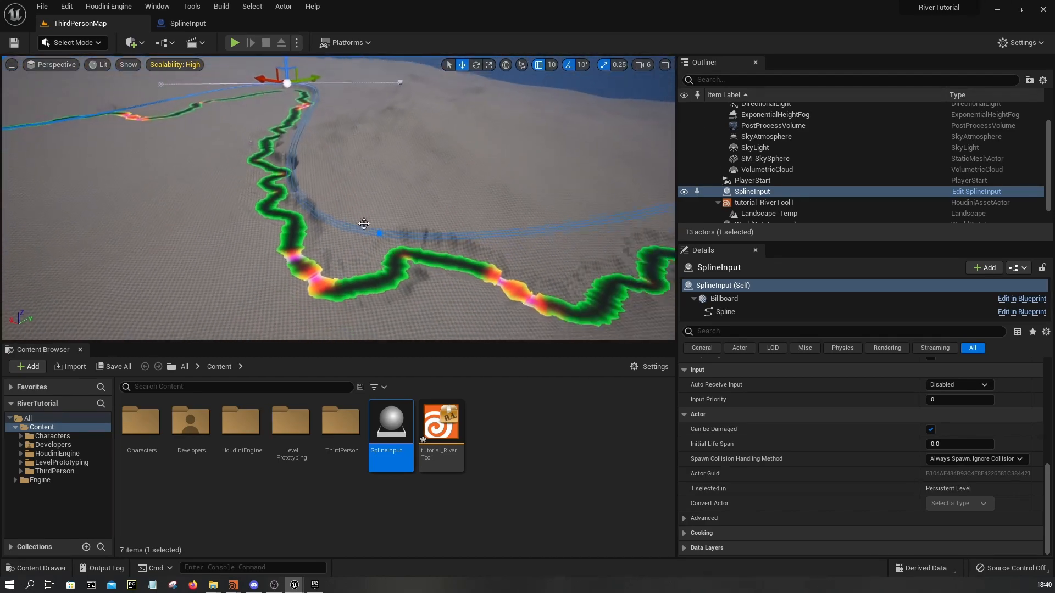
{"action": "scroll", "coordinate": [363, 226], "scroll_direction": "down", "scroll_amount": 4}
{"action": "left_click", "coordinate": [366, 222]}
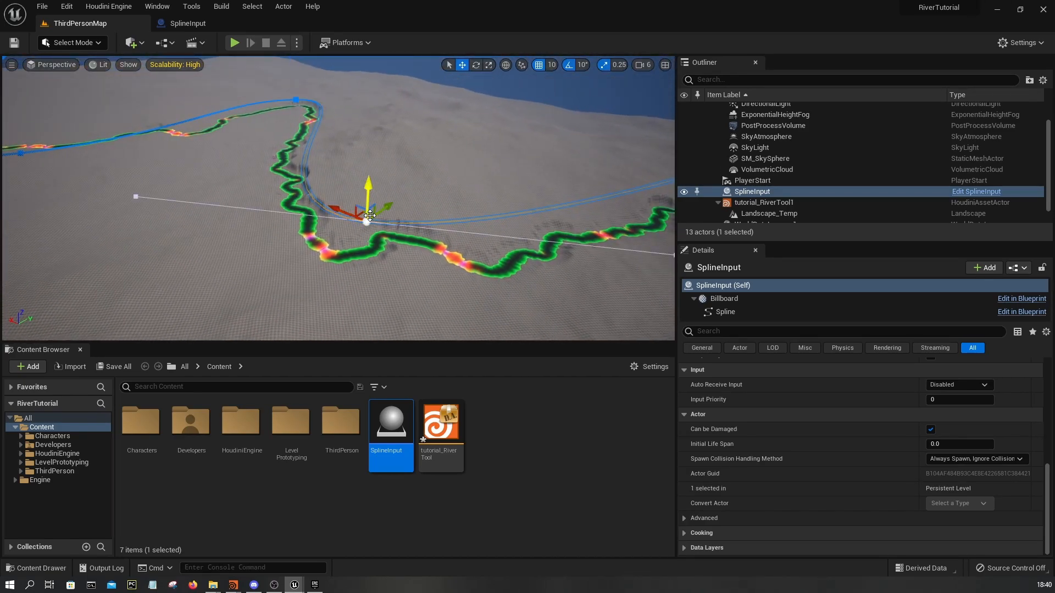
{"action": "left_click_drag", "start_coordinate": [372, 214], "coordinate": [325, 232]}
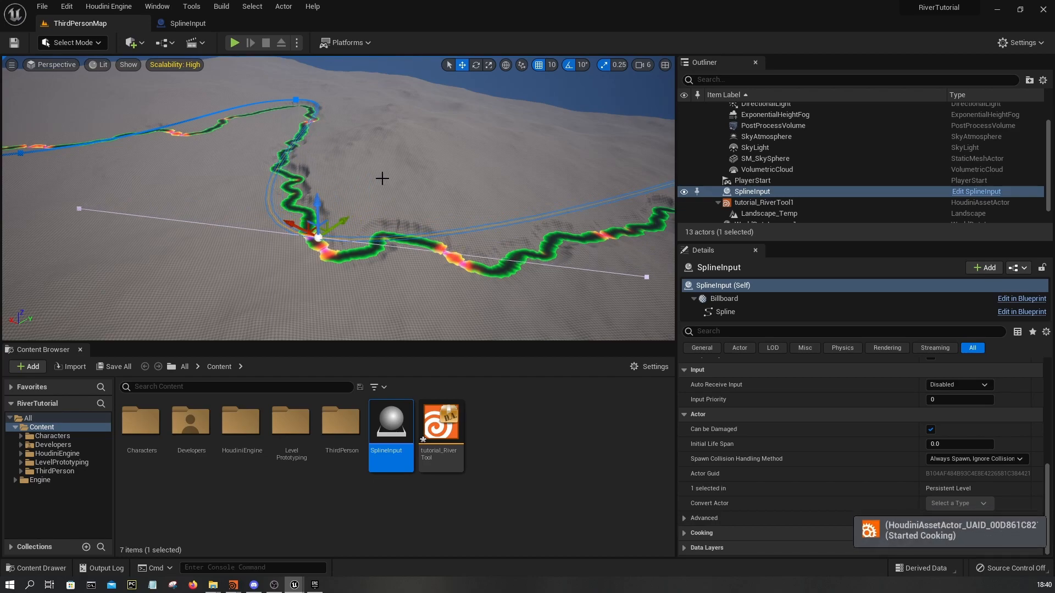
- Move the spline point at the bend opposite the sharp turn further outward to widen the river's curve
{"action": "key", "text": "a"}
{"action": "right_click_drag", "start_coordinate": [383, 178], "coordinate": [327, 236]}
{"action": "key", "text": "w"}
{"action": "key", "text": "s"}
{"action": "key", "text": "s"}
{"action": "key", "text": "s"}
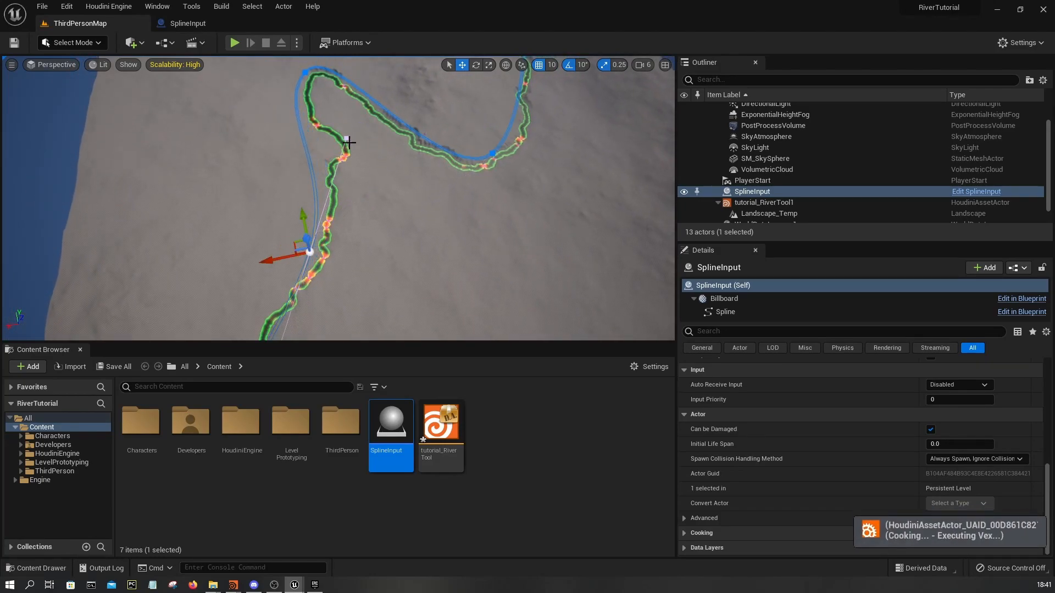
{"action": "right_click_drag", "start_coordinate": [240, 154], "coordinate": [256, 147]}
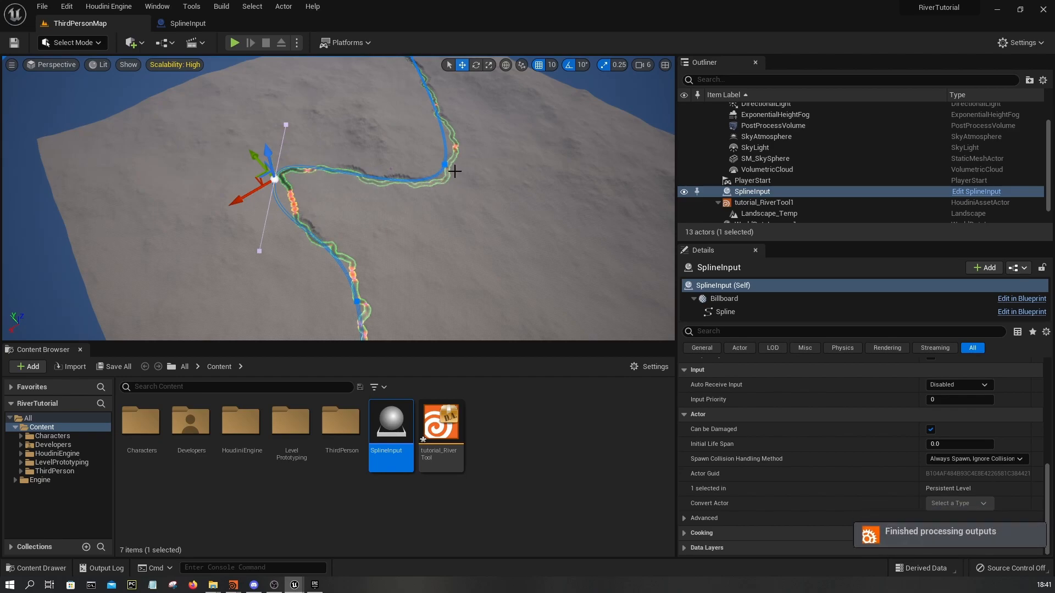
{"action": "left_click_drag", "start_coordinate": [436, 170], "coordinate": [455, 176]}
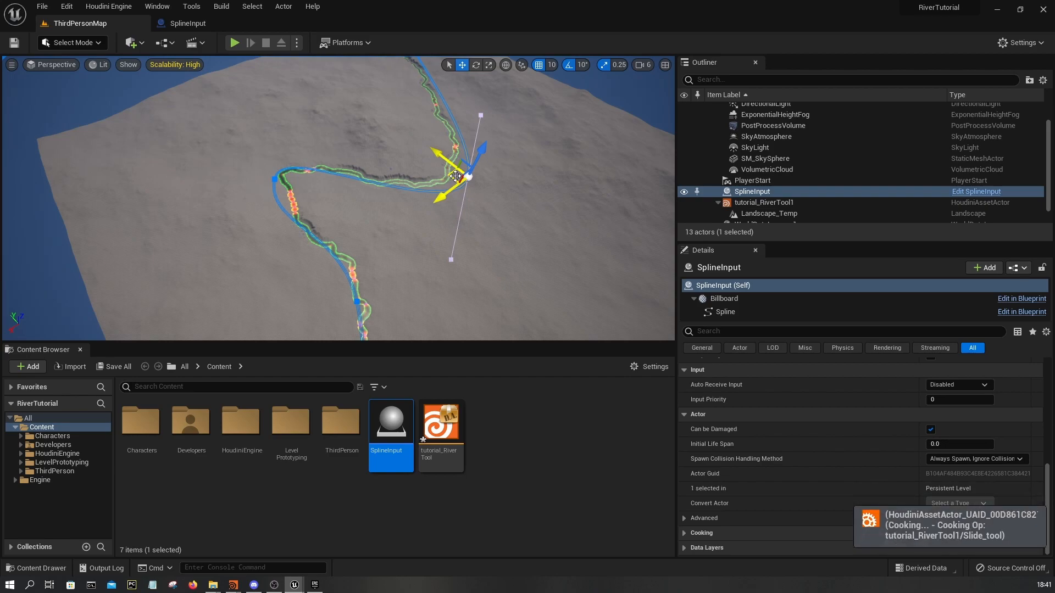
- Select tutorial_RiverTool1 and search its details for visibility and in-game settings
{"action": "key", "text": "w"}
{"action": "mouse_move", "coordinate": [405, 257]}
{"action": "right_mouse_down"}
{"action": "mouse_move", "coordinate": [426, 223]}
{"action": "mouse_move", "coordinate": [406, 257]}
{"action": "right_mouse_up"}
{"action": "key", "text": "g"}
{"action": "key", "text": "g"}
{"action": "left_click", "coordinate": [411, 231]}
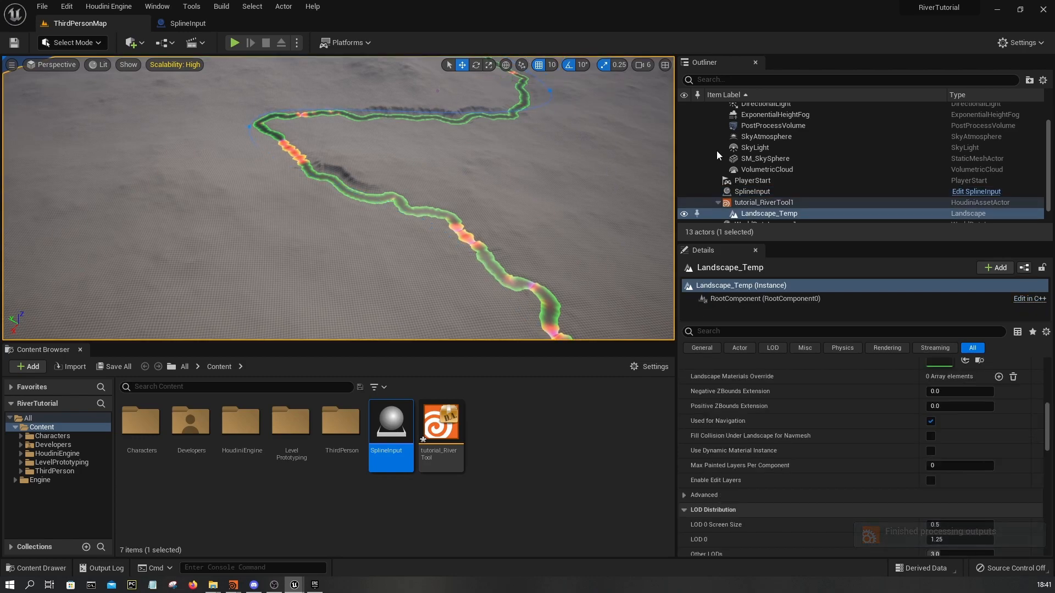
{"action": "left_click", "coordinate": [747, 202]}
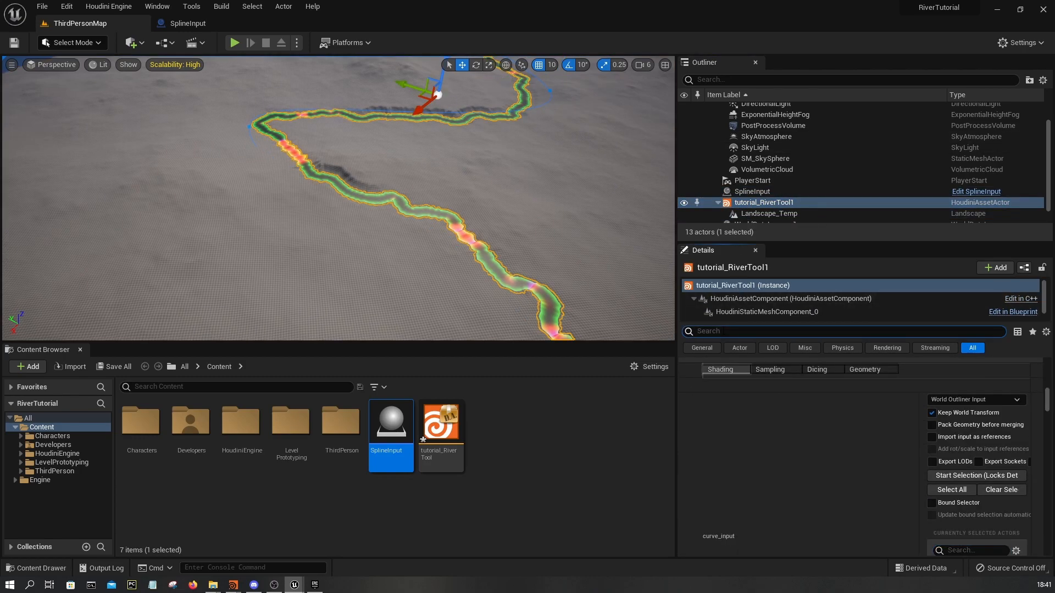
{"action": "type", "text": "visible"}
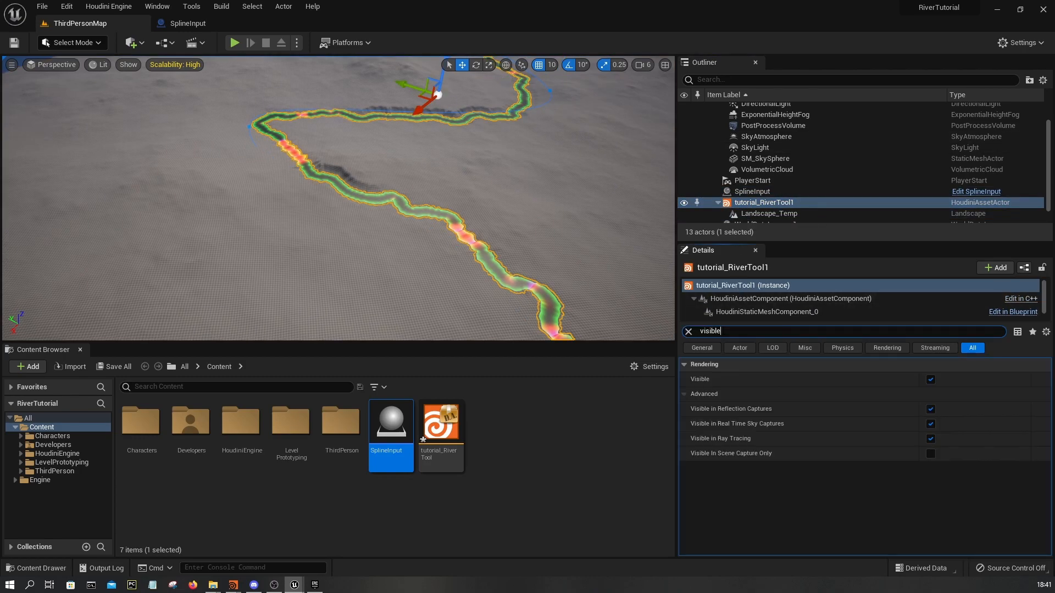
{"action": "key", "text": "ctrl+a"}
{"action": "type", "text": "ingame"}
{"action": "key", "text": "ctrl+a"}
{"action": "type", "text": "game"}
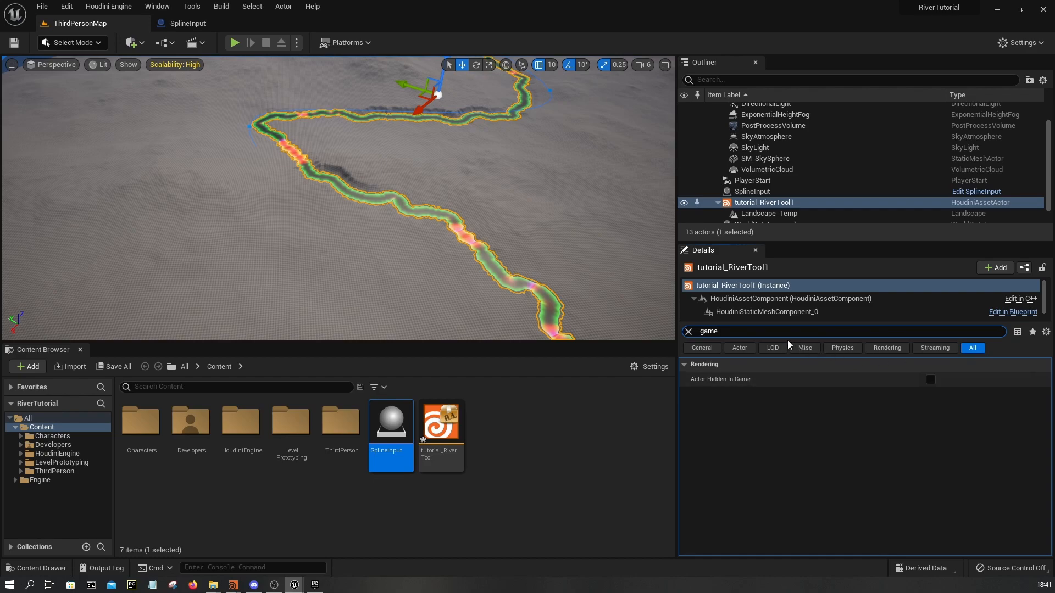
{"action": "left_click", "coordinate": [689, 331]}
{"action": "type", "text": "vis"}
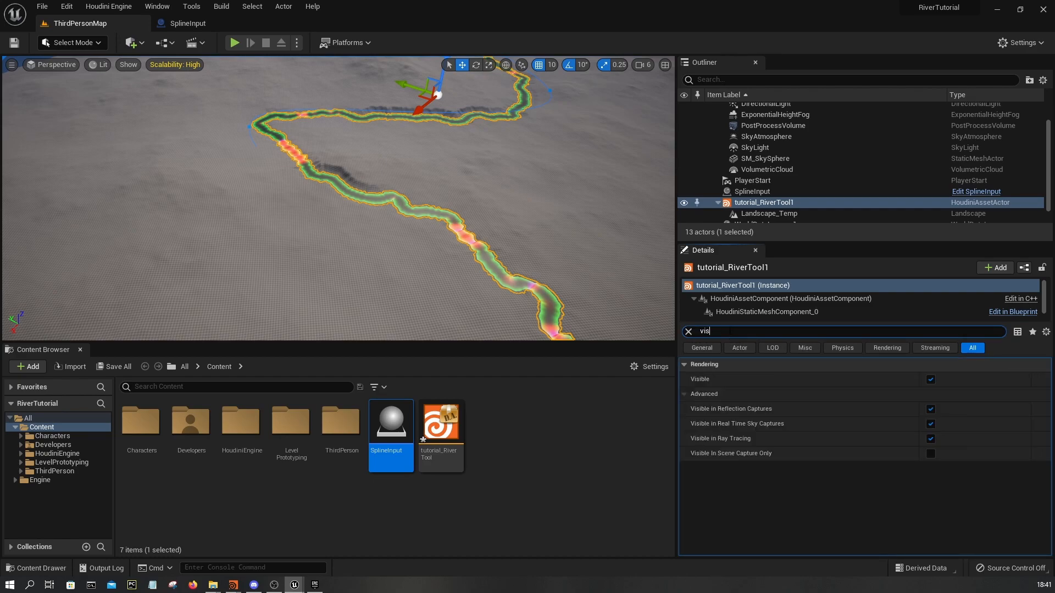
- Examine the carved river across the landscape, switching the selection between Landscape_Temp and tutorial_RiverTool1
{"action": "mouse_move", "coordinate": [440, 231]}
{"action": "right_mouse_down"}
{"action": "mouse_move", "coordinate": [408, 199]}
{"action": "mouse_move", "coordinate": [420, 179]}
{"action": "mouse_move", "coordinate": [443, 207]}
{"action": "mouse_move", "coordinate": [416, 218]}
{"action": "mouse_move", "coordinate": [440, 218]}
{"action": "right_mouse_up"}
{"action": "left_click", "coordinate": [413, 214]}
{"action": "scroll", "coordinate": [782, 182], "scroll_direction": "down", "scroll_amount": 1}
{"action": "left_click", "coordinate": [768, 196]}
{"action": "left_click", "coordinate": [766, 186]}
{"action": "left_click", "coordinate": [766, 195]}
{"action": "left_click", "coordinate": [758, 185]}
{"action": "key", "text": "Up"}
{"action": "left_click", "coordinate": [432, 188]}
{"action": "key", "text": "Up"}
{"action": "right_click_drag", "start_coordinate": [432, 188], "coordinate": [254, 189]}
{"action": "key", "text": "w"}
{"action": "key", "text": "s"}
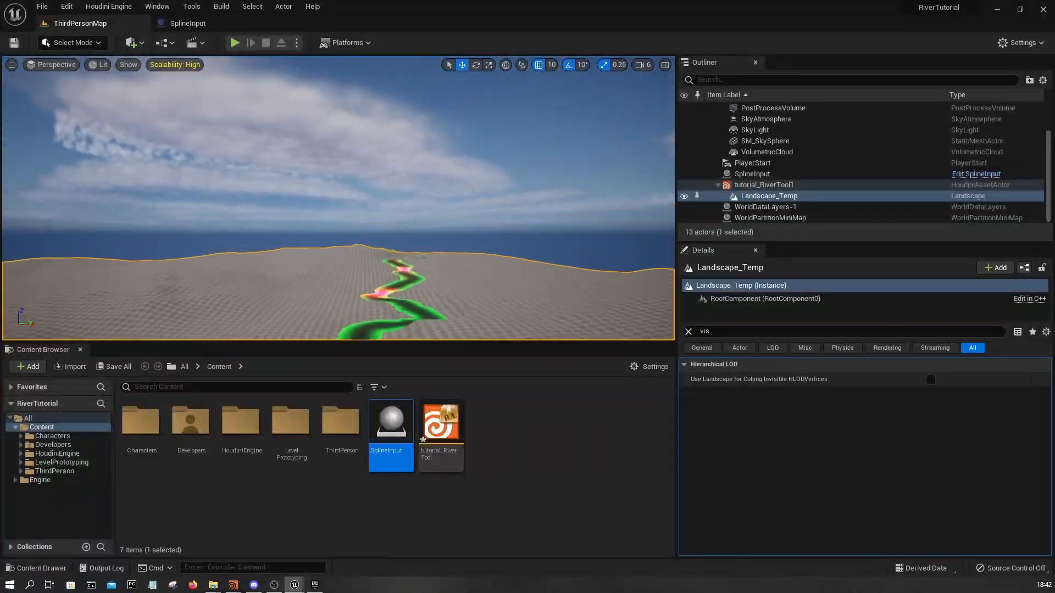
{"action": "scroll", "coordinate": [321, 267], "scroll_direction": "down", "scroll_amount": 4}
{"action": "left_click", "coordinate": [297, 243]}
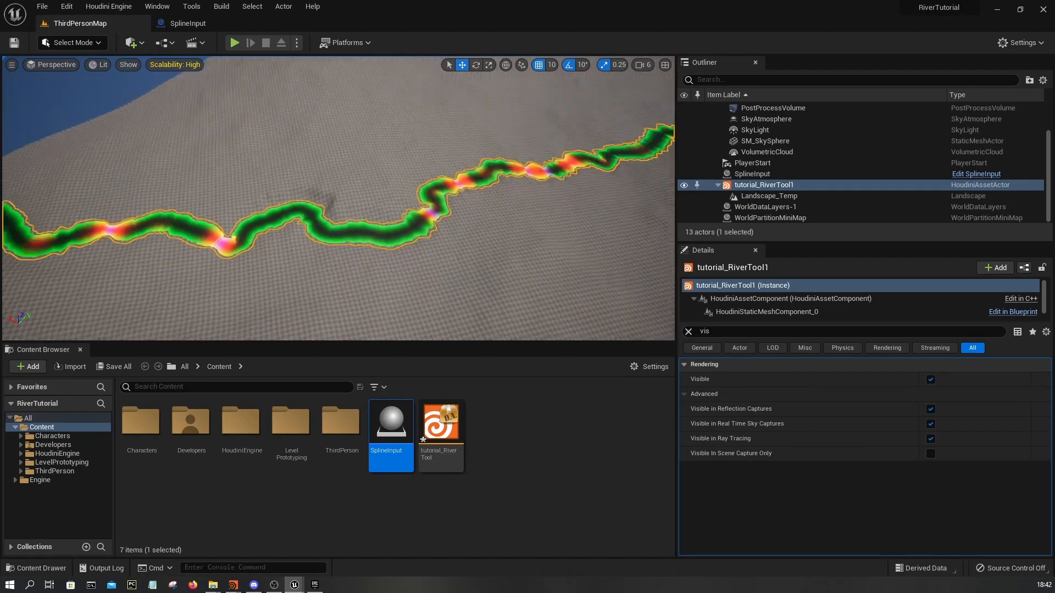
- Select SplineInput, scale up one of its points to widen the river there, and examine the regenerated channel
{"action": "left_click", "coordinate": [752, 174]}
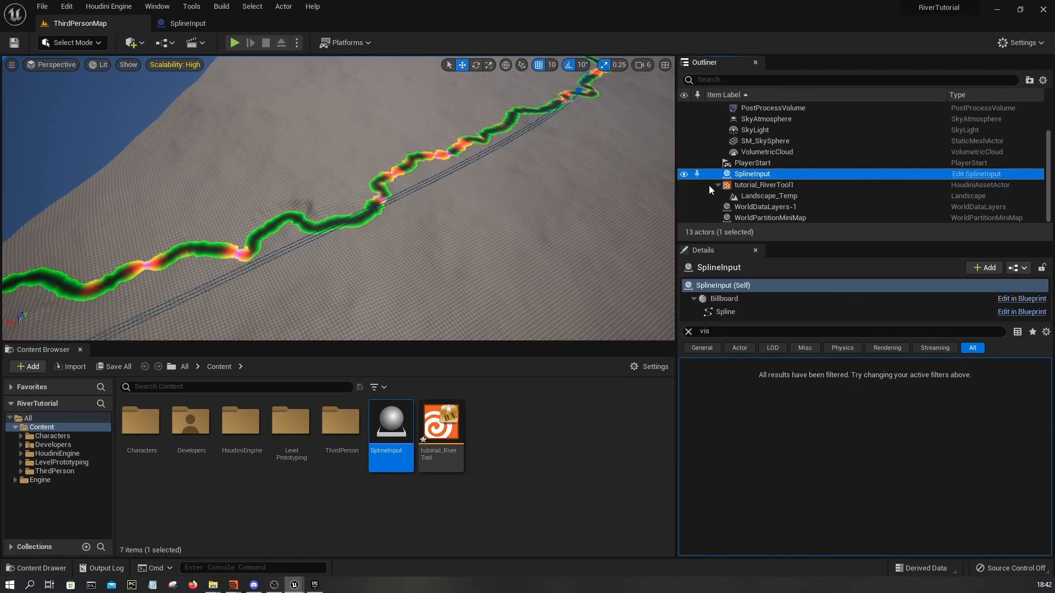
{"action": "right_click_drag", "start_coordinate": [477, 221], "coordinate": [477, 152]}
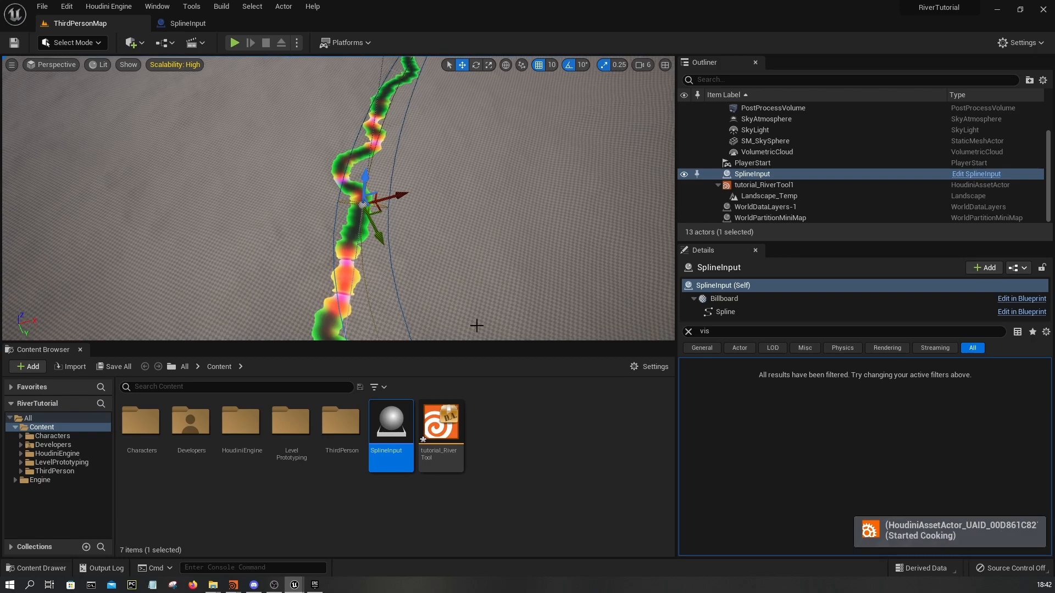
{"action": "right_click_drag", "start_coordinate": [429, 266], "coordinate": [22, 241]}
{"action": "key", "text": "w"}
{"action": "key", "text": "w"}
{"action": "key", "text": "s"}
{"action": "key", "text": "w"}
{"action": "key", "text": "d"}
{"action": "key", "text": "s"}
{"action": "key", "text": "d"}
{"action": "key", "text": "w"}
- Open the current Houdini Engine scene in Houdini and maximize its window
{"action": "left_click", "coordinate": [109, 6]}
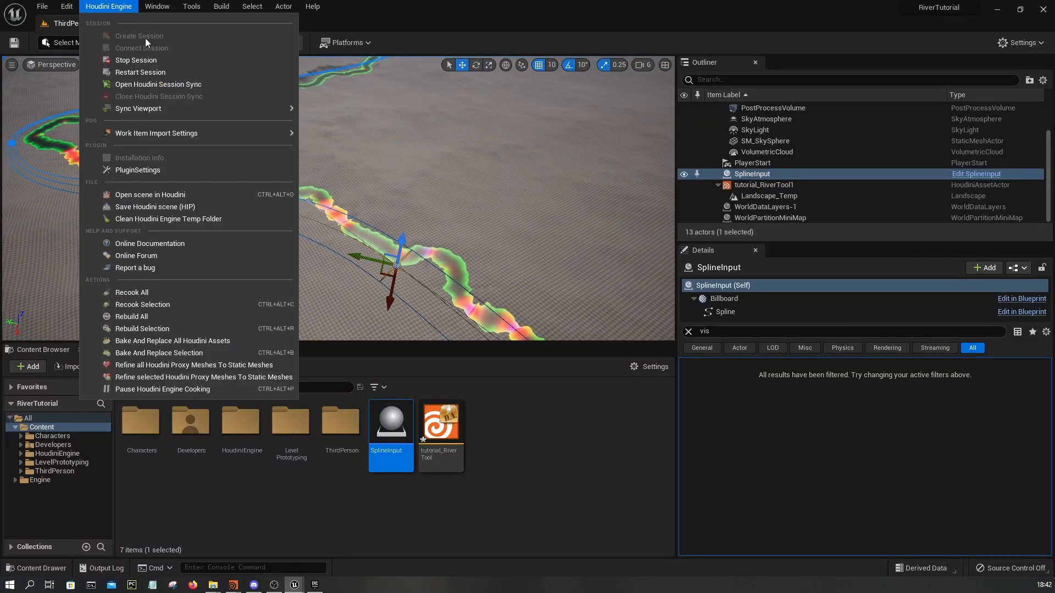
{"action": "left_click", "coordinate": [163, 196]}
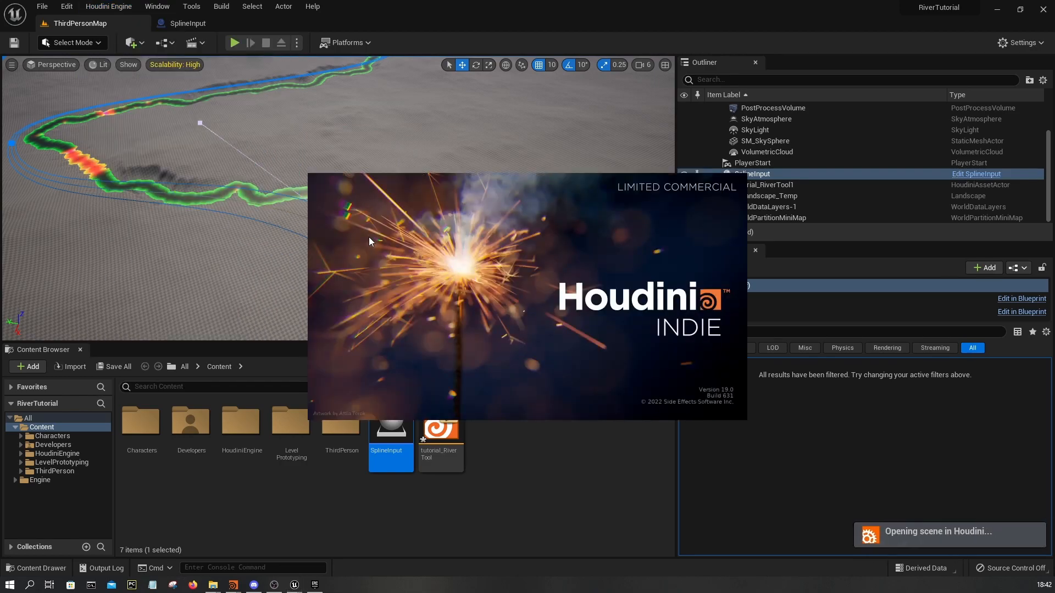
{"action": "right_click_drag", "start_coordinate": [315, 145], "coordinate": [304, 231]}
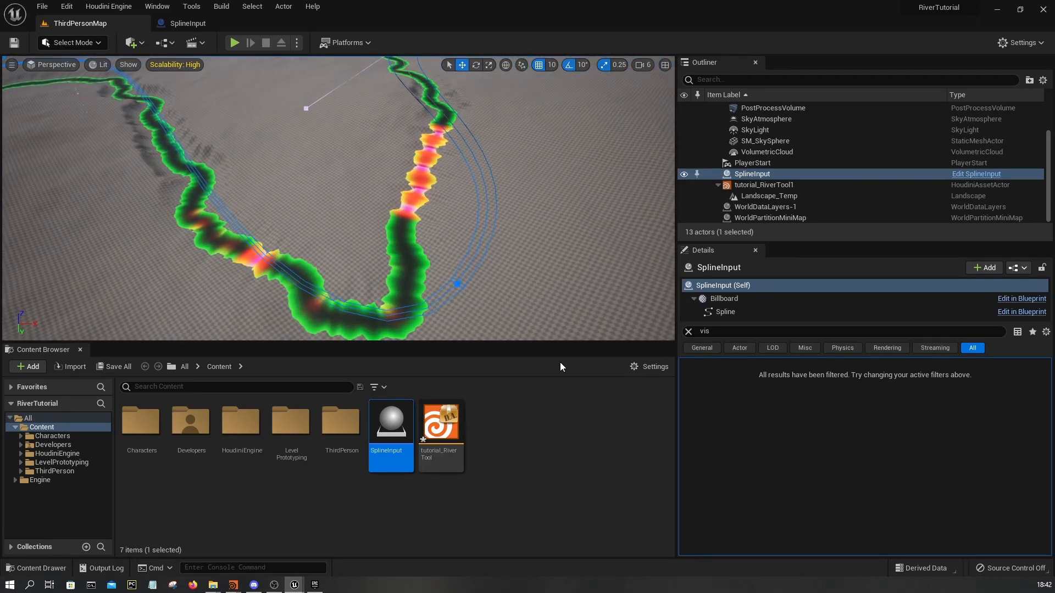
{"action": "right_click_drag", "start_coordinate": [402, 207], "coordinate": [721, 191]}
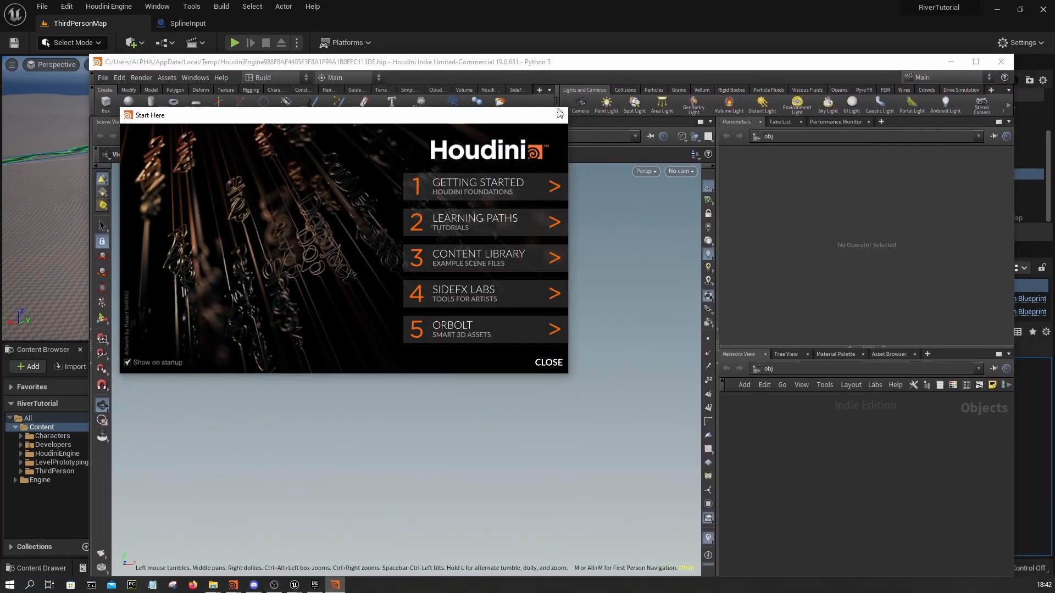
{"action": "left_click_drag", "start_coordinate": [544, 64], "coordinate": [474, 3]}
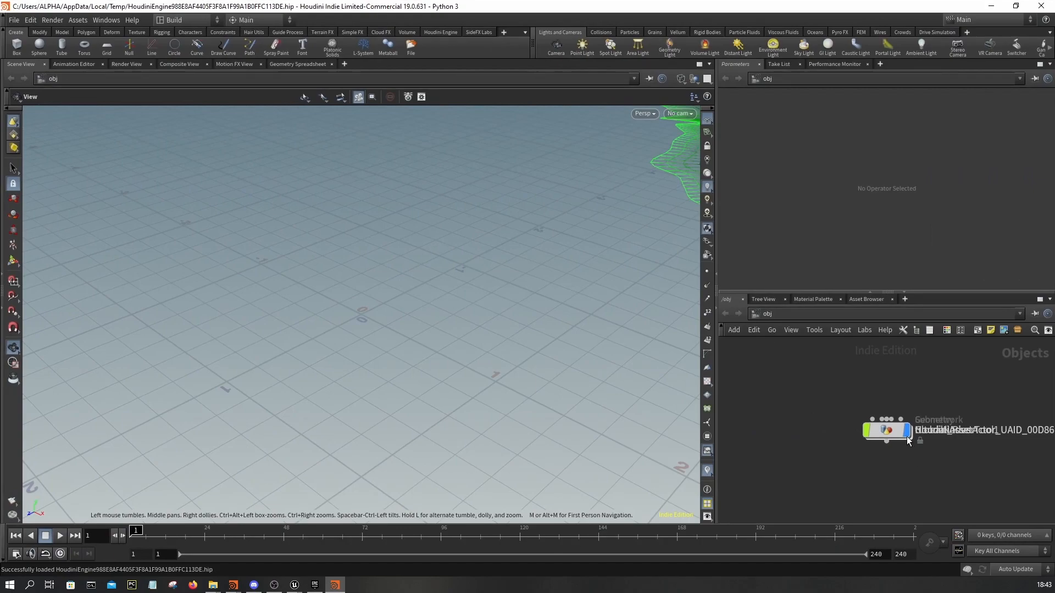
- Find the tutorial_RiverTool1 node, enter its network and allow editing of its contents
{"action": "key", "text": "ctrl+f"}
{"action": "type", "text": "river"}
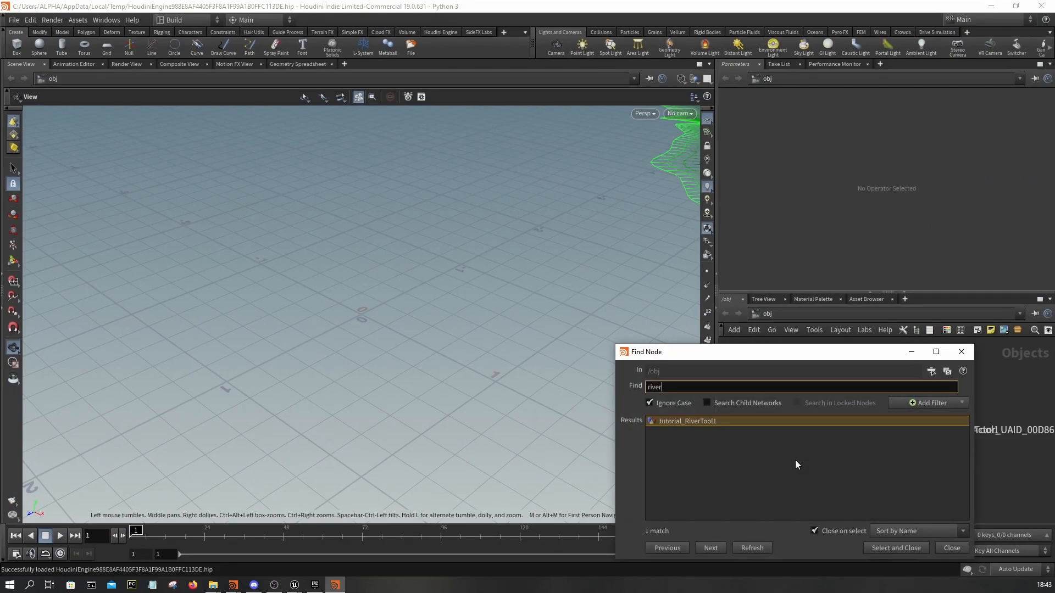
{"action": "key", "text": "Return"}
{"action": "key", "text": "Return"}
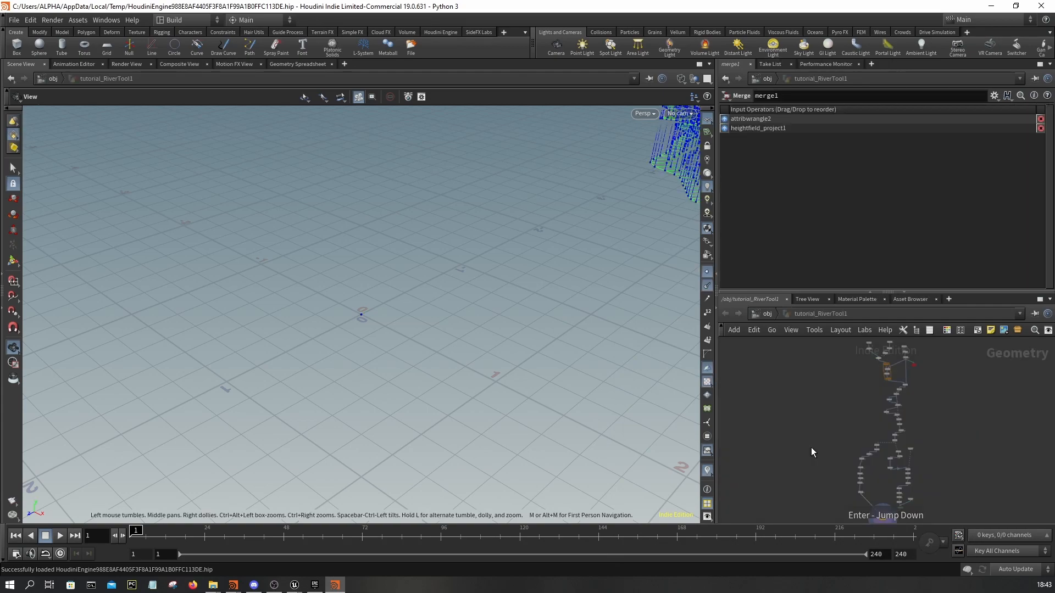
{"action": "right_click", "coordinate": [826, 315]}
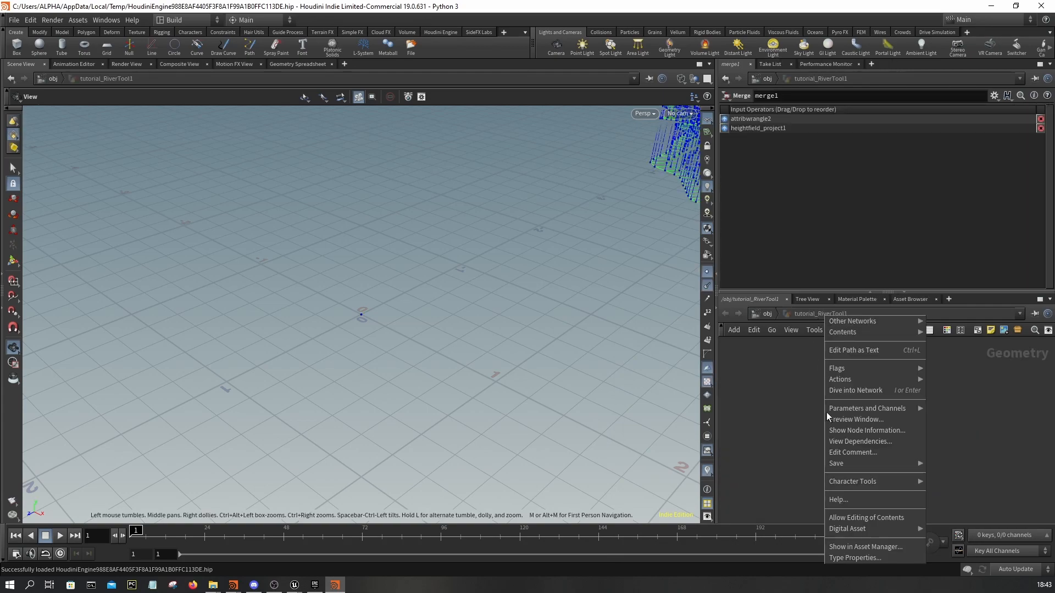
{"action": "left_click", "coordinate": [848, 518]}
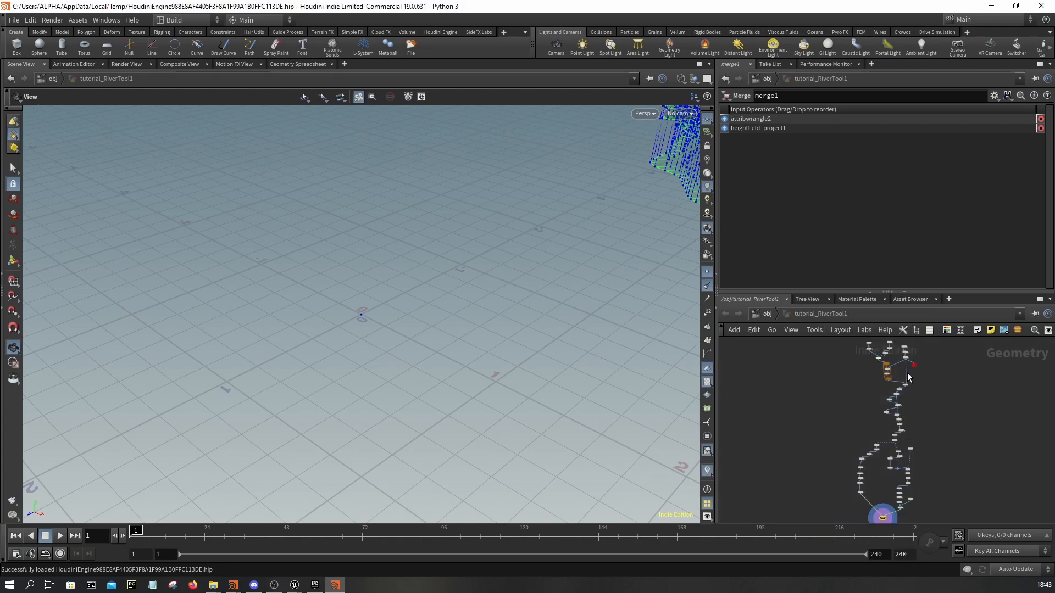
- Turn off the normals display, frame the whole terrain and examine the shaded river in the viewport
{"action": "left_click", "coordinate": [707, 285]}
{"action": "key", "text": "space+g"}
{"action": "key", "text": "shift+w"}
{"action": "scroll", "coordinate": [356, 311], "scroll_direction": "up", "scroll_amount": 5}
{"action": "mouse_move", "coordinate": [353, 302]}
{"action": "left_mouse_down"}
{"action": "mouse_move", "coordinate": [236, 343]}
{"action": "mouse_move", "coordinate": [308, 344]}
{"action": "mouse_move", "coordinate": [662, 294]}
{"action": "left_mouse_up"}
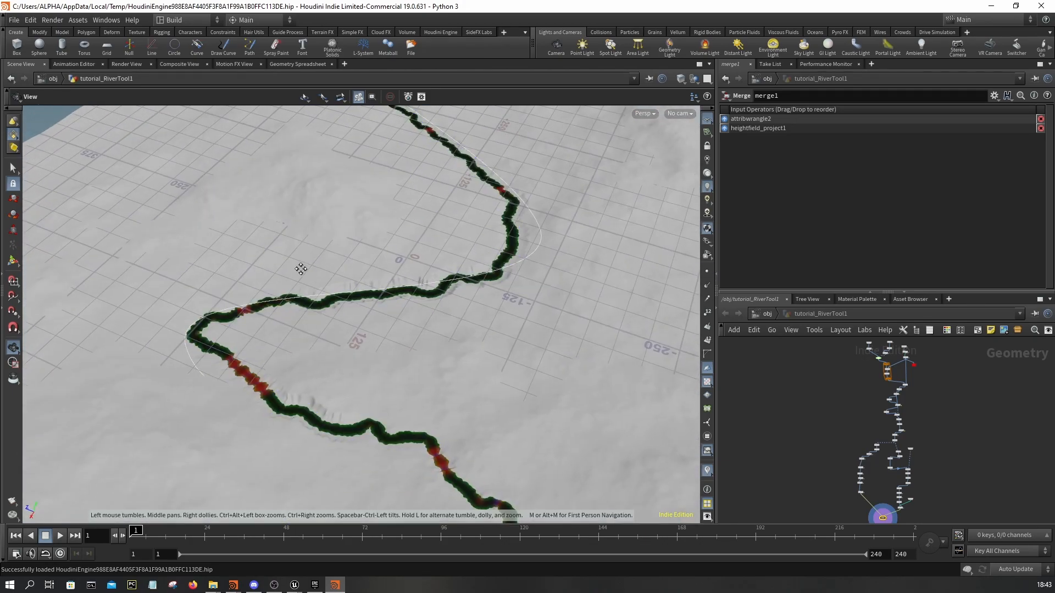
{"action": "left_click_drag", "start_coordinate": [301, 267], "coordinate": [655, 382]}
- Display the switch1 node's output and examine the curve points' scale attributes in the Geometry Spreadsheet
{"action": "scroll", "coordinate": [883, 440], "scroll_direction": "up", "scroll_amount": 5}
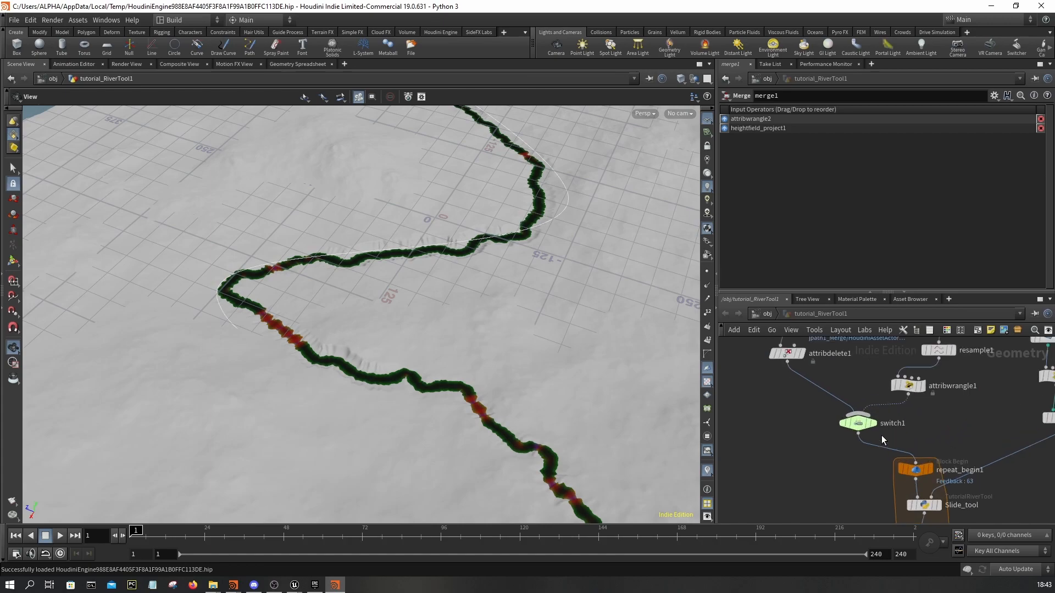
{"action": "scroll", "coordinate": [883, 439], "scroll_direction": "up", "scroll_amount": 2}
{"action": "left_click", "coordinate": [873, 423]}
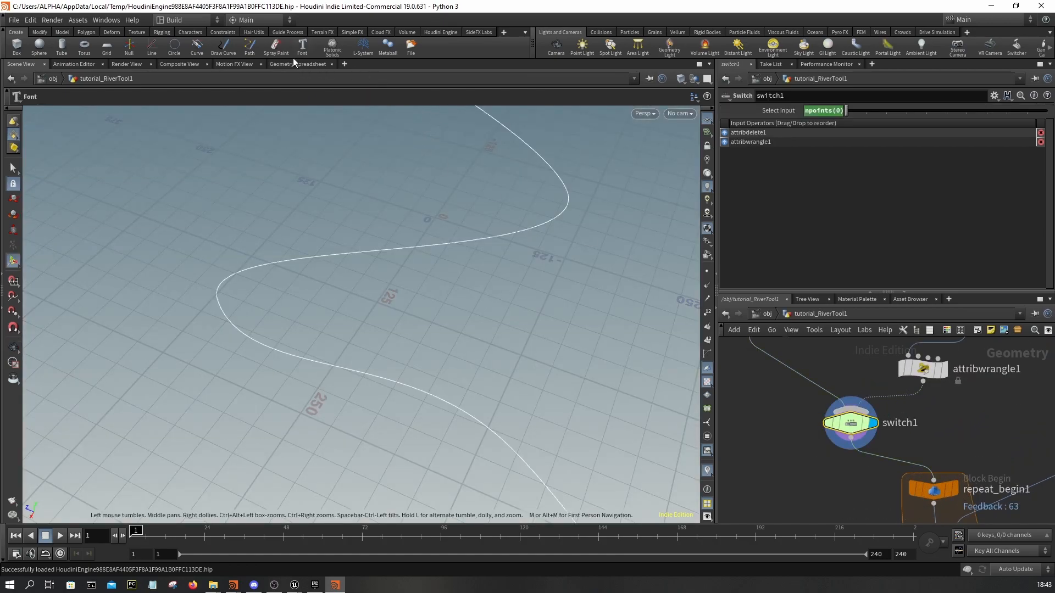
{"action": "left_click", "coordinate": [285, 63]}
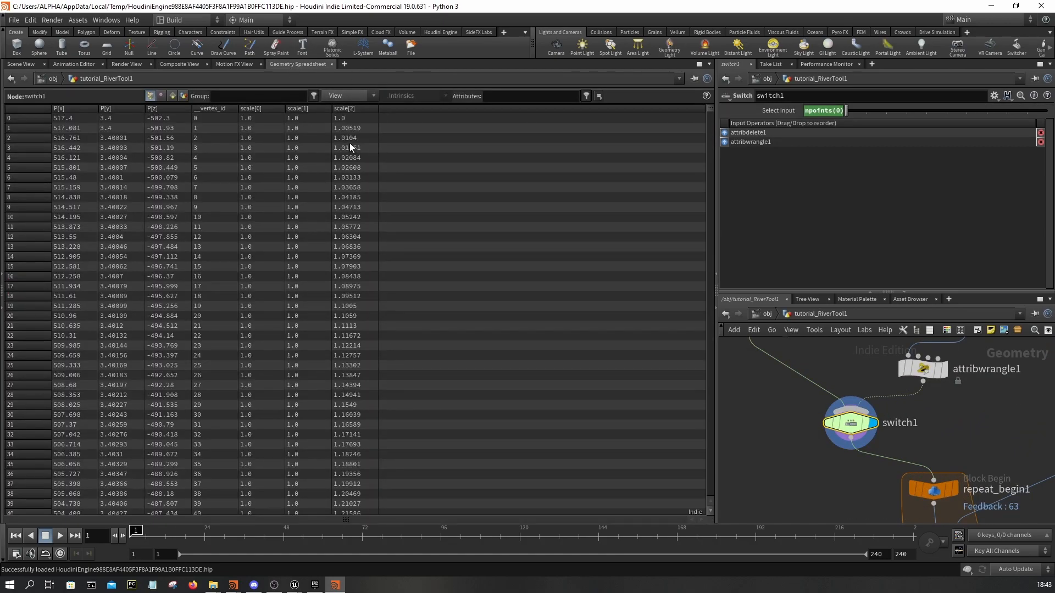
{"action": "scroll", "coordinate": [353, 220], "scroll_direction": "down", "scroll_amount": 2}
{"action": "left_click_drag", "start_coordinate": [707, 111], "coordinate": [690, 94]}
{"action": "left_click", "coordinate": [22, 65]}
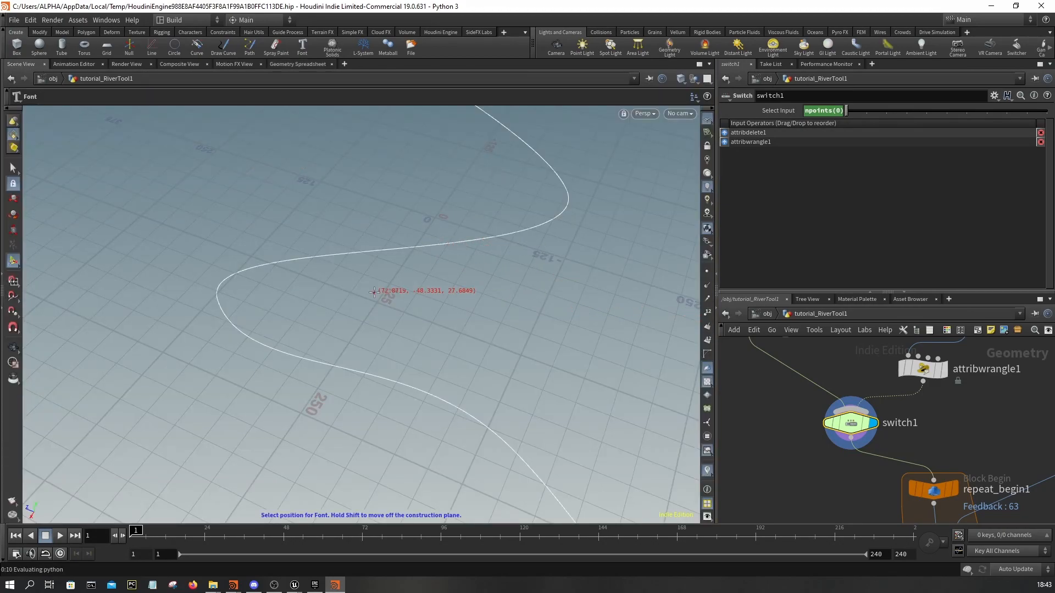
- Enlarge the network editor and examine the node chain from switch1 through the Slide_tool loop
{"action": "scroll", "coordinate": [788, 394], "scroll_direction": "down", "scroll_amount": 3}
{"action": "middle_click_drag", "start_coordinate": [826, 463], "coordinate": [786, 361]}
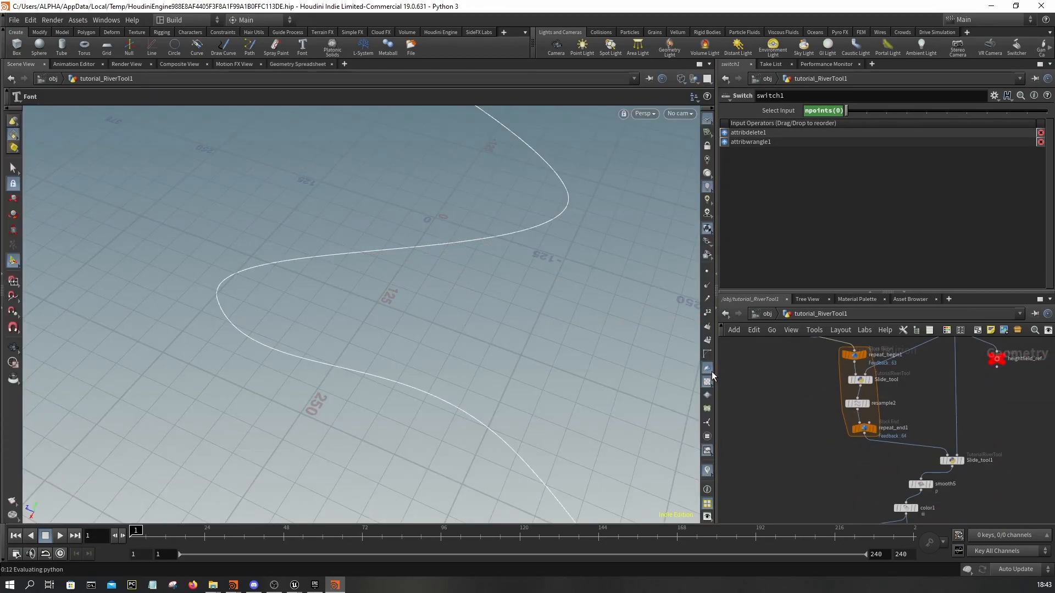
{"action": "left_click_drag", "start_coordinate": [717, 370], "coordinate": [575, 368]}
{"action": "left_click_drag", "start_coordinate": [864, 293], "coordinate": [857, 206]}
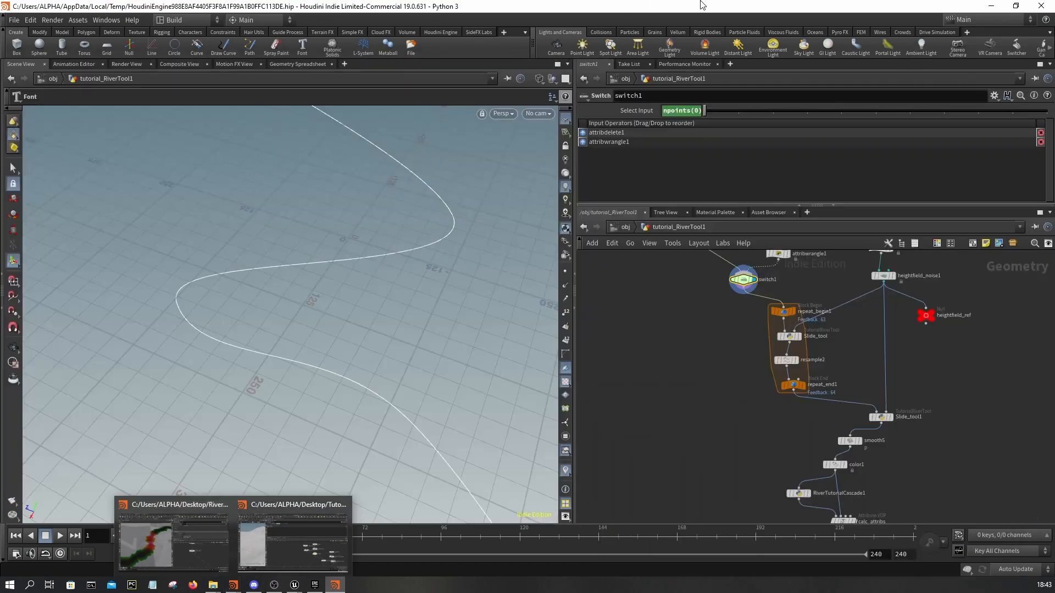
- Close the temporary Houdini scene and switch to the RiverTutorial.hiplc session in Houdini
{"action": "left_click", "coordinate": [1042, 5]}
{"action": "left_click", "coordinate": [970, 72]}
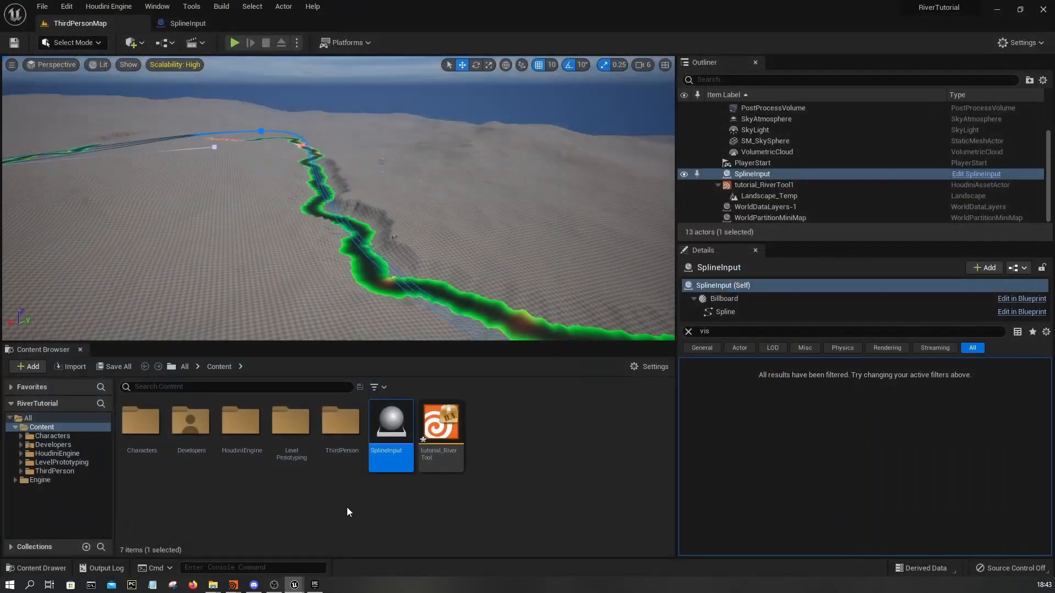
{"action": "mouse_move", "coordinate": [233, 585]}
{"action": "left_click", "coordinate": [176, 541]}
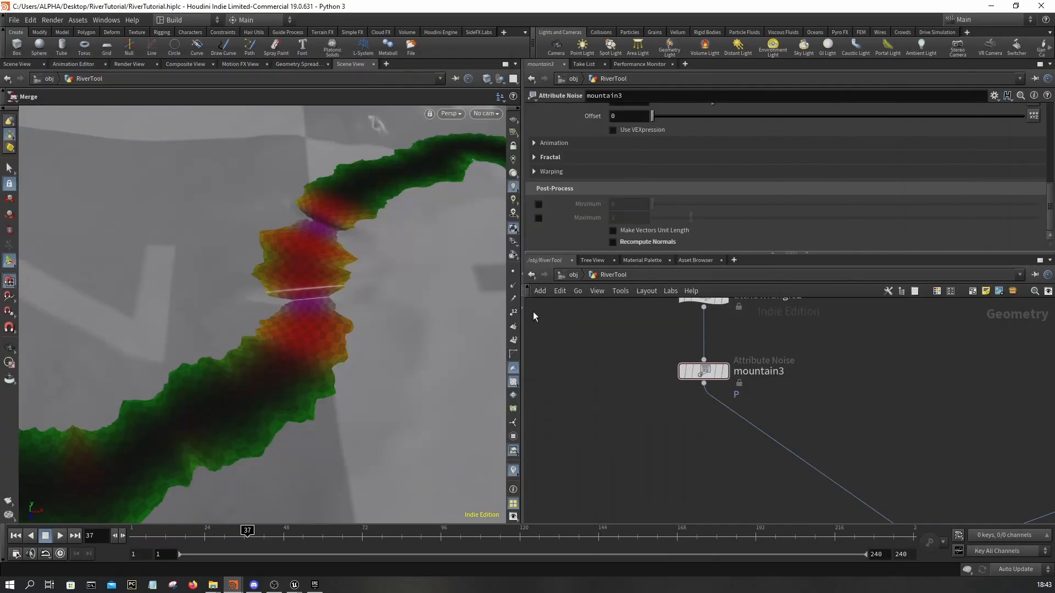
- Examine the river in the viewport and locate the calc_width node in the RiverTool network
{"action": "scroll", "coordinate": [353, 268], "scroll_direction": "down", "scroll_amount": 5}
{"action": "mouse_move", "coordinate": [348, 254]}
{"action": "left_mouse_down", "text": "alt"}
{"action": "mouse_move", "coordinate": [389, 231]}
{"action": "mouse_move", "coordinate": [356, 236]}
{"action": "left_mouse_up", "text": "alt"}
{"action": "scroll", "coordinate": [792, 367], "scroll_direction": "down", "scroll_amount": 3}
{"action": "scroll", "coordinate": [831, 368], "scroll_direction": "down", "scroll_amount": 5}
{"action": "middle_click_drag", "start_coordinate": [835, 308], "coordinate": [803, 467]}
{"action": "scroll", "coordinate": [810, 389], "scroll_direction": "up", "scroll_amount": 6}
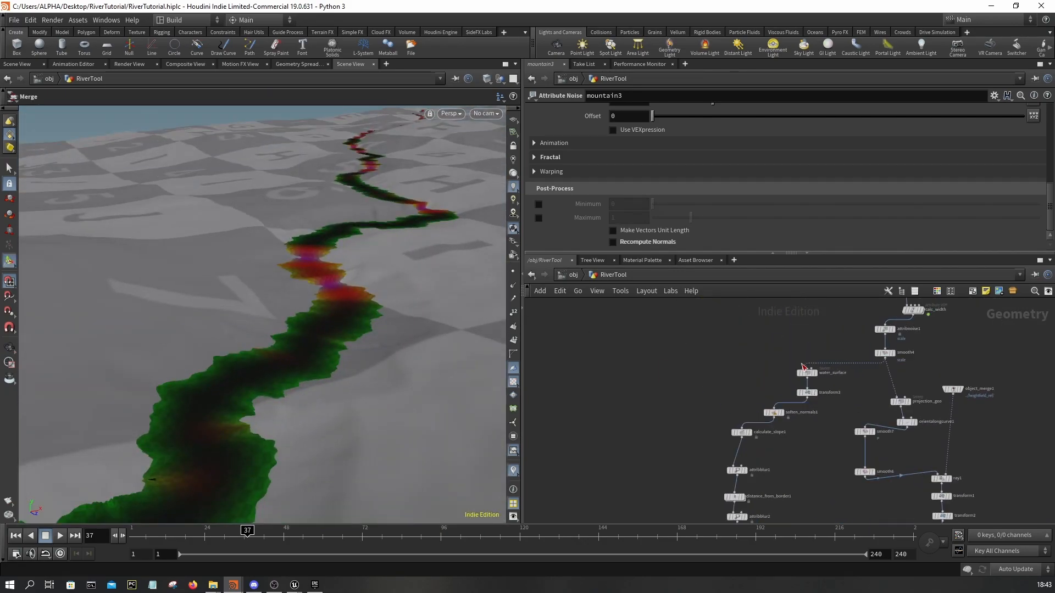
{"action": "scroll", "coordinate": [814, 397], "scroll_direction": "down", "scroll_amount": 6}
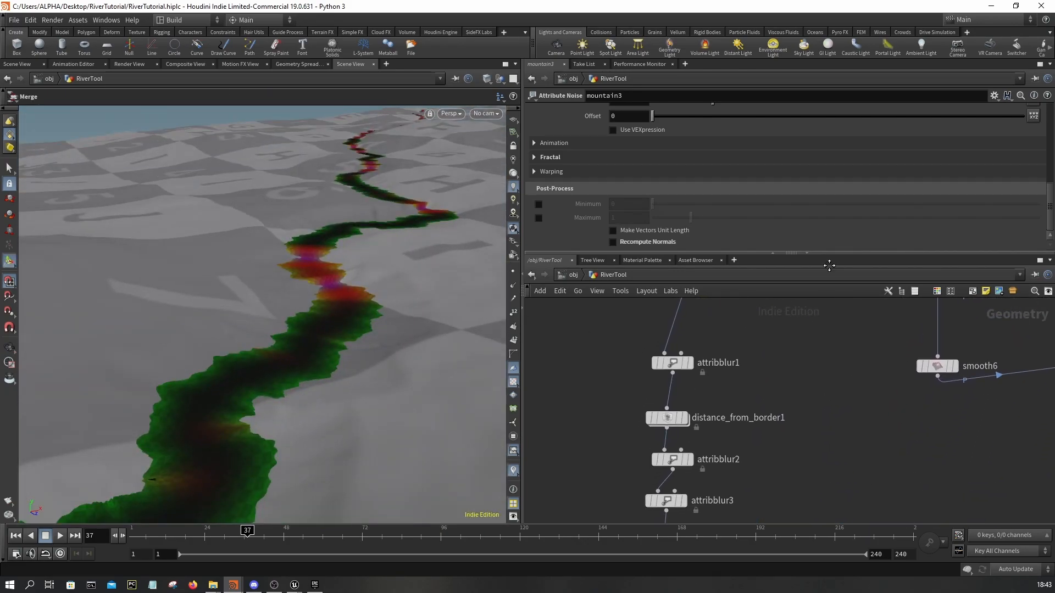
{"action": "middle_click_drag", "start_coordinate": [857, 314], "coordinate": [808, 490]}
{"action": "scroll", "coordinate": [869, 390], "scroll_direction": "up", "scroll_amount": 6}
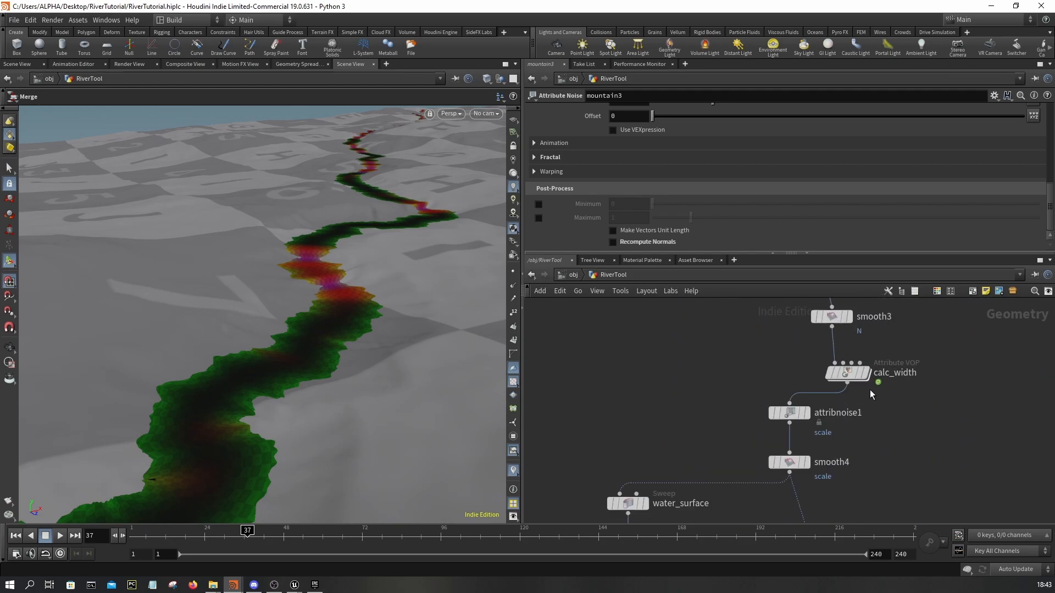
- Inside calc_width, connect the scale outputs of vectofloat1 to the free inputs of the multiply node
{"action": "middle_click_drag", "start_coordinate": [871, 390], "coordinate": [727, 395]}
{"action": "double_click", "coordinate": [824, 404]}
{"action": "left_click", "coordinate": [837, 398]}
{"action": "scroll", "coordinate": [739, 460], "scroll_direction": "up", "scroll_amount": 5}
{"action": "scroll", "coordinate": [777, 473], "scroll_direction": "down", "scroll_amount": 3}
{"action": "middle_click_drag", "start_coordinate": [764, 474], "coordinate": [731, 505]}
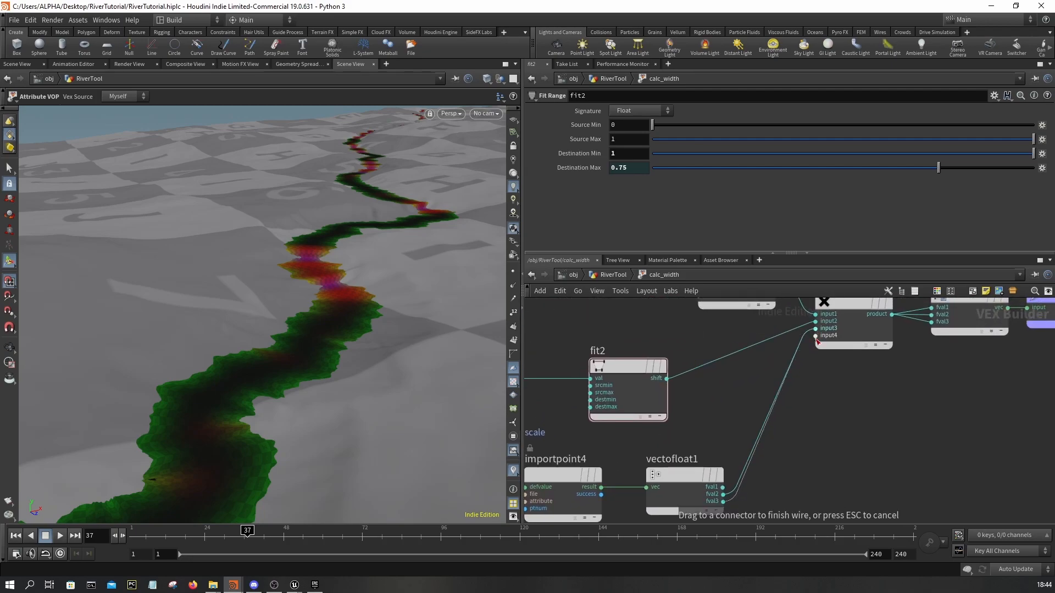
- Return to the RiverTool network, select the merge1 node and save the tutorial_RiverTool asset
{"action": "left_click", "coordinate": [609, 275]}
{"action": "scroll", "coordinate": [761, 409], "scroll_direction": "down", "scroll_amount": 5}
{"action": "scroll", "coordinate": [739, 426], "scroll_direction": "up", "scroll_amount": 5}
{"action": "left_click", "coordinate": [717, 426]}
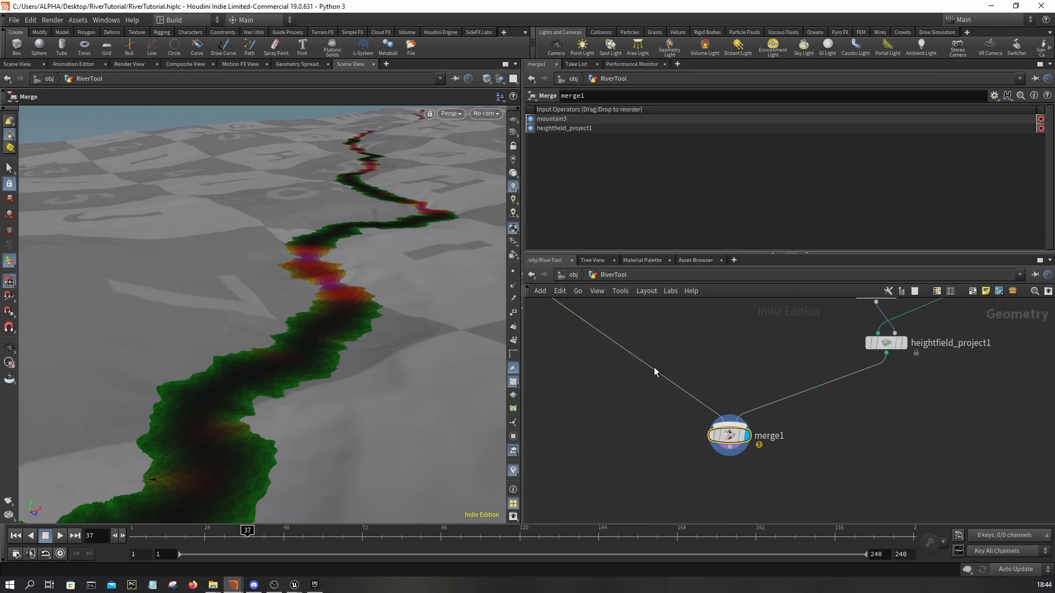
{"action": "left_click", "coordinate": [77, 20]}
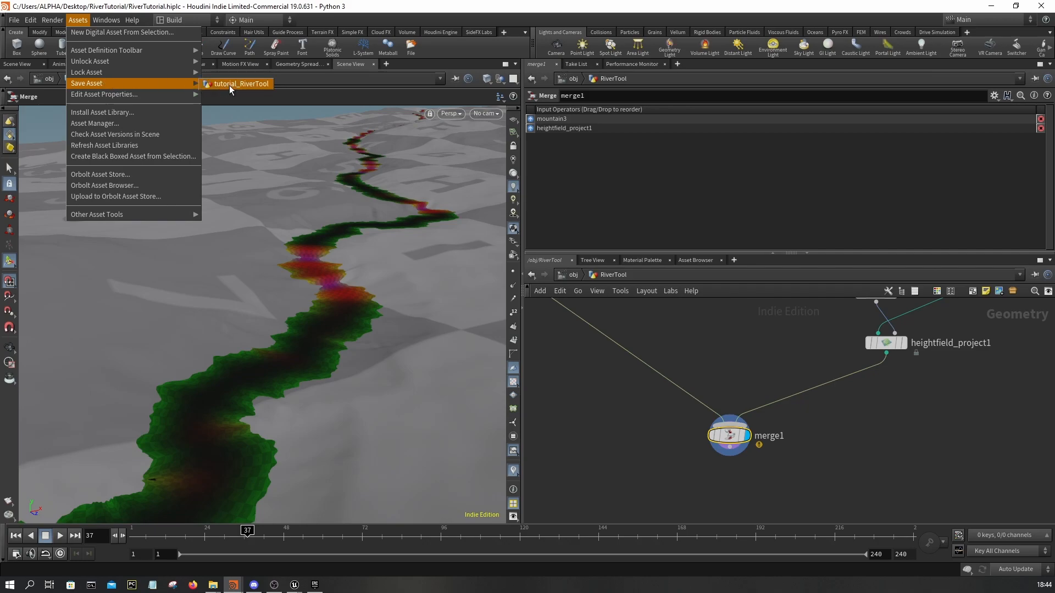
{"action": "left_click", "coordinate": [229, 84]}
- Switch to the RiverTutorial project in Unreal Editor, reimport the tutorial_RiverTool asset and rebuild all its instances
{"action": "mouse_move", "coordinate": [291, 587]}
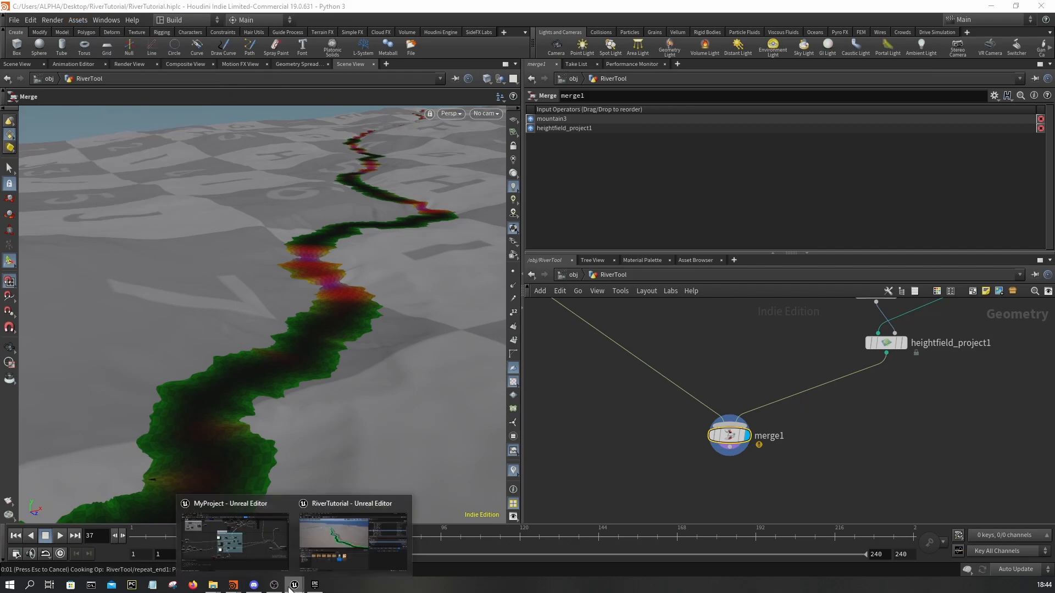
{"action": "left_click", "coordinate": [352, 542]}
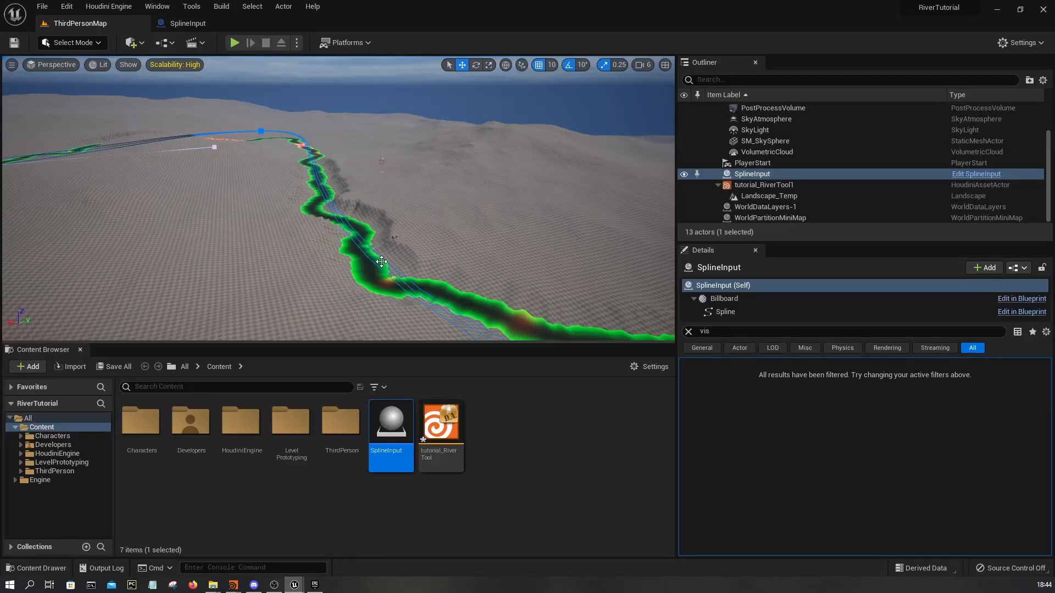
{"action": "right_click", "coordinate": [454, 430]}
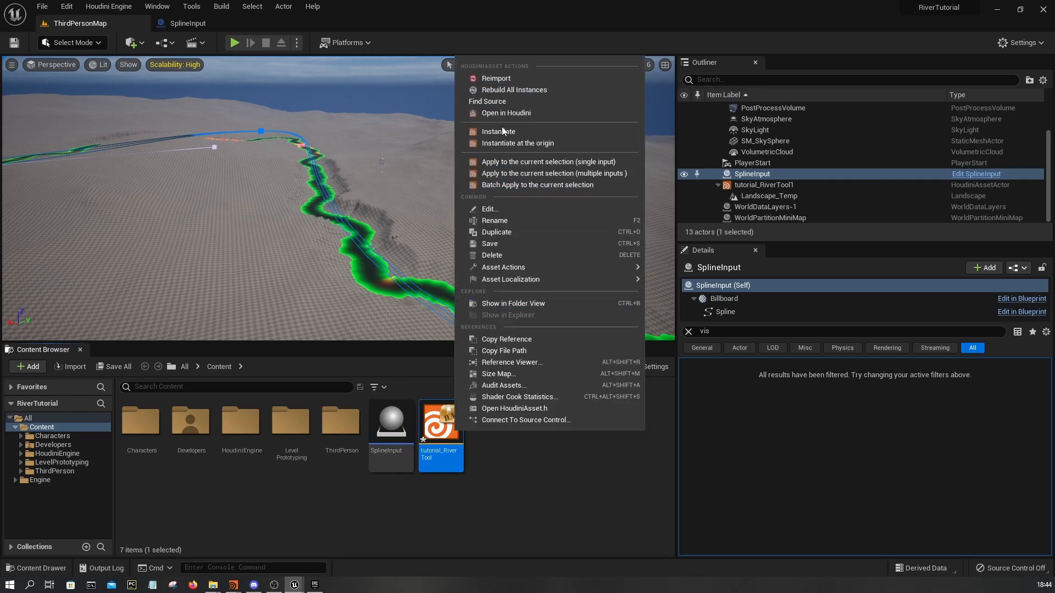
{"action": "left_click", "coordinate": [496, 80]}
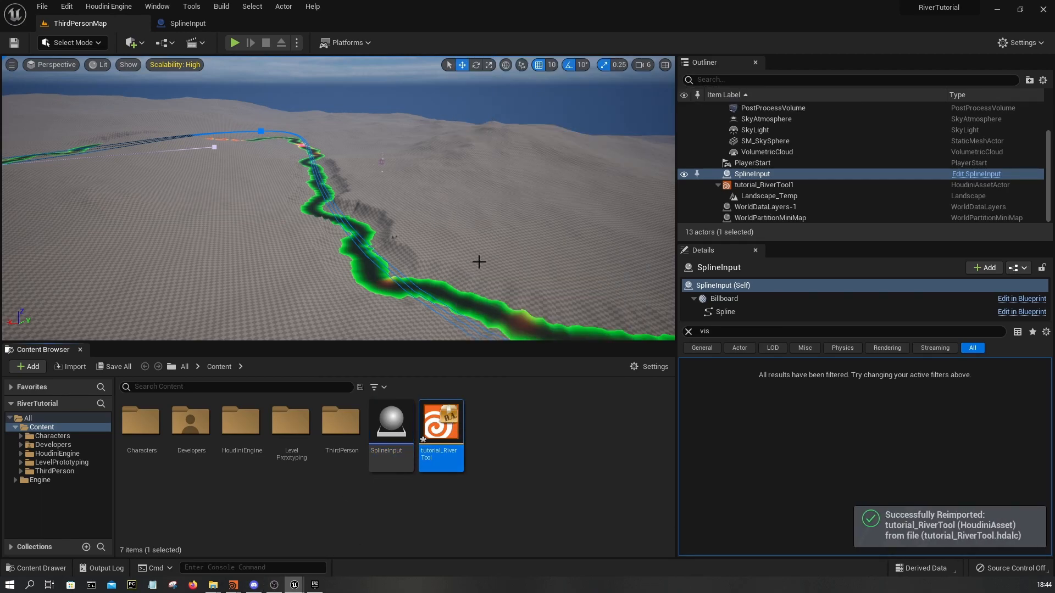
{"action": "right_click", "coordinate": [443, 432]}
{"action": "left_click", "coordinate": [508, 96]}
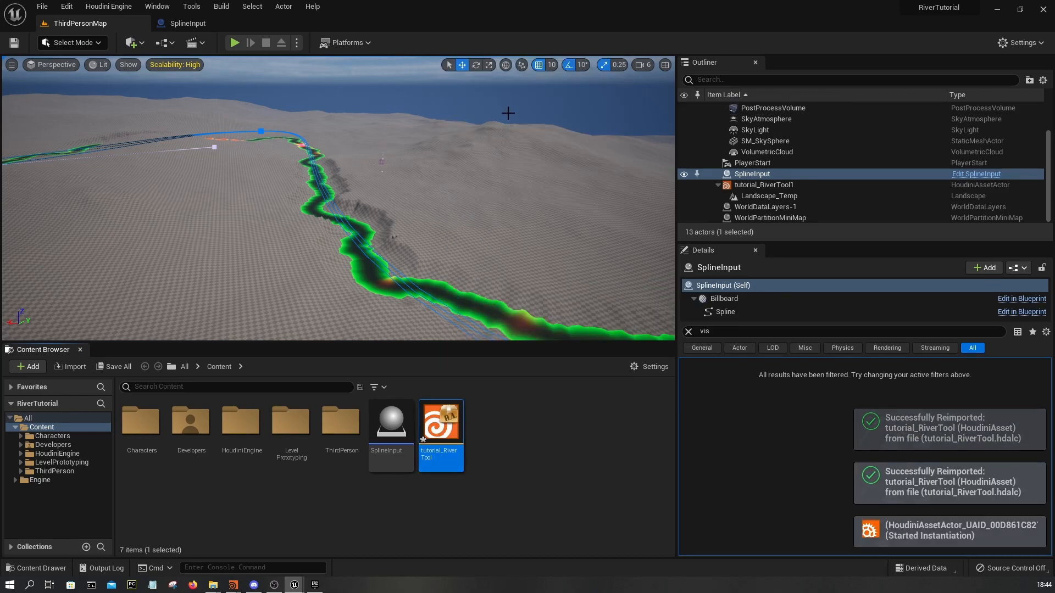
- Turn off scale snapping and scale down the selected spline point in the overly wide river section
{"action": "key", "text": "w"}
{"action": "right_click_drag", "start_coordinate": [266, 271], "coordinate": [181, 313]}
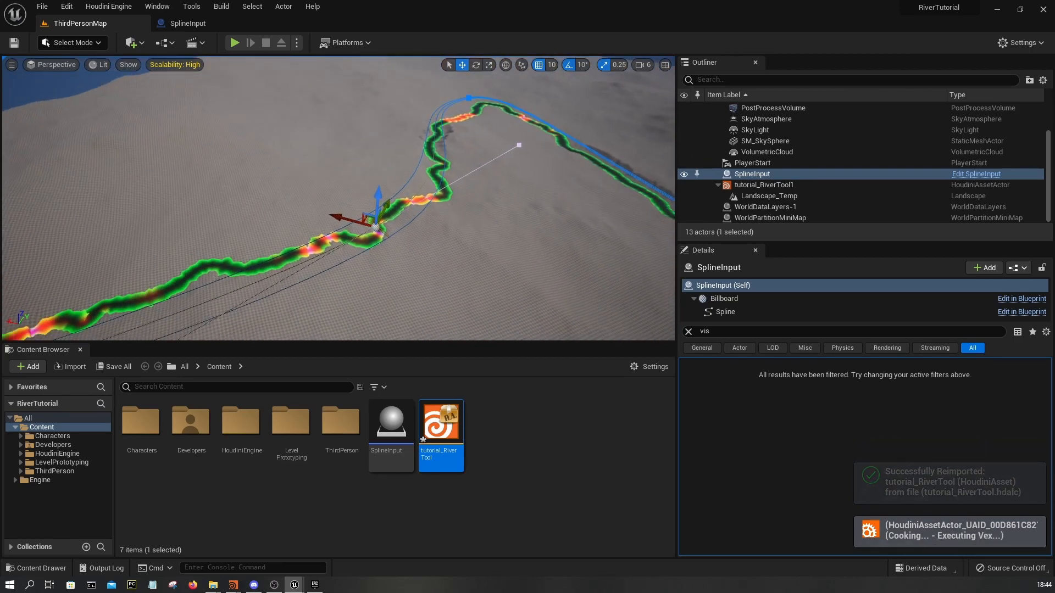
{"action": "key", "text": "d"}
{"action": "right_click_drag", "start_coordinate": [408, 253], "coordinate": [220, 228]}
{"action": "key", "text": "w"}
{"action": "key", "text": "d"}
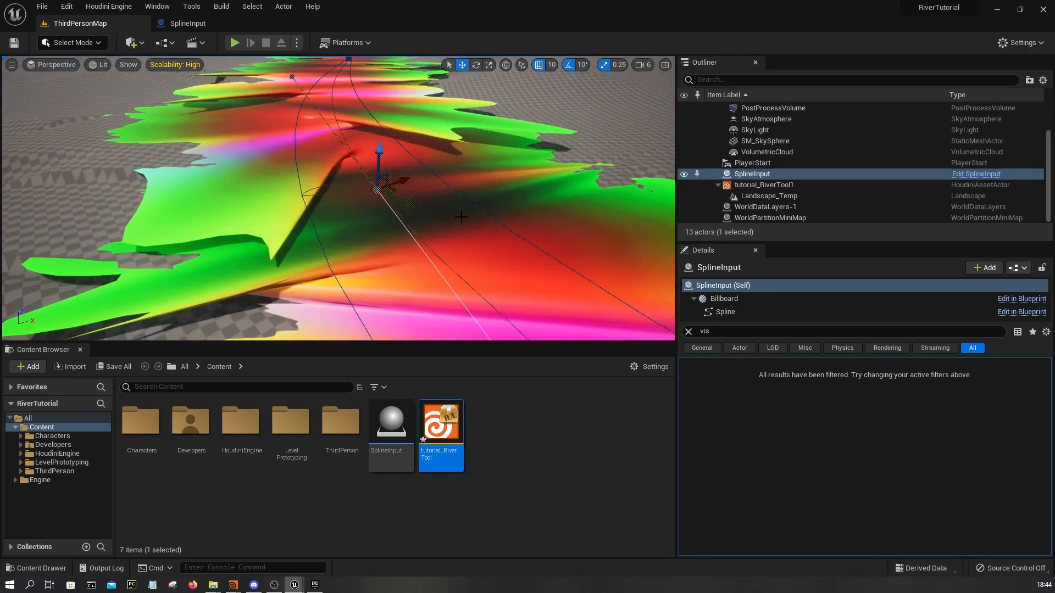
{"action": "key", "text": "r"}
{"action": "scroll", "coordinate": [417, 215], "scroll_direction": "down", "scroll_amount": 3}
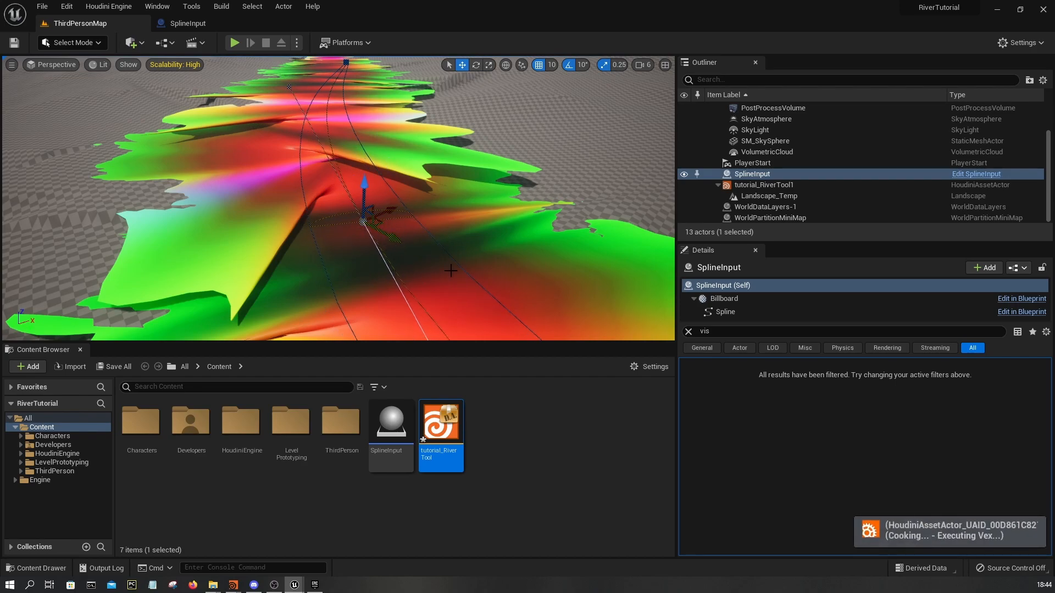
{"action": "left_click", "coordinate": [611, 66]}
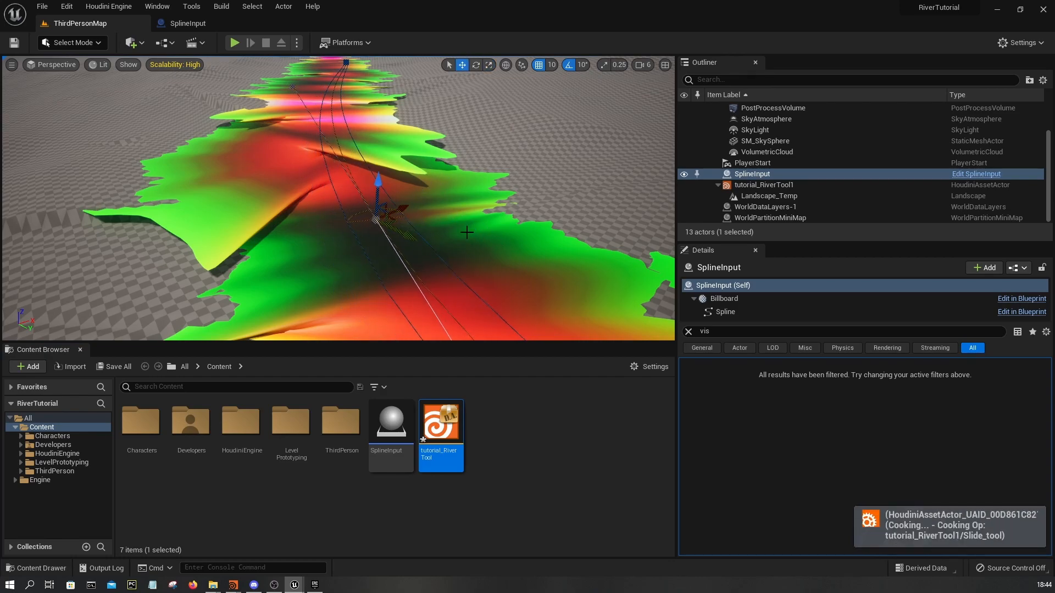
{"action": "scroll", "coordinate": [491, 258], "scroll_direction": "down", "scroll_amount": 6}
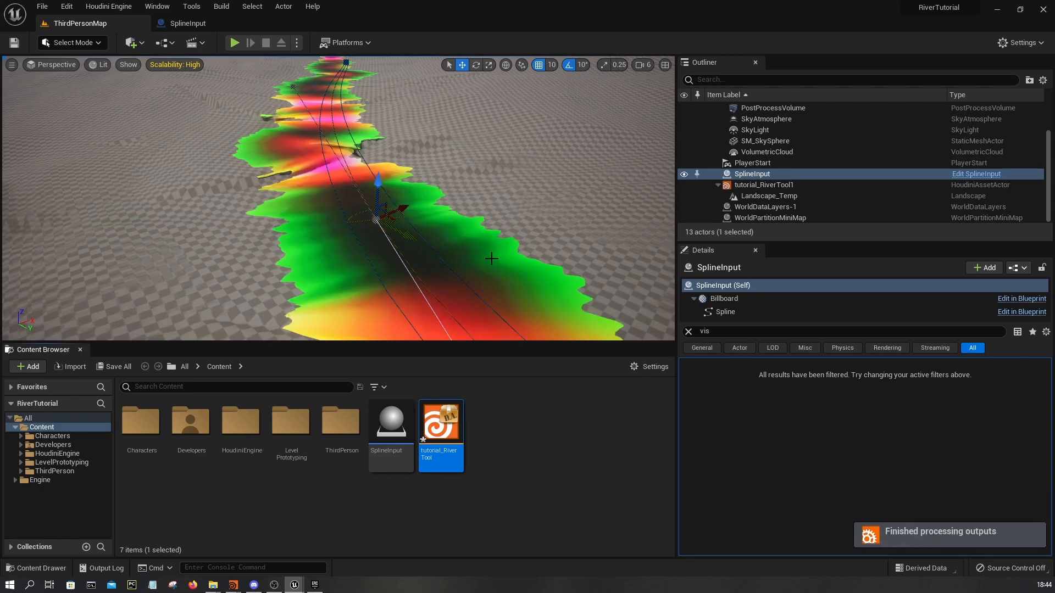
{"action": "scroll", "coordinate": [339, 199], "scroll_direction": "up", "scroll_amount": 8}
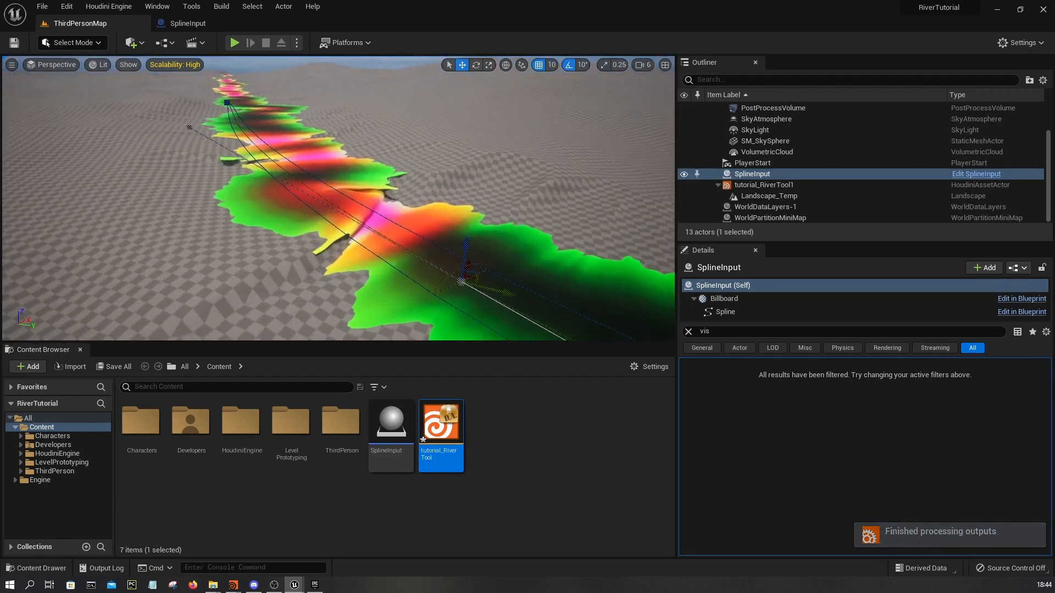
- Reposition the selected spline point sideways and examine the river course from several angles
{"action": "right_click_drag", "start_coordinate": [460, 183], "coordinate": [500, 247]}
{"action": "scroll", "coordinate": [443, 192], "scroll_direction": "up", "scroll_amount": 1}
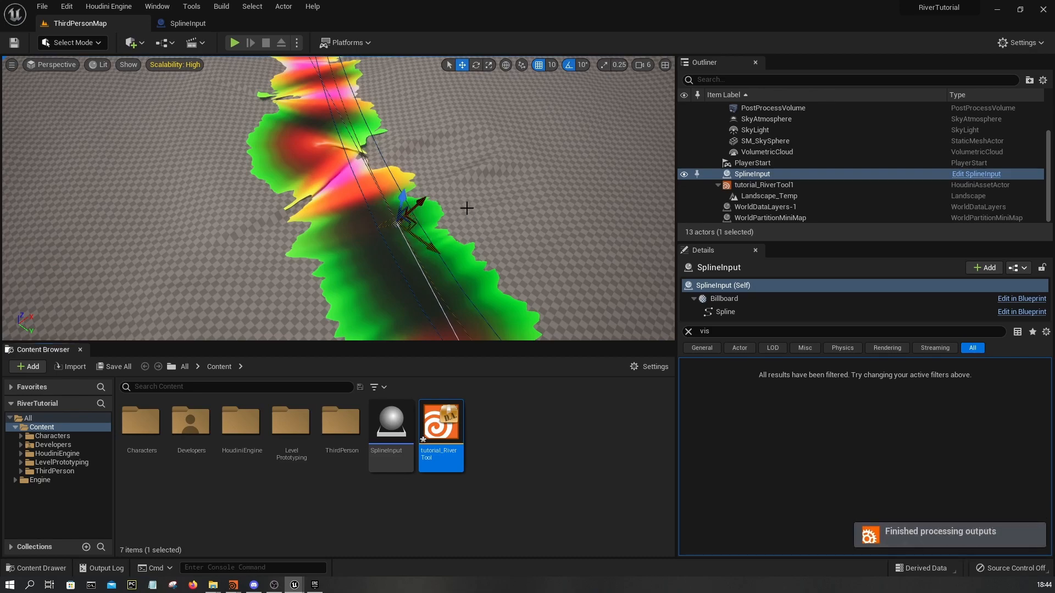
{"action": "right_click_drag", "start_coordinate": [356, 175], "coordinate": [355, 182]}
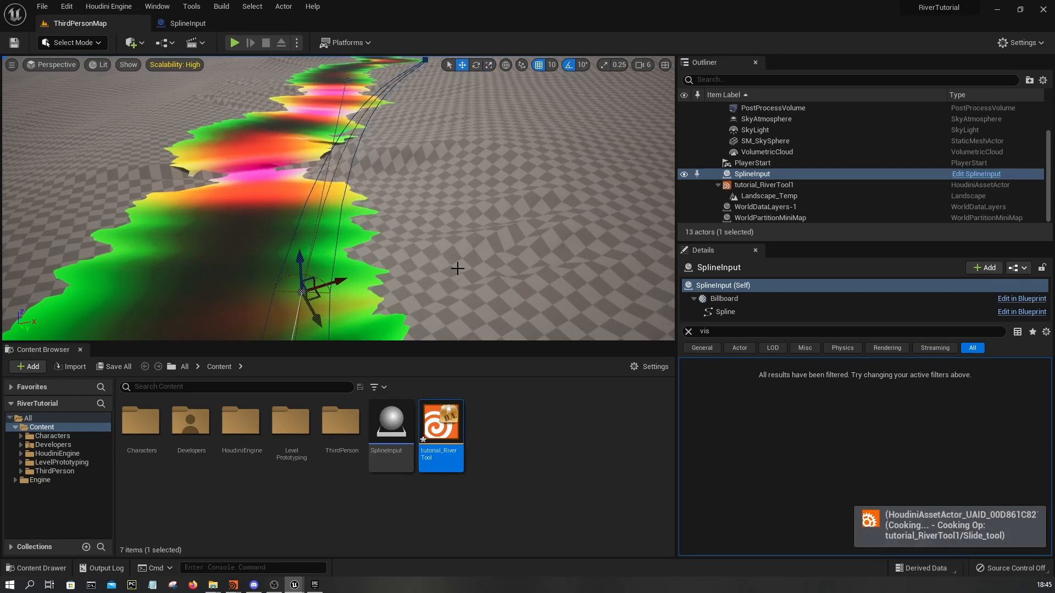
{"action": "right_click_drag", "start_coordinate": [416, 231], "coordinate": [467, 245]}
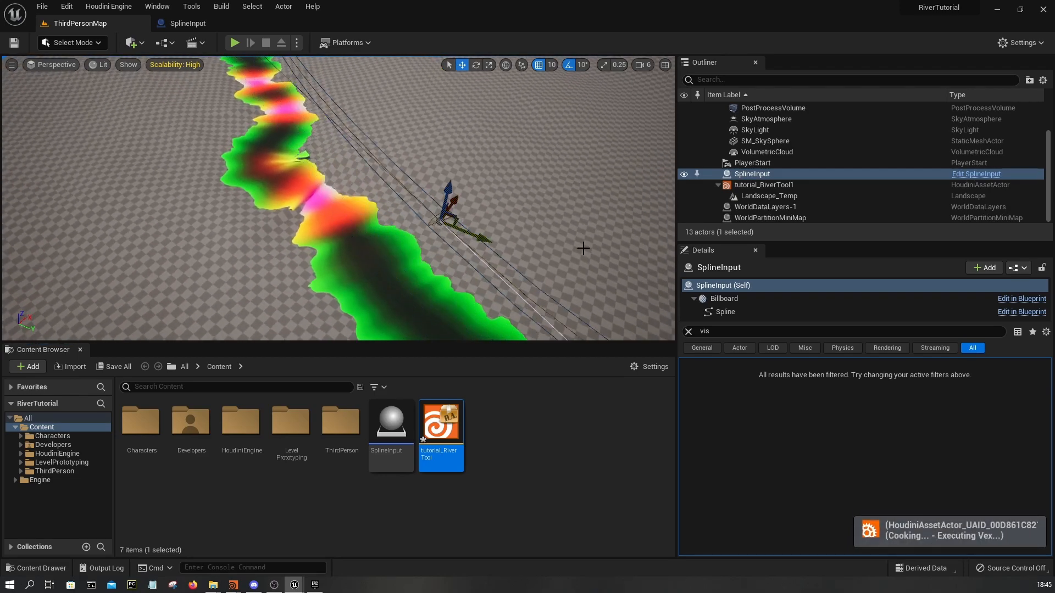
{"action": "right_click_drag", "start_coordinate": [417, 210], "coordinate": [594, 242]}
- Add a spline point to SplineInput along the winding green river section
{"action": "key", "text": "g"}
{"action": "key", "text": "g"}
{"action": "mouse_move", "coordinate": [244, 162]}
{"action": "right_mouse_down"}
{"action": "mouse_move", "coordinate": [319, 187]}
{"action": "mouse_move", "coordinate": [325, 160]}
{"action": "mouse_move", "coordinate": [244, 162]}
{"action": "right_mouse_up"}
{"action": "right_click", "coordinate": [234, 161]}
{"action": "left_click", "coordinate": [262, 177]}
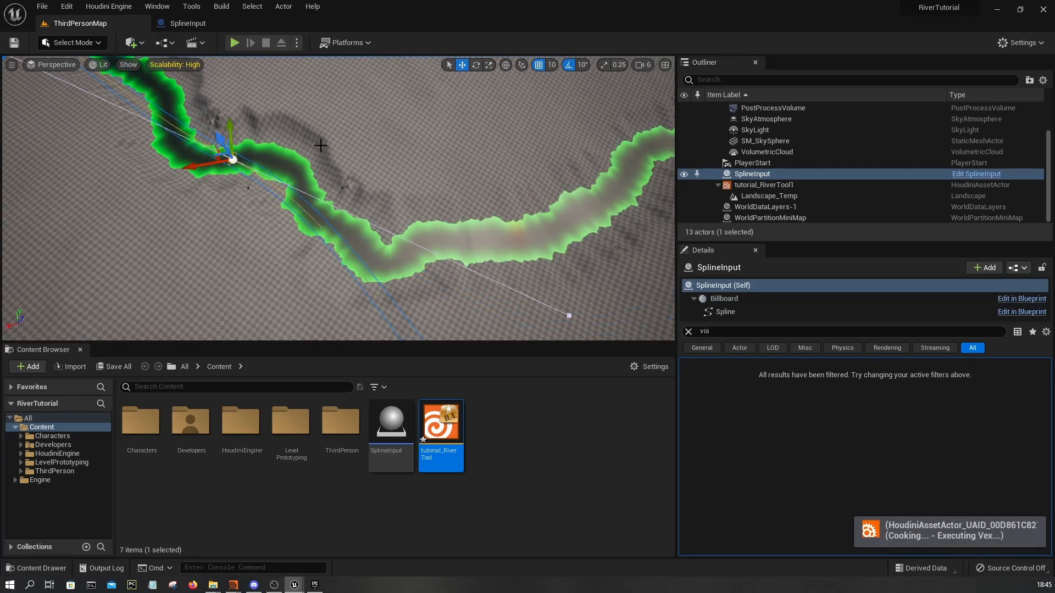
- Rotate the added spline point and scale it along its Y axis to adjust the river there
{"action": "right_click_drag", "start_coordinate": [328, 141], "coordinate": [274, 164]}
{"action": "key", "text": "e"}
{"action": "right_click_drag", "start_coordinate": [284, 205], "coordinate": [277, 208]}
{"action": "left_click_drag", "start_coordinate": [284, 205], "coordinate": [287, 209]}
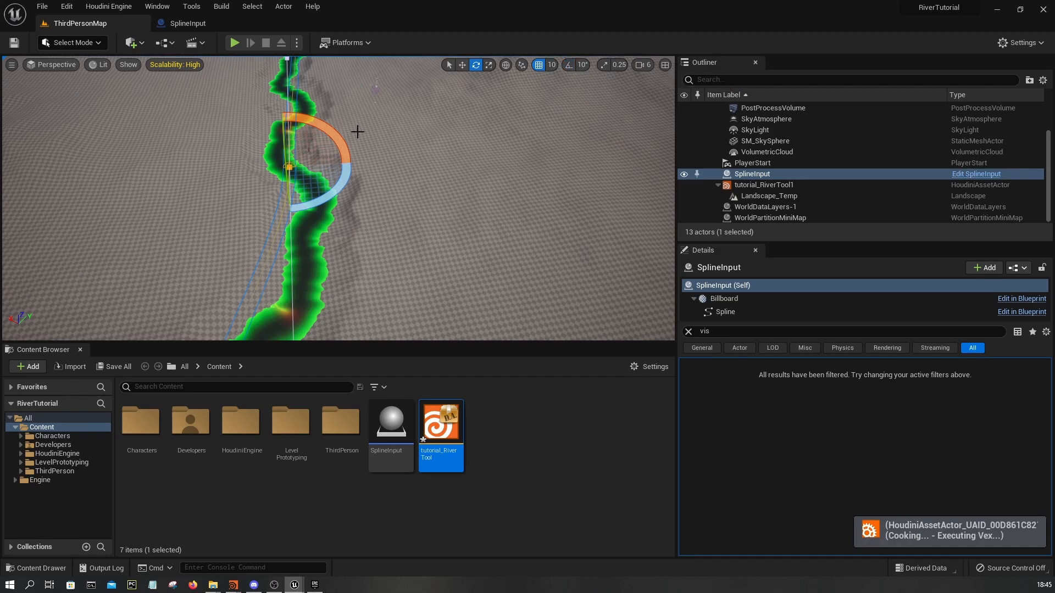
{"action": "middle_click_drag", "start_coordinate": [411, 165], "coordinate": [411, 151]}
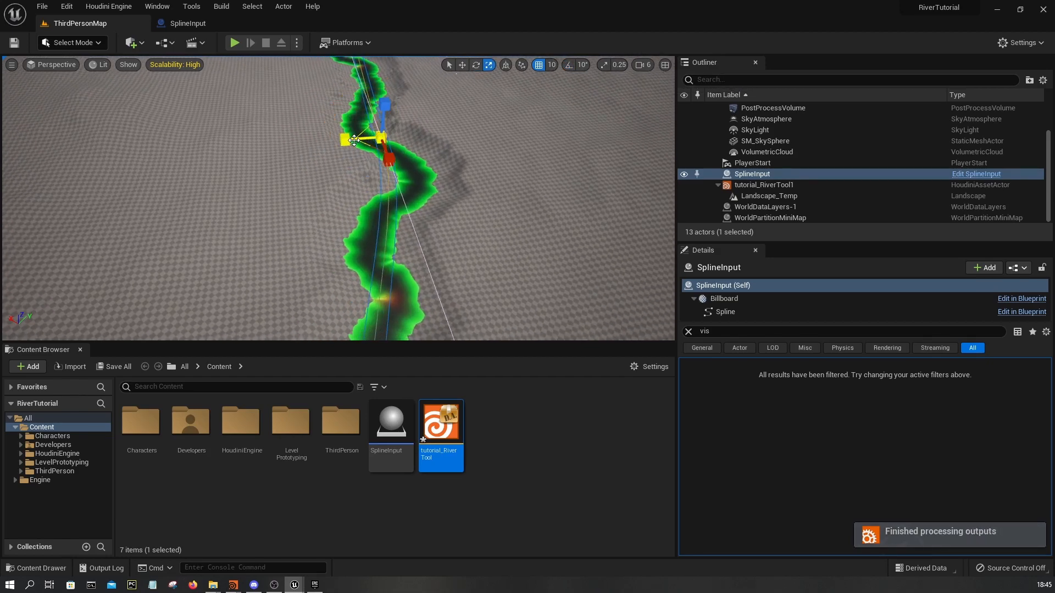
- Add another spline point between the existing ones and adjust its placement on the river
{"action": "right_click_drag", "start_coordinate": [349, 140], "coordinate": [289, 163]}
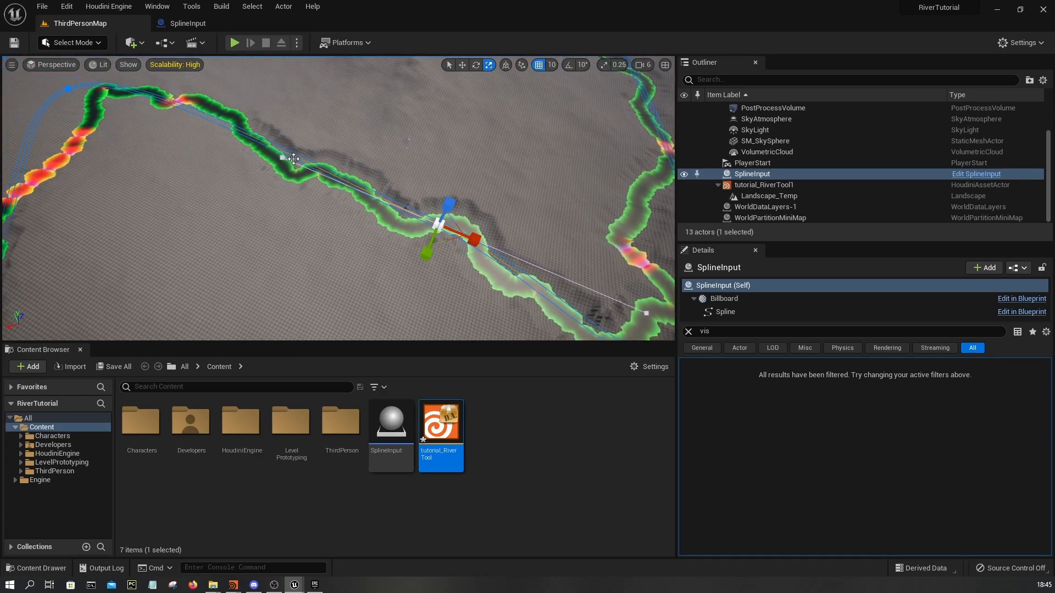
{"action": "right_click", "coordinate": [321, 172]}
{"action": "left_click", "coordinate": [349, 192]}
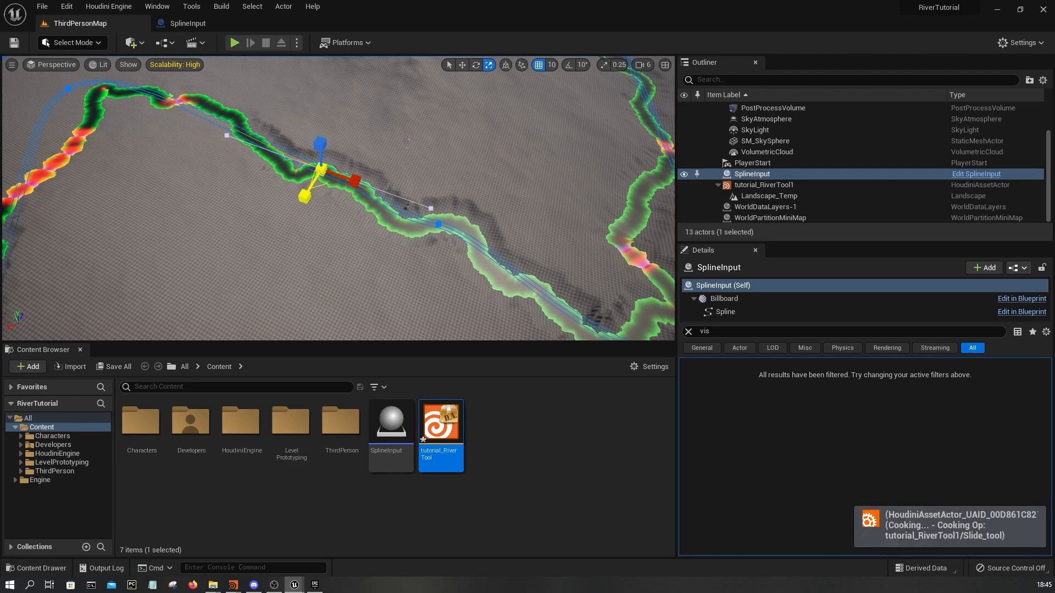
{"action": "right_click_drag", "start_coordinate": [384, 206], "coordinate": [334, 208]}
{"action": "key", "text": "w"}
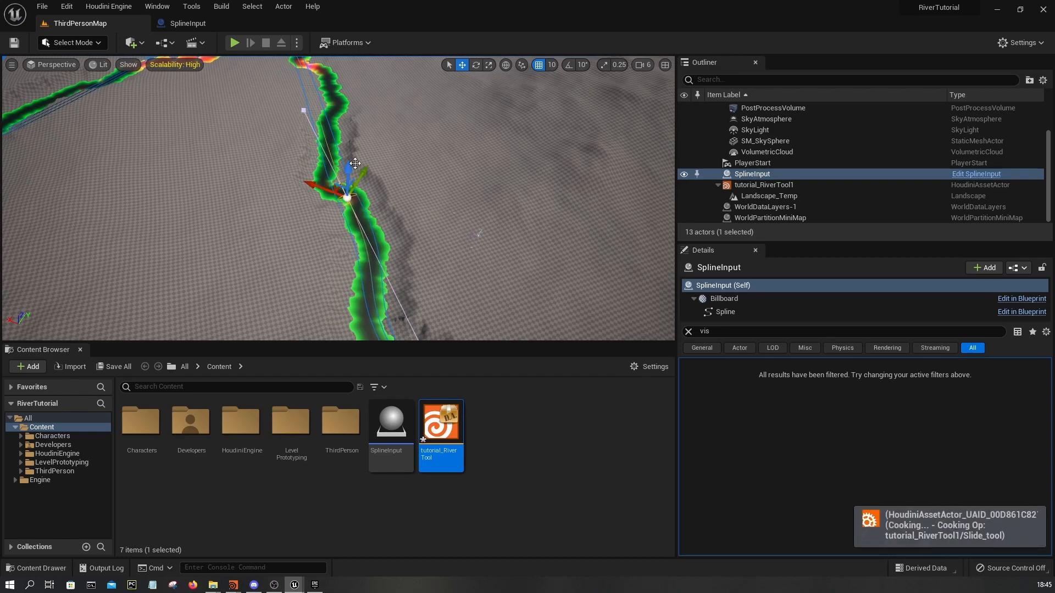
- Rotate the selected spline point and scale it along its Y axis to widen the surrounding river
{"action": "key", "text": "w"}
{"action": "right_click_drag", "start_coordinate": [471, 192], "coordinate": [571, 202]}
{"action": "key", "text": "s"}
{"action": "key", "text": "e"}
{"action": "left_click_drag", "start_coordinate": [358, 252], "coordinate": [377, 244]}
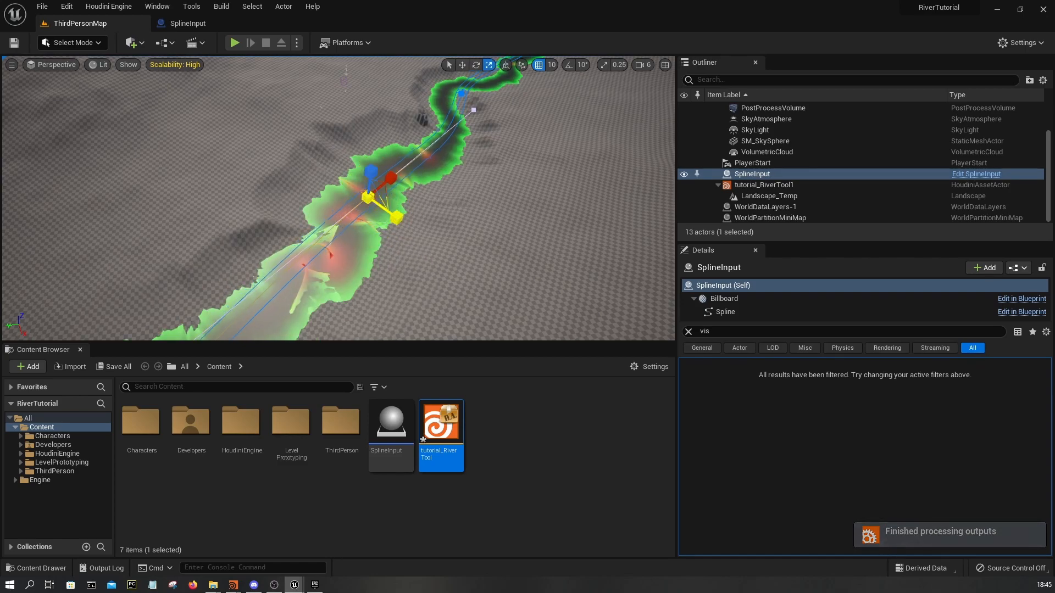
{"action": "left_click_drag", "start_coordinate": [363, 212], "coordinate": [372, 214]}
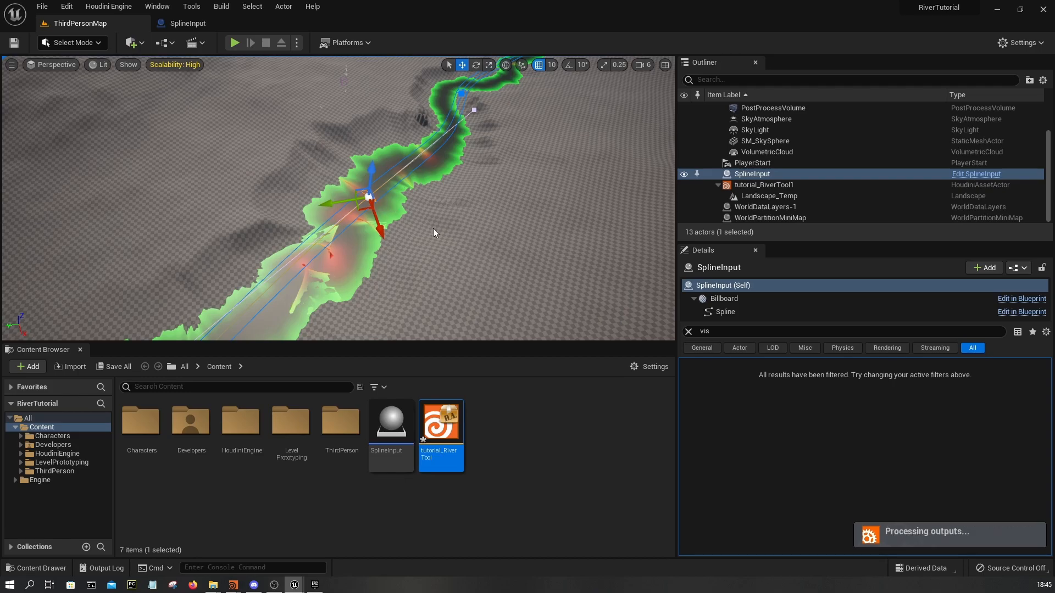
- Inspect the folded parts of the river mesh up close in Wireframe view, and return to Lit view
{"action": "right_click_drag", "start_coordinate": [423, 230], "coordinate": [374, 154]}
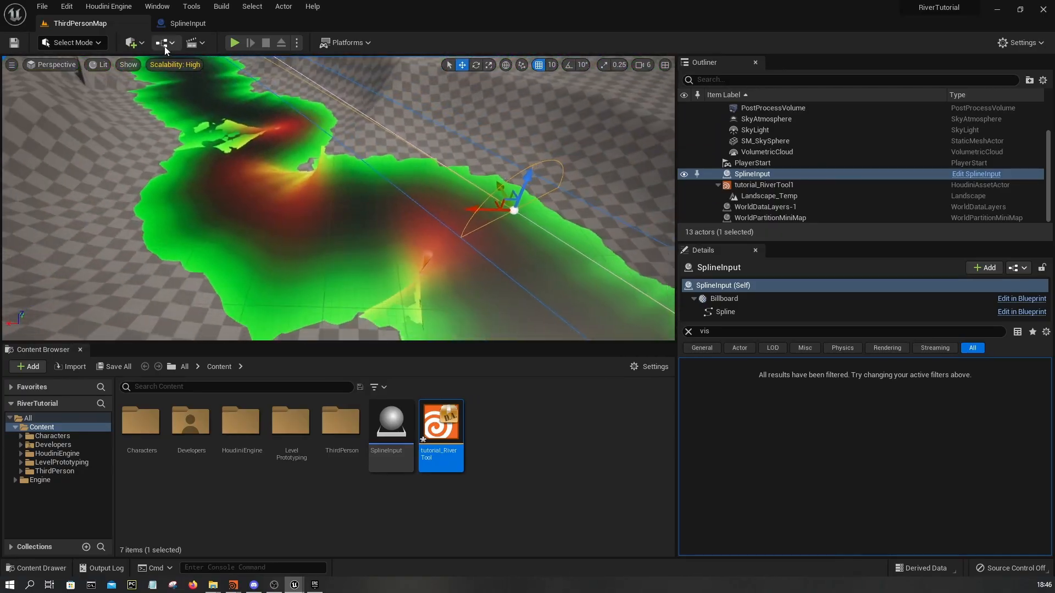
{"action": "left_click", "coordinate": [107, 63]}
{"action": "left_click", "coordinate": [118, 112]}
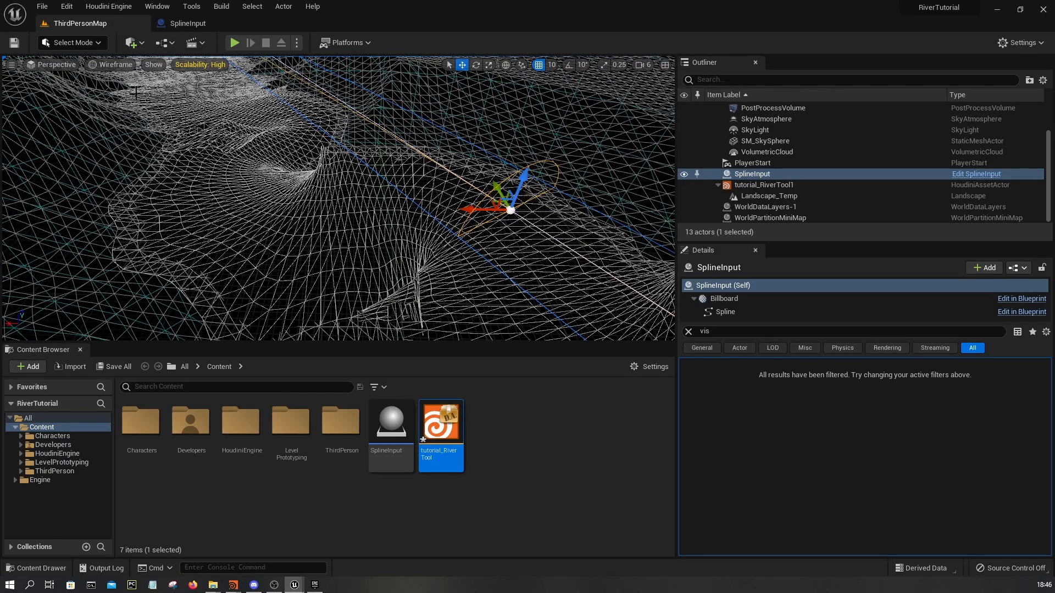
{"action": "right_click_drag", "start_coordinate": [142, 87], "coordinate": [124, 85]}
{"action": "left_click", "coordinate": [131, 63]}
{"action": "left_click", "coordinate": [129, 96]}
{"action": "right_click_drag", "start_coordinate": [182, 132], "coordinate": [438, 178]}
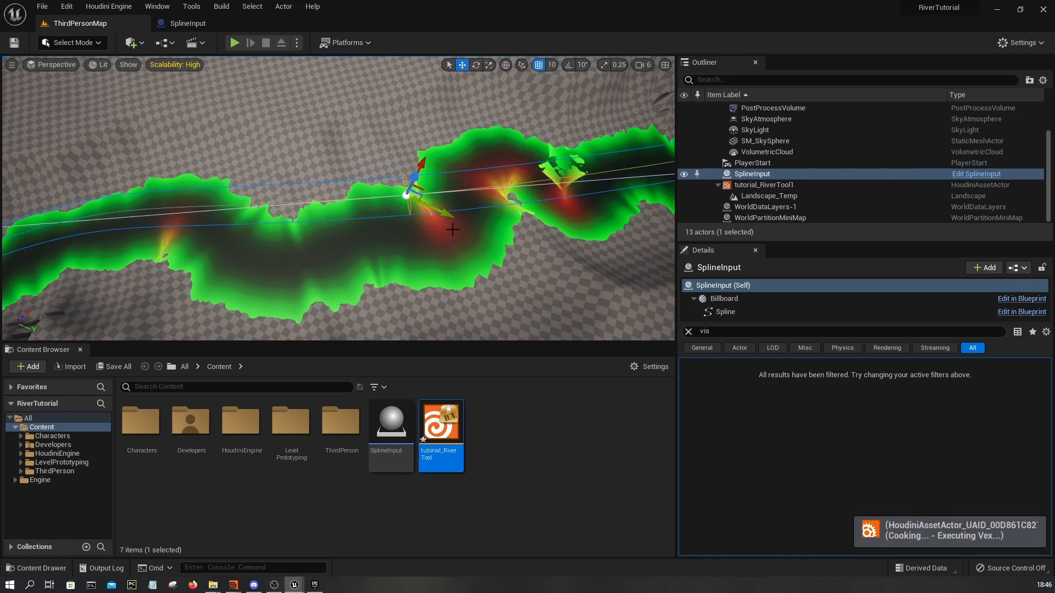
{"action": "right_click_drag", "start_coordinate": [476, 218], "coordinate": [616, 208]}
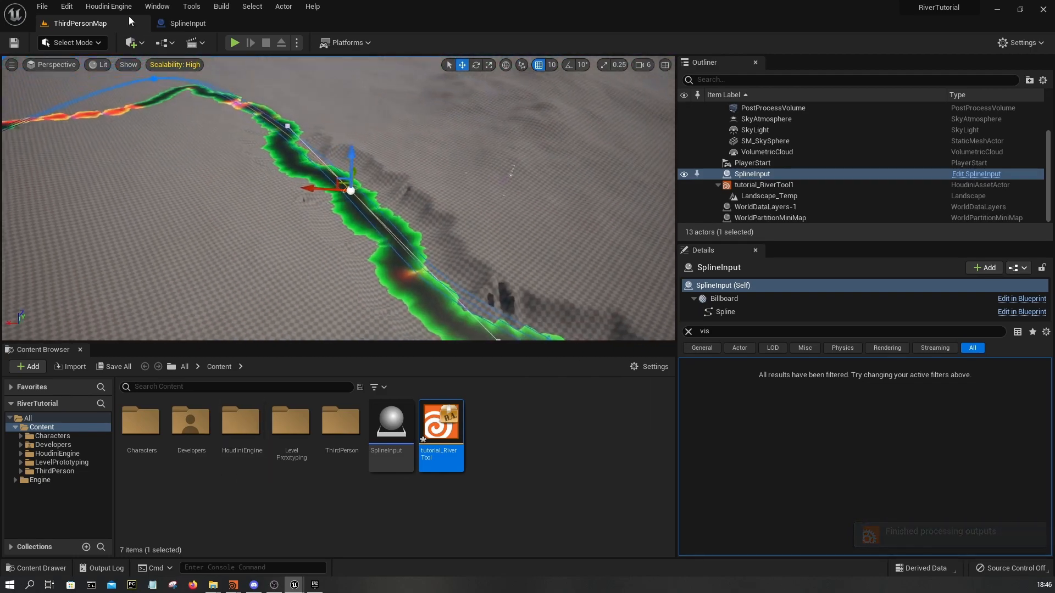
- Select the spline point at the river's V-shaped bend and scale it along its Y axis
{"action": "left_click", "coordinate": [108, 6]}
{"action": "right_click_drag", "start_coordinate": [377, 218], "coordinate": [329, 218]}
{"action": "right_click_drag", "start_coordinate": [362, 180], "coordinate": [322, 217]}
{"action": "left_click", "coordinate": [381, 177]}
{"action": "left_click", "coordinate": [365, 240]}
{"action": "right_click_drag", "start_coordinate": [409, 234], "coordinate": [360, 220]}
{"action": "left_click", "coordinate": [427, 224]}
{"action": "right_click_drag", "start_coordinate": [460, 234], "coordinate": [430, 249]}
{"action": "left_click", "coordinate": [432, 222]}
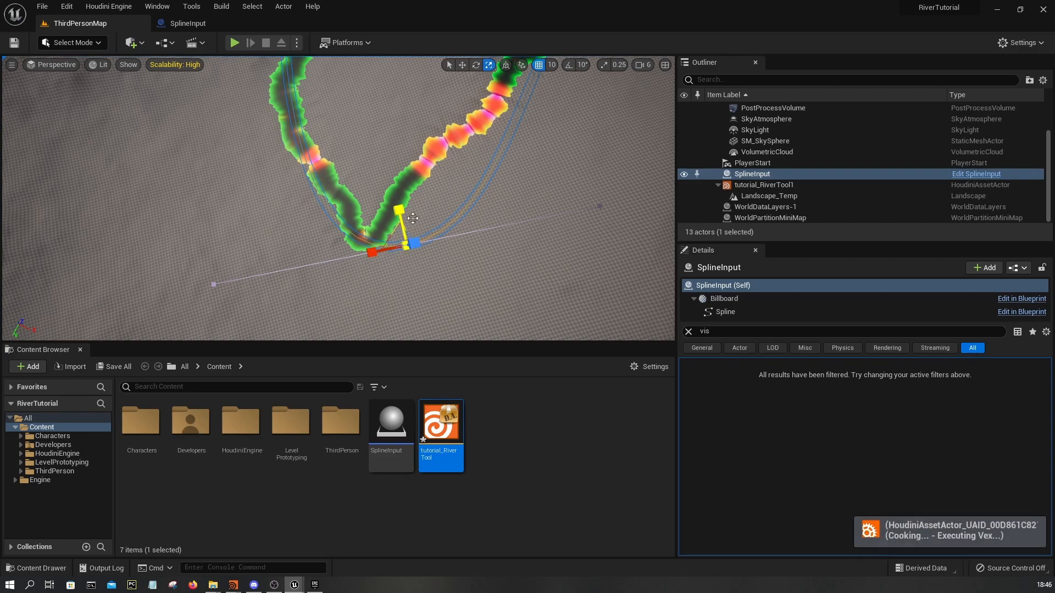
- Rotate the spline point at the river's V-shaped bend and move it toward the inside of the bend
{"action": "left_click_drag", "start_coordinate": [401, 309], "coordinate": [413, 224]}
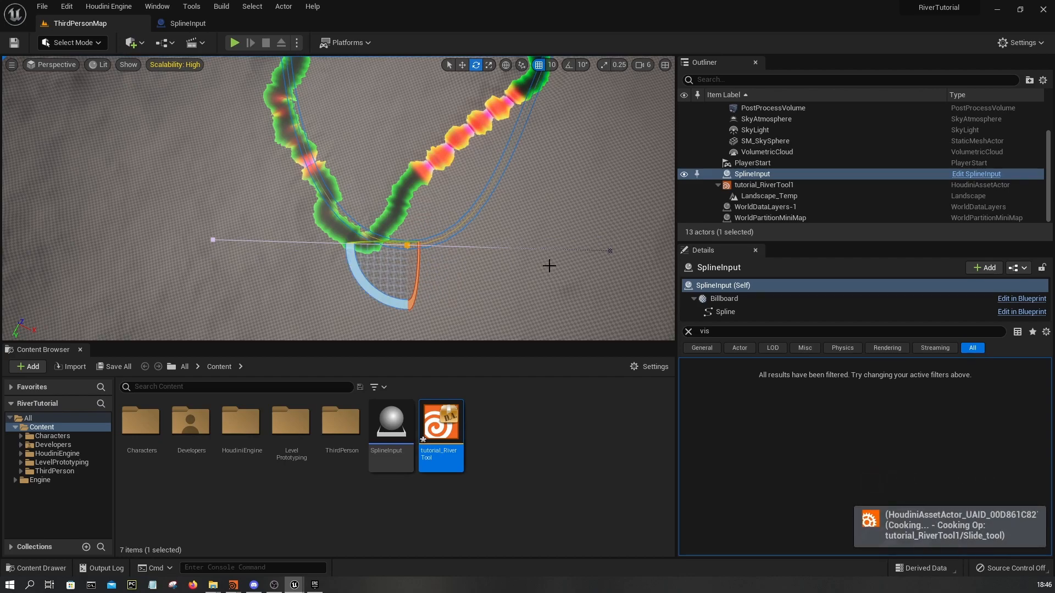
{"action": "right_click_drag", "start_coordinate": [393, 114], "coordinate": [352, 116]}
{"action": "key", "text": "w"}
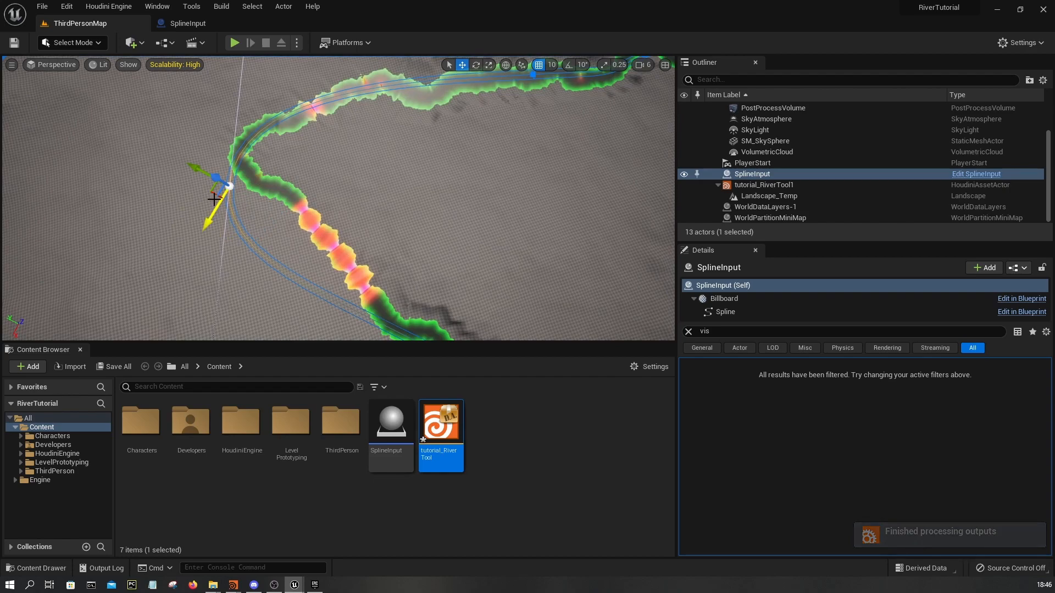
{"action": "left_click_drag", "start_coordinate": [208, 196], "coordinate": [298, 185]}
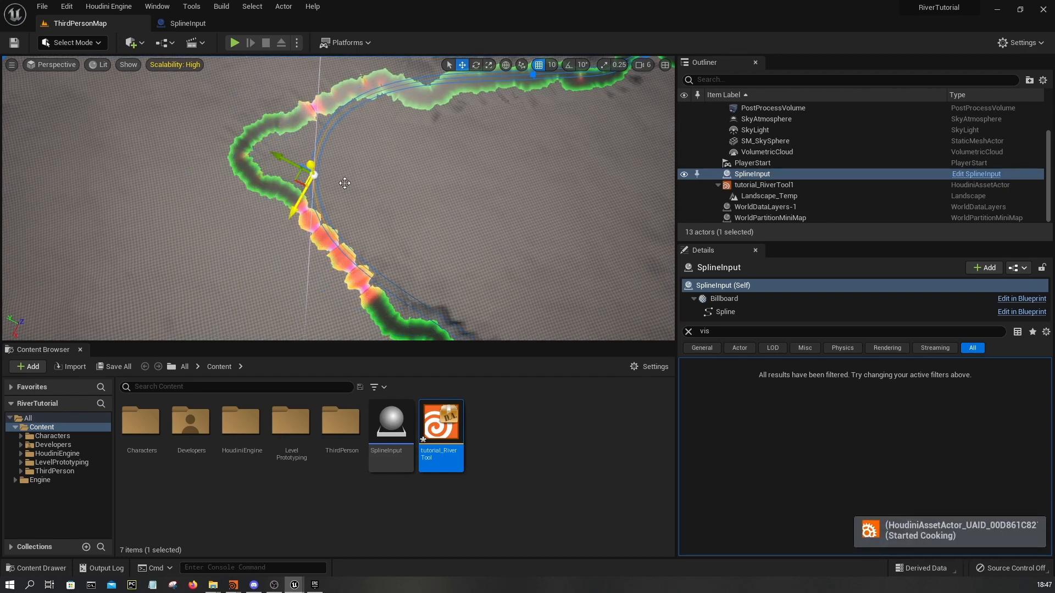
- Add a spline point on the long straight stretch of the spline beside the winding river section
{"action": "right_click_drag", "start_coordinate": [354, 217], "coordinate": [362, 193]}
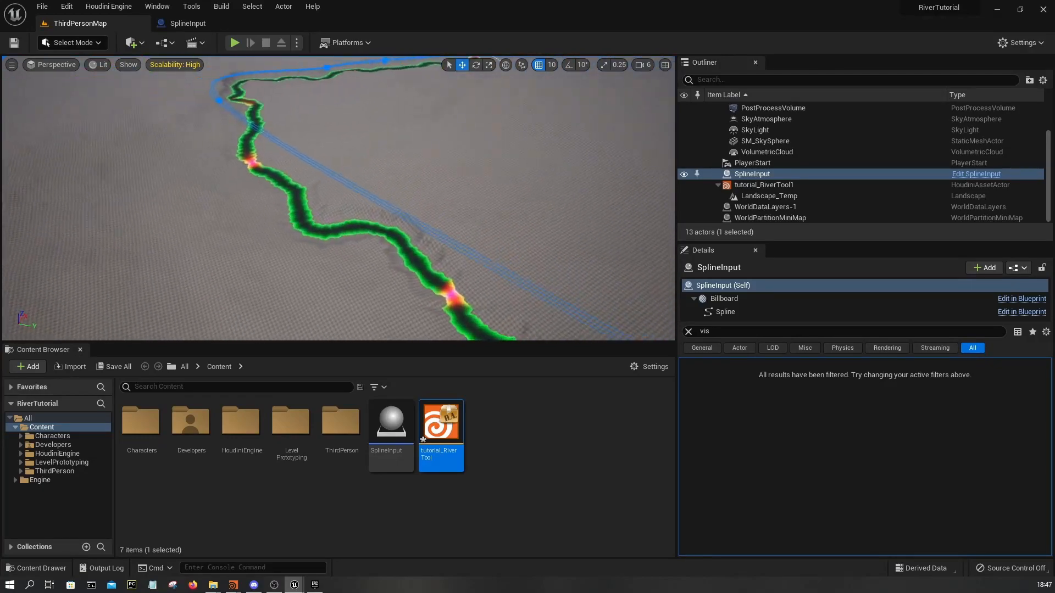
{"action": "right_click_drag", "start_coordinate": [363, 193], "coordinate": [362, 193]}
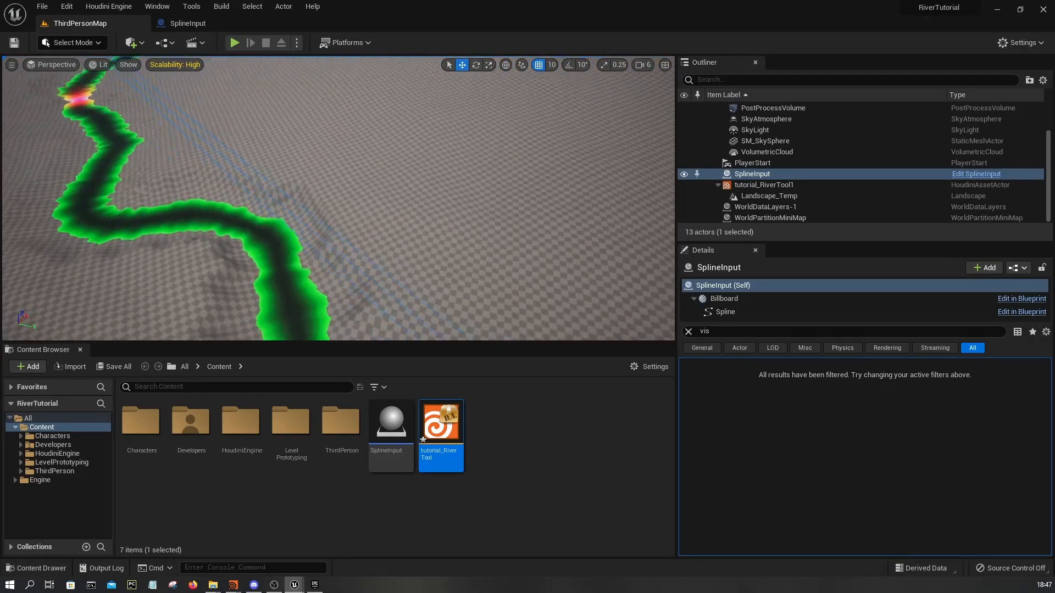
{"action": "scroll", "coordinate": [405, 241], "scroll_direction": "up", "scroll_amount": 5}
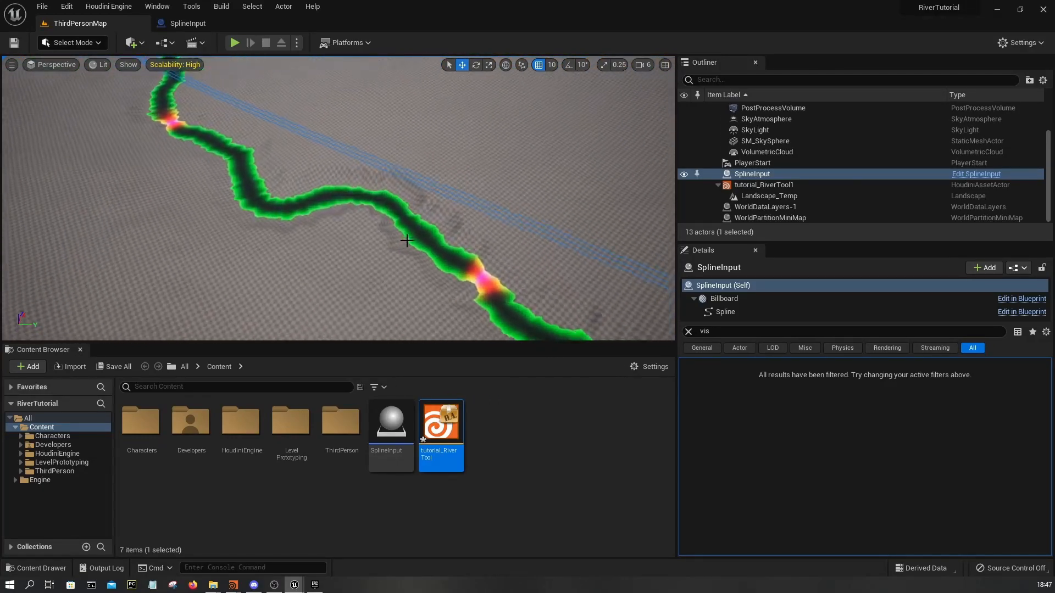
{"action": "right_click_drag", "start_coordinate": [381, 245], "coordinate": [313, 205]}
{"action": "key", "text": "w"}
{"action": "key", "text": "w"}
{"action": "right_click_drag", "start_coordinate": [231, 248], "coordinate": [292, 304]}
{"action": "key", "text": "s"}
{"action": "key", "text": "w"}
{"action": "key", "text": "w"}
{"action": "key", "text": "w"}
{"action": "right_click_drag", "start_coordinate": [313, 228], "coordinate": [347, 199]}
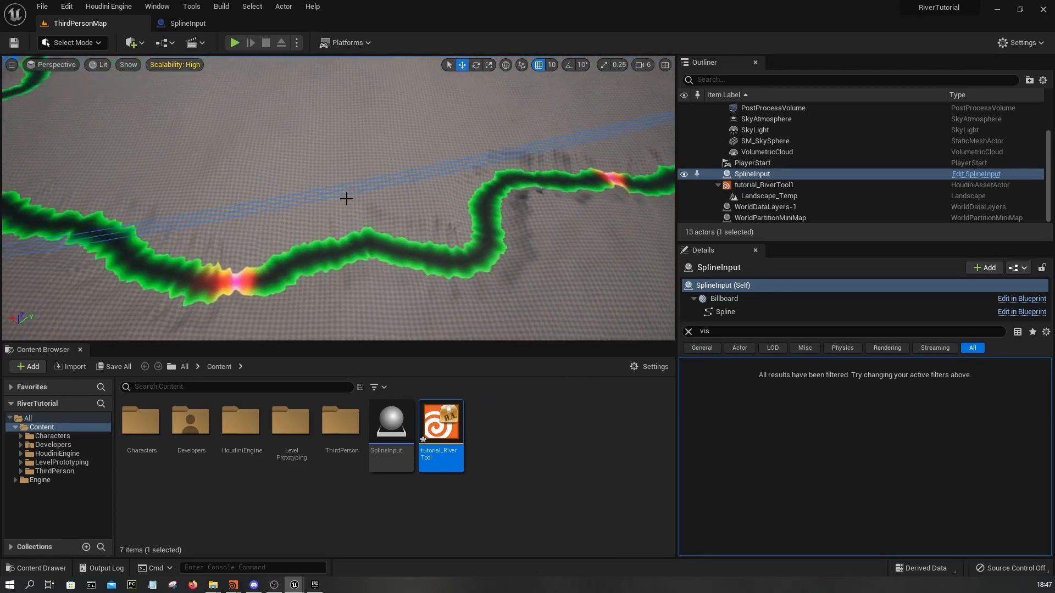
{"action": "right_click", "coordinate": [358, 187]}
{"action": "left_click", "coordinate": [418, 209]}
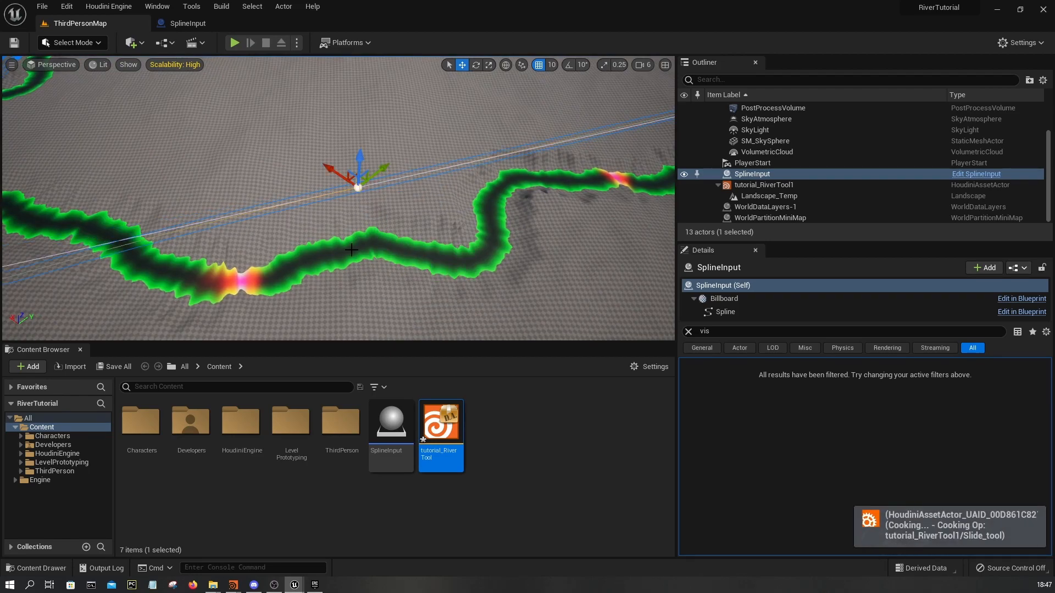
- Insert another spline point further along the straight stretch, between the existing points
{"action": "right_click_drag", "start_coordinate": [413, 175], "coordinate": [414, 174]}
{"action": "key", "text": "r"}
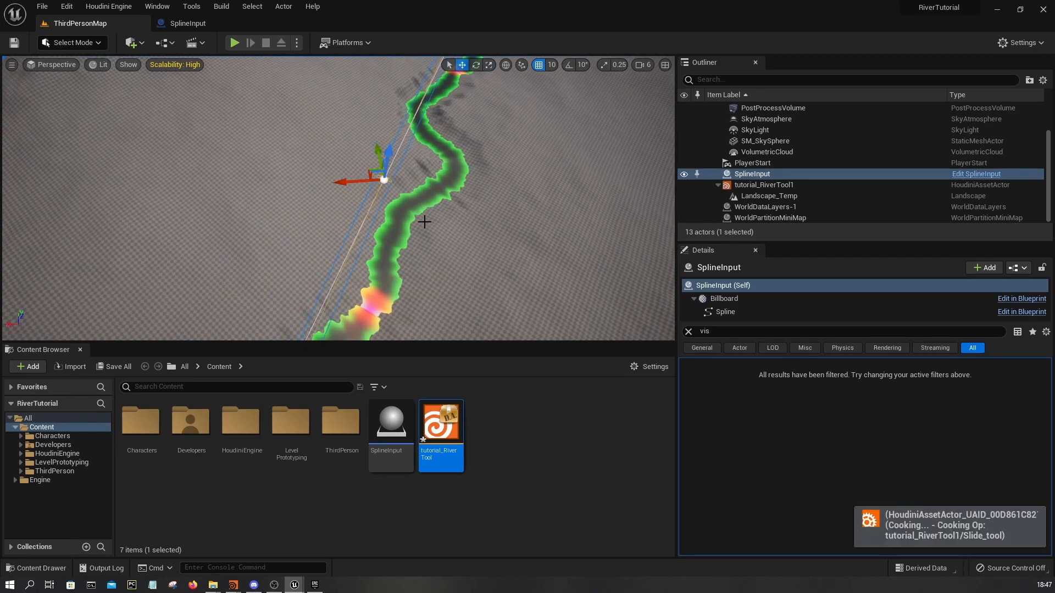
{"action": "right_click_drag", "start_coordinate": [379, 210], "coordinate": [408, 244]}
{"action": "key", "text": "r"}
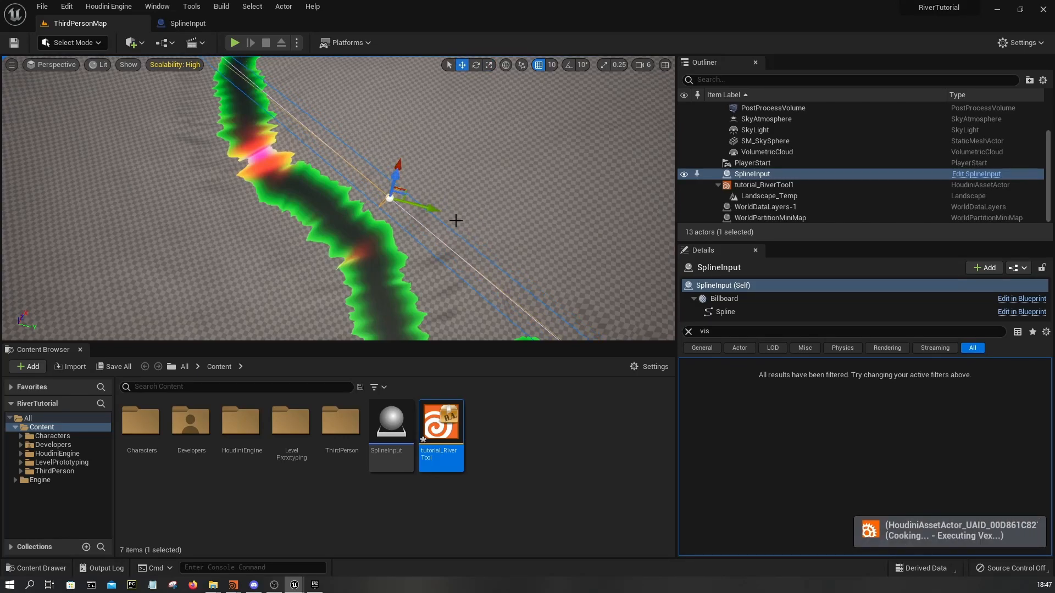
{"action": "right_click_drag", "start_coordinate": [395, 242], "coordinate": [428, 170]}
{"action": "right_click", "coordinate": [430, 162]}
{"action": "left_click", "coordinate": [457, 180]}
- Adjust the position of the newly added spline point beside the river's sharp bulge
{"action": "right_click_drag", "start_coordinate": [456, 261], "coordinate": [431, 152]}
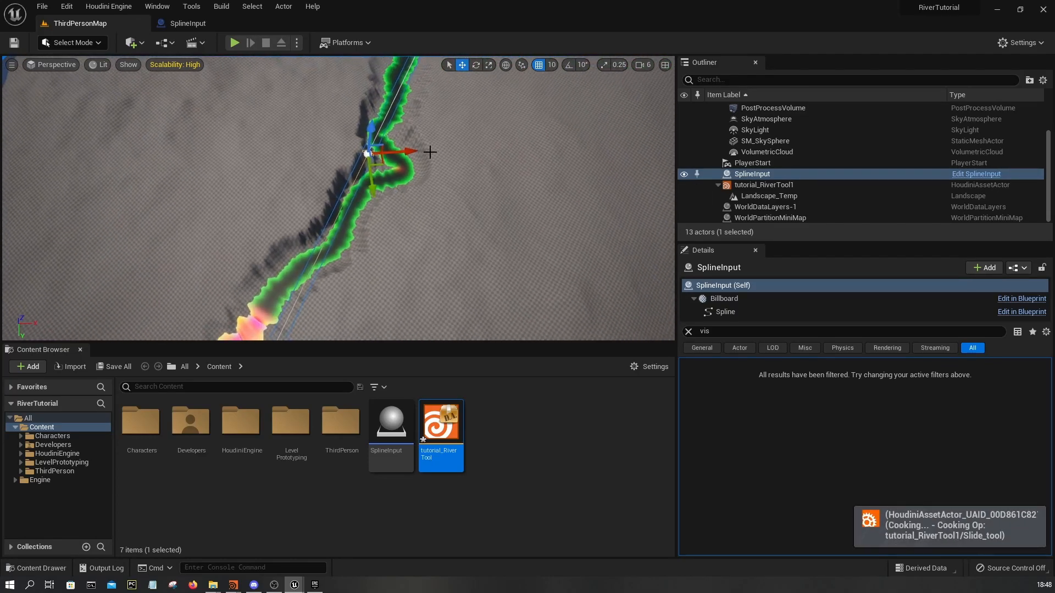
{"action": "key", "text": "r"}
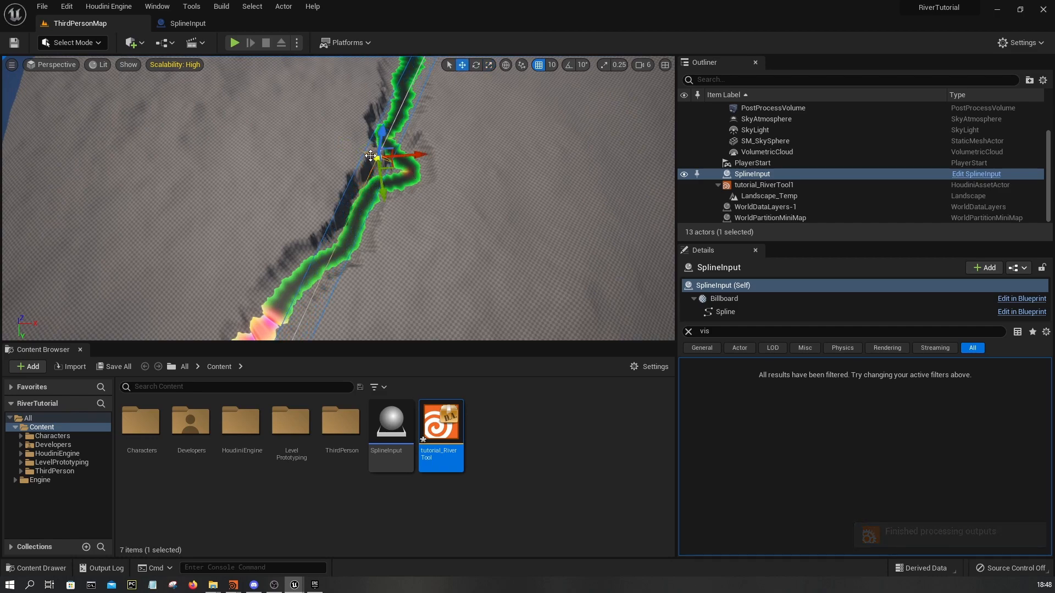
{"action": "right_click_drag", "start_coordinate": [391, 163], "coordinate": [369, 166]}
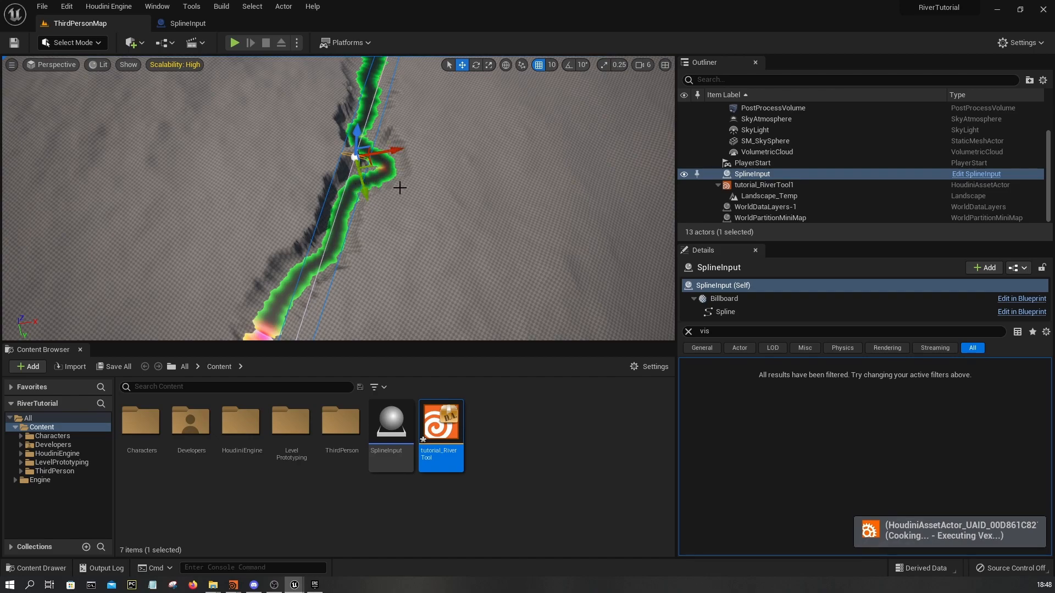
{"action": "right_click_drag", "start_coordinate": [383, 205], "coordinate": [236, 156]}
{"action": "key", "text": "w"}
{"action": "key", "text": "s"}
{"action": "left_click_drag", "start_coordinate": [394, 175], "coordinate": [356, 187]}
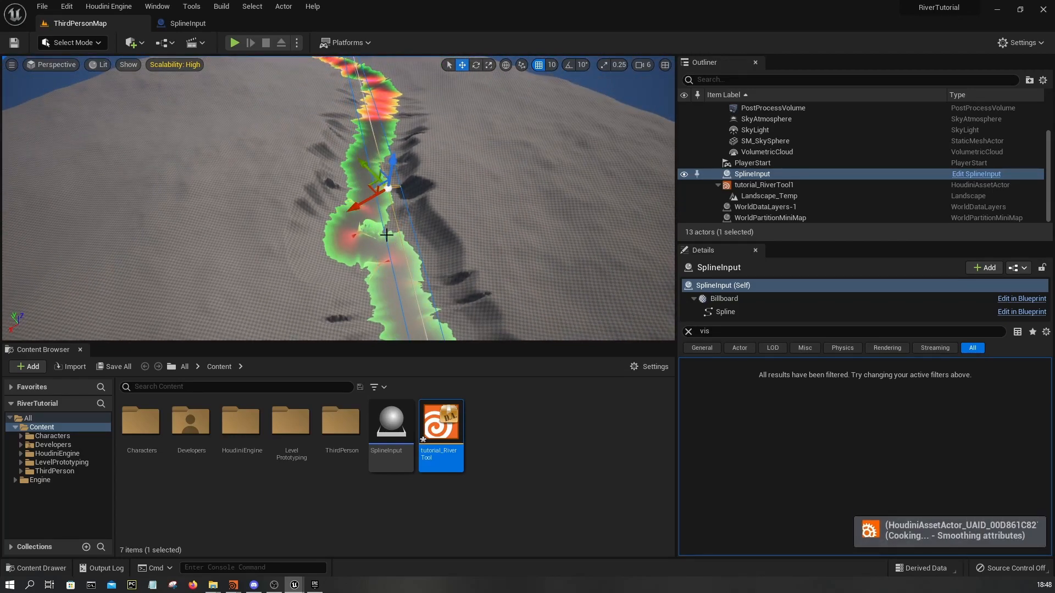
- Rotate the selected spline point to redirect its tangents, and scale it along its Y axis
{"action": "right_click_drag", "start_coordinate": [413, 225], "coordinate": [341, 235]}
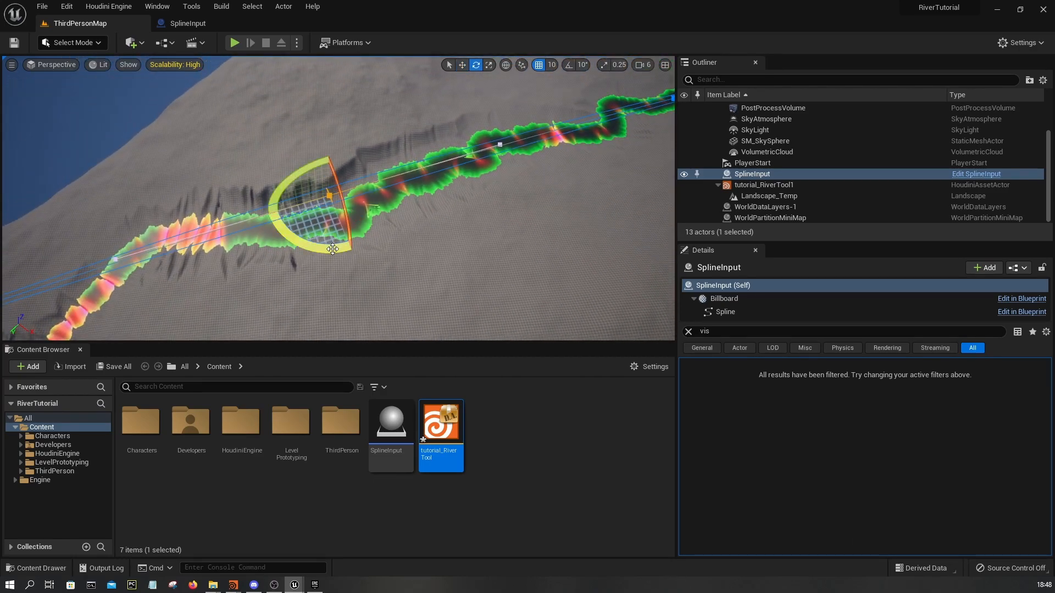
{"action": "left_click_drag", "start_coordinate": [336, 248], "coordinate": [369, 245]}
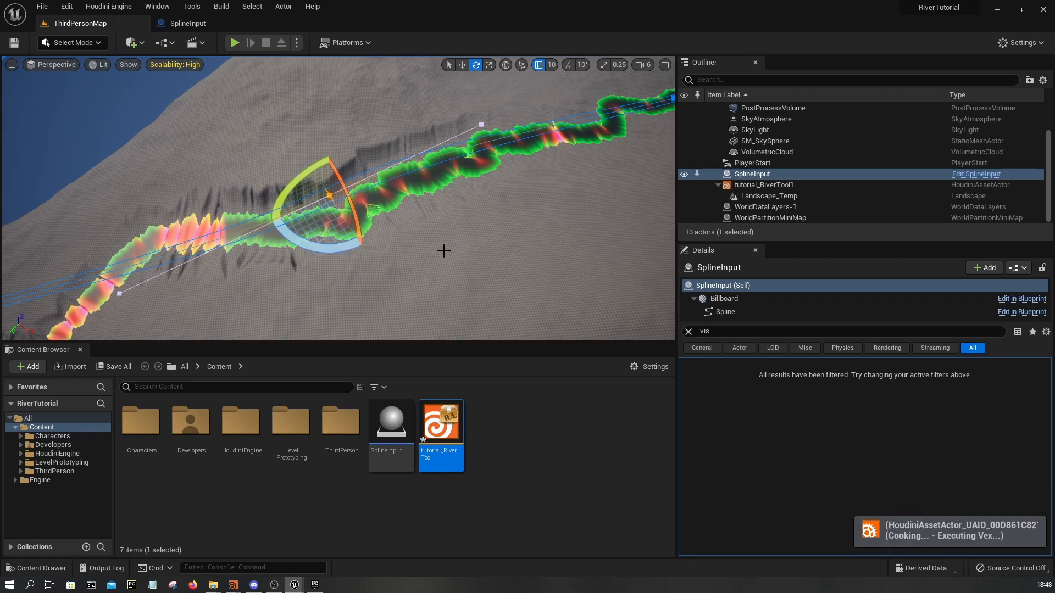
{"action": "left_click_drag", "start_coordinate": [350, 240], "coordinate": [276, 290]}
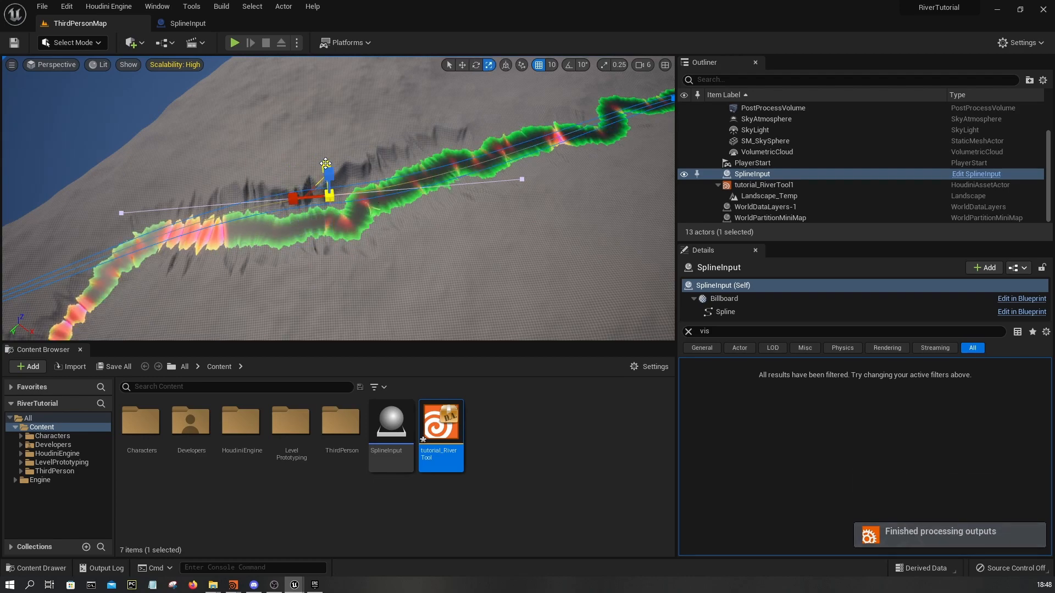
{"action": "left_click_drag", "start_coordinate": [328, 214], "coordinate": [330, 199]}
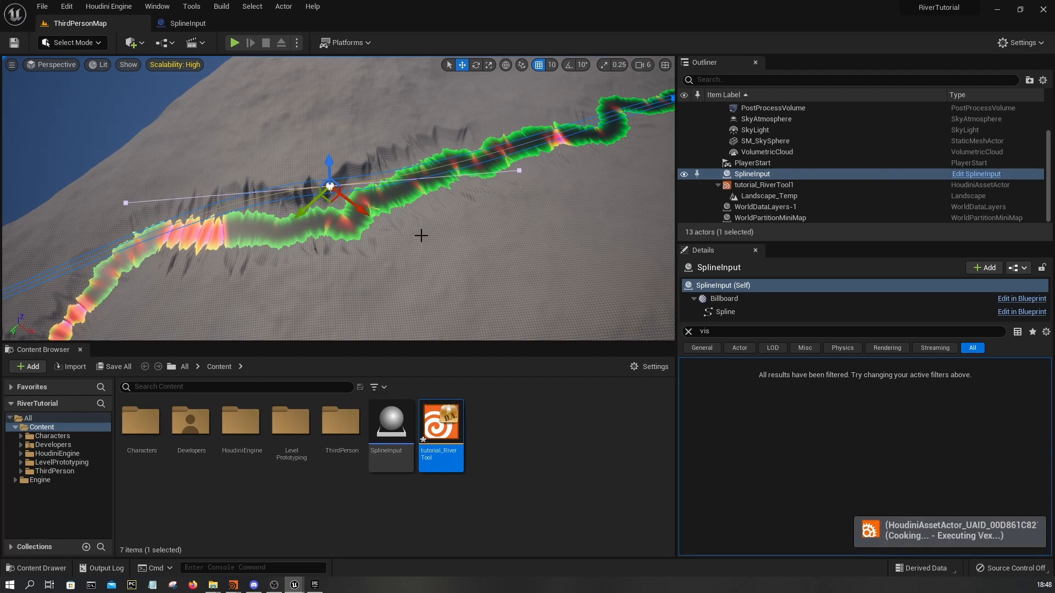
- Move the spline point beside the river's folded bend along its X axis
{"action": "key", "text": "a"}
{"action": "right_click_drag", "start_coordinate": [386, 220], "coordinate": [522, 228]}
{"action": "key", "text": "w"}
{"action": "mouse_move", "coordinate": [389, 154]}
{"action": "right_mouse_down"}
{"action": "mouse_move", "coordinate": [391, 187]}
{"action": "mouse_move", "coordinate": [390, 154]}
{"action": "right_mouse_up"}
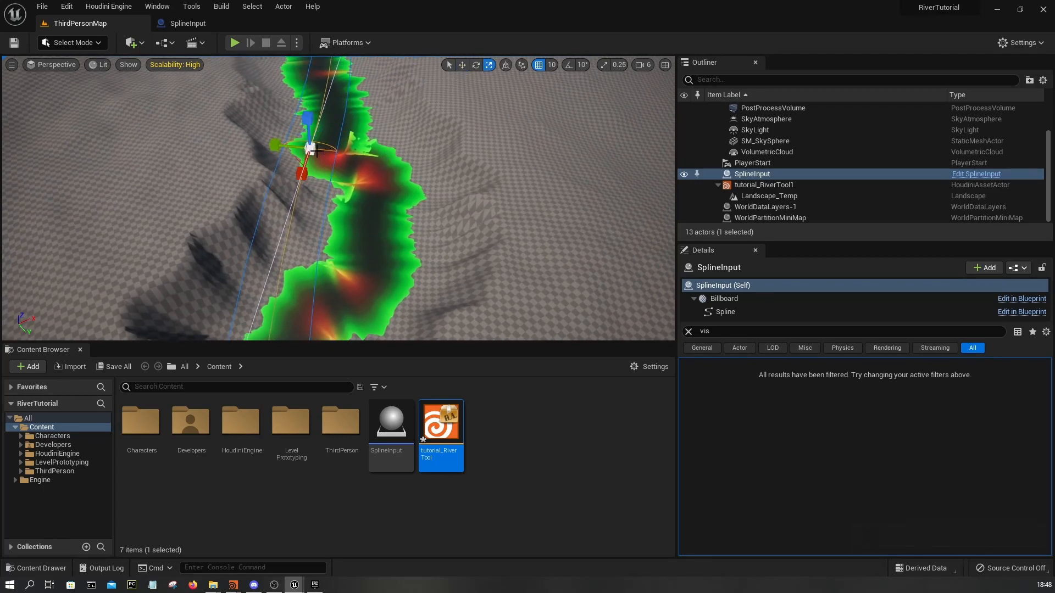
{"action": "key", "text": "s"}
{"action": "right_click_drag", "start_coordinate": [334, 198], "coordinate": [310, 184]}
{"action": "key", "text": "w"}
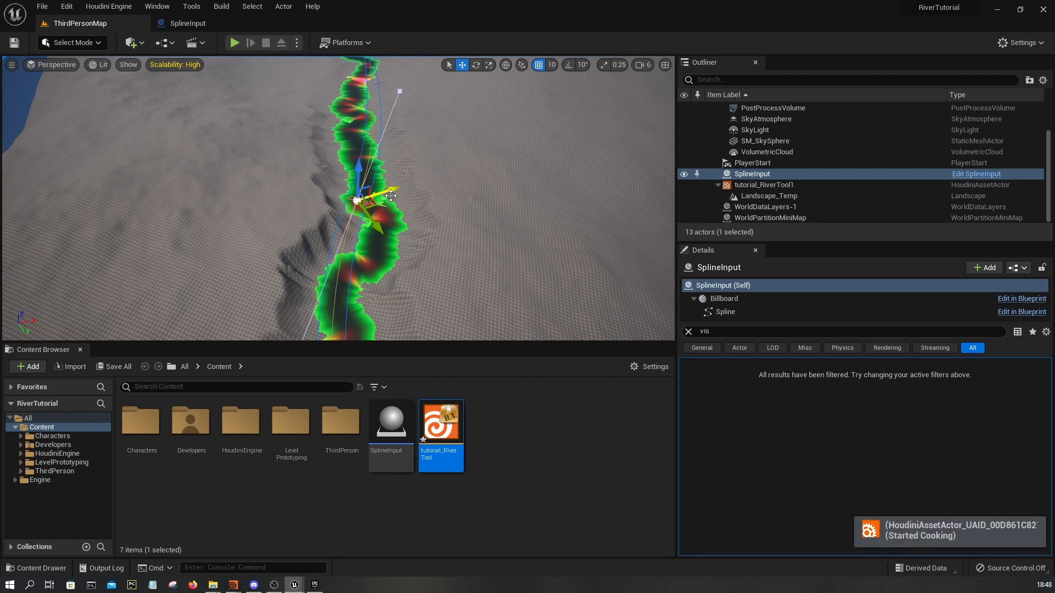
- Reselect the spline point beside the folded bend and adjust its scale
{"action": "left_click", "coordinate": [421, 211]}
{"action": "scroll", "coordinate": [420, 211], "scroll_direction": "up", "scroll_amount": 8}
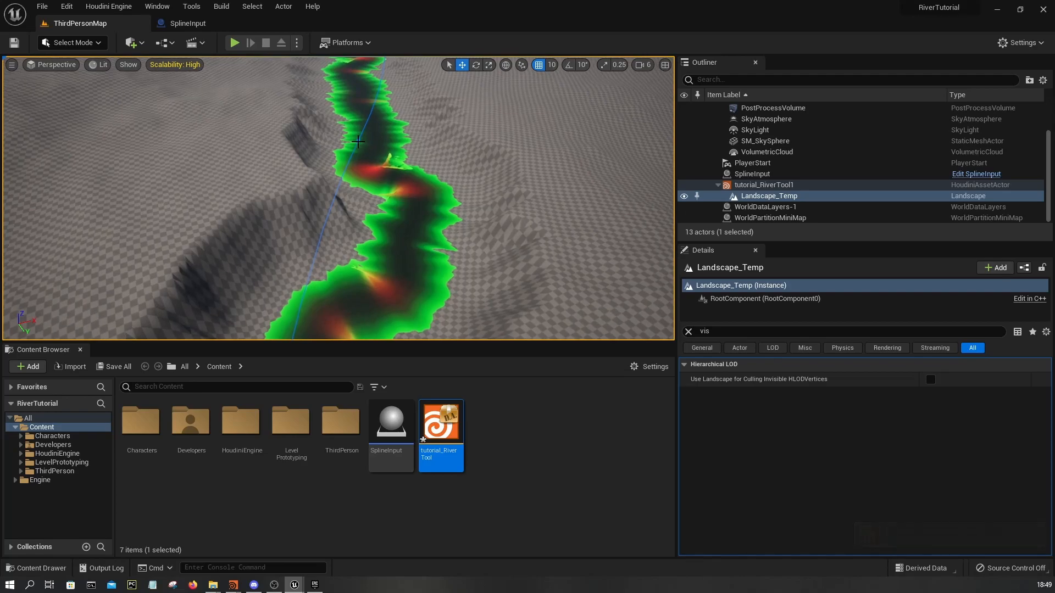
{"action": "left_click", "coordinate": [359, 142]}
{"action": "right_click_drag", "start_coordinate": [446, 210], "coordinate": [466, 251]}
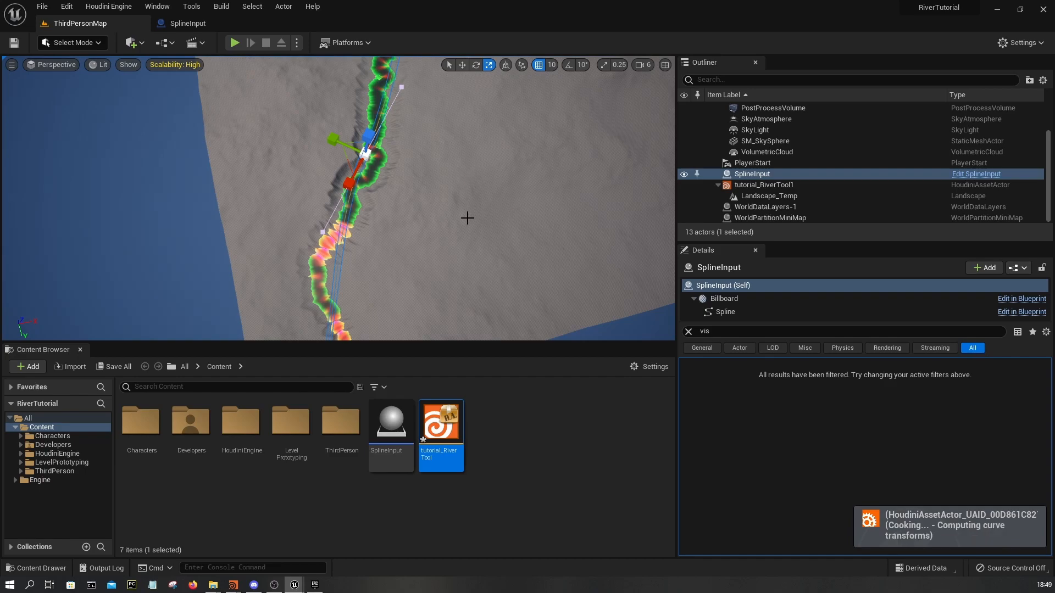
- Reposition the spline point on the slope beside the narrow winding part of the river
{"action": "key", "text": "w"}
{"action": "right_click_drag", "start_coordinate": [483, 217], "coordinate": [506, 184]}
{"action": "key", "text": "d"}
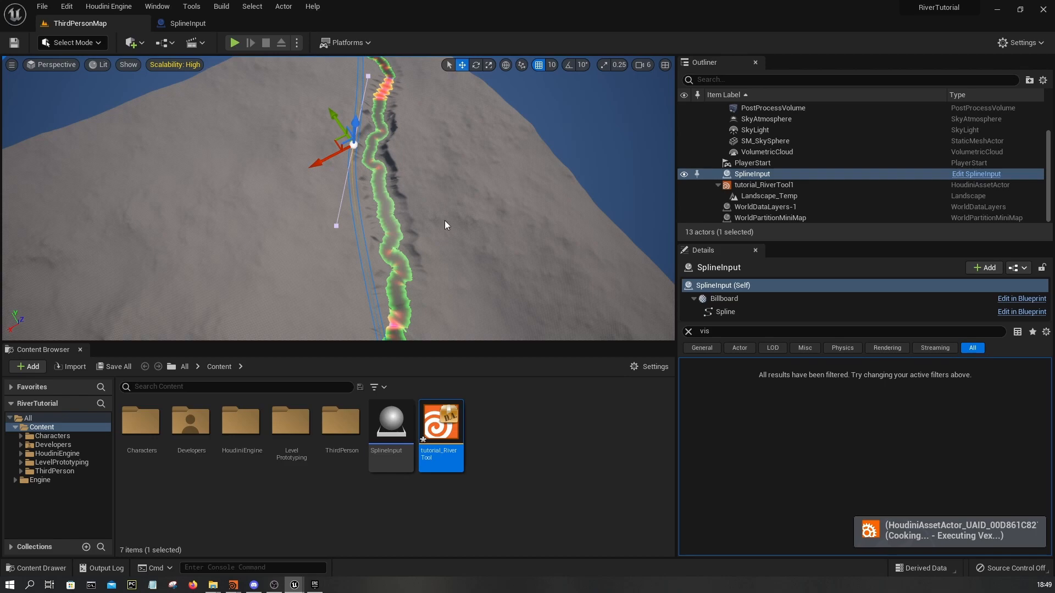
- Move the spline's end point to the corner of the terrain so the river runs out there
{"action": "right_click_drag", "start_coordinate": [448, 189], "coordinate": [486, 204]}
{"action": "scroll", "coordinate": [446, 200], "scroll_direction": "down", "scroll_amount": 6}
{"action": "scroll", "coordinate": [349, 290], "scroll_direction": "down", "scroll_amount": 1}
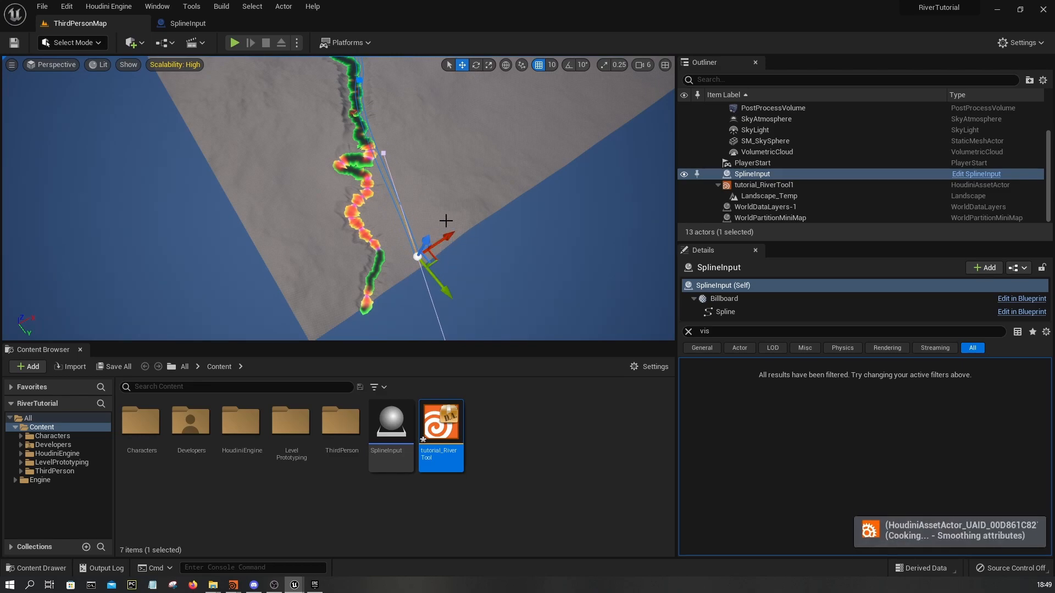
{"action": "key", "text": "w"}
{"action": "right_click_drag", "start_coordinate": [433, 218], "coordinate": [456, 184]}
{"action": "key", "text": "s"}
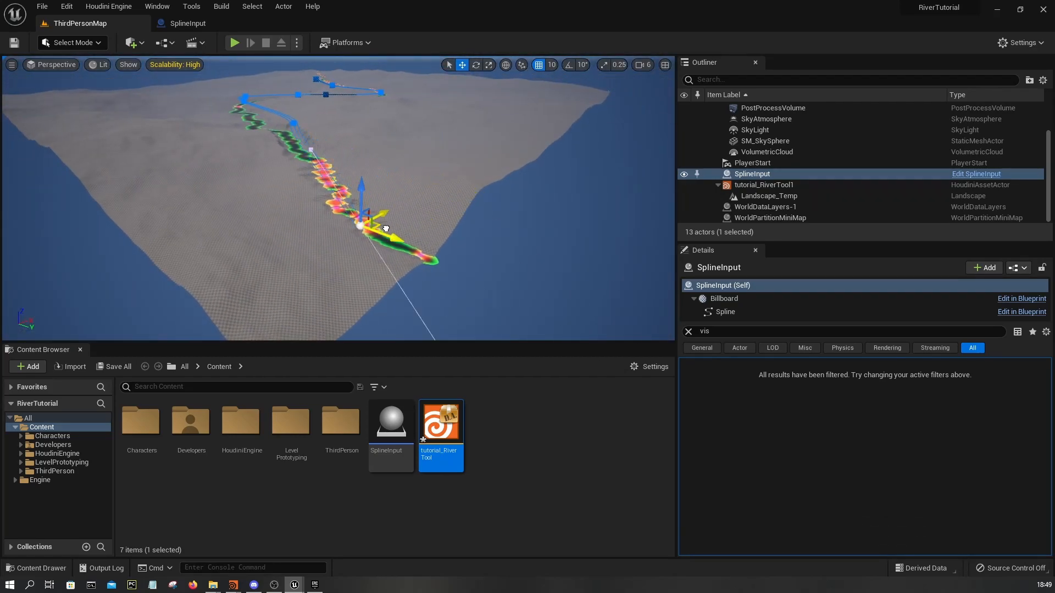
{"action": "left_click_drag", "start_coordinate": [257, 268], "coordinate": [229, 274]}
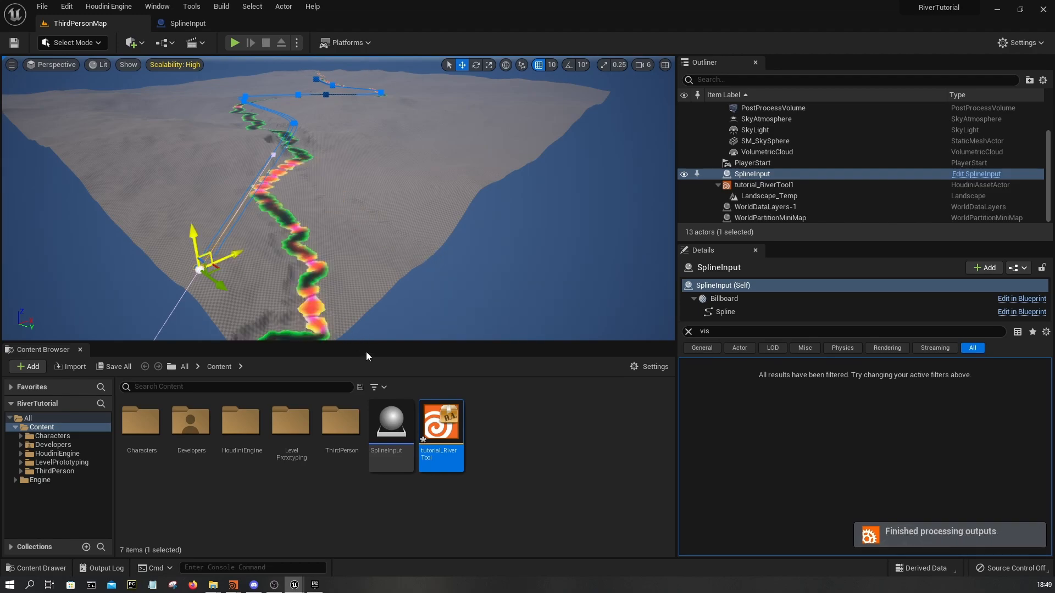
{"action": "mouse_move", "coordinate": [335, 264]}
{"action": "right_mouse_down"}
{"action": "mouse_move", "coordinate": [330, 297]}
{"action": "mouse_move", "coordinate": [343, 254]}
{"action": "right_mouse_up"}
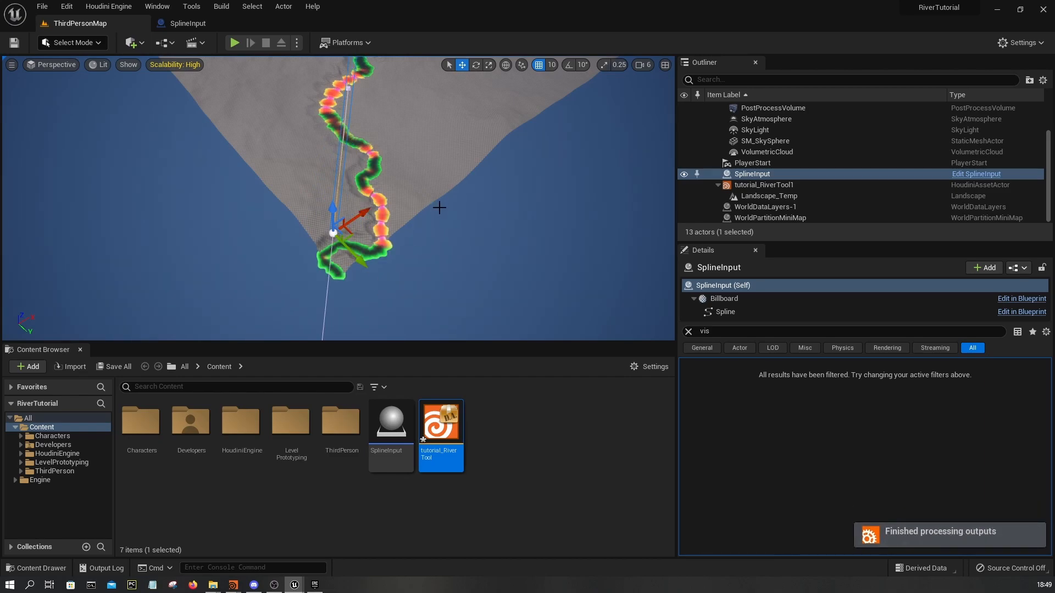
{"action": "left_click_drag", "start_coordinate": [370, 277], "coordinate": [372, 276]}
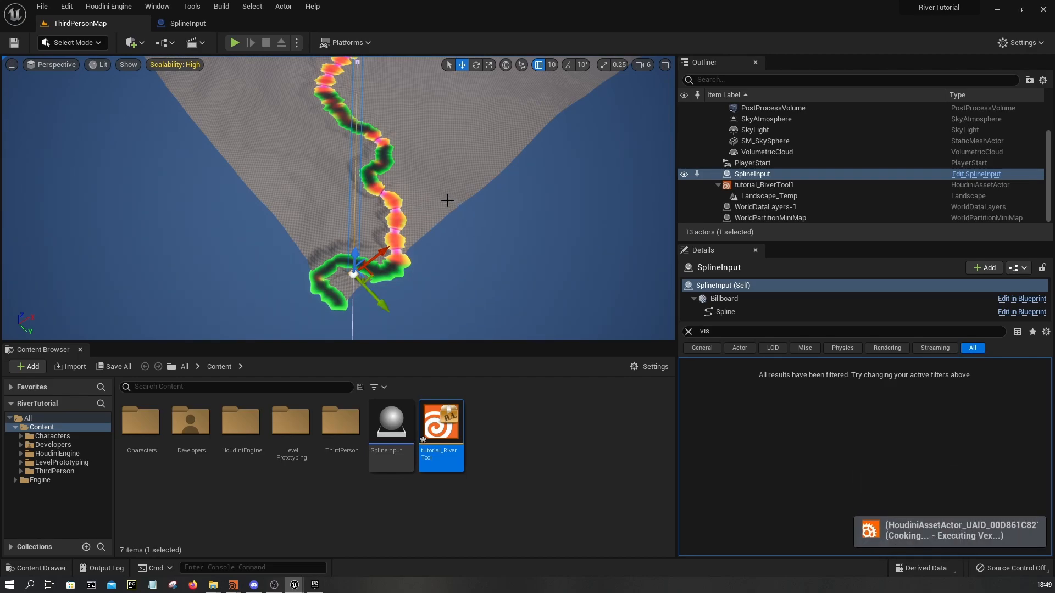
- Add a spline point ahead of the end point and shift it sideways to curve the river
{"action": "key", "text": "w"}
{"action": "mouse_move", "coordinate": [432, 205]}
{"action": "right_mouse_down"}
{"action": "mouse_move", "coordinate": [420, 154]}
{"action": "mouse_move", "coordinate": [385, 190]}
{"action": "mouse_move", "coordinate": [431, 186]}
{"action": "mouse_move", "coordinate": [427, 204]}
{"action": "right_mouse_up"}
{"action": "key", "text": "s"}
{"action": "key", "text": "s"}
{"action": "right_click", "coordinate": [404, 187]}
{"action": "left_click", "coordinate": [461, 204]}
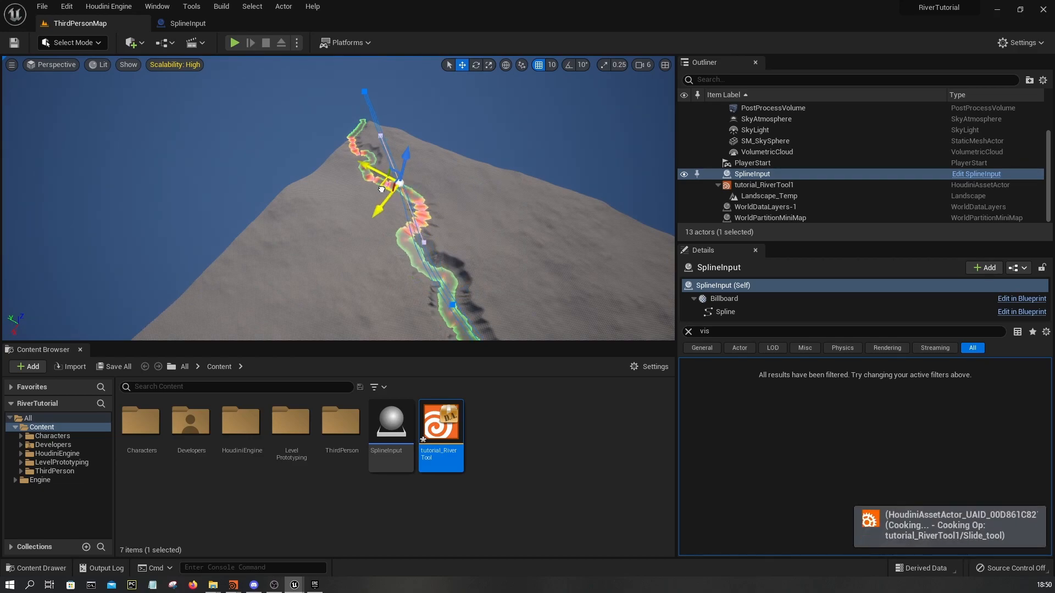
{"action": "left_click_drag", "start_coordinate": [382, 189], "coordinate": [360, 193]}
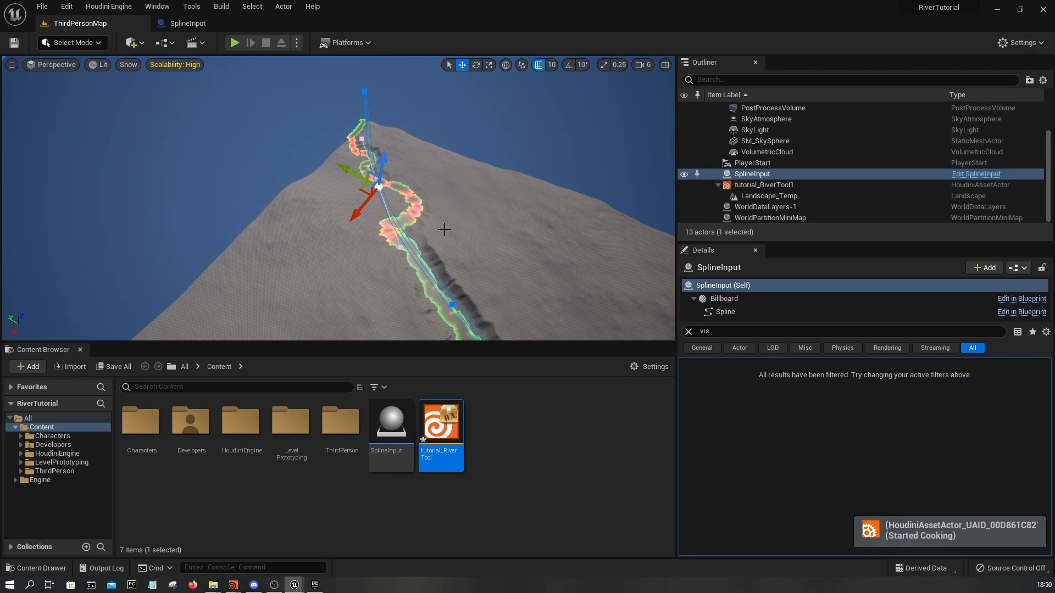
- Rotate the selected spline point, and turn the neighbouring point closer to the terrain's corner to curve the spline
{"action": "right_click_drag", "start_coordinate": [474, 223], "coordinate": [640, 228]}
{"action": "key", "text": "w"}
{"action": "right_click_drag", "start_coordinate": [423, 231], "coordinate": [373, 175]}
{"action": "key", "text": "w"}
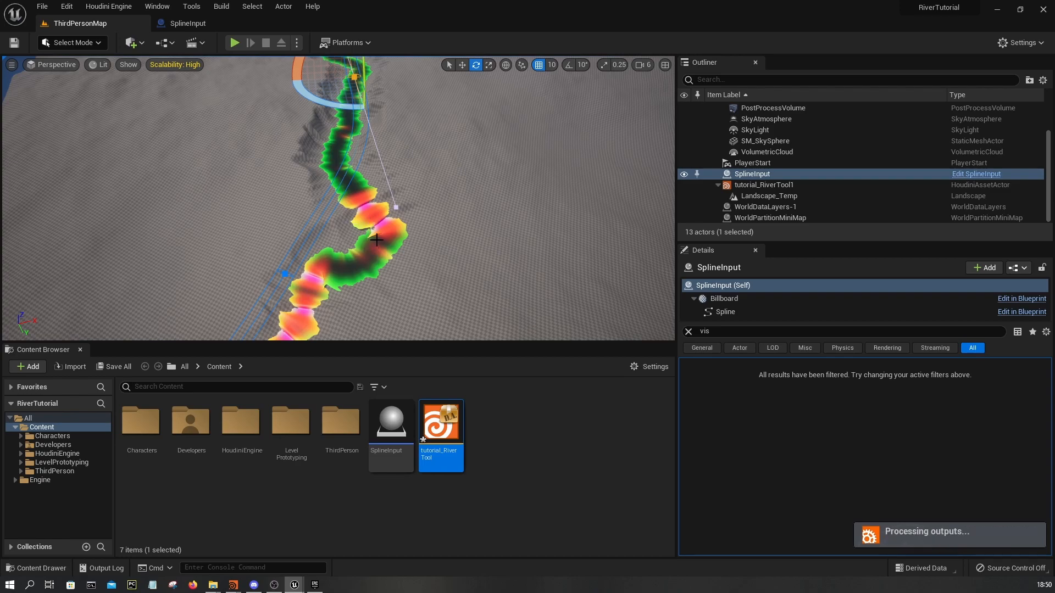
{"action": "right_click_drag", "start_coordinate": [363, 238], "coordinate": [361, 254]}
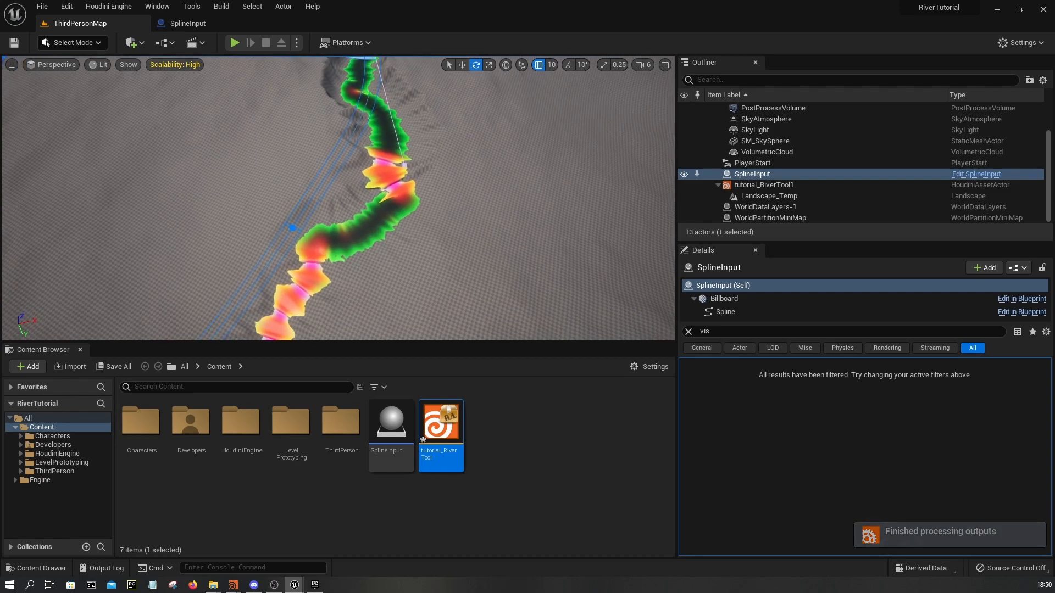
{"action": "left_click", "coordinate": [293, 228]}
{"action": "left_click_drag", "start_coordinate": [324, 268], "coordinate": [286, 277]}
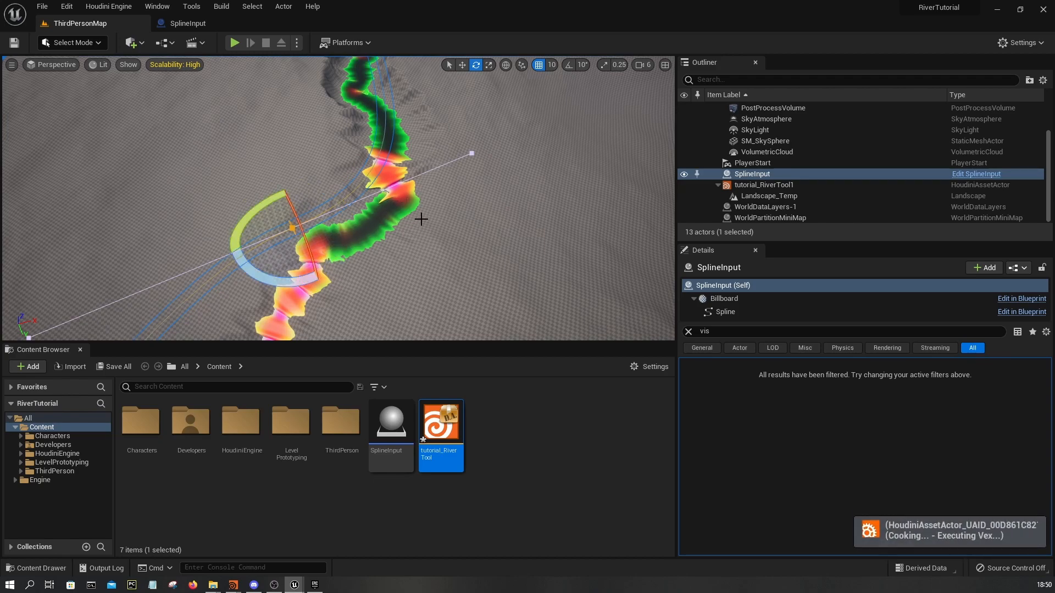
- Select the spline point on the dark middle section of the river and rotate it to bend the spline
{"action": "key", "text": "w"}
{"action": "right_click_drag", "start_coordinate": [420, 216], "coordinate": [364, 197]}
{"action": "key", "text": "s"}
{"action": "key", "text": "d"}
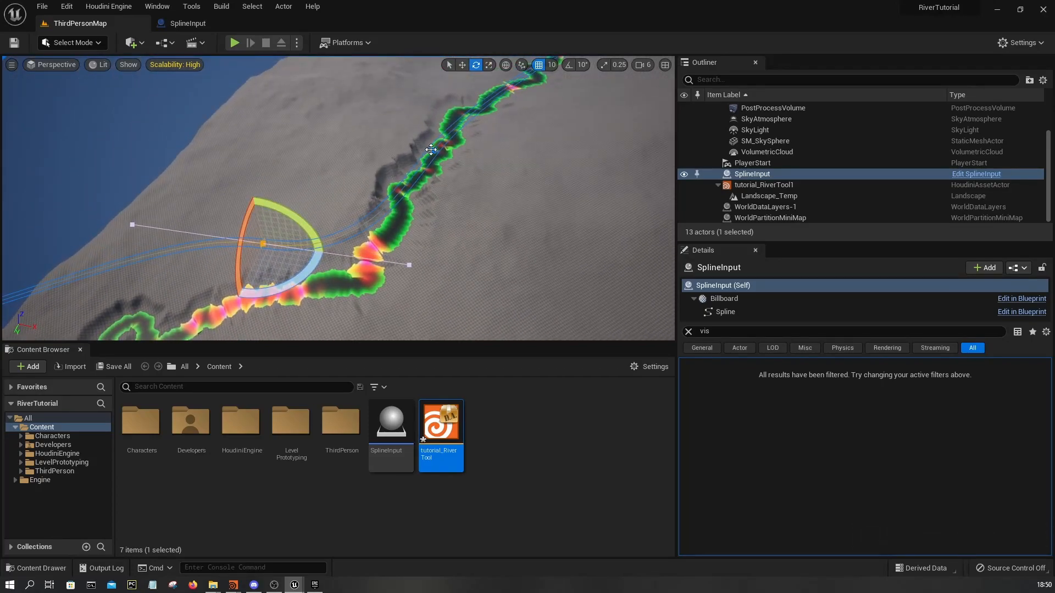
{"action": "left_click", "coordinate": [430, 149]}
{"action": "left_click_drag", "start_coordinate": [440, 188], "coordinate": [455, 201]}
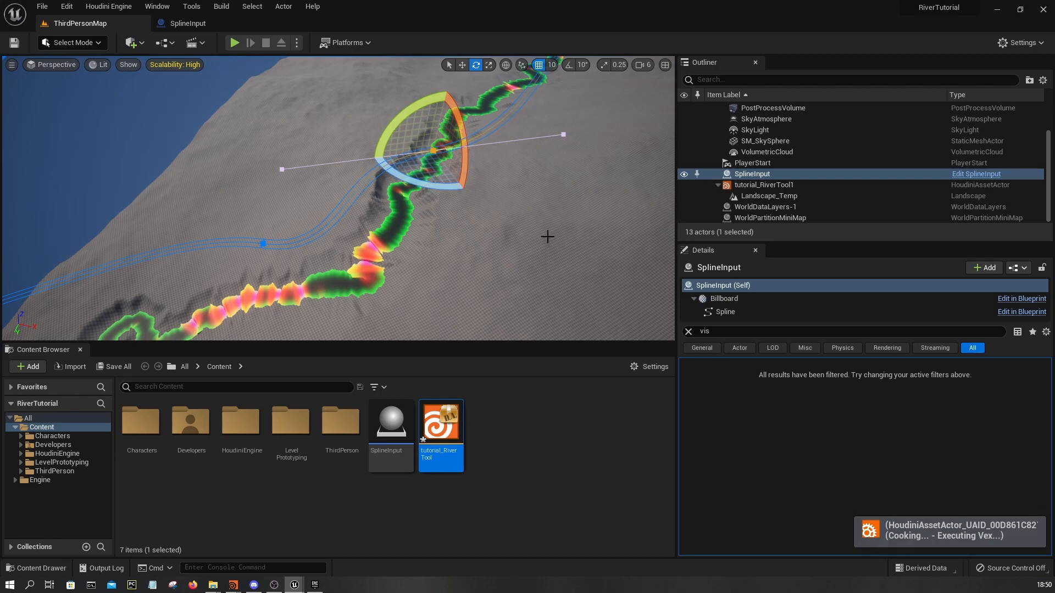
- Select the tutorial_RiverTool1 actor, clear its details search filter, and set its Iterations to 32
{"action": "key", "text": "w"}
{"action": "right_click_drag", "start_coordinate": [339, 198], "coordinate": [354, 144]}
{"action": "key", "text": "w"}
{"action": "key", "text": "s"}
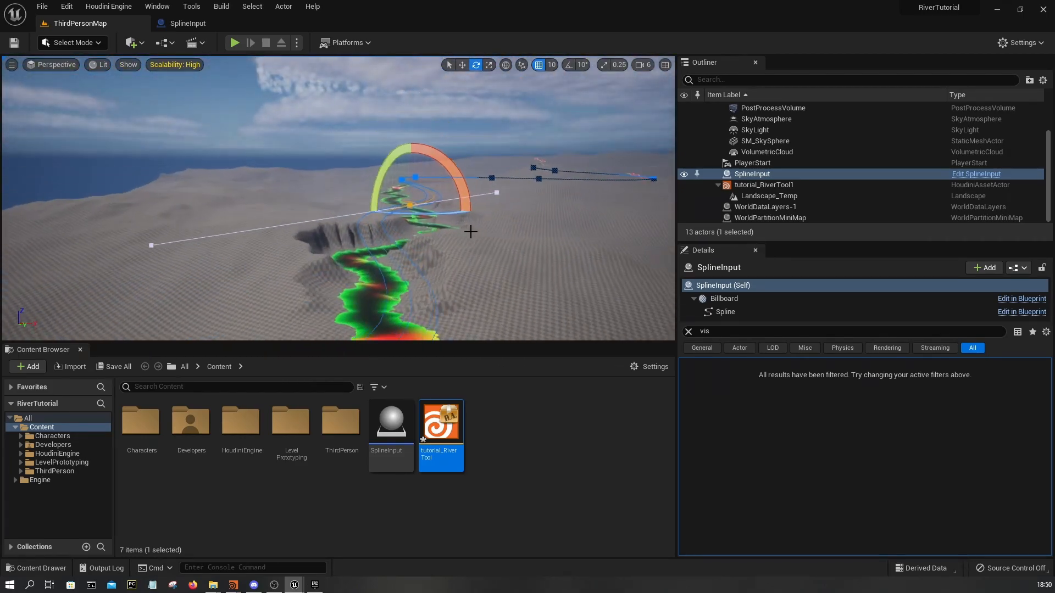
{"action": "left_click", "coordinate": [786, 186]}
{"action": "left_click", "coordinate": [689, 332]}
{"action": "scroll", "coordinate": [809, 402], "scroll_direction": "down", "scroll_amount": 10}
{"action": "scroll", "coordinate": [807, 407], "scroll_direction": "up", "scroll_amount": 2}
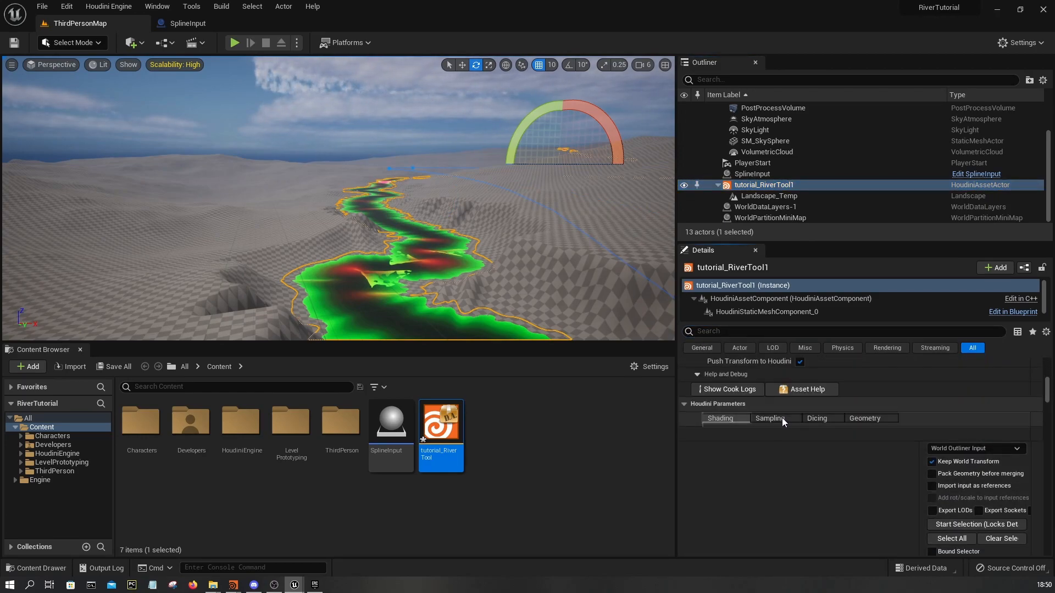
{"action": "left_click", "coordinate": [770, 418]}
{"action": "scroll", "coordinate": [780, 431], "scroll_direction": "down", "scroll_amount": 4}
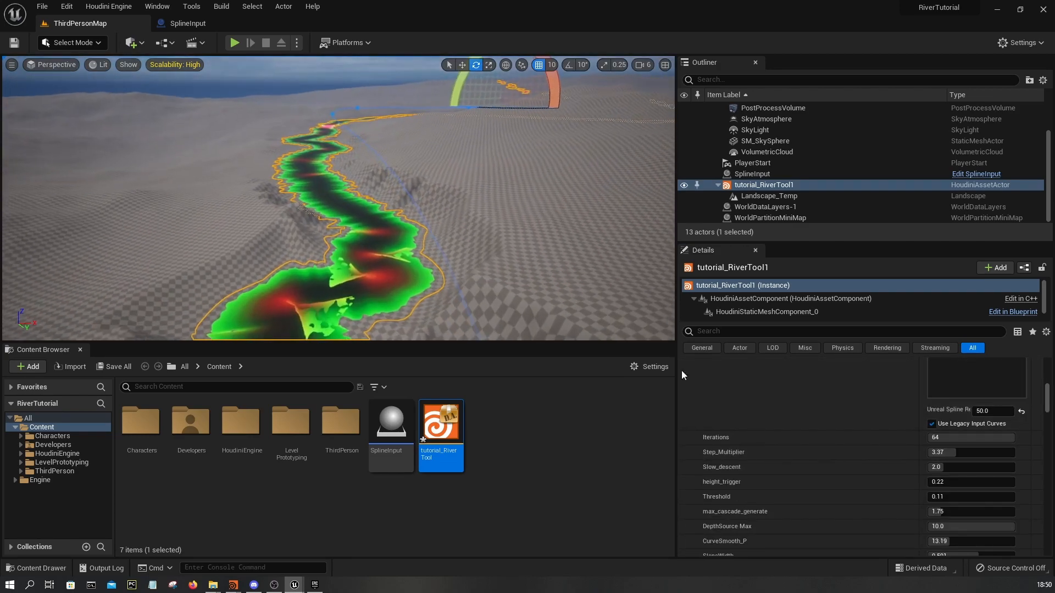
{"action": "left_click", "coordinate": [954, 438]}
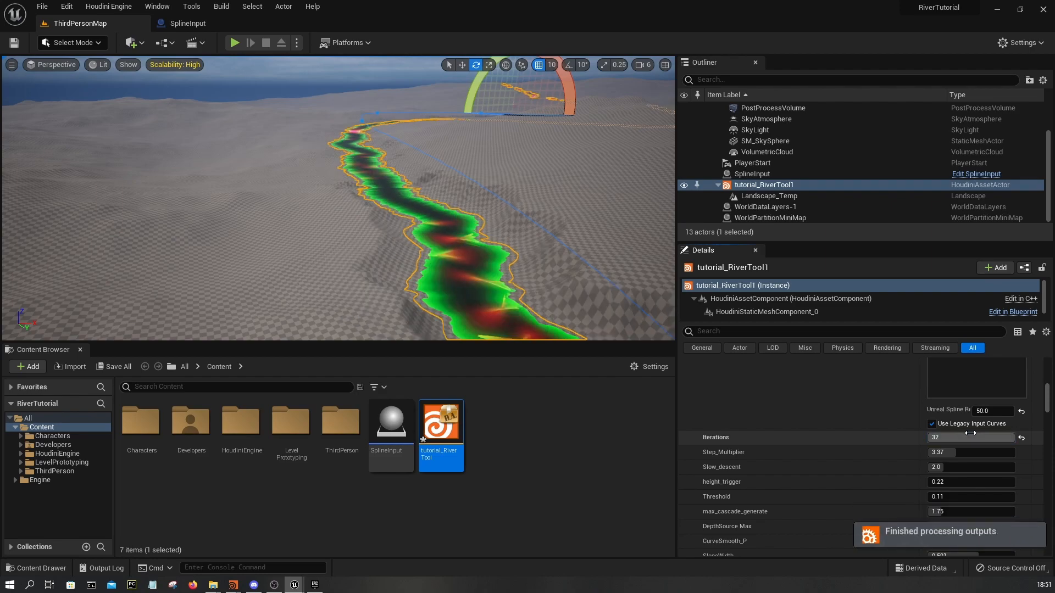
- Set the river tool's Iterations to 64 and compare the river's shape along its course
{"action": "key", "text": "w"}
{"action": "right_click_drag", "start_coordinate": [559, 256], "coordinate": [484, 187]}
{"action": "key", "text": "w"}
{"action": "key", "text": "w"}
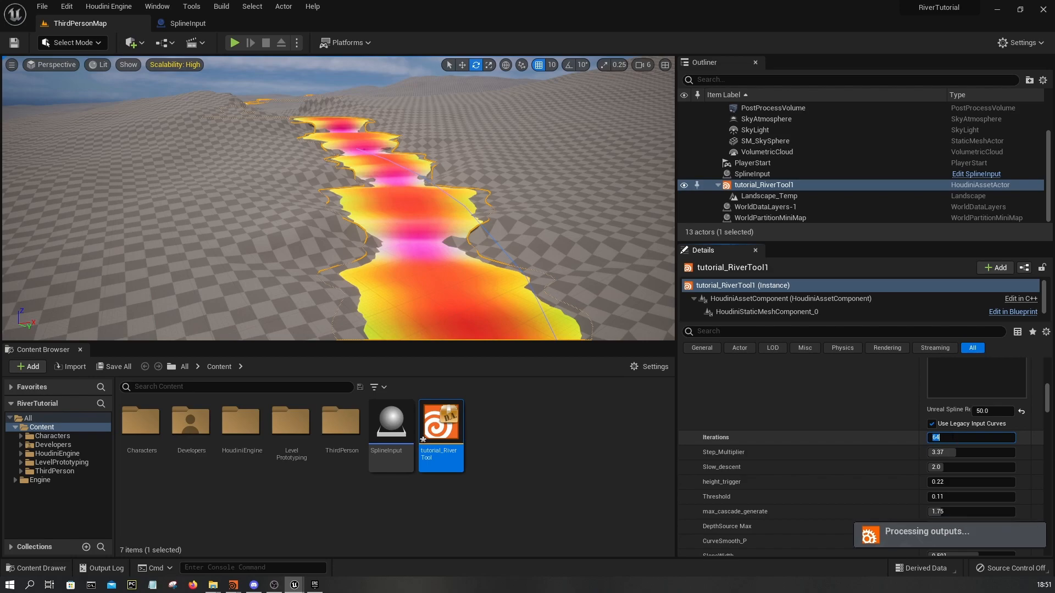
- Set the river tool's Iterations back to 32 while viewing the river from above
{"action": "key", "text": "s"}
{"action": "right_click_drag", "start_coordinate": [417, 236], "coordinate": [459, 294]}
{"action": "key", "text": "w"}
{"action": "left_click", "coordinate": [971, 437]}
{"action": "type", "text": "32"}
{"action": "key", "text": "Return"}
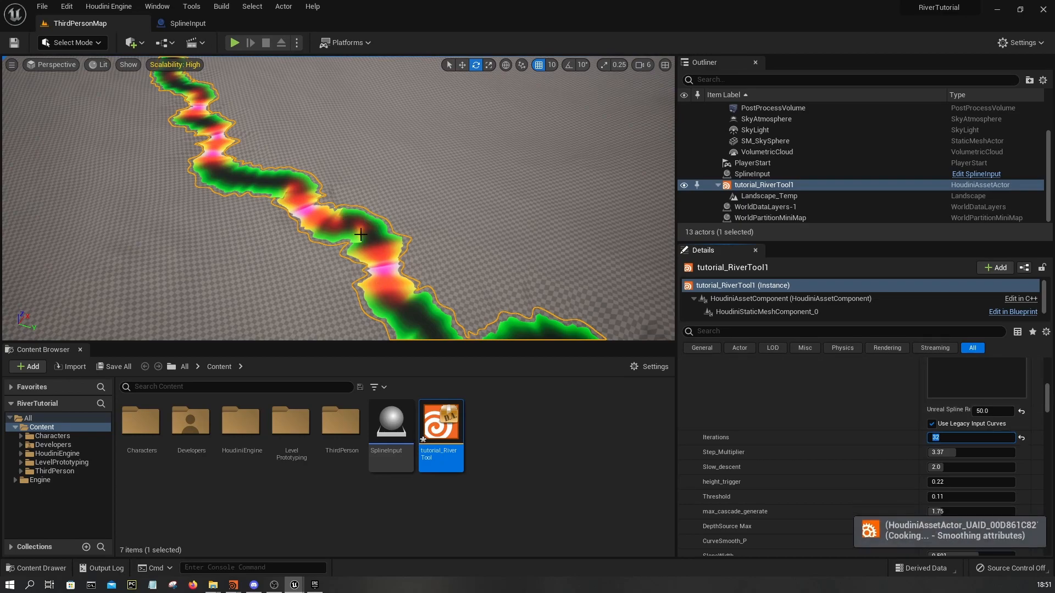
- Set the river tool's Iterations to 42 and check the river along its bends
{"action": "right_click_drag", "start_coordinate": [405, 270], "coordinate": [473, 291]}
{"action": "key", "text": "w"}
{"action": "key", "text": "s"}
{"action": "left_click", "coordinate": [952, 437]}
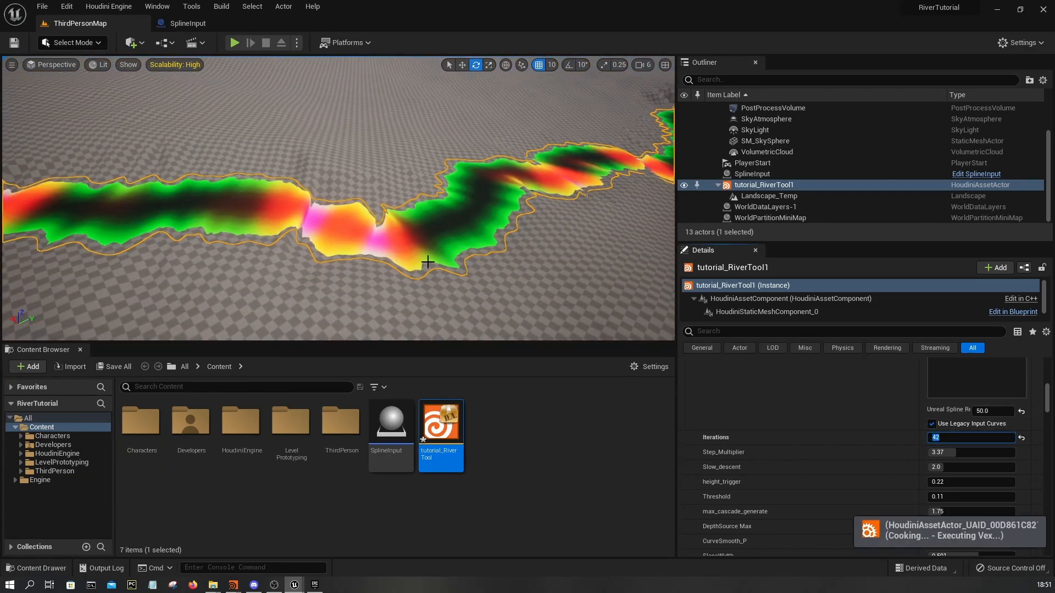
{"action": "right_click_drag", "start_coordinate": [479, 256], "coordinate": [368, 236]}
{"action": "key", "text": "w"}
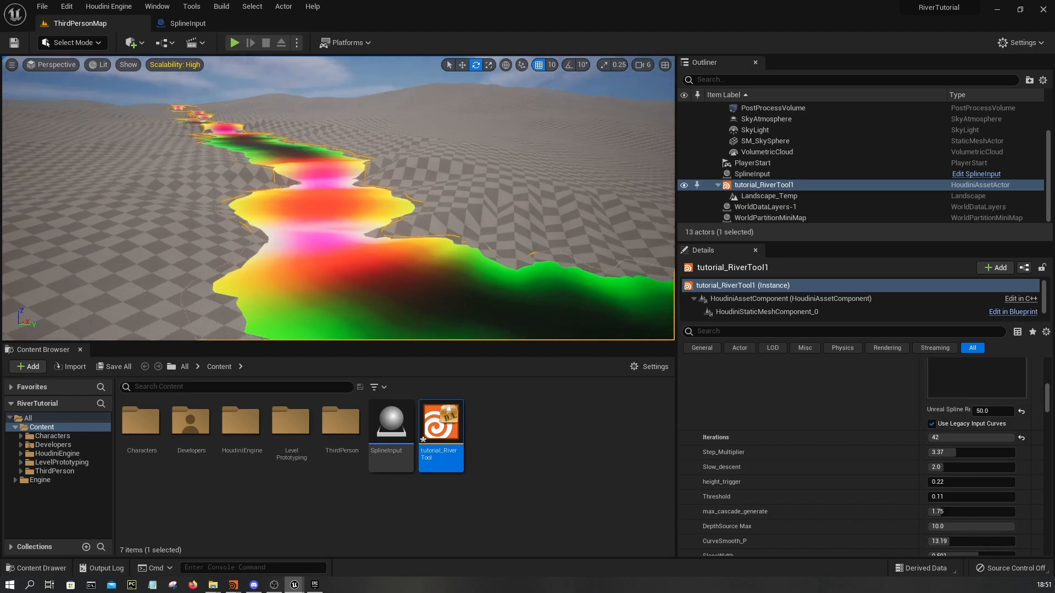
- Set the river tool's Slow_descent to 0 and check the river's descent over the terrain
{"action": "key", "text": "w"}
{"action": "right_click_drag", "start_coordinate": [308, 220], "coordinate": [665, 214]}
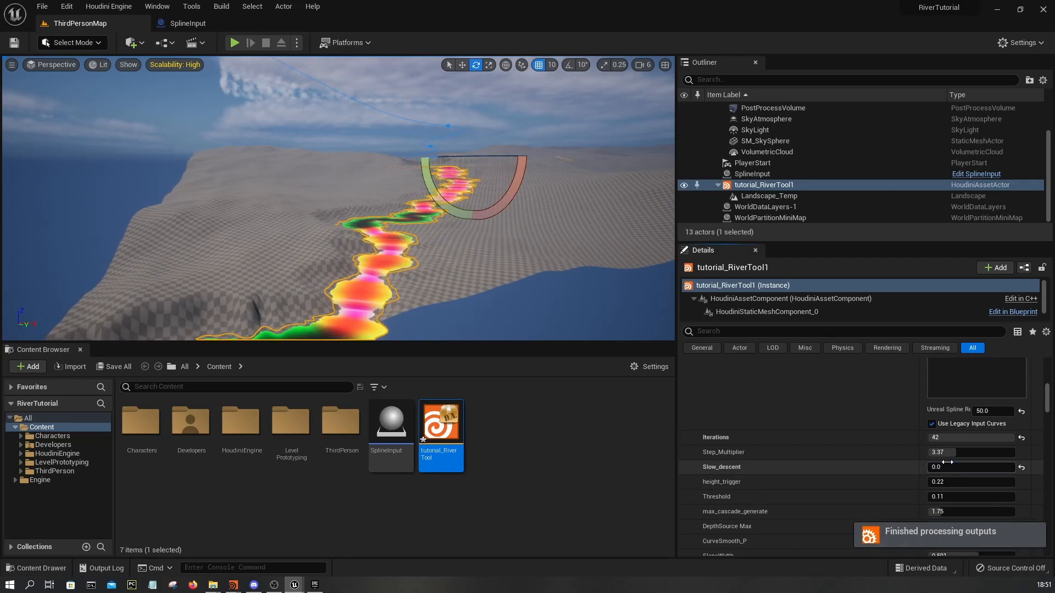
{"action": "key", "text": "w"}
{"action": "right_click_drag", "start_coordinate": [422, 229], "coordinate": [341, 242]}
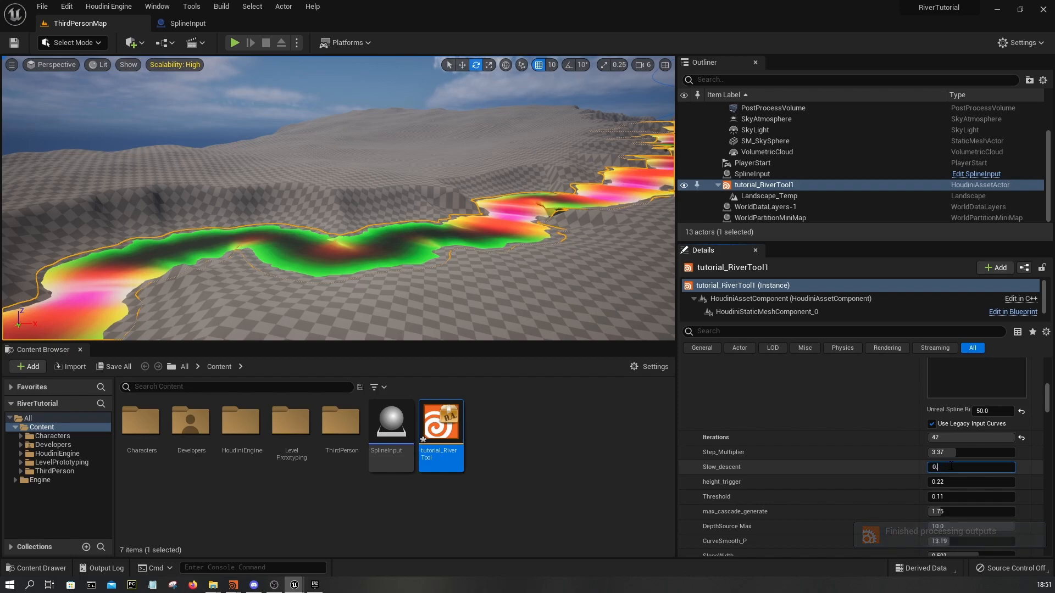
- Set the river tool's Slow_descent to 0.5 and inspect the whole length of the river
{"action": "mouse_move", "coordinate": [411, 248]}
{"action": "right_mouse_down"}
{"action": "mouse_move", "coordinate": [506, 269]}
{"action": "mouse_move", "coordinate": [555, 253]}
{"action": "mouse_move", "coordinate": [425, 248]}
{"action": "right_mouse_up"}
{"action": "key", "text": "s"}
{"action": "key", "text": "w"}
{"action": "right_click_drag", "start_coordinate": [504, 259], "coordinate": [512, 268]}
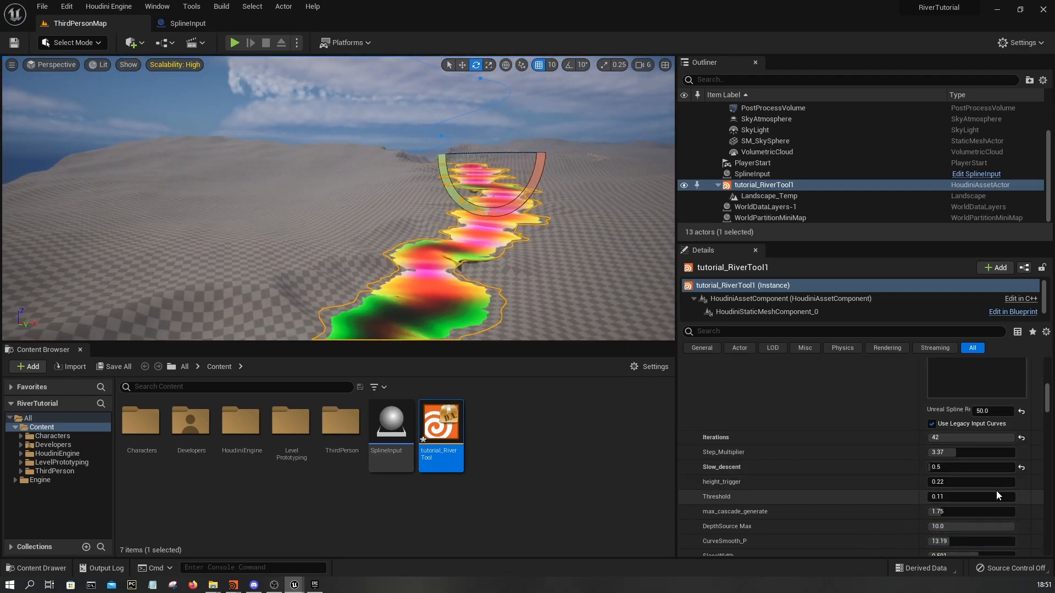
{"action": "right_click_drag", "start_coordinate": [434, 250], "coordinate": [445, 231]}
{"action": "key", "text": "s"}
{"action": "key", "text": "s"}
{"action": "key", "text": "w"}
{"action": "key", "text": "s"}
{"action": "key", "text": "w"}
{"action": "key", "text": "w"}
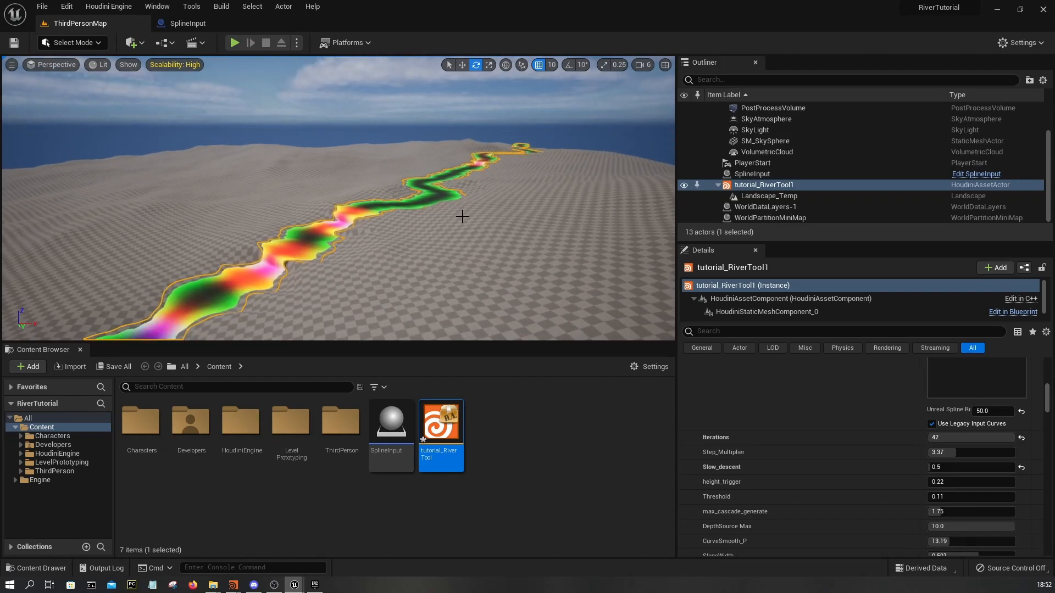
- Set the river tool's ScaleNoiseAmplitude to 1.0
{"action": "scroll", "coordinate": [934, 473], "scroll_direction": "down", "scroll_amount": 3}
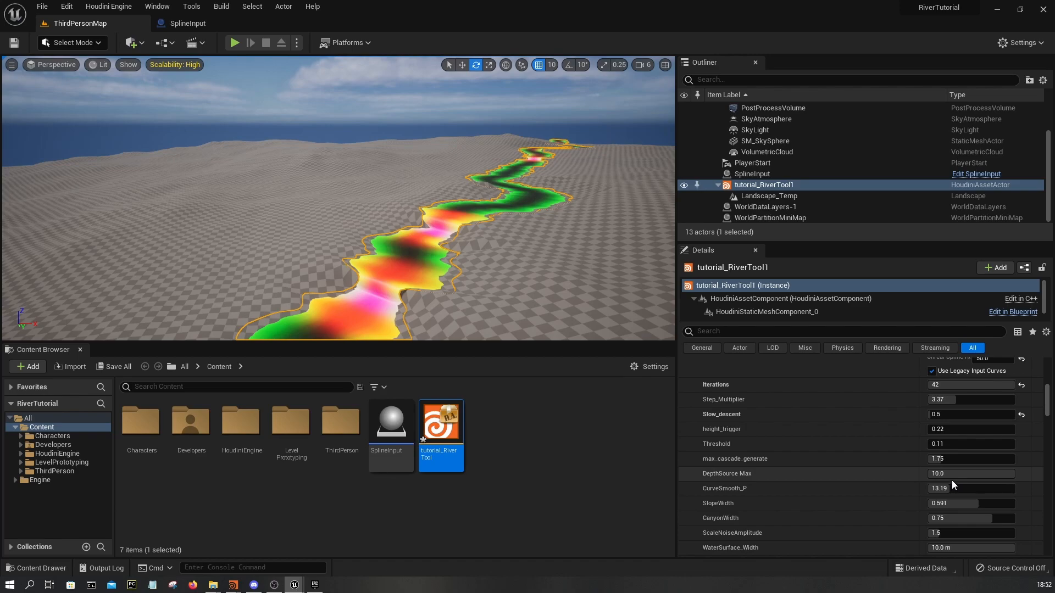
{"action": "scroll", "coordinate": [944, 520], "scroll_direction": "down", "scroll_amount": 2}
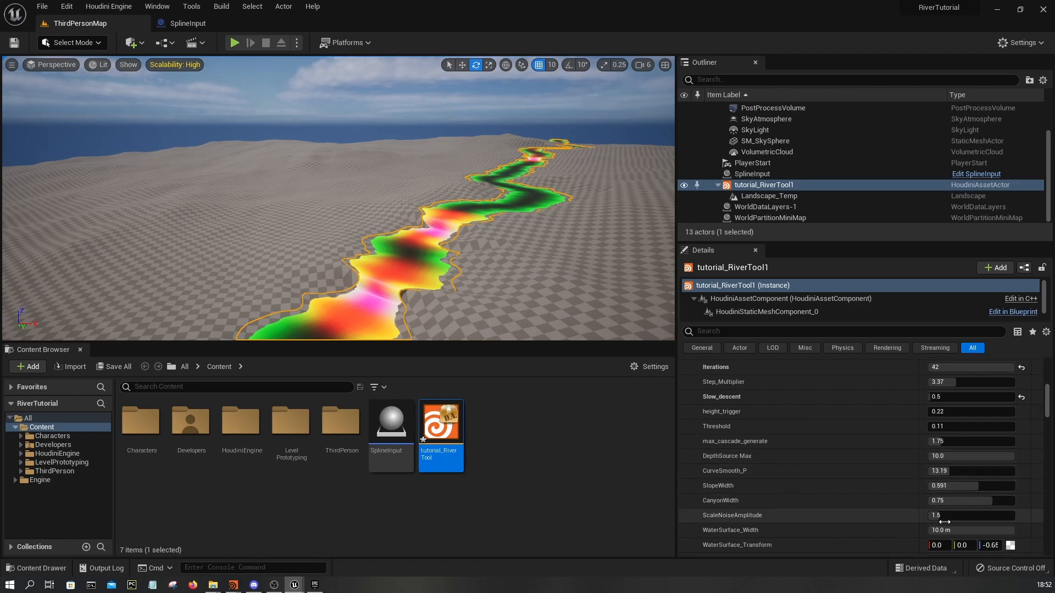
{"action": "right_click_drag", "start_coordinate": [473, 236], "coordinate": [610, 261]}
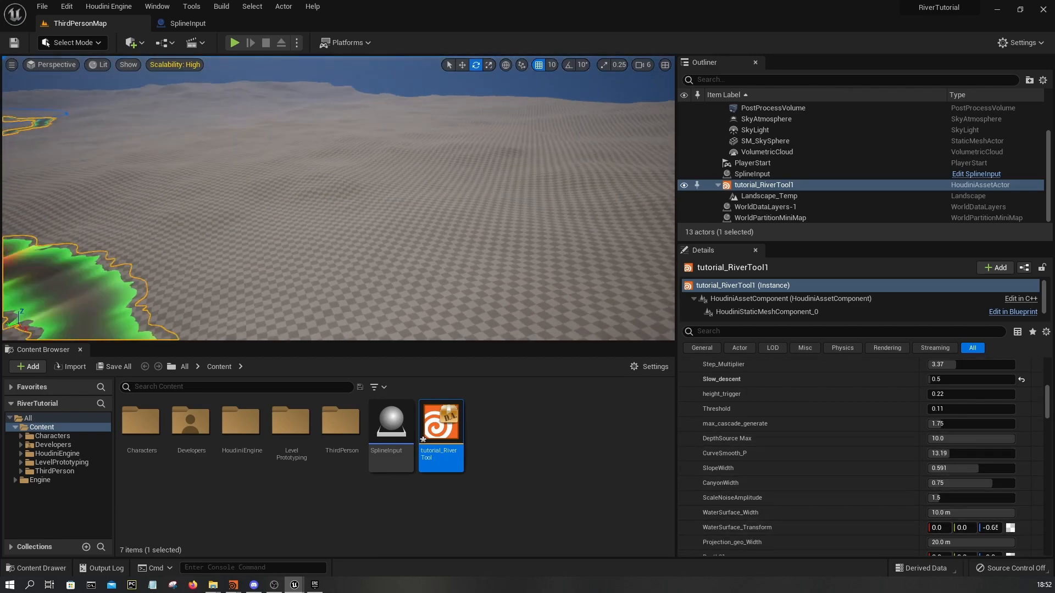
{"action": "key", "text": "w"}
{"action": "right_click_drag", "start_coordinate": [216, 190], "coordinate": [260, 217]}
{"action": "key", "text": "s"}
{"action": "key", "text": "w"}
{"action": "key", "text": "w"}
{"action": "key", "text": "s"}
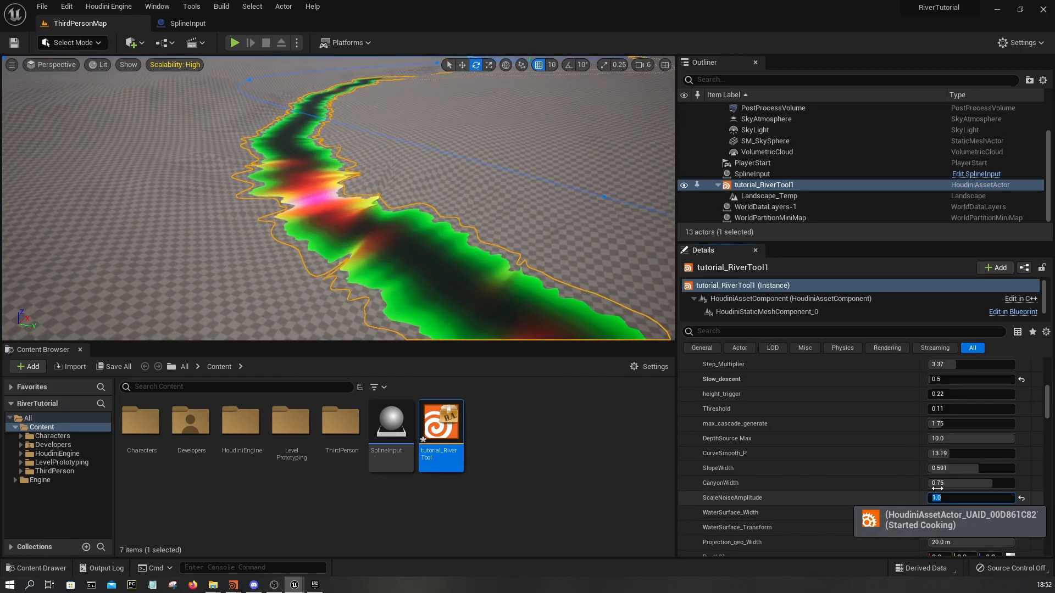
- Try ScaleNoiseAmplitude at 0 to compare the river's width, and return it to 1.0
{"action": "right_click_drag", "start_coordinate": [455, 238], "coordinate": [424, 213]}
{"action": "key", "text": "s"}
{"action": "key", "text": "w"}
{"action": "key", "text": "w"}
{"action": "key", "text": "w"}
{"action": "left_click", "coordinate": [964, 500]}
{"action": "type", "text": "0"}
{"action": "key", "text": "Return"}
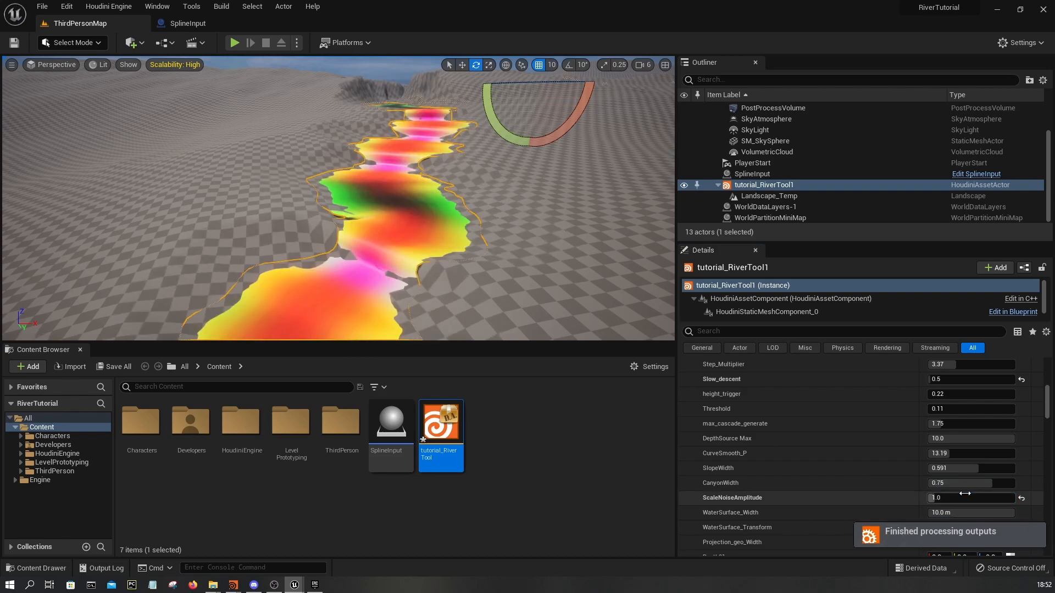
{"action": "key", "text": "Return"}
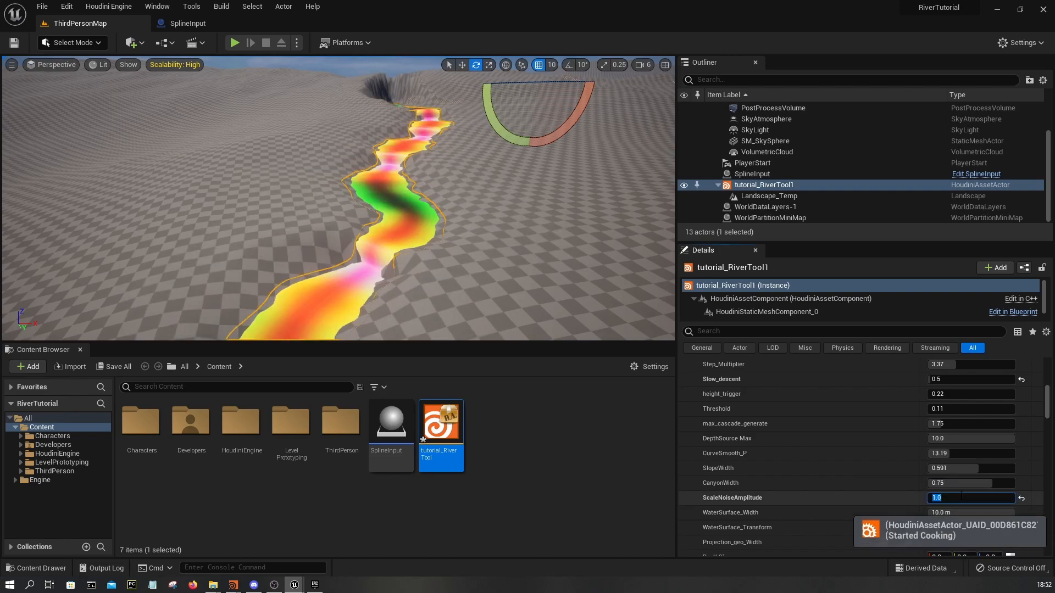
- Set the river tool's ScaleNoiseAmplitude to 1.15
{"action": "left_click", "coordinate": [960, 498]}
{"action": "type", "text": "1"}
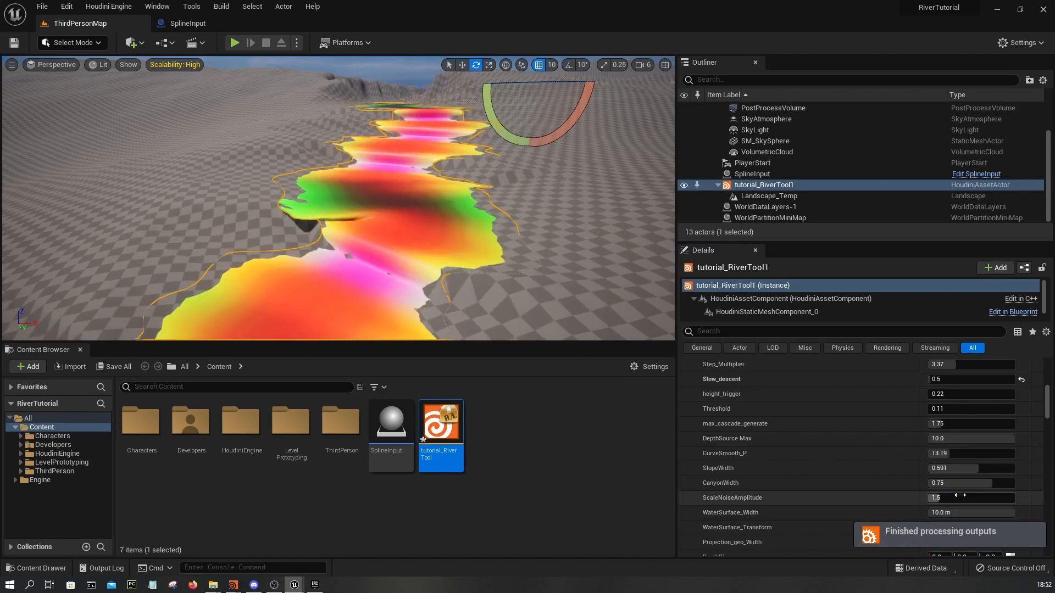
{"action": "key", "text": "Return"}
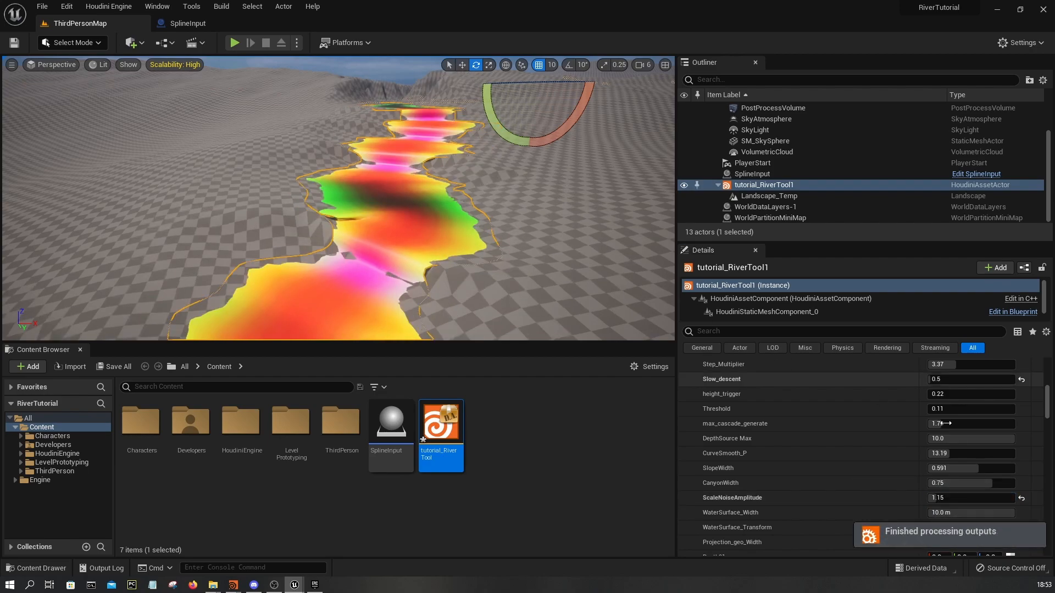
- Select the SplineInput actor's end point beyond the terrain, move it up to the terrain's corner, and check the river's course
{"action": "right_click_drag", "start_coordinate": [502, 247], "coordinate": [393, 231]}
{"action": "left_click", "coordinate": [383, 233]}
{"action": "key", "text": "f"}
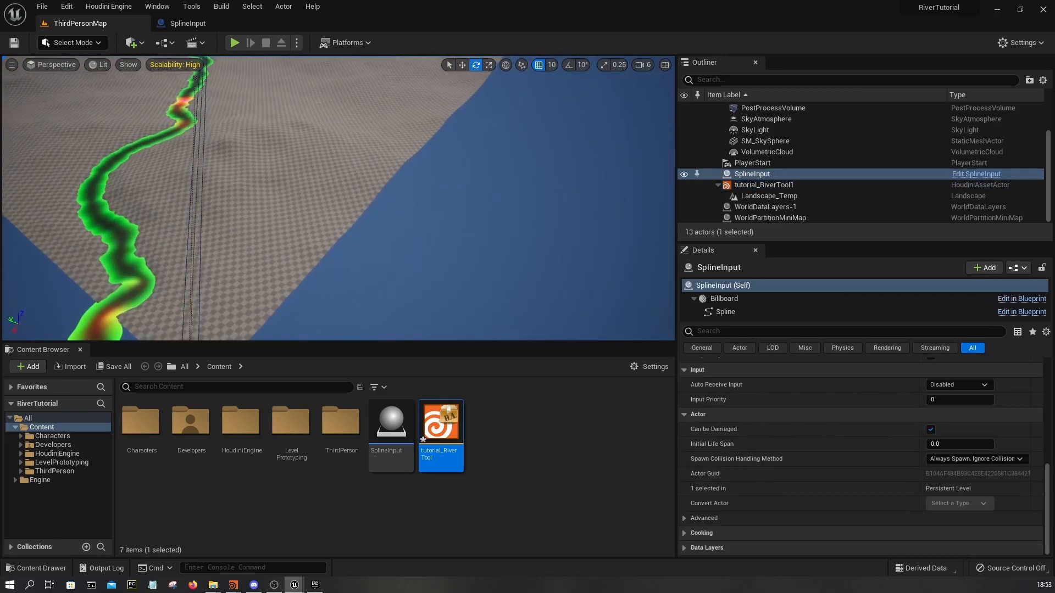
{"action": "right_click_drag", "start_coordinate": [420, 246], "coordinate": [265, 248]}
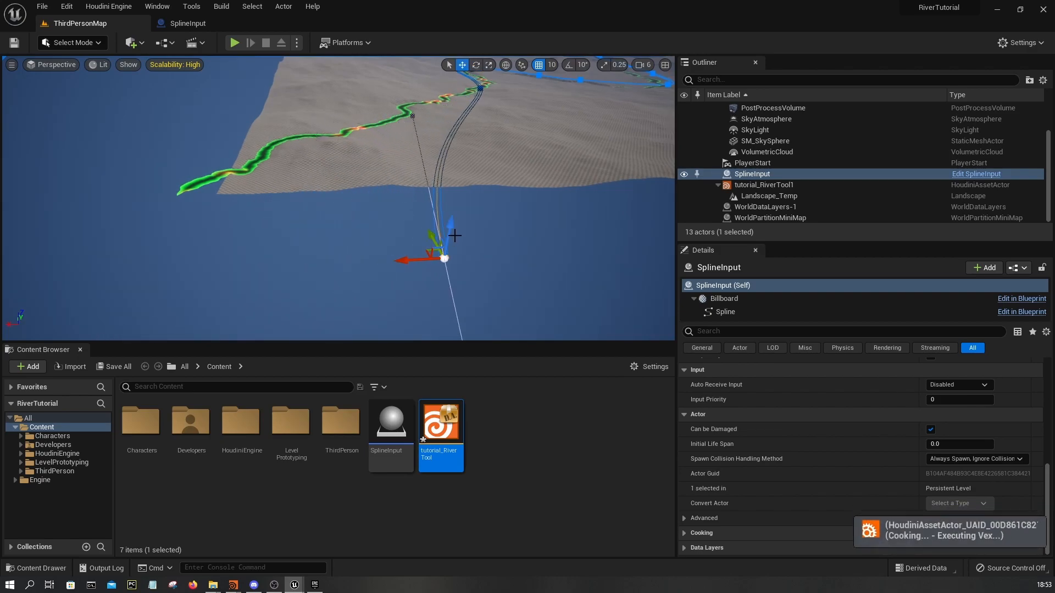
{"action": "left_click_drag", "start_coordinate": [458, 154], "coordinate": [462, 116]}
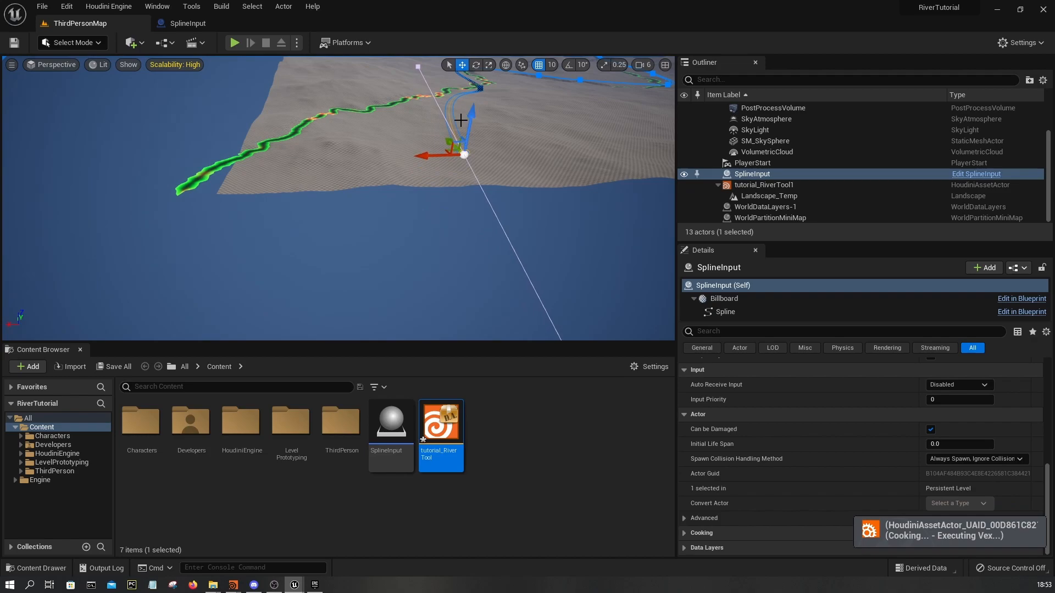
{"action": "right_click_drag", "start_coordinate": [419, 251], "coordinate": [458, 266]}
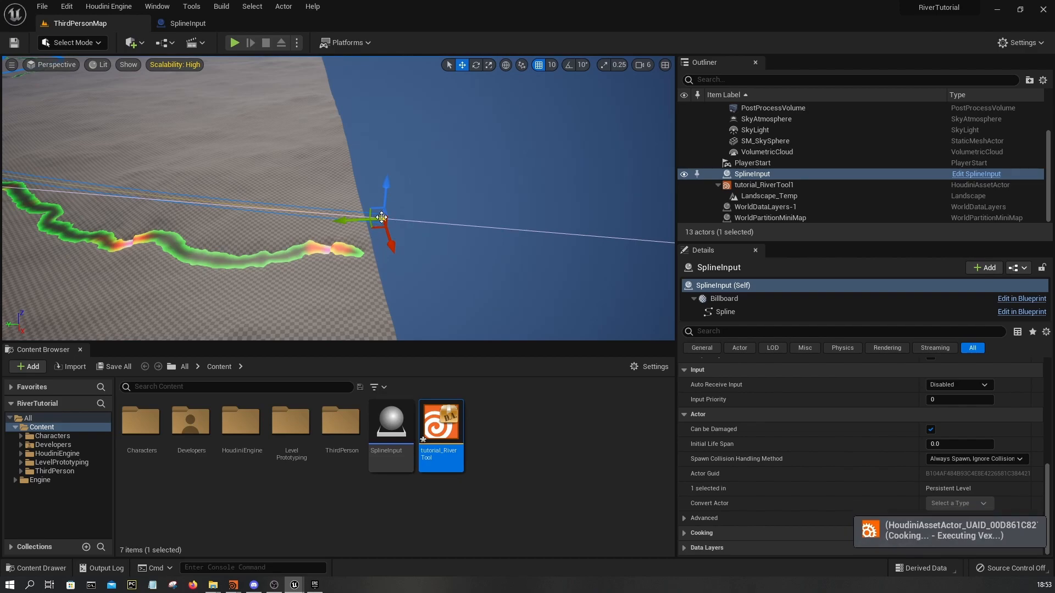
{"action": "right_click_drag", "start_coordinate": [417, 242], "coordinate": [332, 262]}
{"action": "scroll", "coordinate": [813, 404], "scroll_direction": "down", "scroll_amount": 6}
{"action": "scroll", "coordinate": [852, 467], "scroll_direction": "up", "scroll_amount": 3}
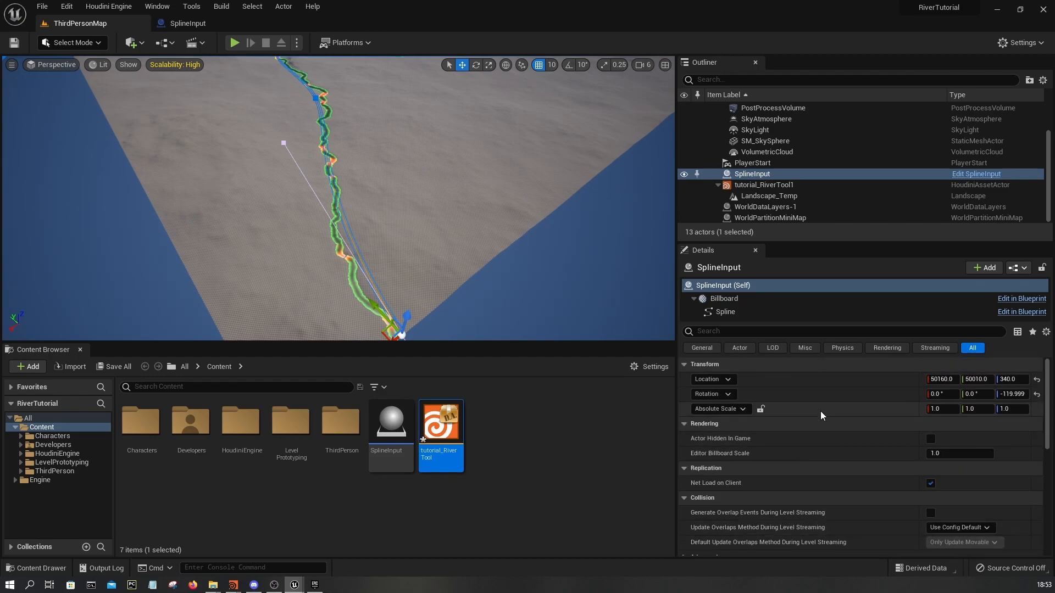
{"action": "right_click_drag", "start_coordinate": [407, 308], "coordinate": [408, 319]}
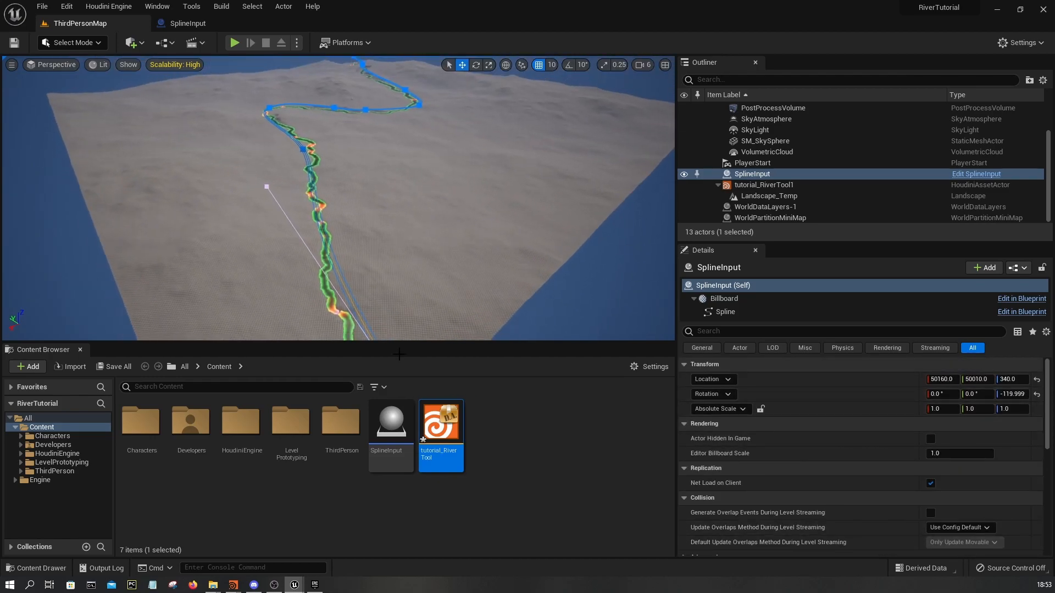
{"action": "mouse_move", "coordinate": [424, 222]}
{"action": "right_mouse_down"}
{"action": "mouse_move", "coordinate": [419, 228]}
{"action": "mouse_move", "coordinate": [424, 221]}
{"action": "right_mouse_up"}
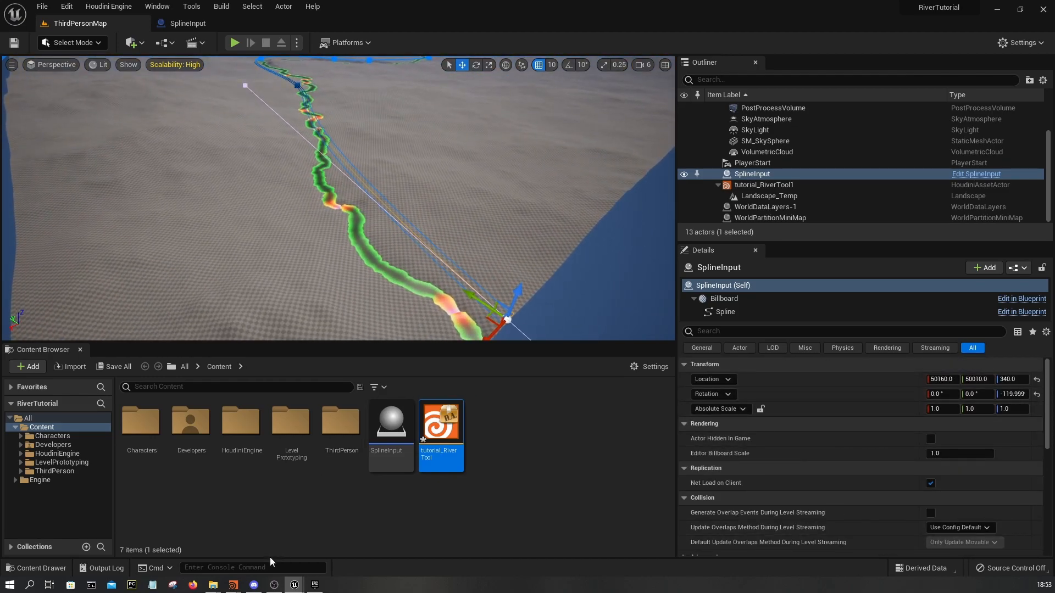
- Switch to Houdini and examine the scale ramps on the water_surface and projection_geo Sweep nodes
{"action": "left_click", "coordinate": [174, 541]}
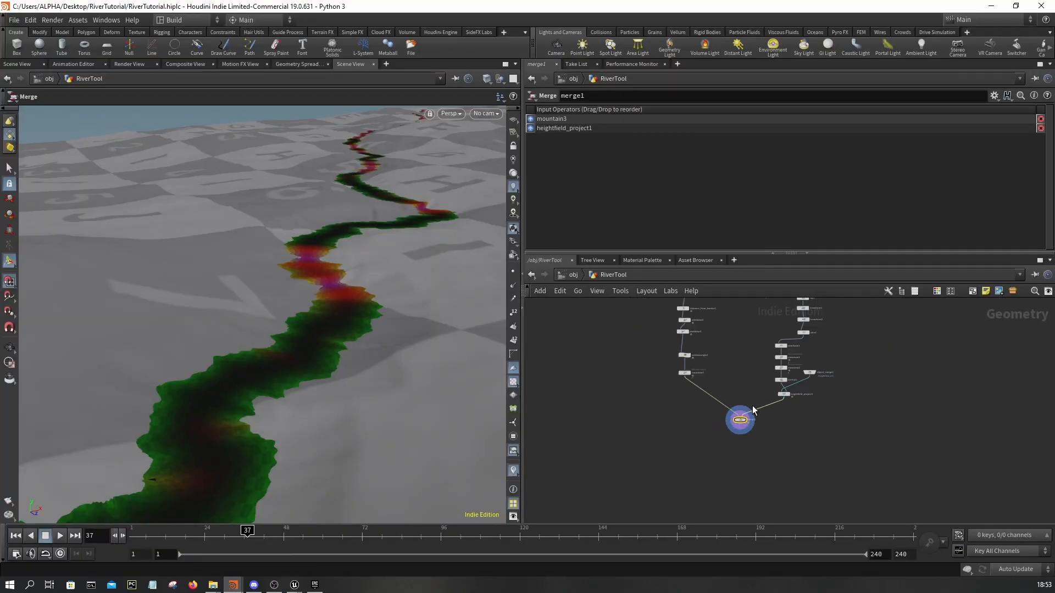
{"action": "scroll", "coordinate": [736, 388], "scroll_direction": "up", "scroll_amount": 2}
{"action": "middle_click_drag", "start_coordinate": [700, 447], "coordinate": [766, 499]}
{"action": "scroll", "coordinate": [717, 398], "scroll_direction": "down", "scroll_amount": 1}
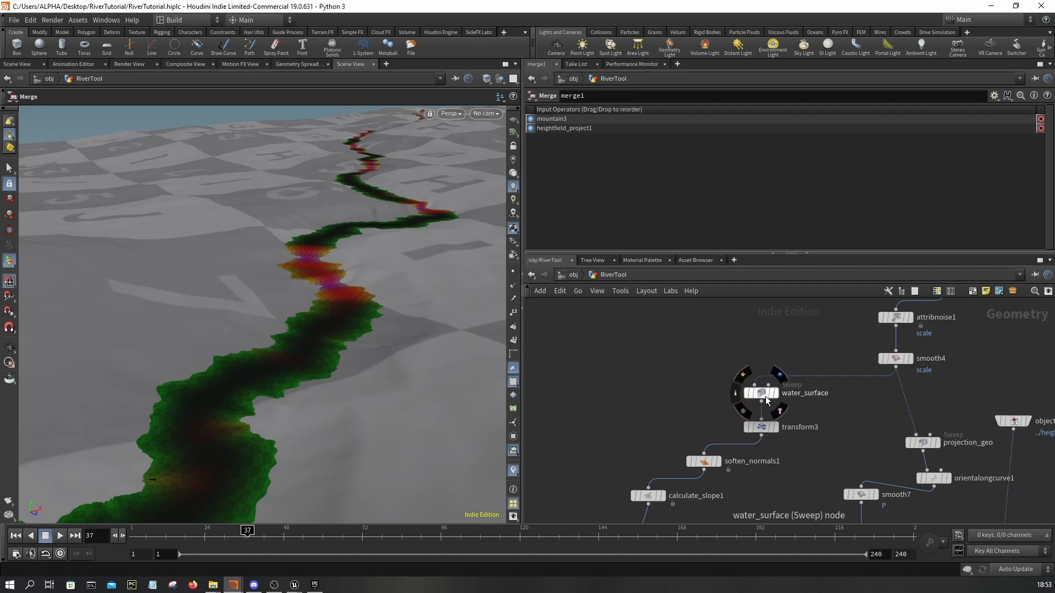
{"action": "left_click", "coordinate": [767, 399]}
{"action": "scroll", "coordinate": [645, 174], "scroll_direction": "down", "scroll_amount": 6}
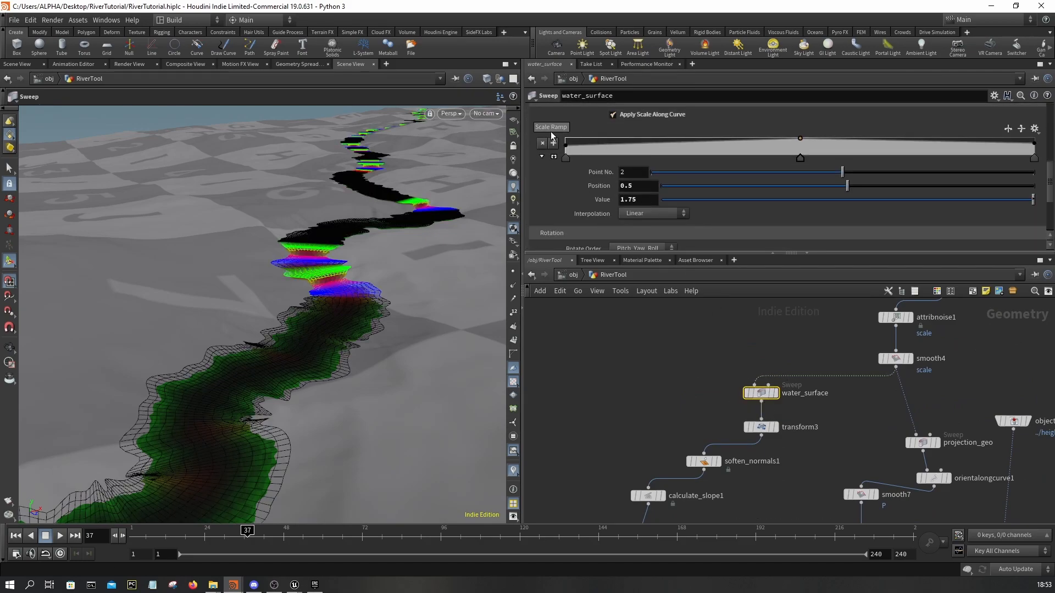
{"action": "scroll", "coordinate": [668, 367], "scroll_direction": "down", "scroll_amount": 2}
{"action": "middle_click_drag", "start_coordinate": [635, 385], "coordinate": [632, 387]}
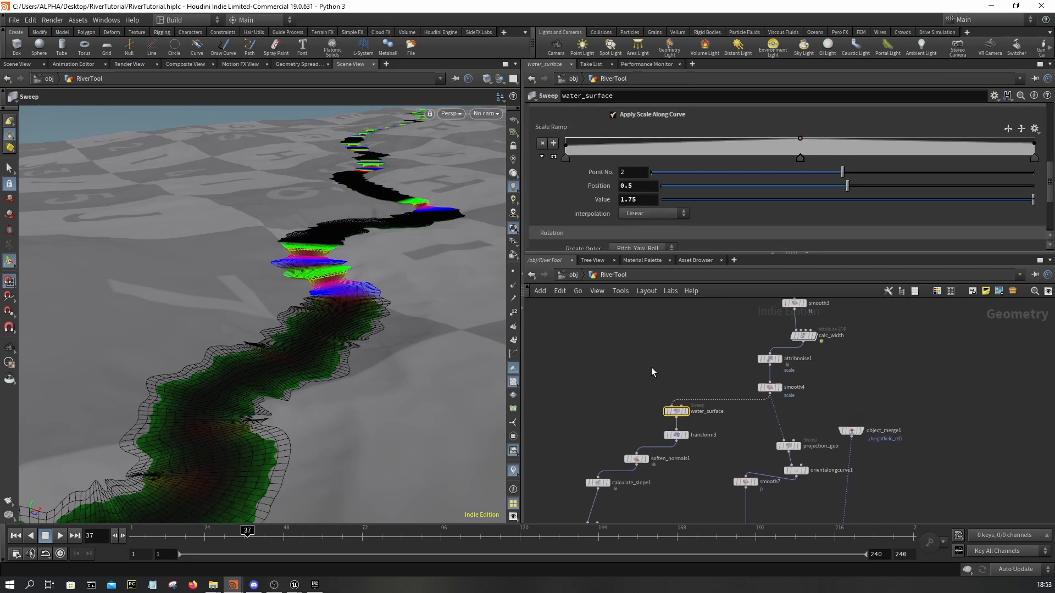
{"action": "middle_click_drag", "start_coordinate": [818, 468], "coordinate": [808, 429]}
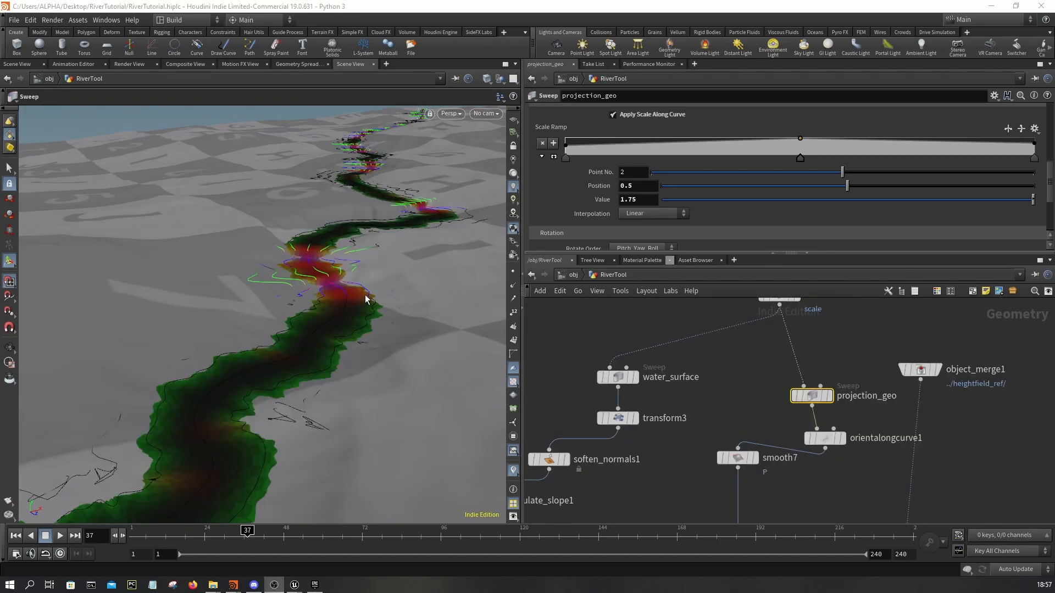
- Expose the water_surface Sweep's Scale Ramp as a parameter at the end of the river tool asset's parameter list
{"action": "left_click", "coordinate": [618, 377]}
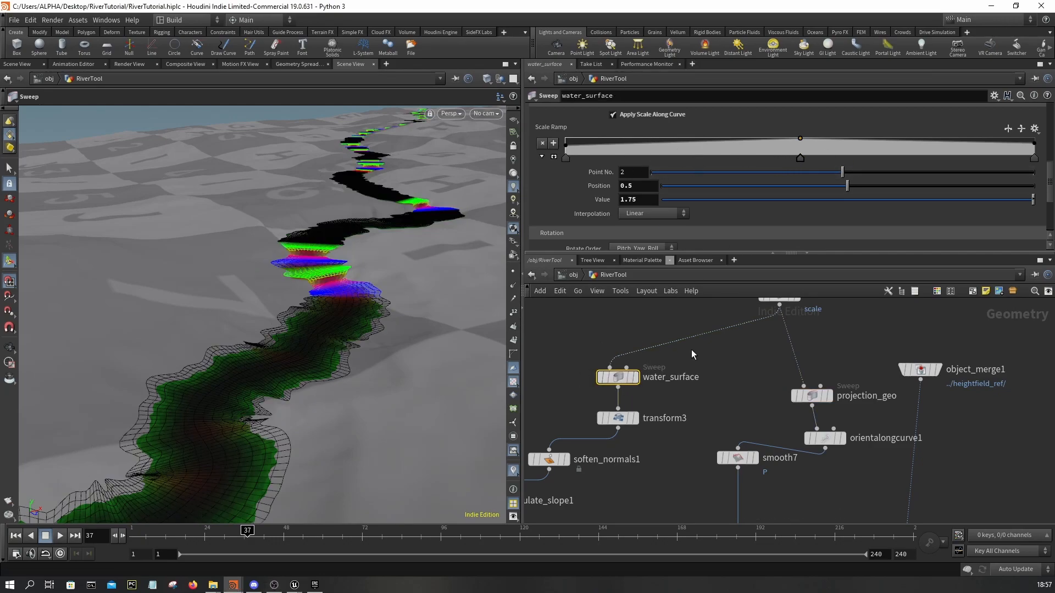
{"action": "right_click", "coordinate": [609, 282]}
{"action": "left_click", "coordinate": [637, 530]}
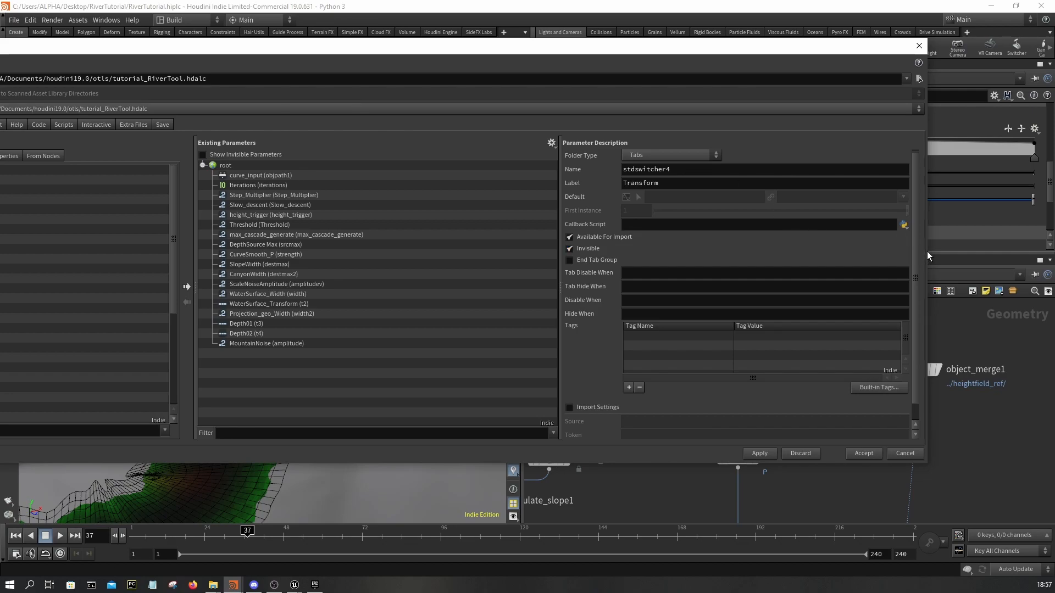
{"action": "left_click_drag", "start_coordinate": [928, 252], "coordinate": [516, 269]}
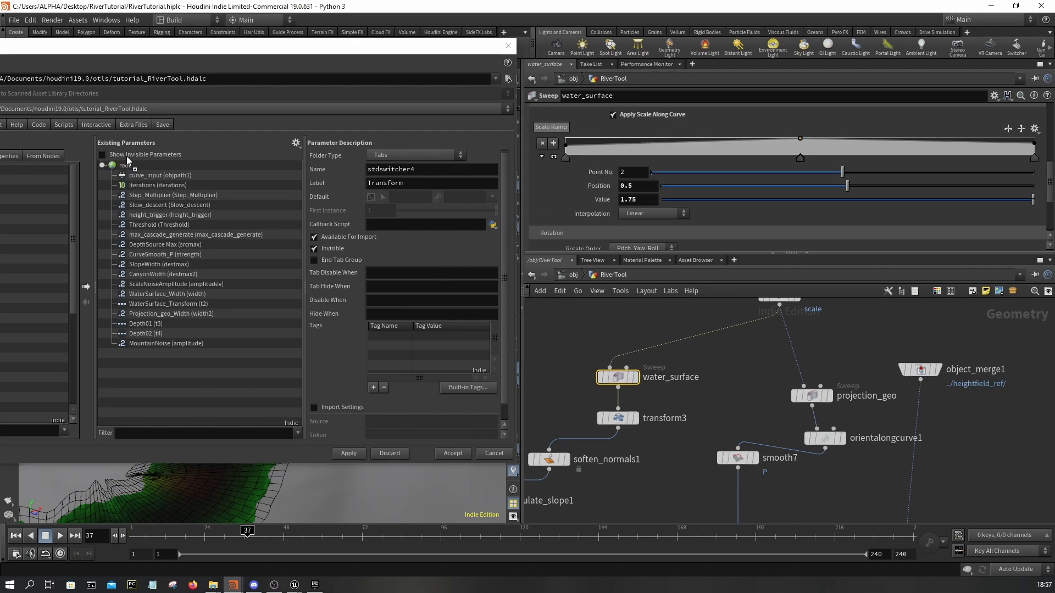
{"action": "left_click_drag", "start_coordinate": [125, 166], "coordinate": [134, 245]}
- Link the exposed Scale Ramp to projection_geo's scaleramp as well, accept the asset changes, and check the ramp on both Sweep nodes
{"action": "left_click_drag", "start_coordinate": [516, 270], "coordinate": [615, 270]}
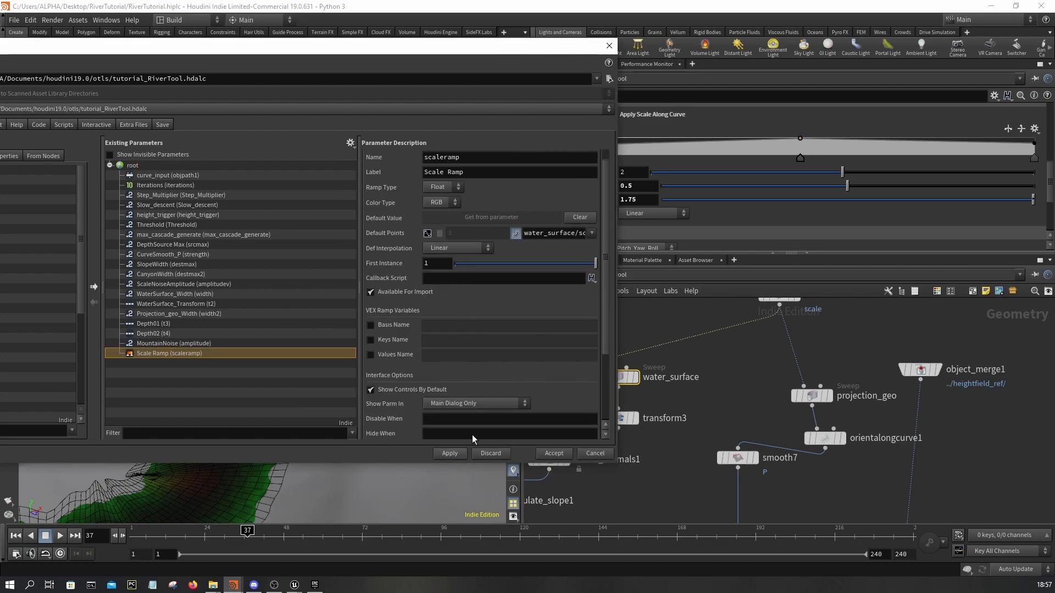
{"action": "left_click", "coordinate": [516, 233]}
{"action": "left_click_drag", "start_coordinate": [617, 228], "coordinate": [701, 230]}
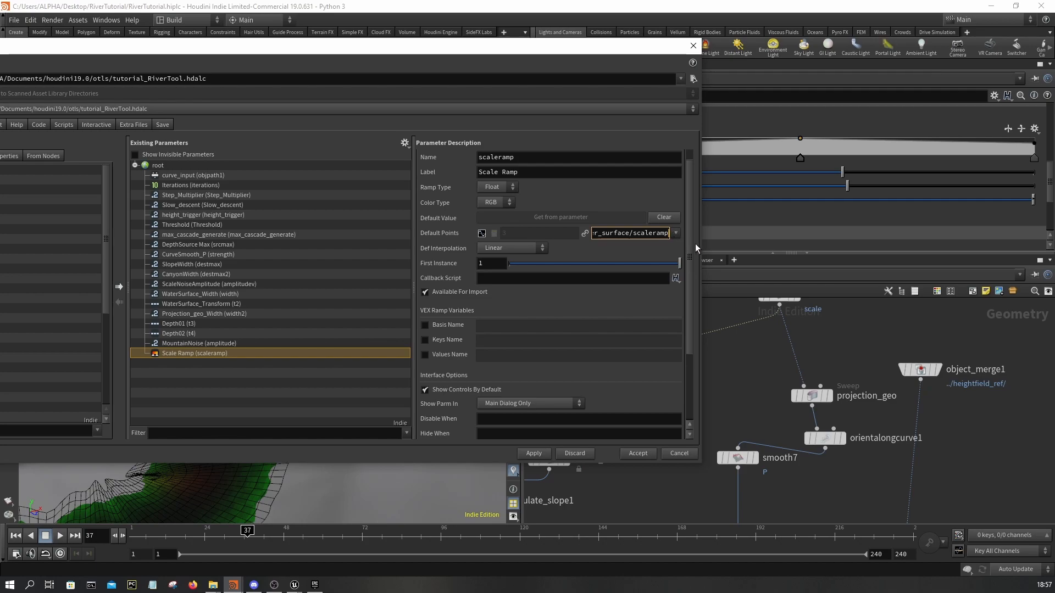
{"action": "key", "text": "BackSpace"}
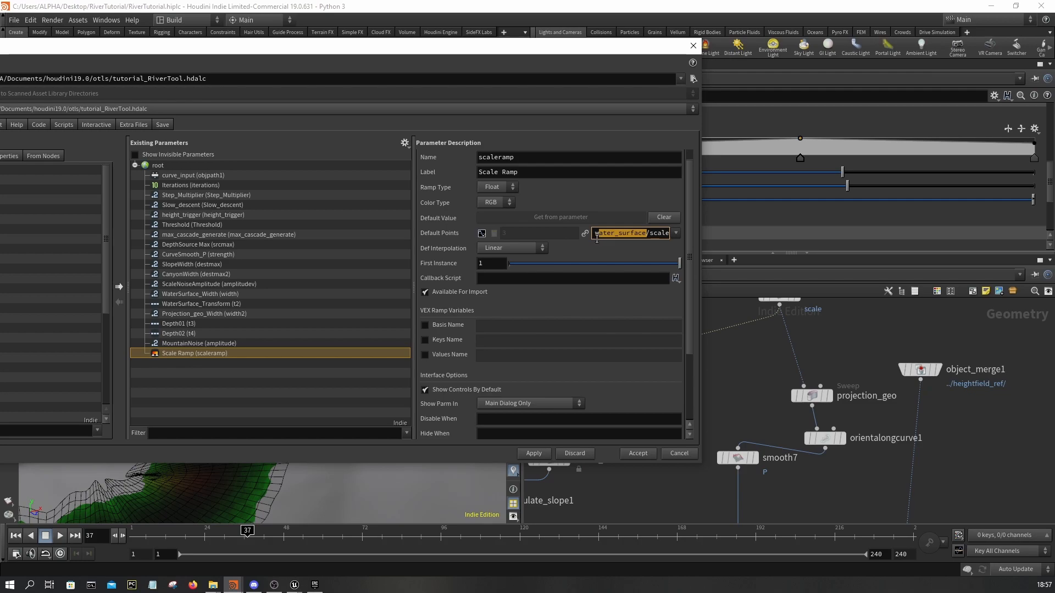
{"action": "type", "text": "projection_geo/scal"}
{"action": "left_click", "coordinate": [541, 455]}
{"action": "left_click", "coordinate": [644, 455]}
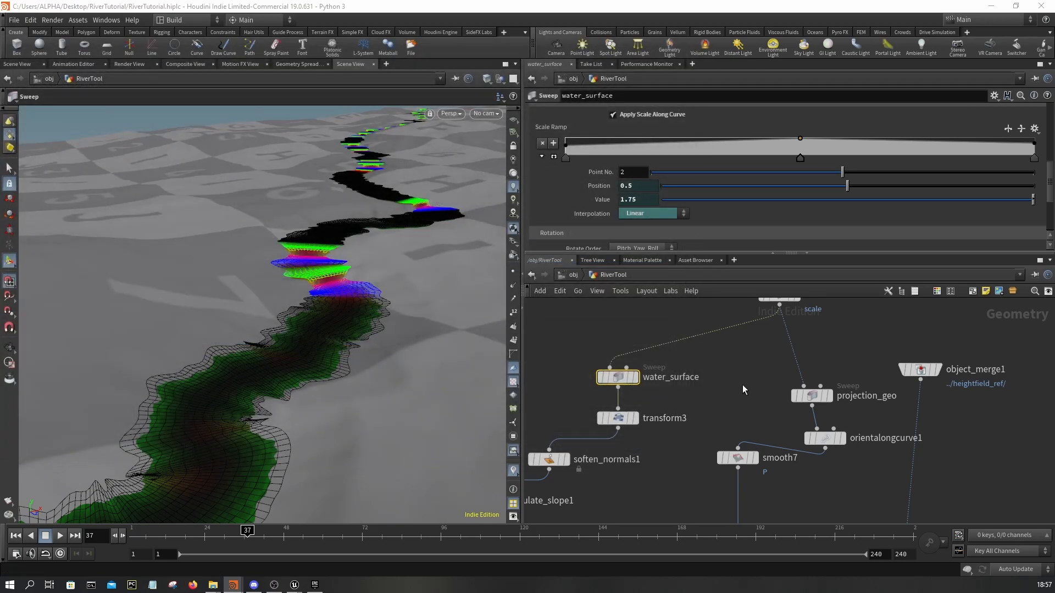
{"action": "scroll", "coordinate": [791, 396], "scroll_direction": "down", "scroll_amount": 1}
{"action": "left_click", "coordinate": [811, 397]}
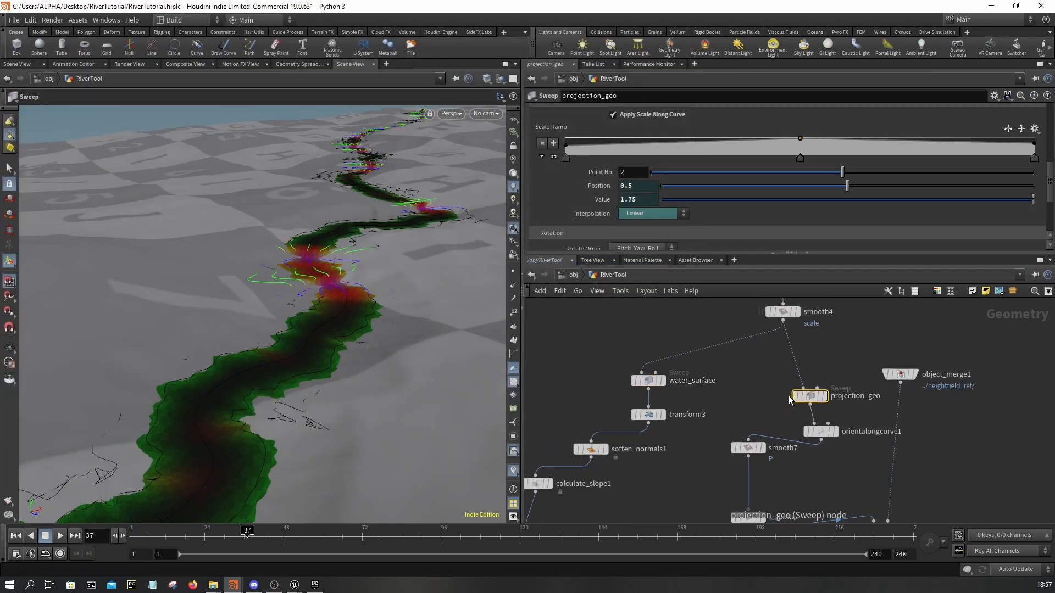
{"action": "left_click", "coordinate": [651, 384]}
{"action": "left_click", "coordinate": [810, 396]}
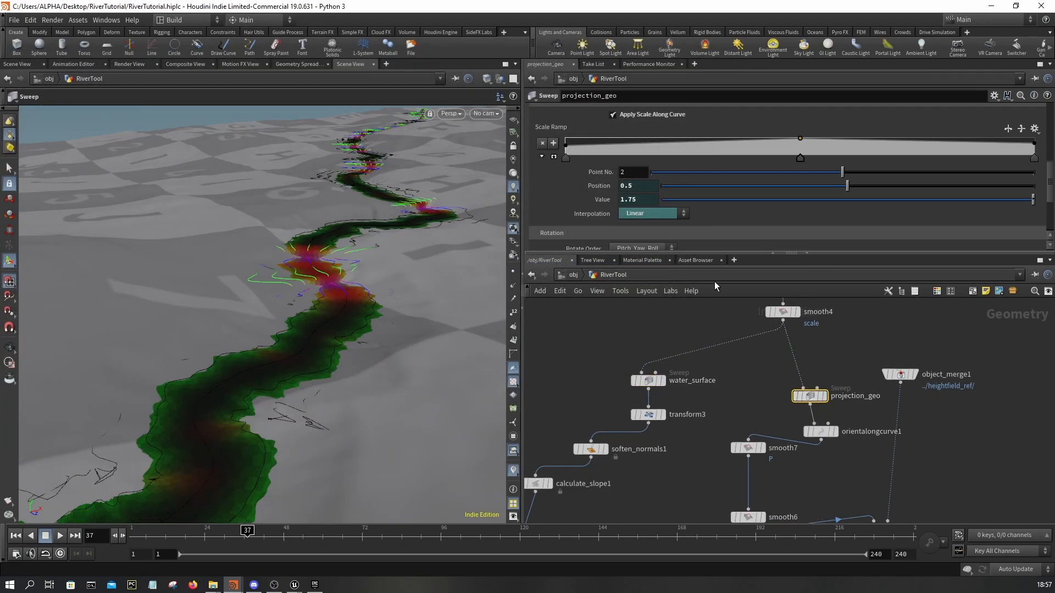
- Select the merge1 node at the end of the network, and save the tutorial_RiverTool asset and the scene file
{"action": "scroll", "coordinate": [715, 390], "scroll_direction": "down", "scroll_amount": 5}
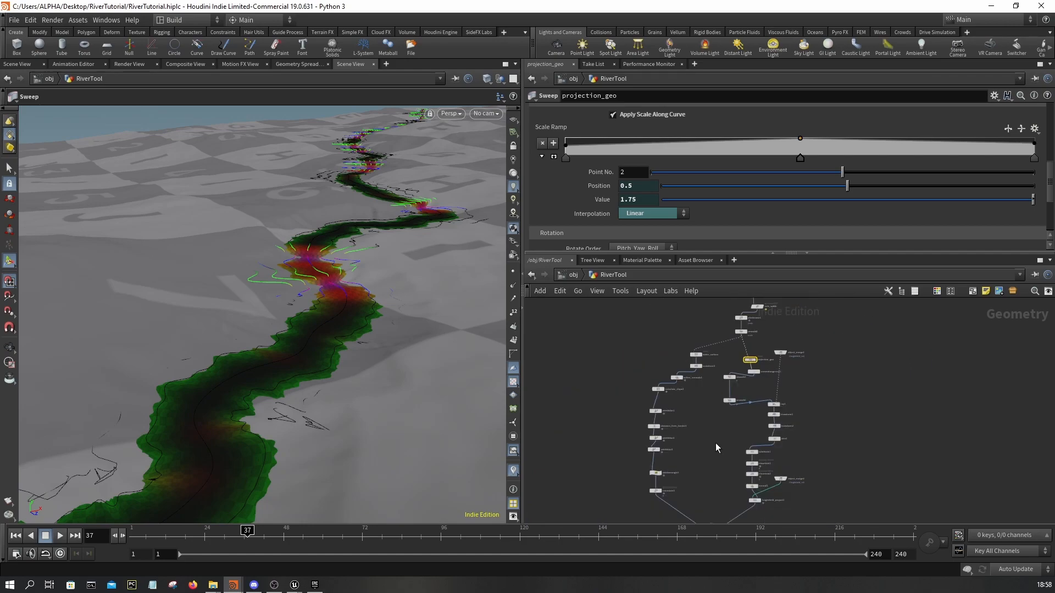
{"action": "scroll", "coordinate": [722, 440], "scroll_direction": "up", "scroll_amount": 5}
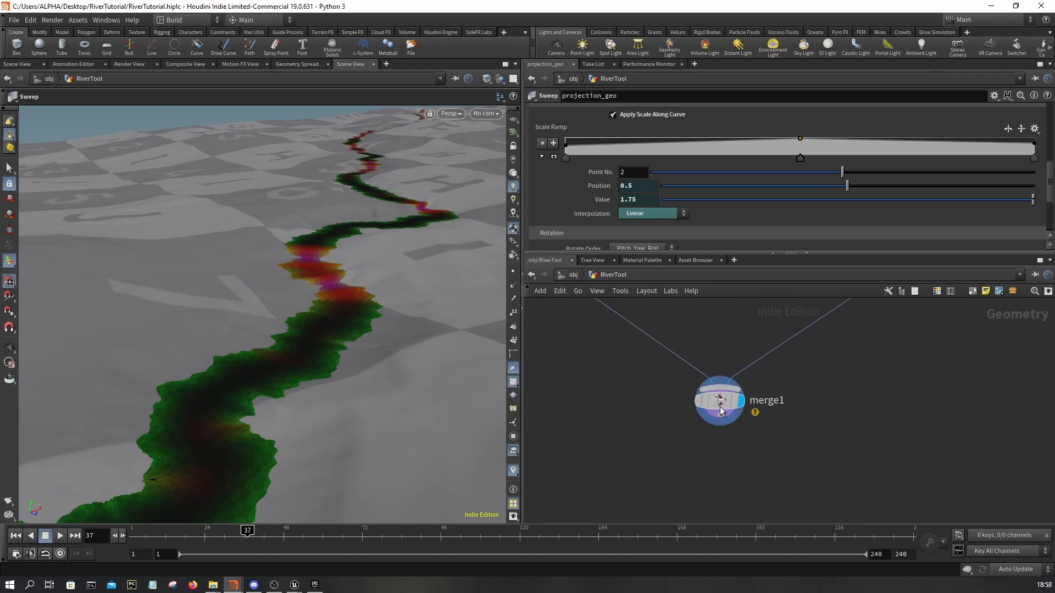
{"action": "left_click", "coordinate": [720, 401]}
{"action": "left_click", "coordinate": [77, 19]}
{"action": "mouse_move", "coordinate": [115, 83]}
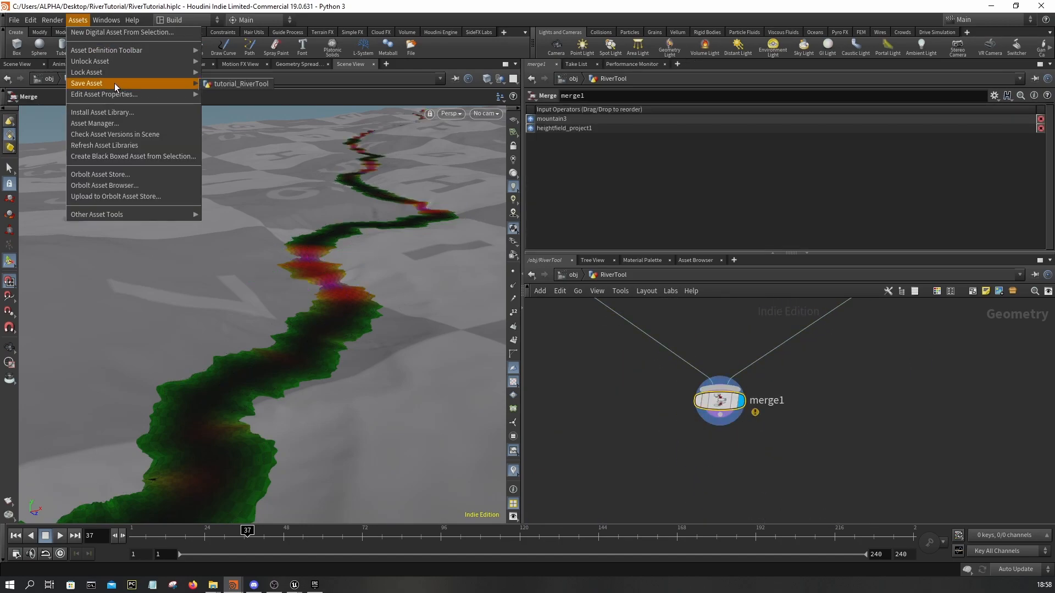
{"action": "left_click", "coordinate": [213, 84]}
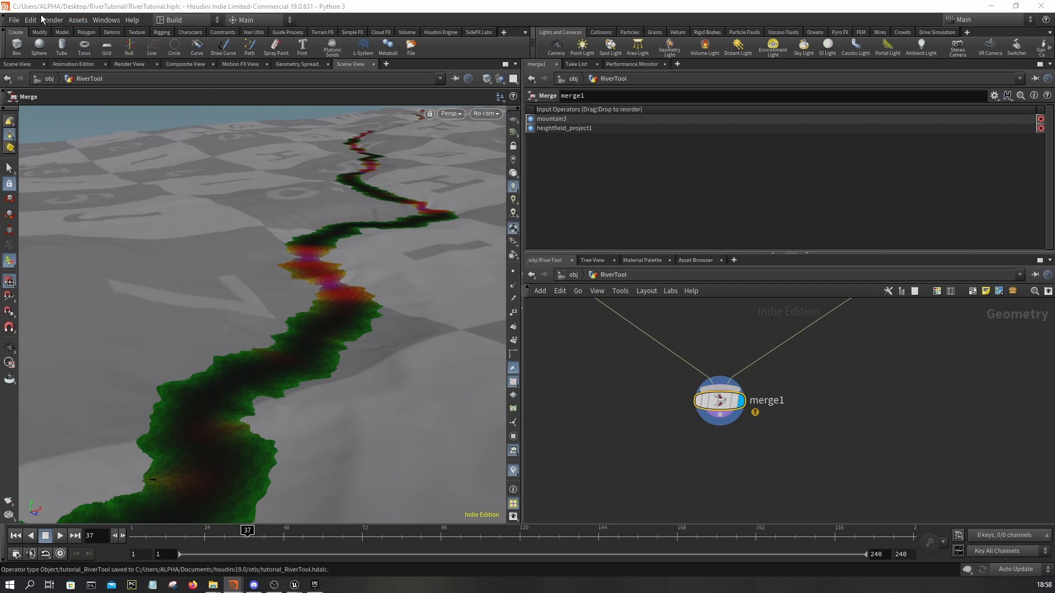
{"action": "left_click", "coordinate": [15, 20]}
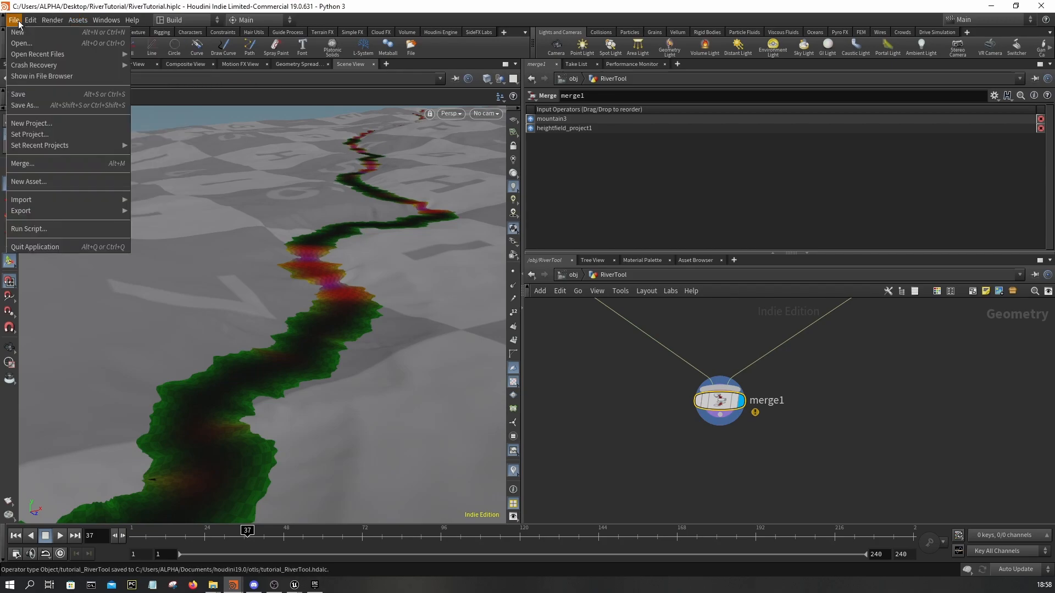
{"action": "left_click", "coordinate": [43, 96]}
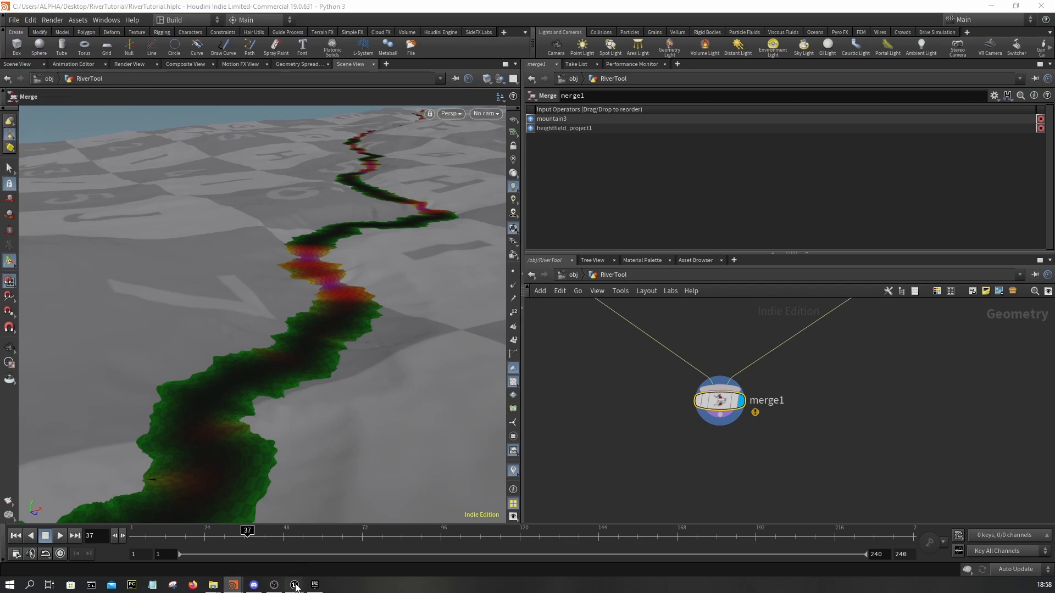
- Switch to Unreal and reimport the tutorial_RiverTool asset so the river actor recooks
{"action": "mouse_move", "coordinate": [295, 585]}
{"action": "left_click", "coordinate": [377, 540]}
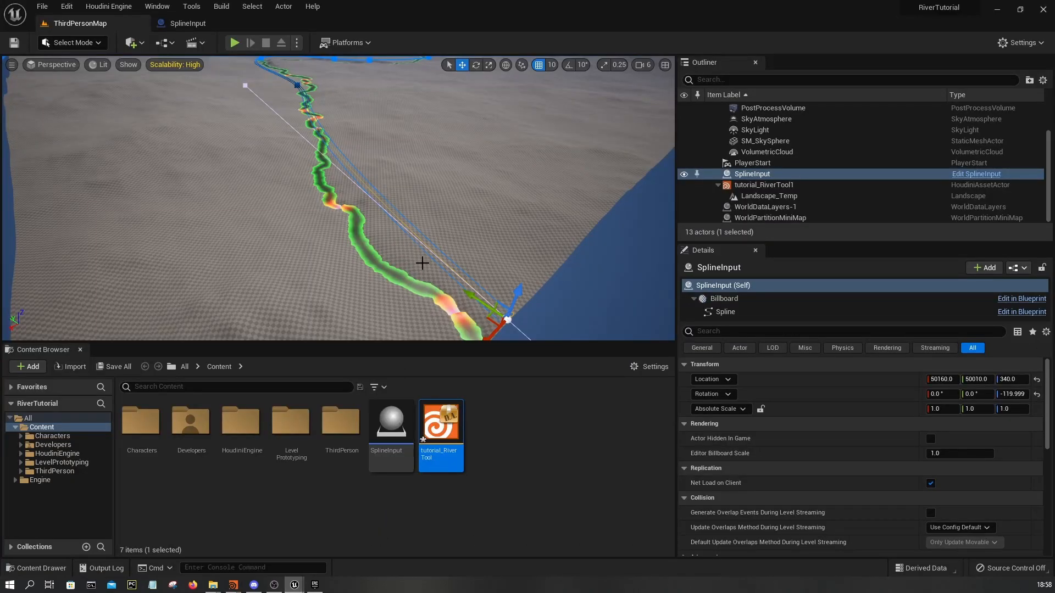
{"action": "right_click_drag", "start_coordinate": [434, 266], "coordinate": [384, 308]}
{"action": "key", "text": "g"}
{"action": "key", "text": "g"}
{"action": "key", "text": "w"}
{"action": "right_click", "coordinate": [441, 434]}
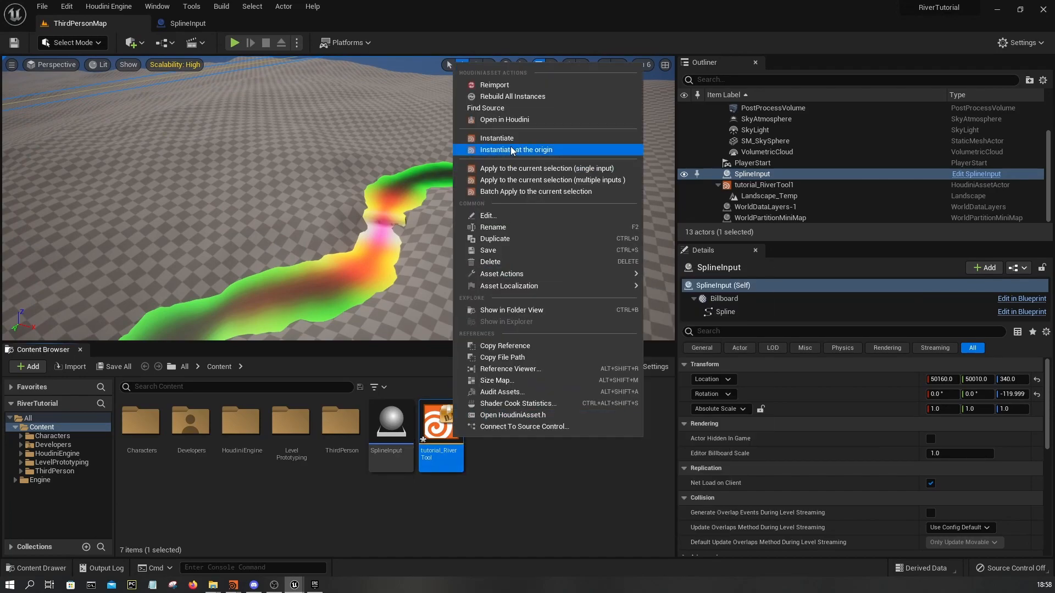
{"action": "left_click", "coordinate": [501, 85]}
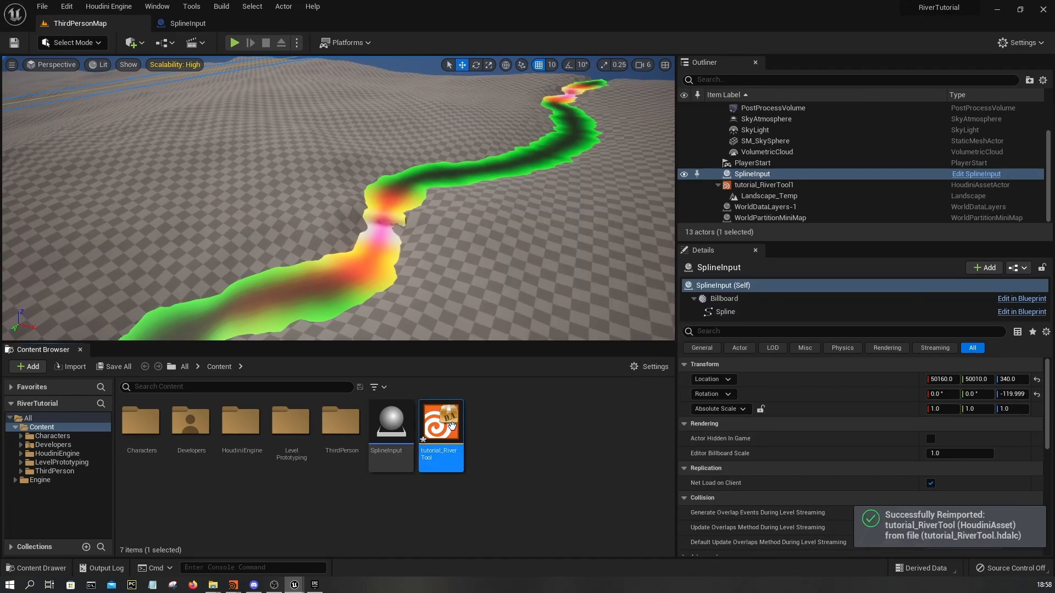
{"action": "right_click", "coordinate": [440, 426]}
{"action": "left_click", "coordinate": [497, 88]}
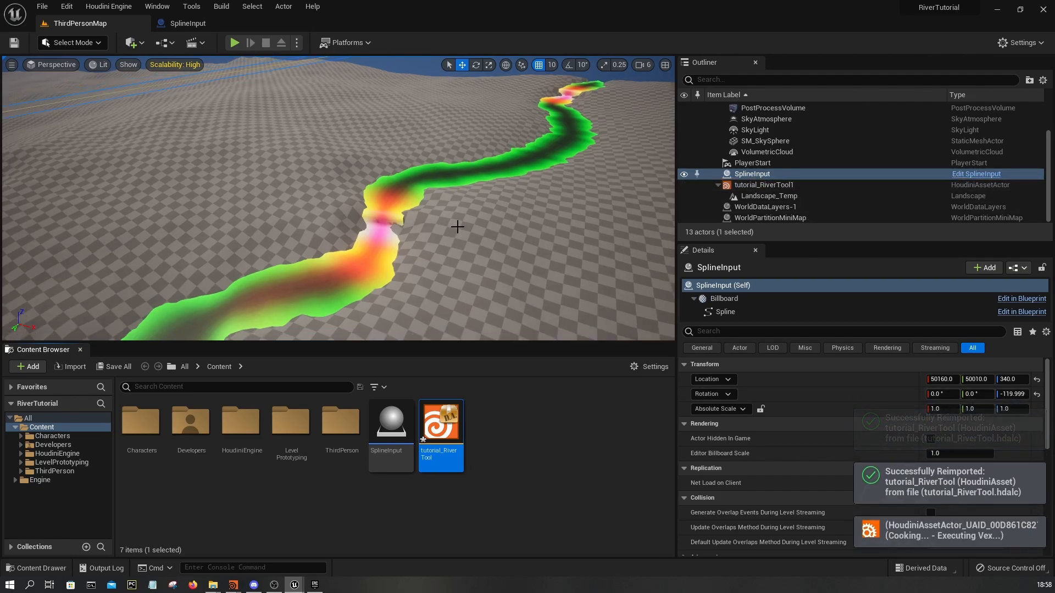
{"action": "right_click_drag", "start_coordinate": [511, 204], "coordinate": [555, 211]}
- Select the tutorial_RiverTool1 actor, find its Scale Ramp parameter, and widen the actor's details area to show the ramp fully
{"action": "left_click", "coordinate": [774, 185]}
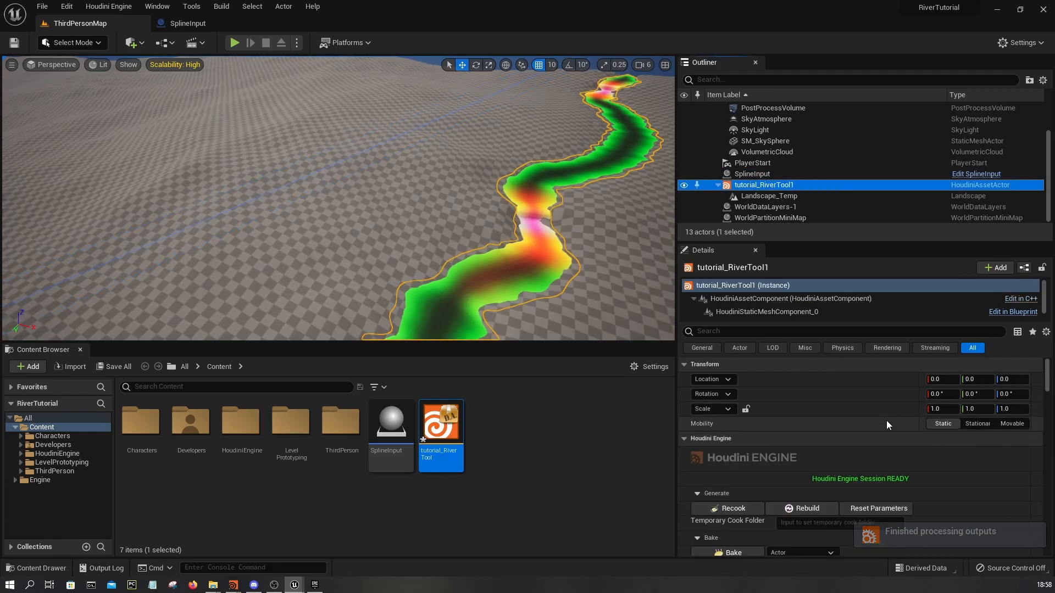
{"action": "scroll", "coordinate": [886, 422], "scroll_direction": "down", "scroll_amount": 10}
{"action": "scroll", "coordinate": [886, 420], "scroll_direction": "down", "scroll_amount": 10}
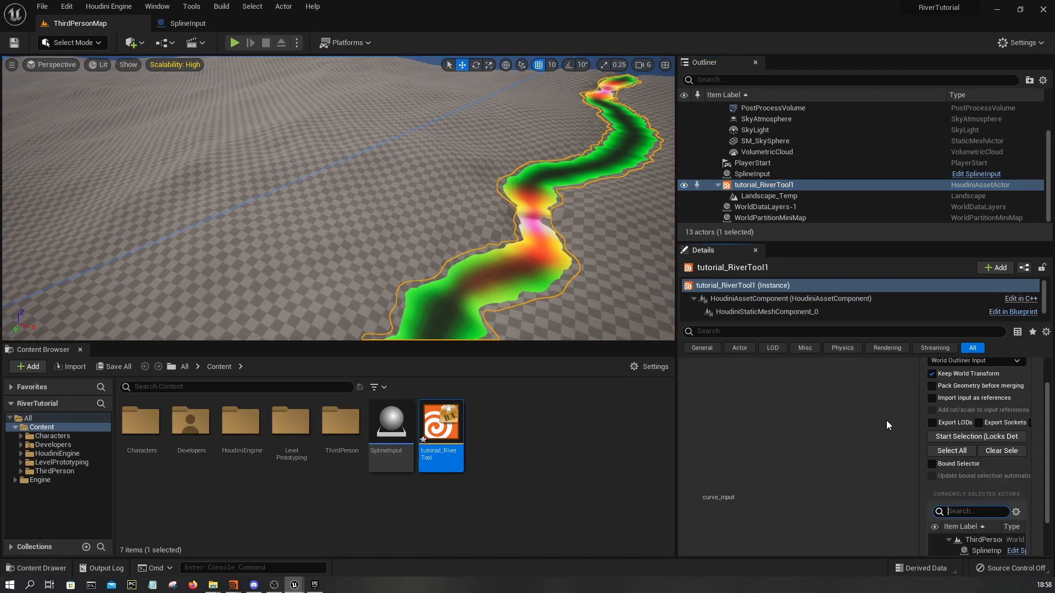
{"action": "scroll", "coordinate": [856, 442], "scroll_direction": "down", "scroll_amount": 5}
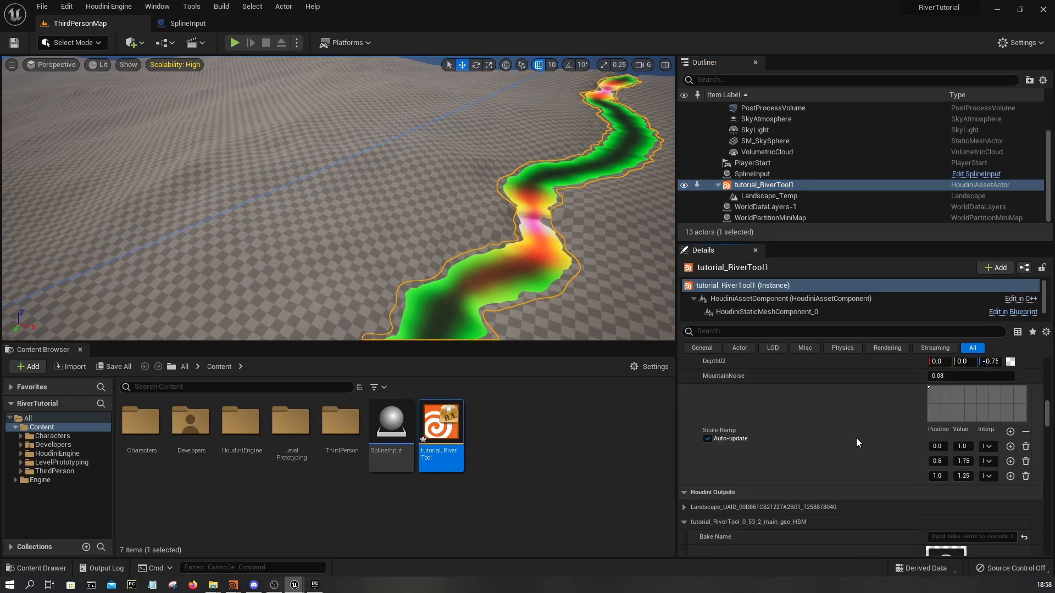
{"action": "left_click_drag", "start_coordinate": [677, 421], "coordinate": [501, 395]}
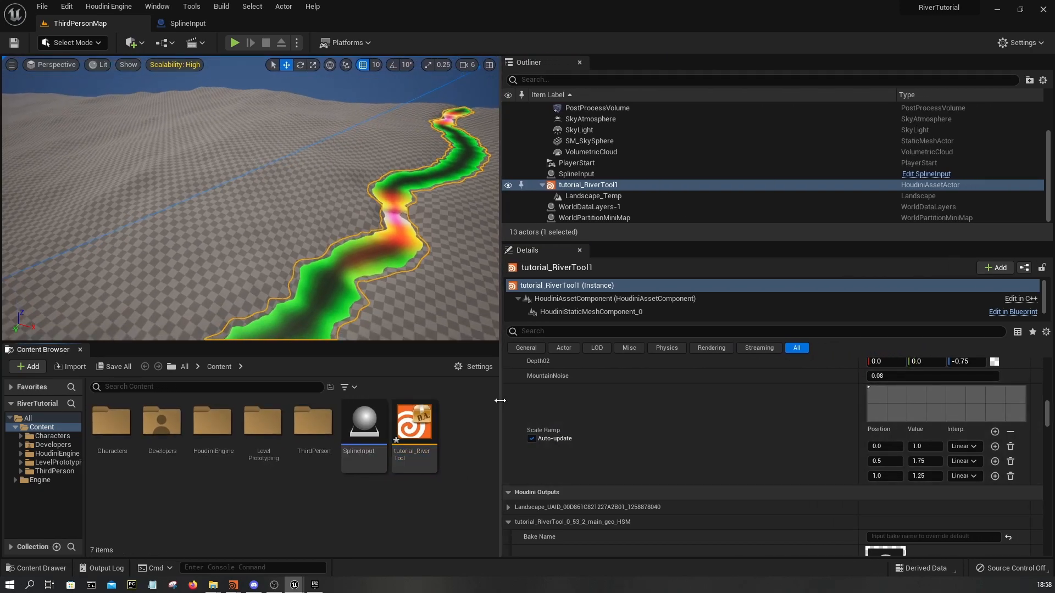
{"action": "mouse_move", "coordinate": [869, 387]}
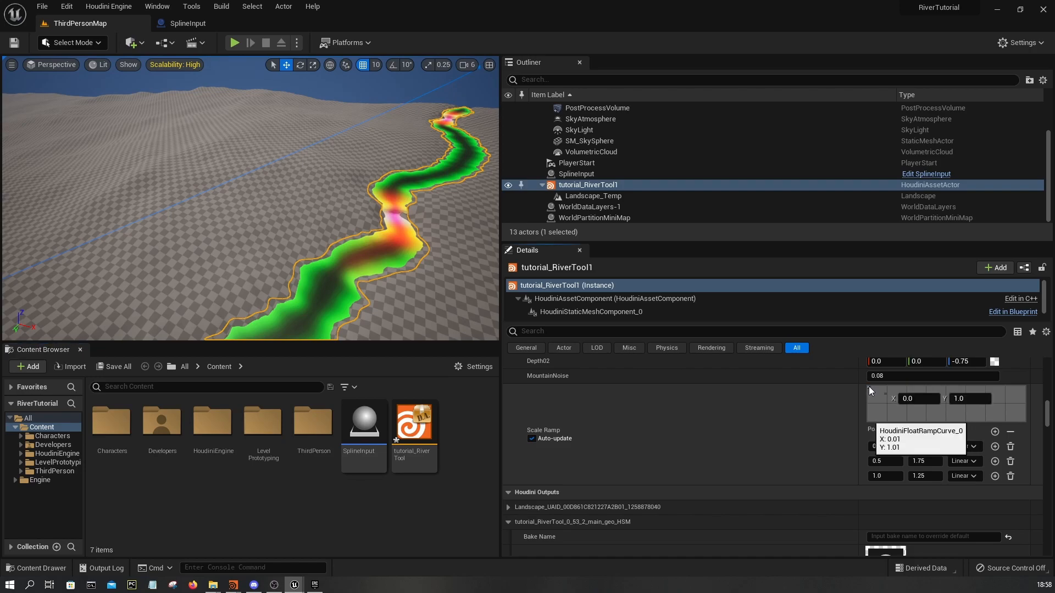
- Add a key to the Scale Ramp curve at position 0.878894 with value 0.824219
{"action": "scroll", "coordinate": [880, 393], "scroll_direction": "down", "scroll_amount": 13}
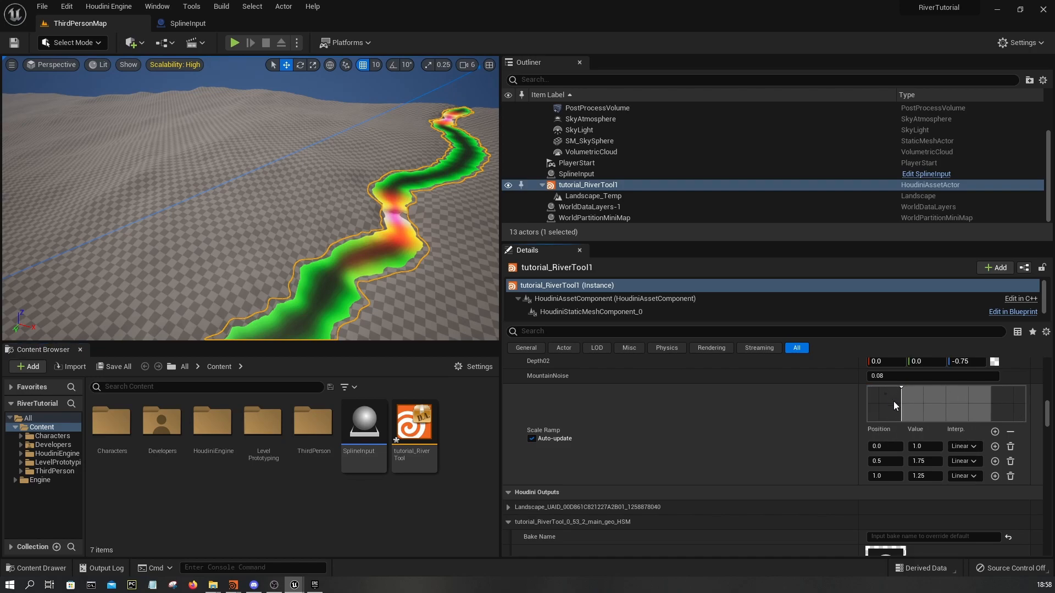
{"action": "scroll", "coordinate": [1012, 406], "scroll_direction": "up", "scroll_amount": 2}
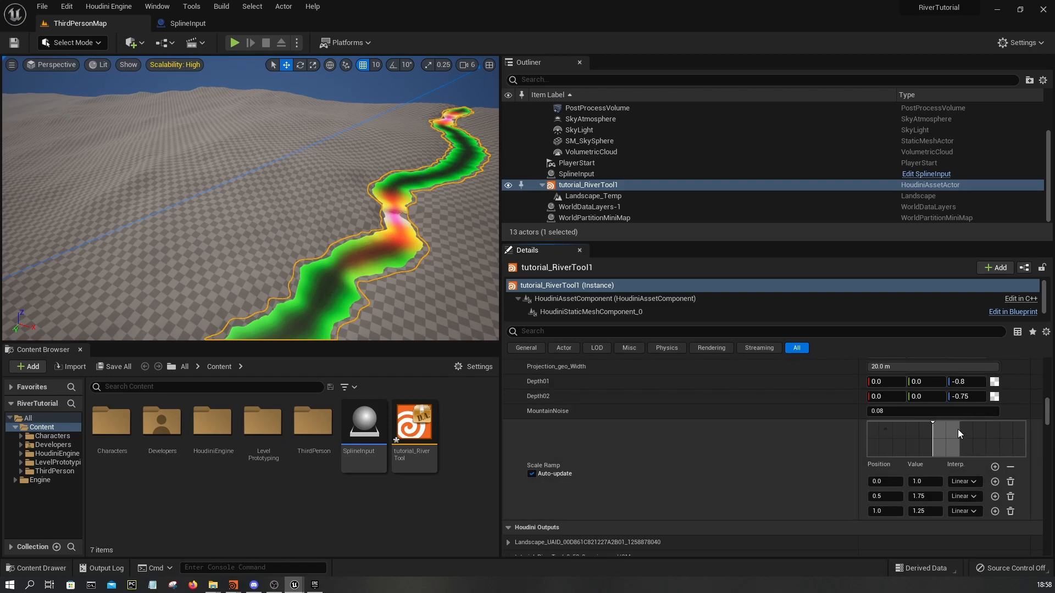
{"action": "left_click", "coordinate": [965, 413]}
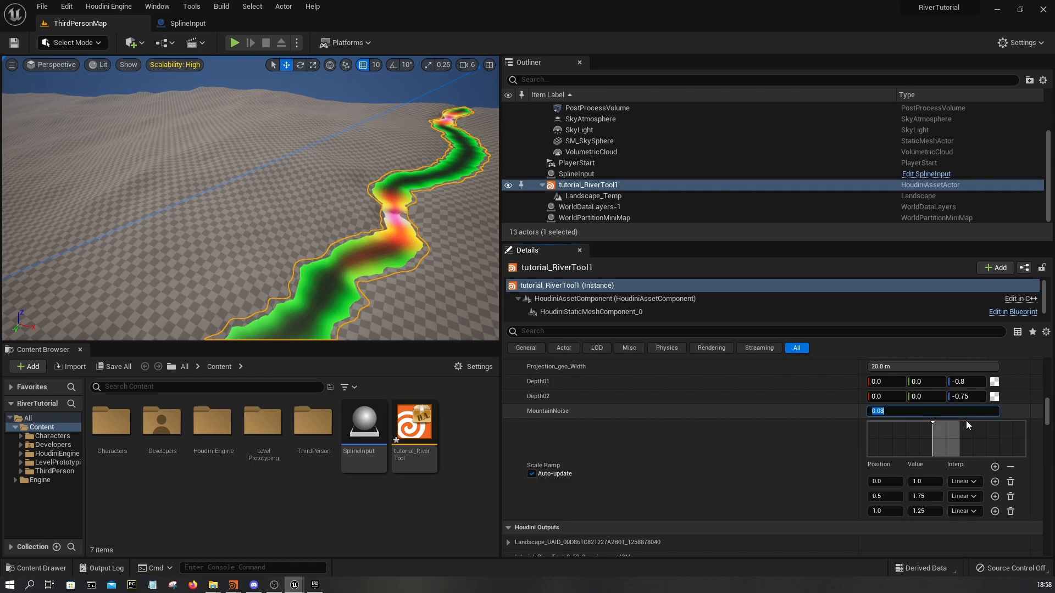
{"action": "right_click", "coordinate": [1011, 443]}
{"action": "left_click", "coordinate": [1006, 451]}
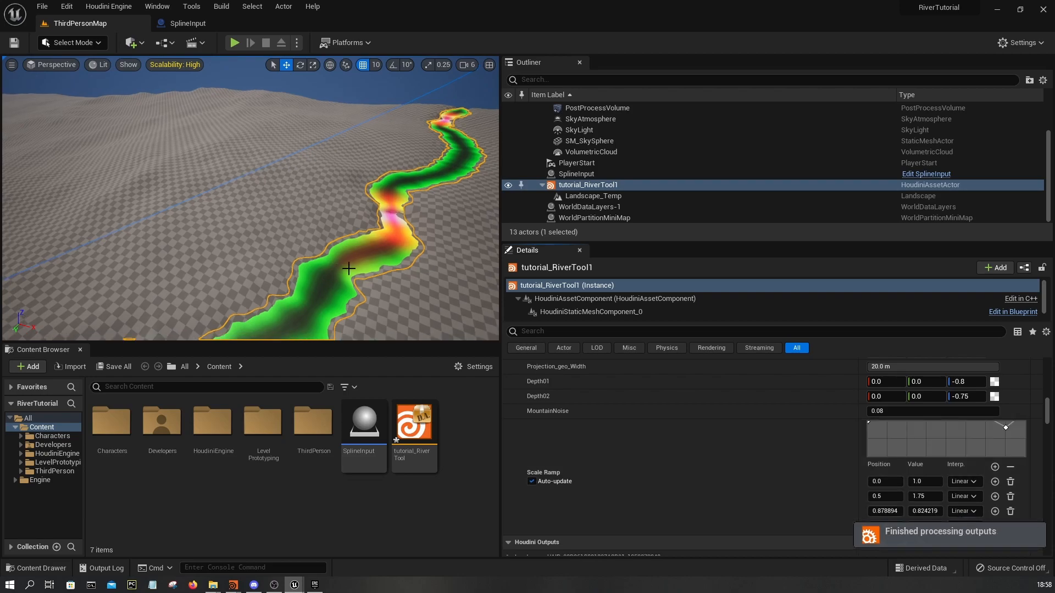
- Examine the whole river, and try to set the added Scale Ramp key's position to 1
{"action": "right_click_drag", "start_coordinate": [405, 219], "coordinate": [396, 205]}
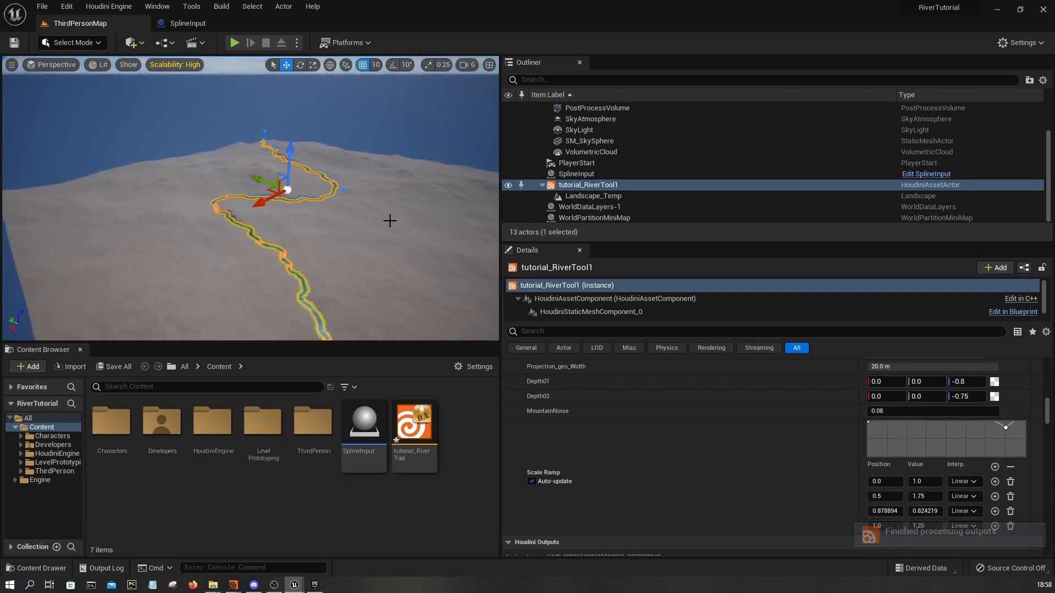
{"action": "left_click", "coordinate": [1006, 428]}
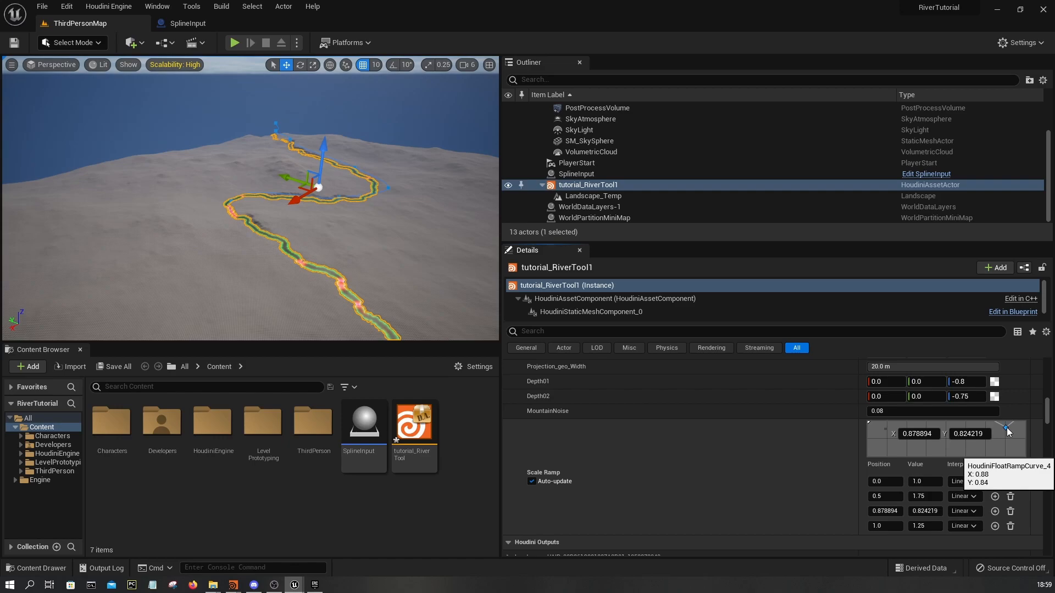
{"action": "scroll", "coordinate": [1017, 466], "scroll_direction": "up", "scroll_amount": 2}
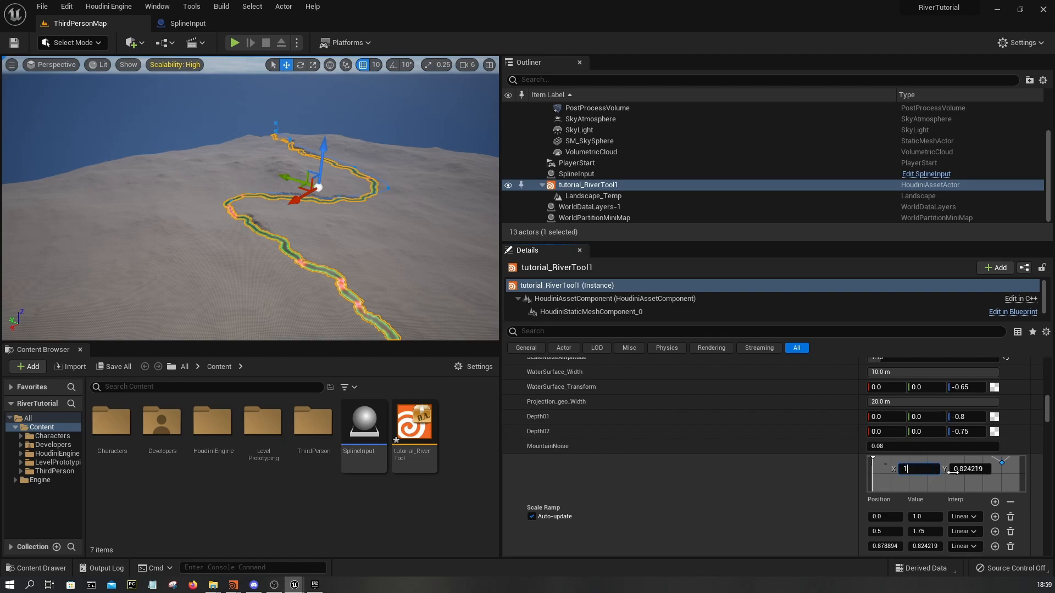
{"action": "key", "text": "Return"}
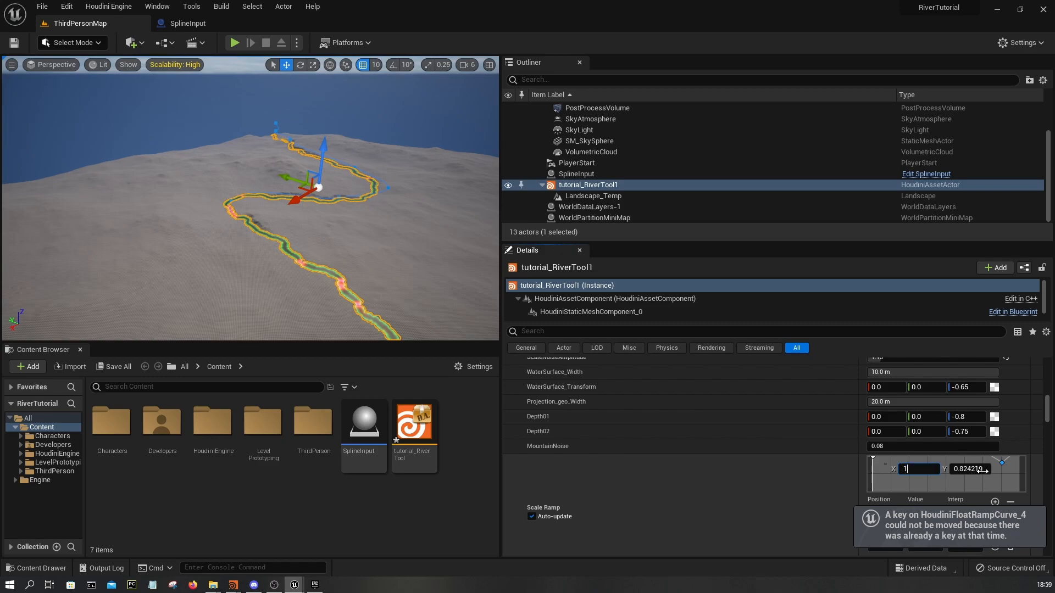
- Move the added Scale Ramp key to about position 0.80 and value 1.61, and inspect the river's width
{"action": "scroll", "coordinate": [1020, 495], "scroll_direction": "up", "scroll_amount": 1}
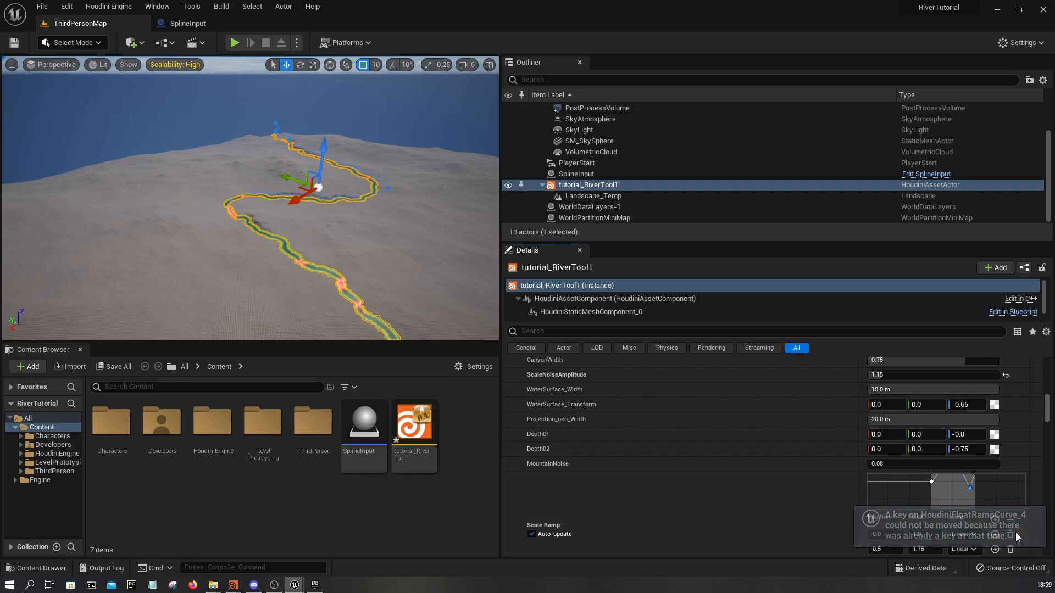
{"action": "right_click_drag", "start_coordinate": [1001, 503], "coordinate": [1001, 494]}
{"action": "left_click_drag", "start_coordinate": [967, 507], "coordinate": [972, 489]}
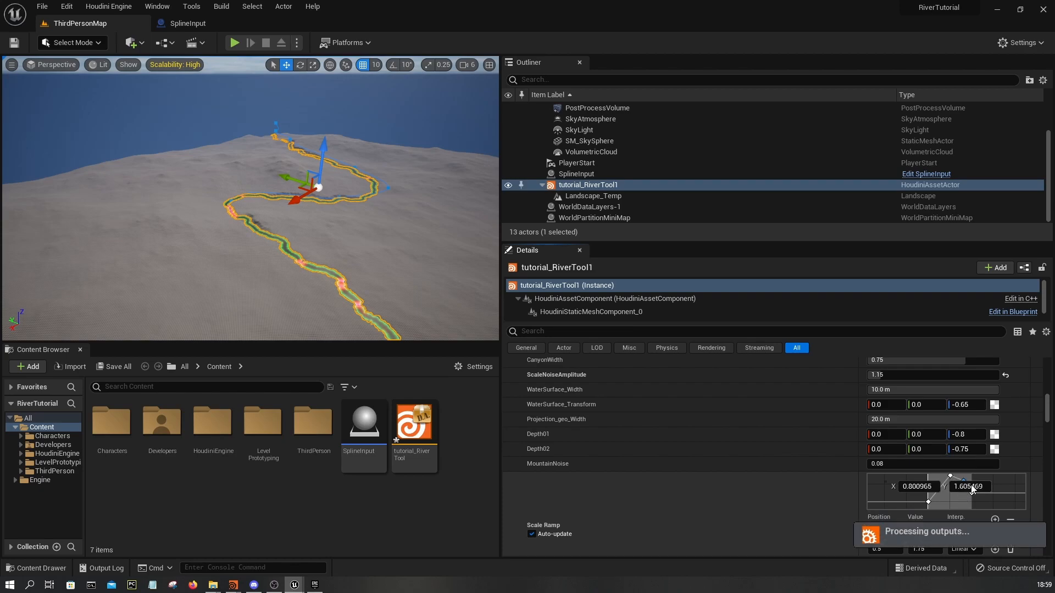
{"action": "right_click_drag", "start_coordinate": [179, 176], "coordinate": [146, 178]}
{"action": "scroll", "coordinate": [182, 174], "scroll_direction": "up", "scroll_amount": 3}
{"action": "scroll", "coordinate": [146, 177], "scroll_direction": "up", "scroll_amount": 3}
{"action": "scroll", "coordinate": [925, 498], "scroll_direction": "down", "scroll_amount": 3}
{"action": "scroll", "coordinate": [946, 495], "scroll_direction": "down", "scroll_amount": 2}
{"action": "right_click_drag", "start_coordinate": [950, 491], "coordinate": [949, 499]}
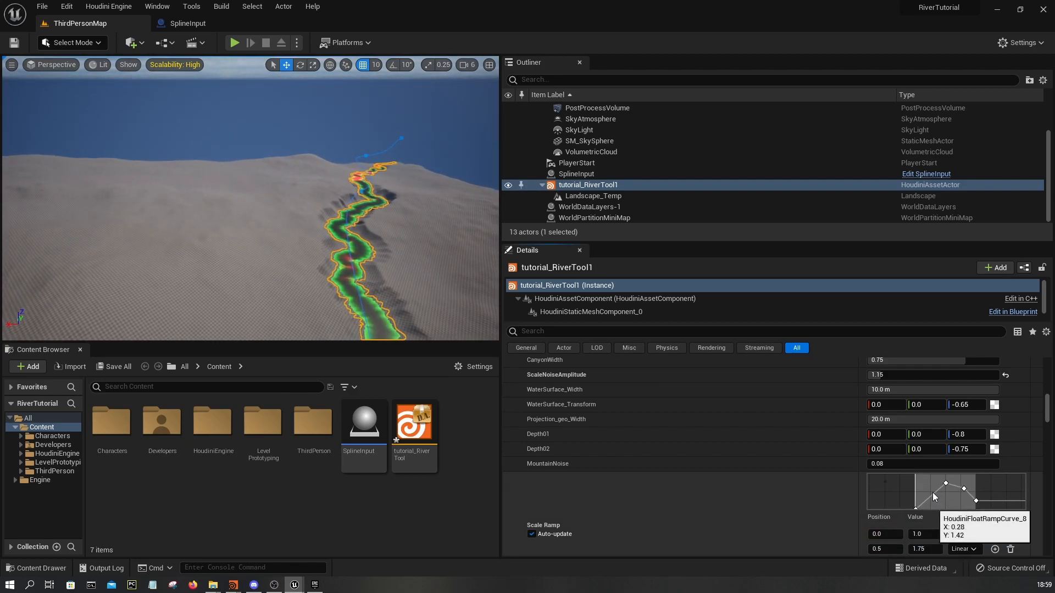
- Add a key to the rising part of the Scale Ramp curve and move it to about position 0.41 and value 1.40
{"action": "right_click", "coordinate": [933, 493]}
{"action": "left_click", "coordinate": [944, 513]}
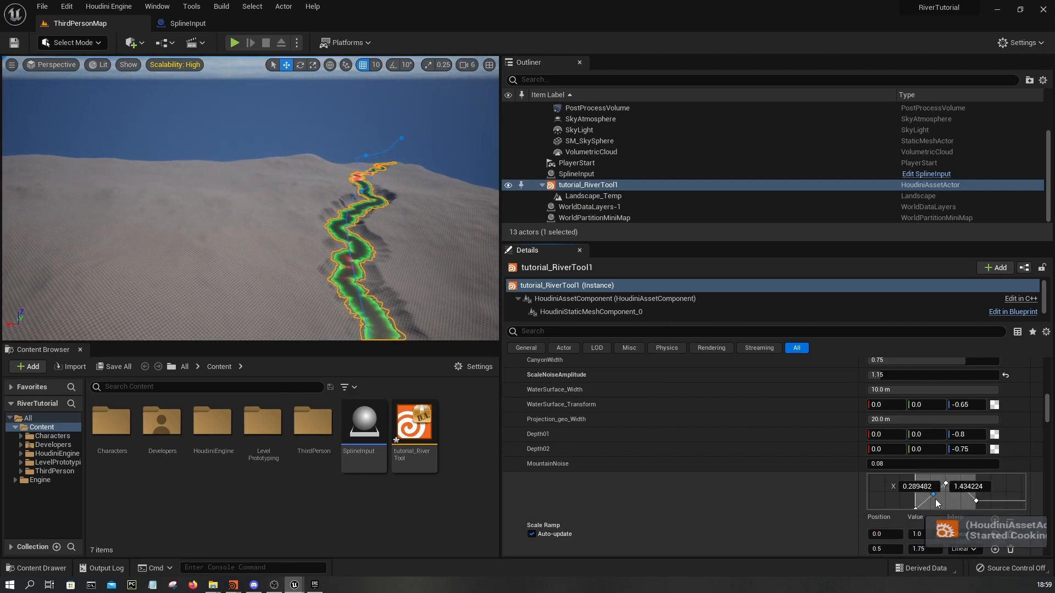
{"action": "scroll", "coordinate": [935, 490], "scroll_direction": "down", "scroll_amount": 10}
{"action": "right_click_drag", "start_coordinate": [943, 499], "coordinate": [945, 532]}
{"action": "left_click_drag", "start_coordinate": [939, 490], "coordinate": [944, 492]}
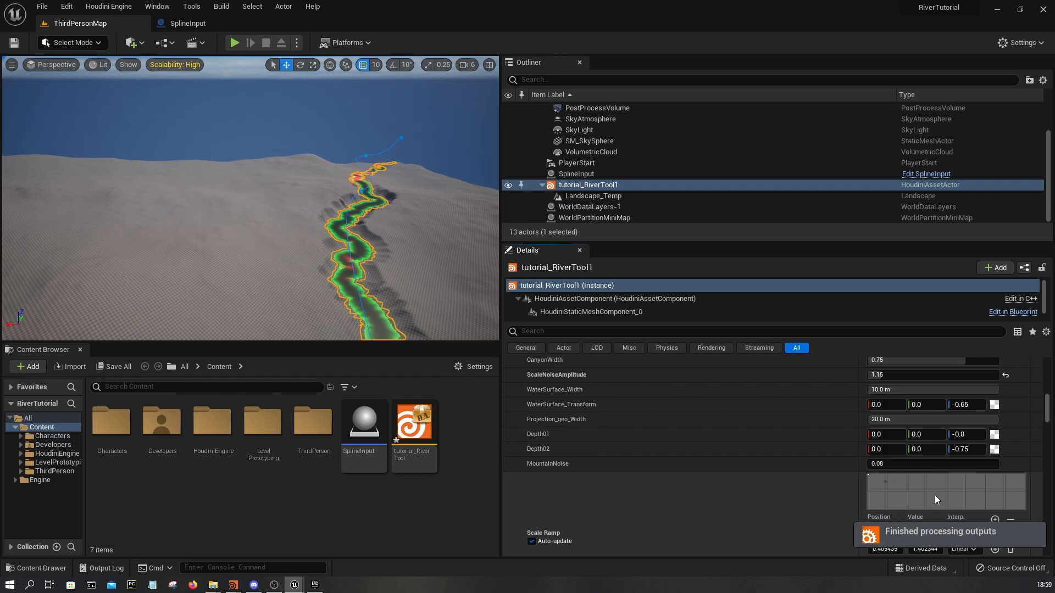
- Add another key near the start of the Scale Ramp and move it to position 0.164218 and value 1.792969
{"action": "scroll", "coordinate": [934, 496], "scroll_direction": "down", "scroll_amount": 7}
{"action": "right_click_drag", "start_coordinate": [933, 495], "coordinate": [932, 515]}
{"action": "right_click", "coordinate": [929, 500]}
{"action": "left_click", "coordinate": [941, 516]}
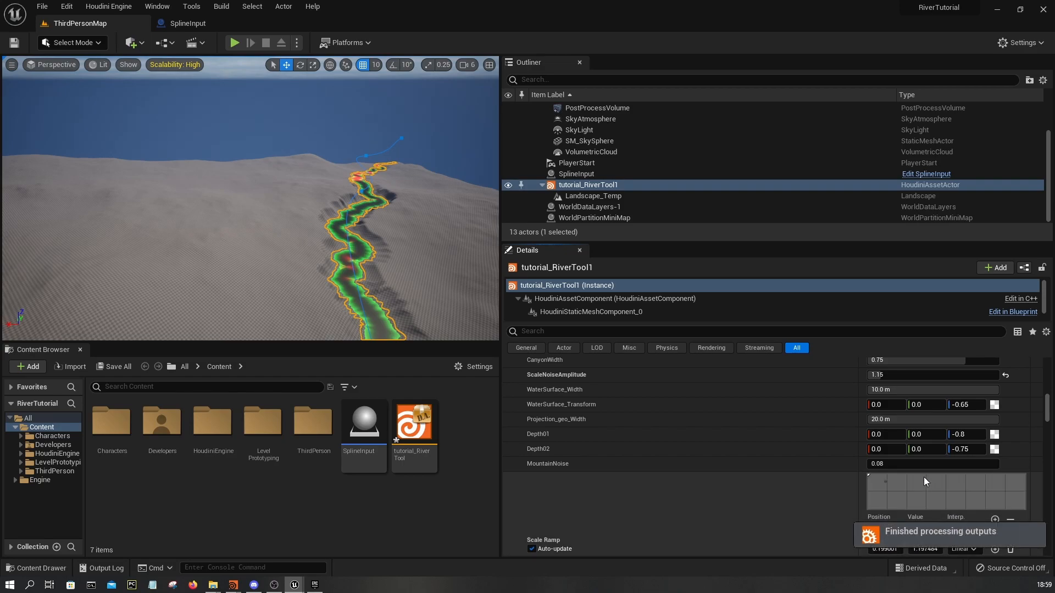
{"action": "left_click_drag", "start_coordinate": [934, 500], "coordinate": [931, 478]}
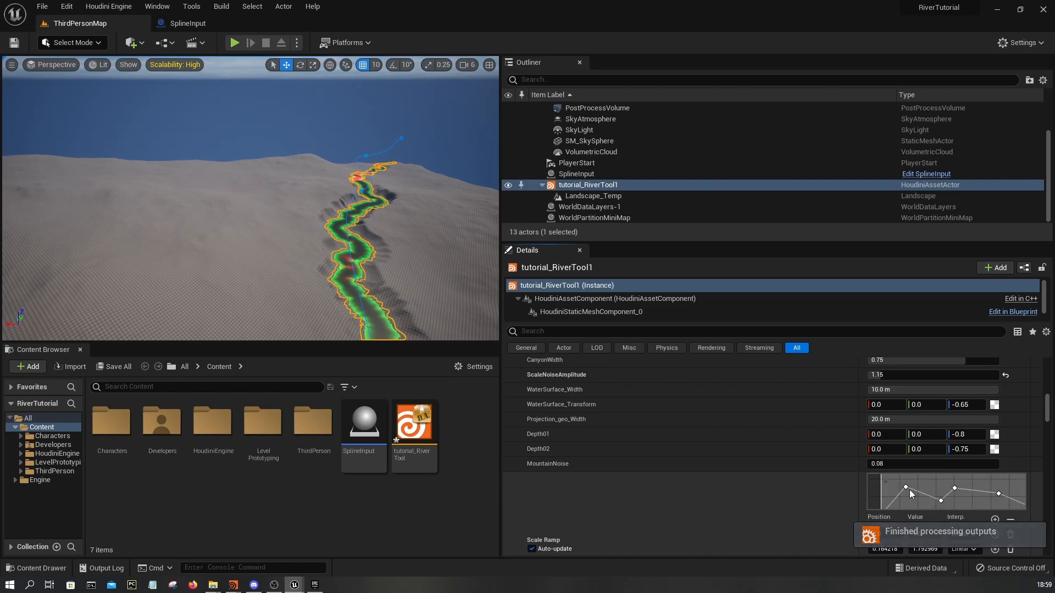
- Try to switch several Scale Ramp keys, including the first one at position 0, from Linear to a smooth interpolation
{"action": "right_click", "coordinate": [904, 486]}
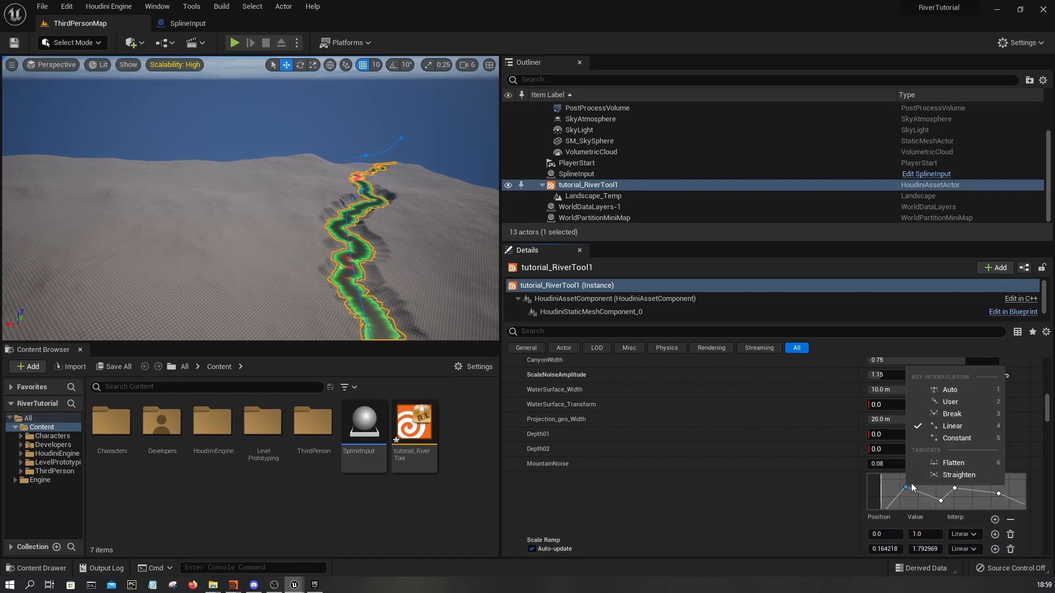
{"action": "left_click", "coordinate": [968, 391]}
{"action": "left_click", "coordinate": [954, 488]}
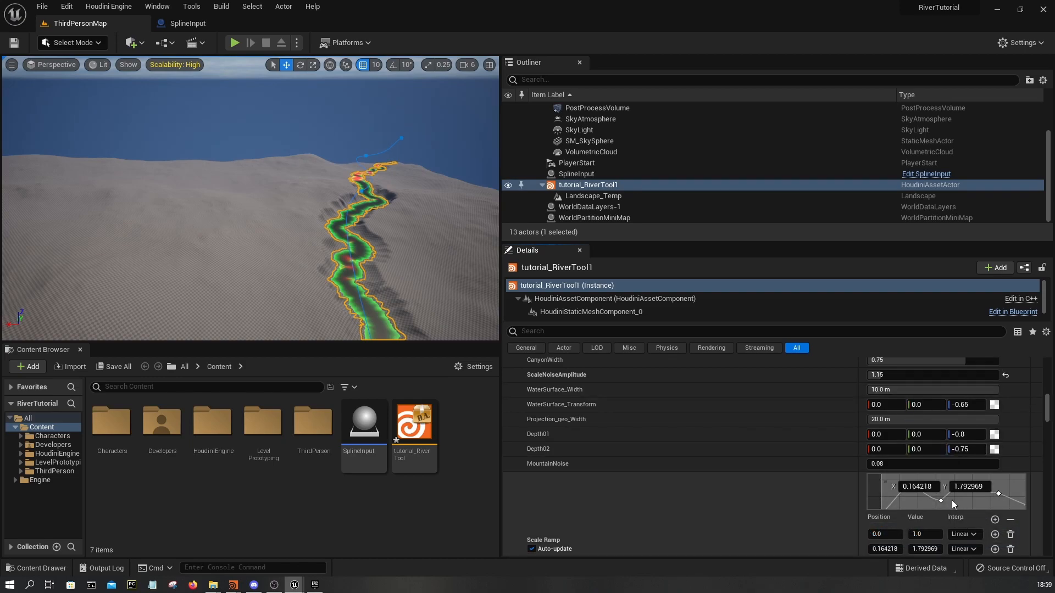
{"action": "right_click_drag", "start_coordinate": [910, 499], "coordinate": [954, 473]}
{"action": "left_click", "coordinate": [929, 499]}
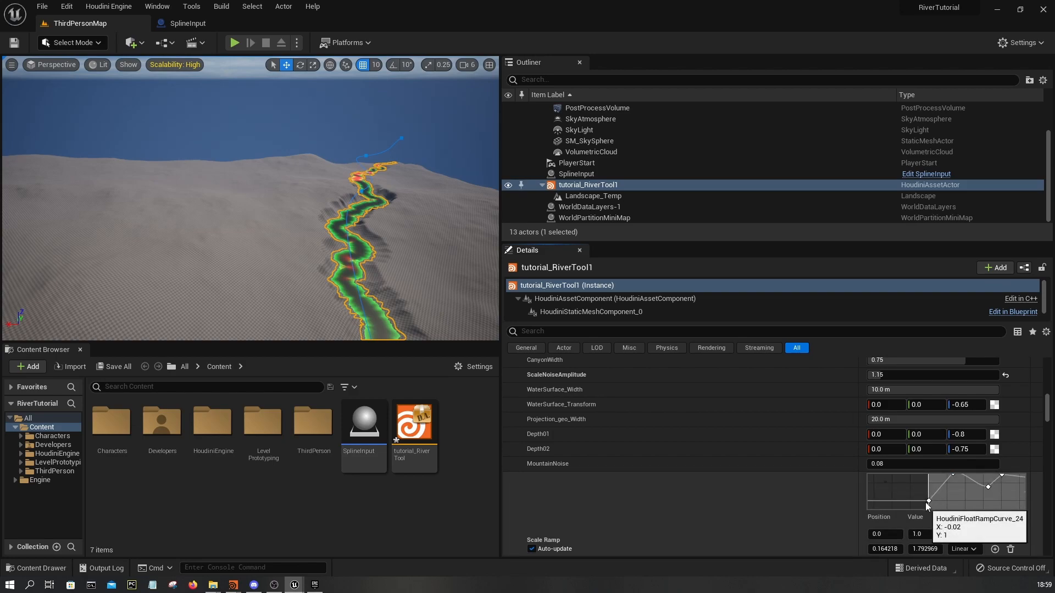
{"action": "left_click", "coordinate": [929, 501]}
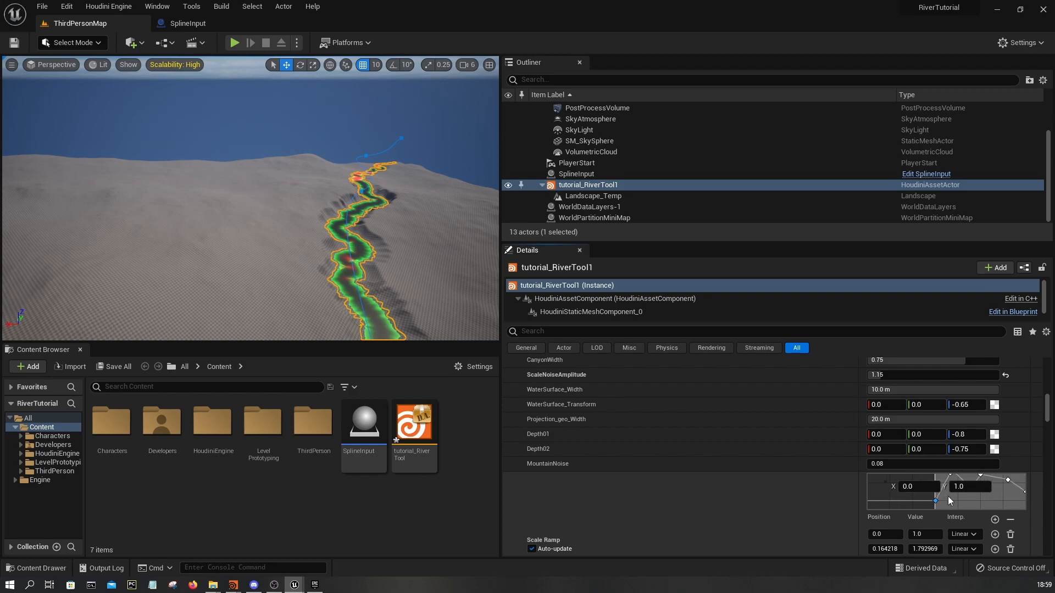
{"action": "left_click_drag", "start_coordinate": [925, 504], "coordinate": [951, 500]}
{"action": "right_click", "coordinate": [1002, 493]}
{"action": "left_click", "coordinate": [1000, 400]}
{"action": "left_click", "coordinate": [926, 500]}
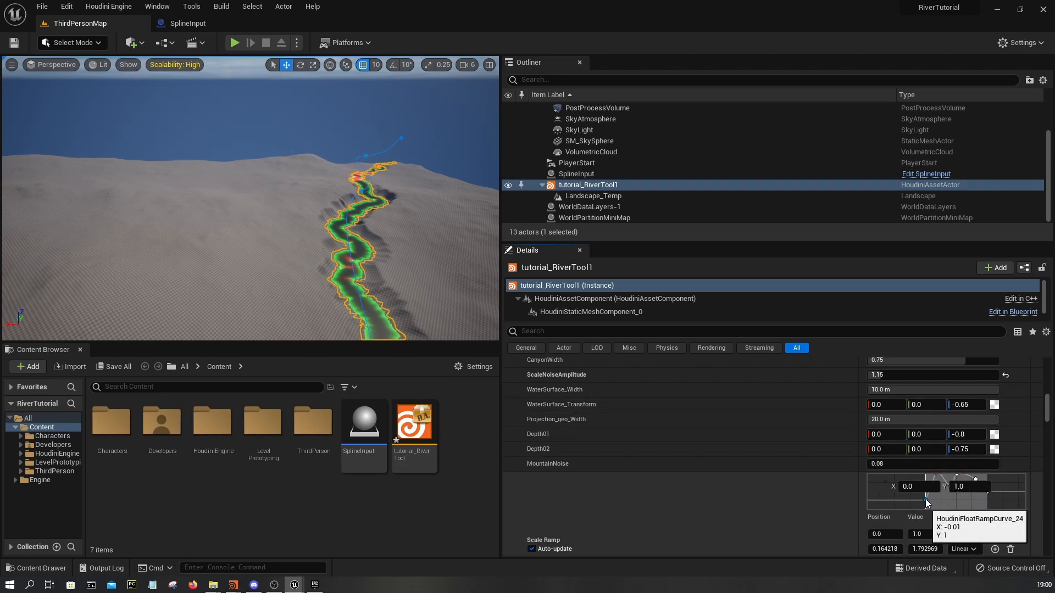
{"action": "right_click", "coordinate": [925, 501]}
{"action": "left_click", "coordinate": [953, 400]}
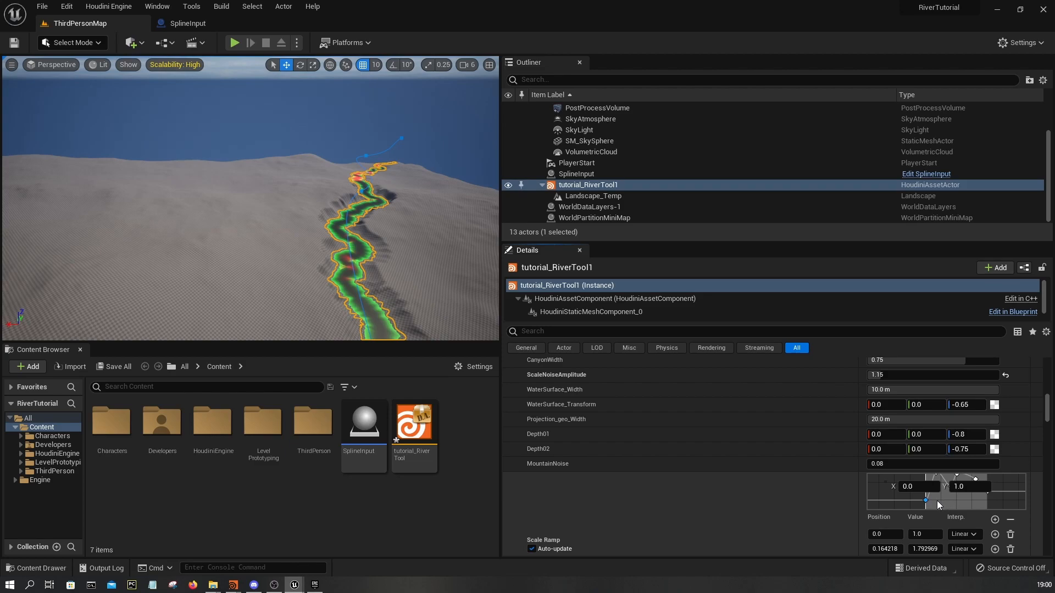
- Move the Scale Ramp's third key to position 0.366128 and value 1.589844, and inspect the river's width
{"action": "right_click_drag", "start_coordinate": [966, 497], "coordinate": [953, 510]}
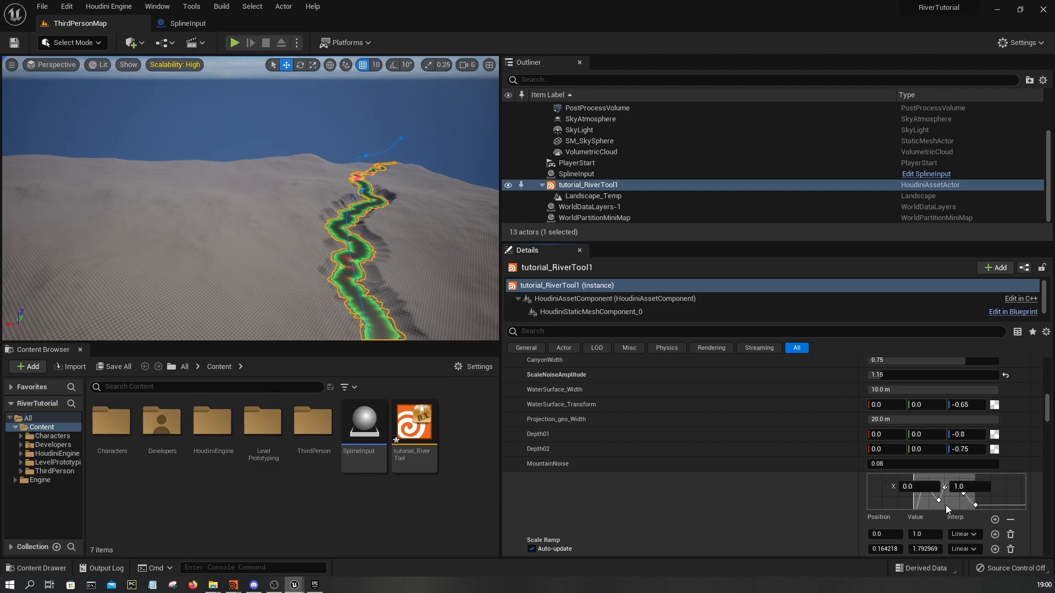
{"action": "left_click_drag", "start_coordinate": [938, 501], "coordinate": [937, 494]}
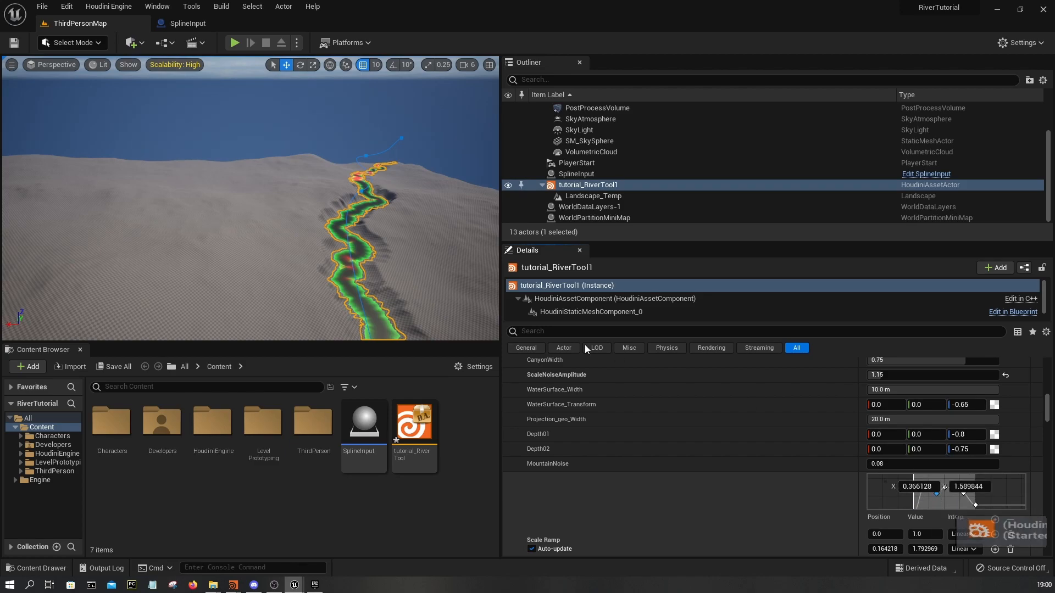
{"action": "right_click_drag", "start_coordinate": [399, 247], "coordinate": [308, 261]}
{"action": "right_click_drag", "start_coordinate": [445, 244], "coordinate": [324, 223]}
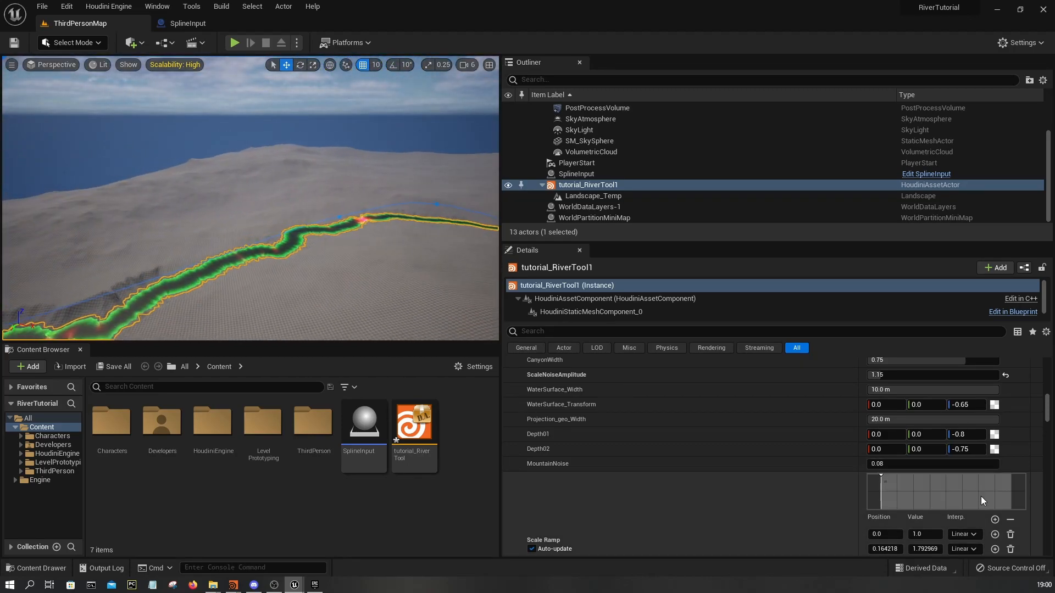
- Move the Scale Ramp's last key to position 0.9931 and value 2.011719, and inspect the widened river
{"action": "scroll", "coordinate": [975, 492], "scroll_direction": "down", "scroll_amount": 6}
{"action": "right_click_drag", "start_coordinate": [313, 300], "coordinate": [219, 278]}
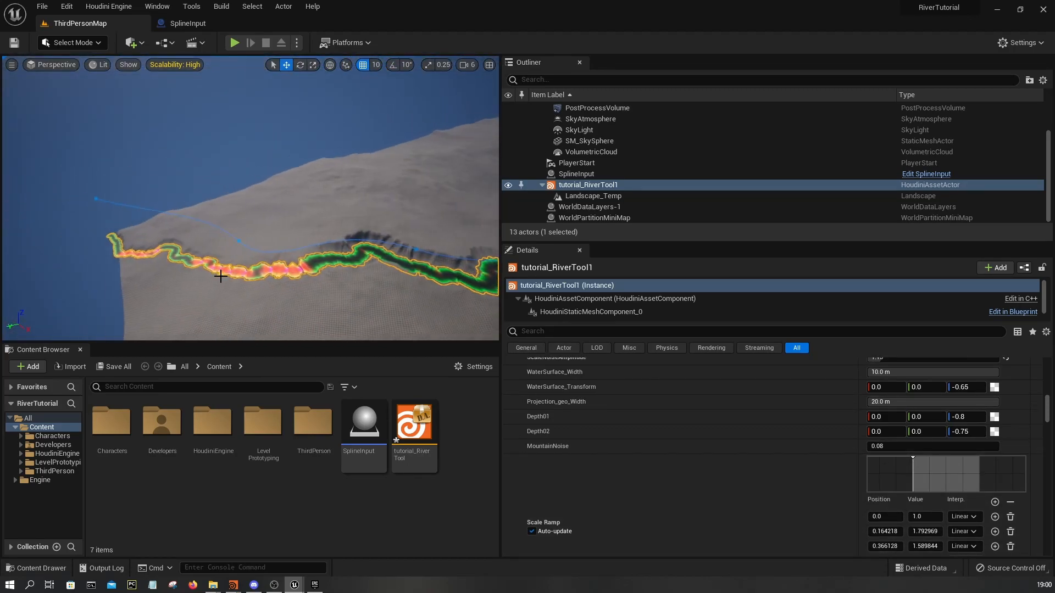
{"action": "scroll", "coordinate": [942, 472], "scroll_direction": "down", "scroll_amount": 7}
{"action": "right_click_drag", "start_coordinate": [939, 479], "coordinate": [930, 538]}
{"action": "mouse_move", "coordinate": [956, 491]}
{"action": "left_mouse_down"}
{"action": "mouse_move", "coordinate": [956, 471]}
{"action": "mouse_move", "coordinate": [962, 479]}
{"action": "left_mouse_up"}
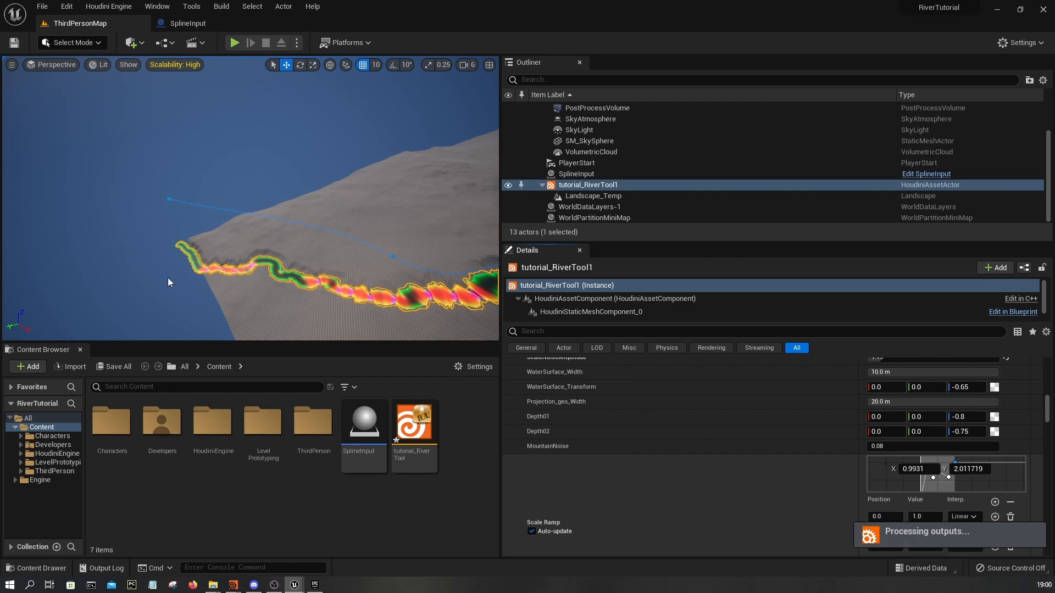
{"action": "right_click_drag", "start_coordinate": [188, 291], "coordinate": [208, 292]}
{"action": "right_click_drag", "start_coordinate": [251, 197], "coordinate": [323, 140]}
{"action": "key", "text": "w"}
{"action": "key", "text": "s"}
{"action": "scroll", "coordinate": [929, 493], "scroll_direction": "down", "scroll_amount": 4}
{"action": "scroll", "coordinate": [961, 412], "scroll_direction": "up", "scroll_amount": 4}
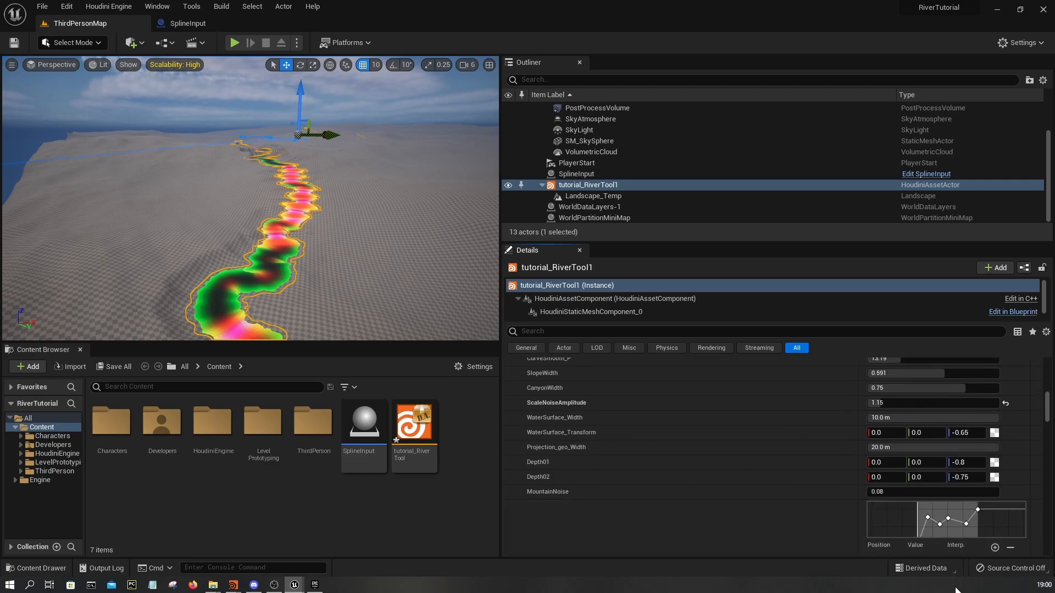
- Try to set the Scale Ramp keys to Auto interpolation one after another, starting with the last key
{"action": "right_click", "coordinate": [979, 510]}
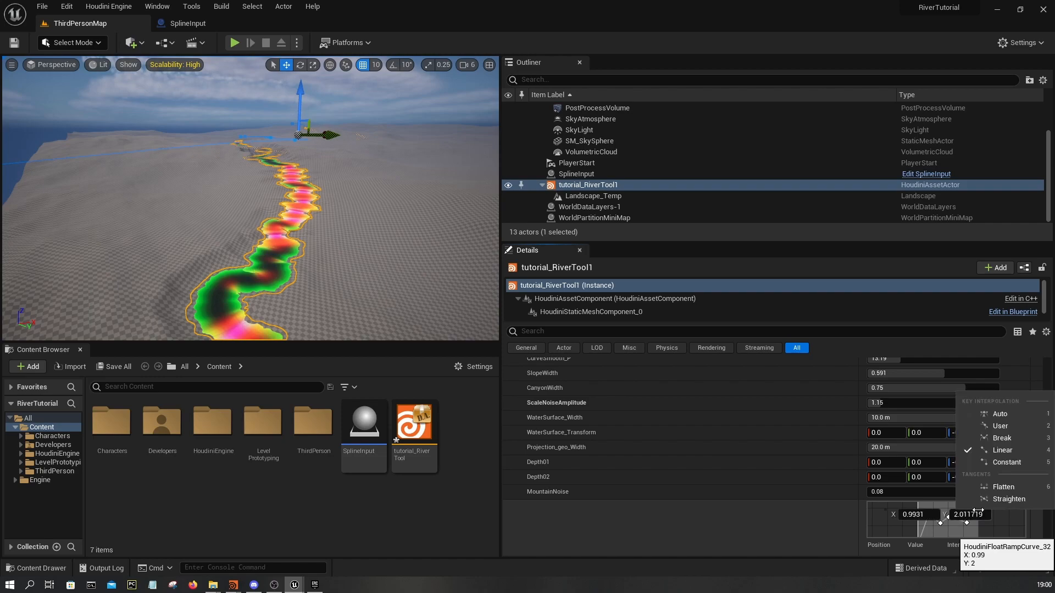
{"action": "left_click", "coordinate": [1007, 415]}
{"action": "right_click", "coordinate": [968, 524]}
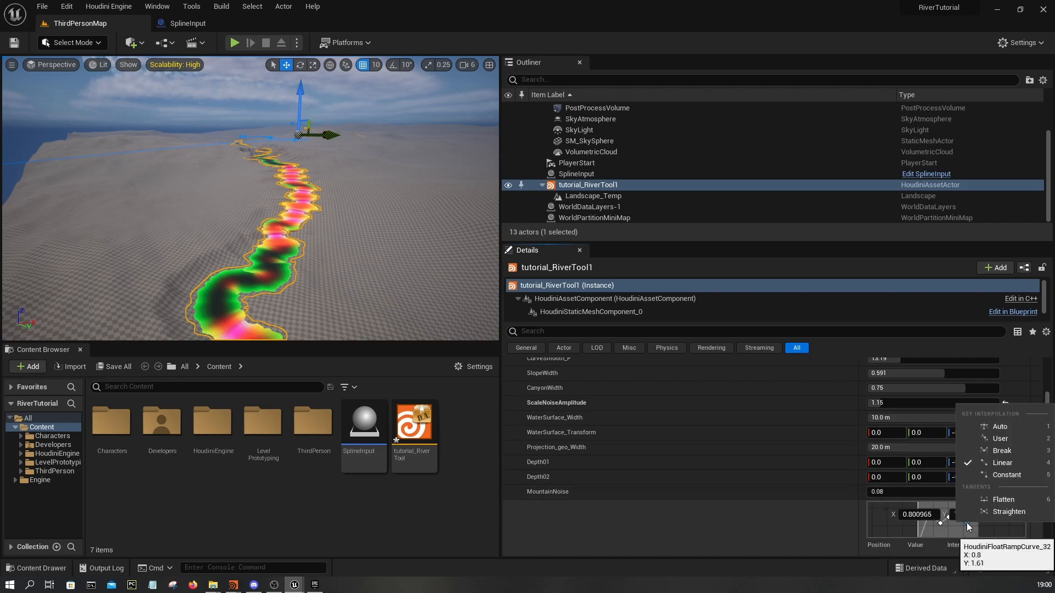
{"action": "left_click", "coordinate": [998, 428]}
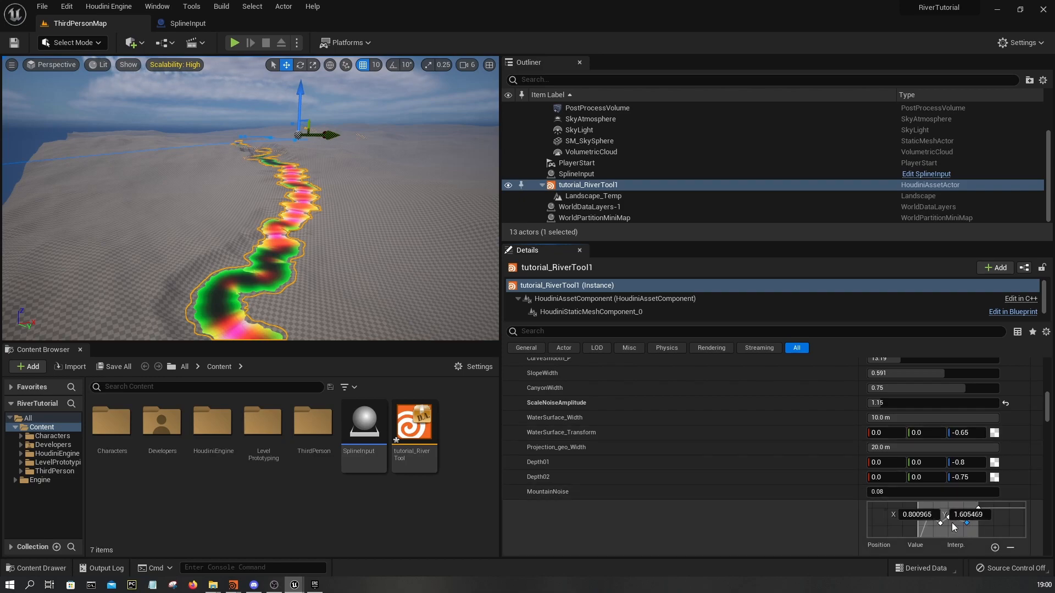
{"action": "right_click", "coordinate": [950, 521]}
{"action": "left_click", "coordinate": [983, 423]}
{"action": "right_click", "coordinate": [941, 523]}
{"action": "left_click", "coordinate": [975, 427]}
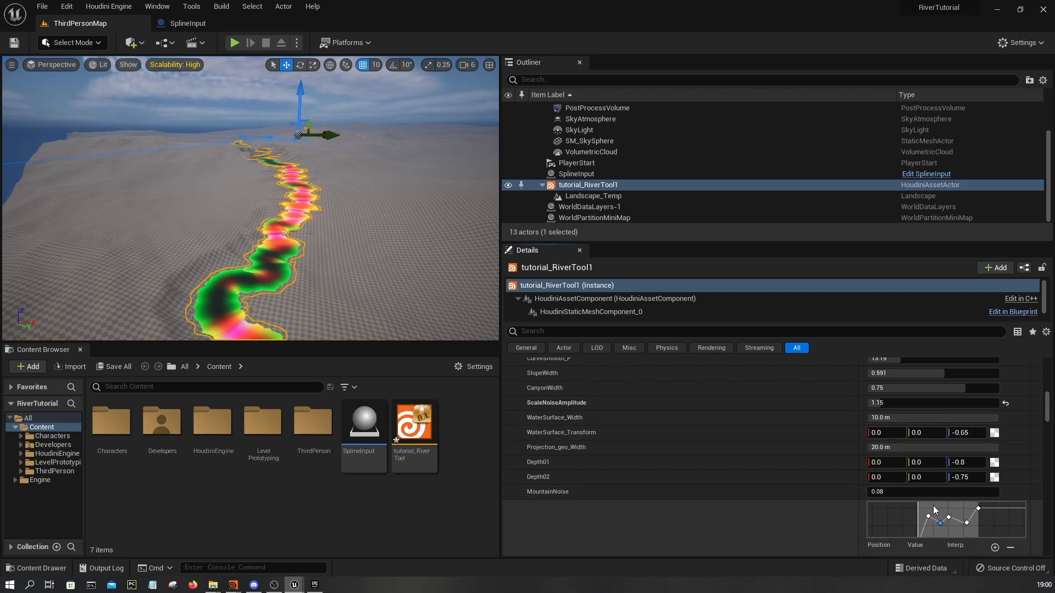
{"action": "right_click", "coordinate": [936, 525]}
{"action": "left_click", "coordinate": [966, 436]}
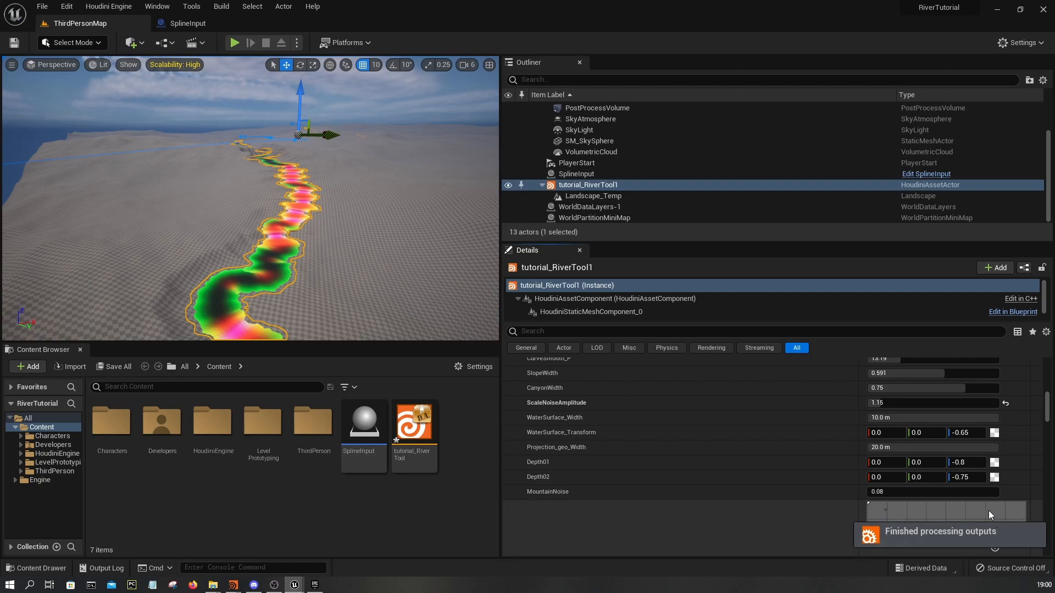
- Select the SplineInput point beside the river's sharp, folded bend, rotate it slightly about the vertical axis, and shift it a little sideways
{"action": "scroll", "coordinate": [962, 511], "scroll_direction": "down", "scroll_amount": 1}
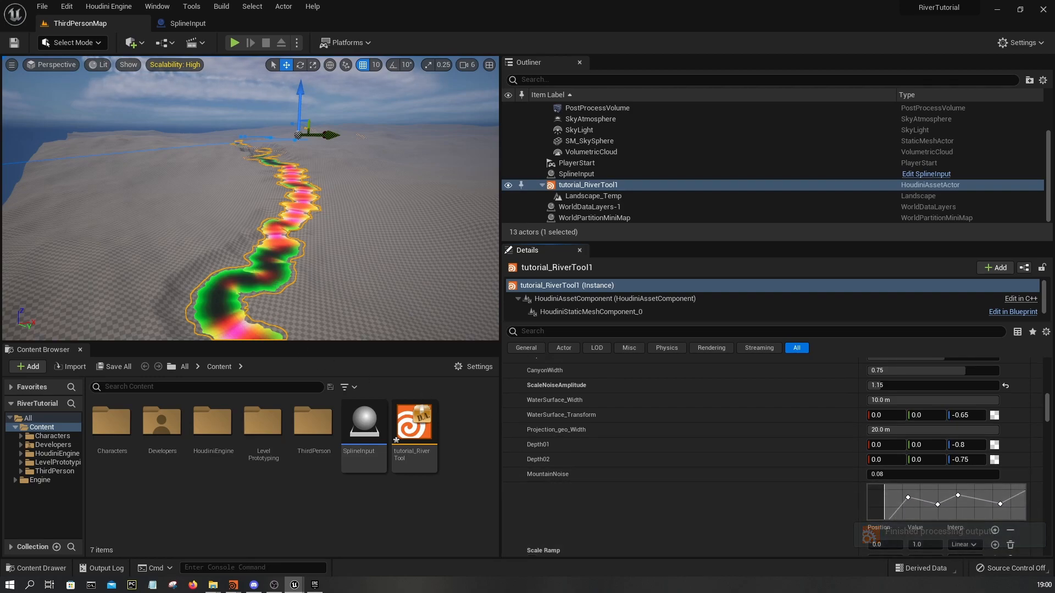
{"action": "scroll", "coordinate": [284, 283], "scroll_direction": "up", "scroll_amount": 10}
{"action": "scroll", "coordinate": [299, 260], "scroll_direction": "up", "scroll_amount": 10}
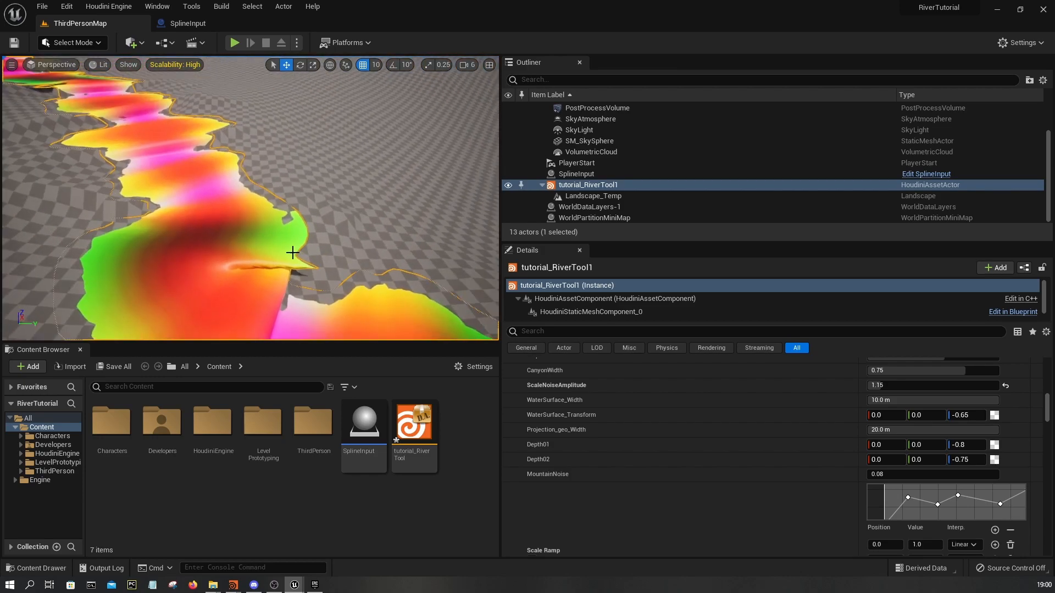
{"action": "scroll", "coordinate": [292, 253], "scroll_direction": "down", "scroll_amount": 10}
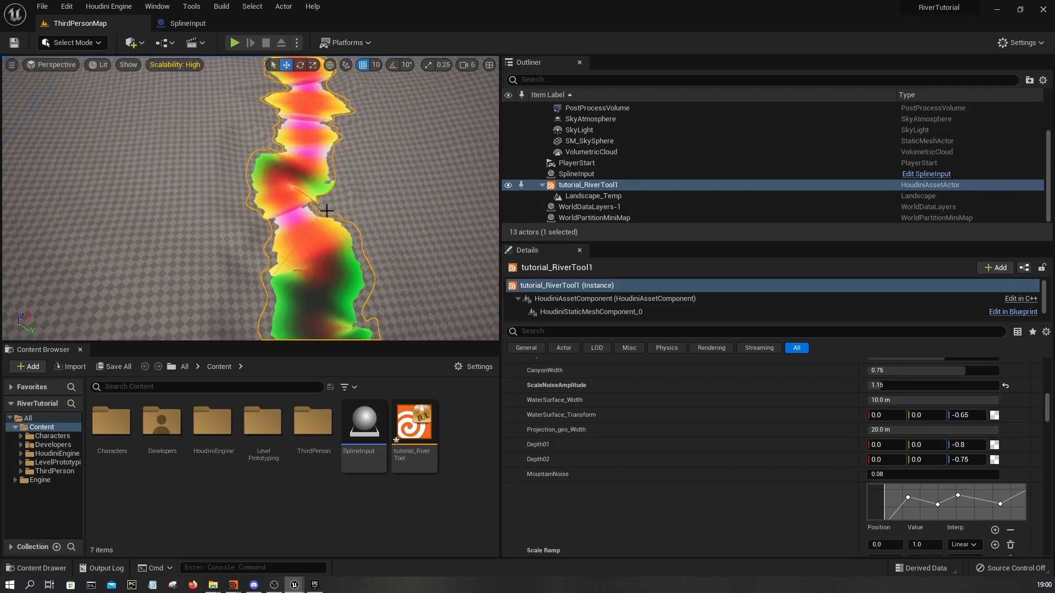
{"action": "left_click", "coordinate": [592, 174]}
{"action": "right_click_drag", "start_coordinate": [264, 219], "coordinate": [293, 216]}
{"action": "right_click_drag", "start_coordinate": [256, 163], "coordinate": [297, 134]}
{"action": "left_click", "coordinate": [264, 154]}
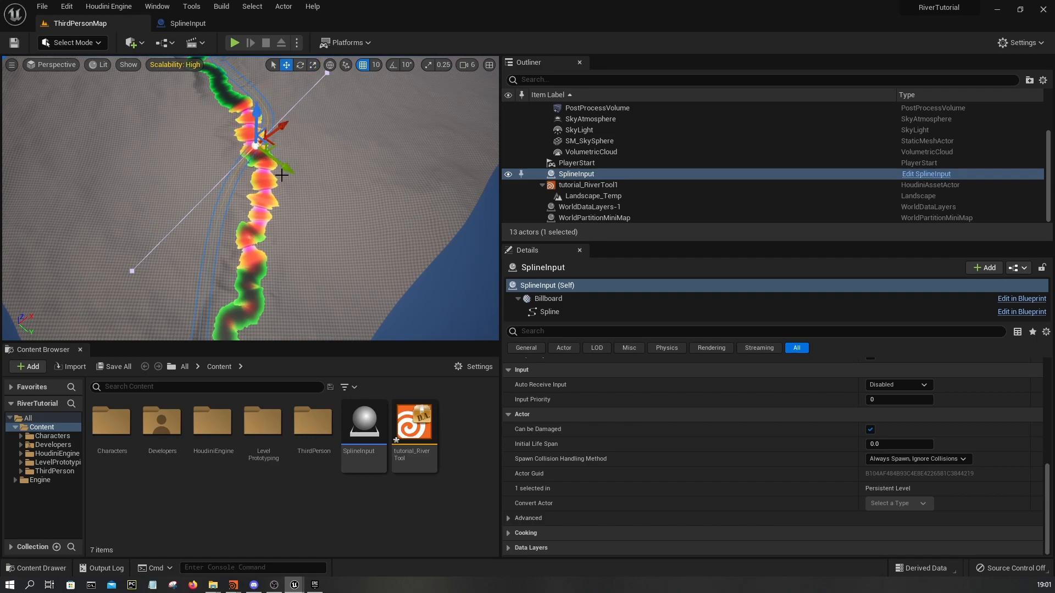
{"action": "key", "text": "e"}
{"action": "left_click_drag", "start_coordinate": [269, 190], "coordinate": [315, 212]}
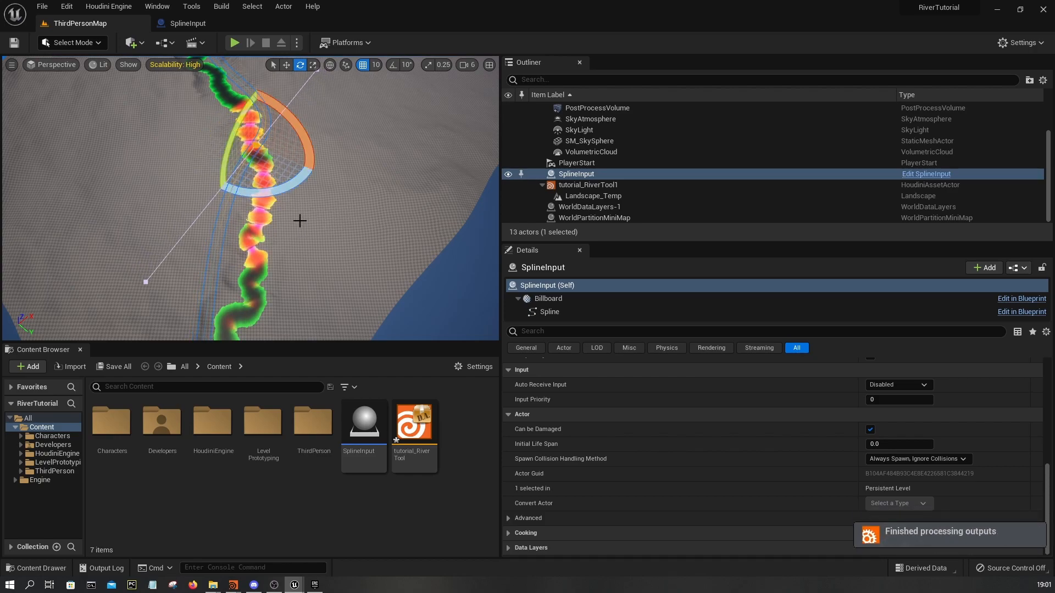
{"action": "key", "text": "w"}
{"action": "left_click_drag", "start_coordinate": [284, 167], "coordinate": [295, 175]}
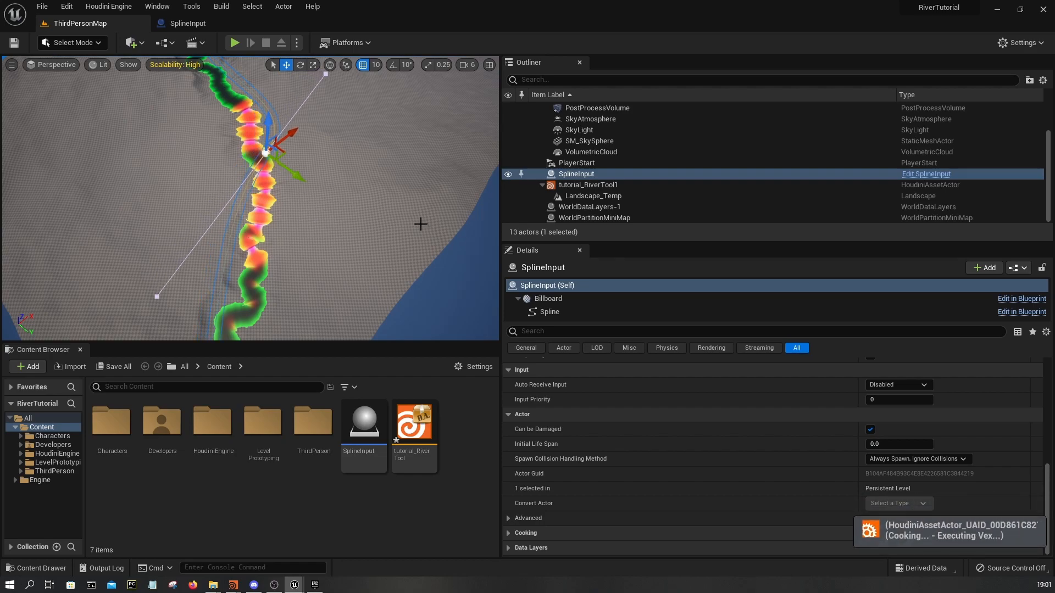
- Select the tangent handle of the spline point at the river's bend and shift it slightly
{"action": "key", "text": "w"}
{"action": "right_click_drag", "start_coordinate": [313, 231], "coordinate": [253, 165]}
{"action": "key", "text": "s"}
{"action": "mouse_move", "coordinate": [310, 207]}
{"action": "right_mouse_down"}
{"action": "mouse_move", "coordinate": [316, 236]}
{"action": "mouse_move", "coordinate": [321, 220]}
{"action": "mouse_move", "coordinate": [305, 239]}
{"action": "mouse_move", "coordinate": [310, 208]}
{"action": "right_mouse_up"}
{"action": "scroll", "coordinate": [310, 207], "scroll_direction": "up", "scroll_amount": 3}
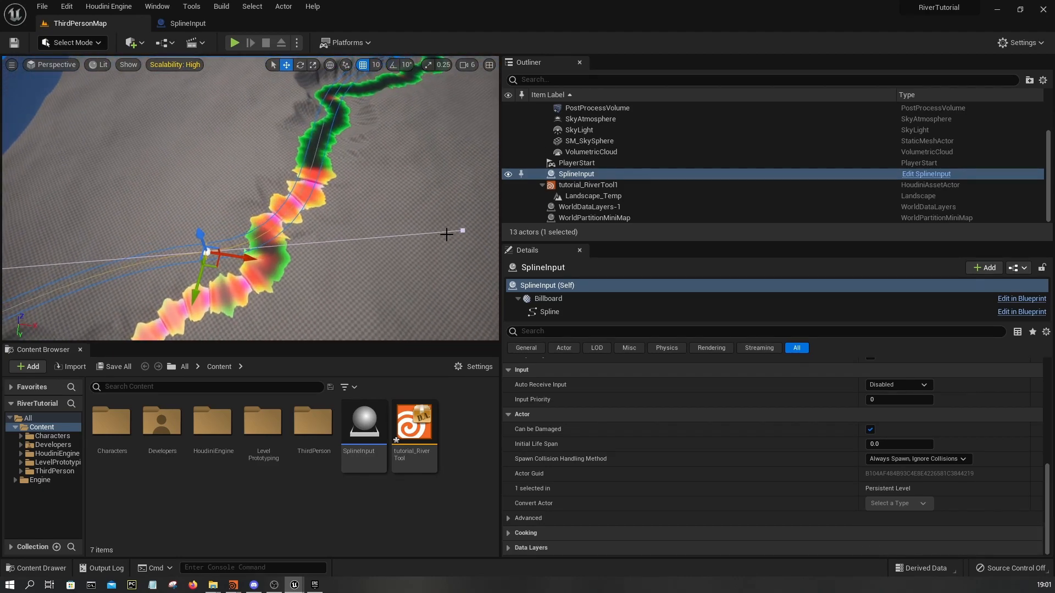
{"action": "left_click", "coordinate": [464, 230]}
{"action": "left_click_drag", "start_coordinate": [483, 244], "coordinate": [478, 232]}
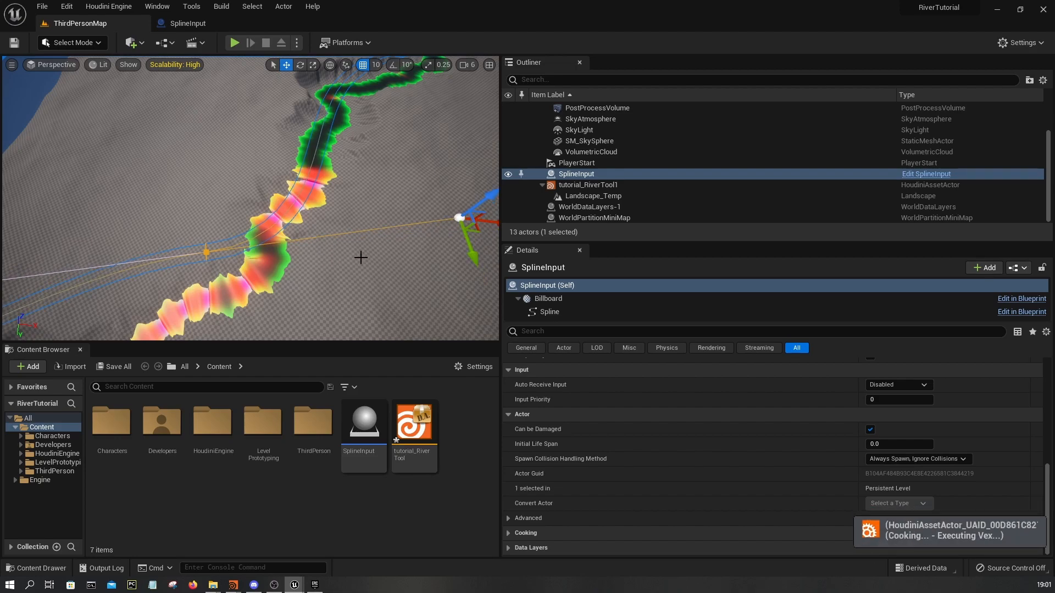
- Swing the bend's tangent handle to the other side of the spline and pull it farther from its point to smooth the river's bend
{"action": "right_click_drag", "start_coordinate": [338, 236], "coordinate": [371, 235]}
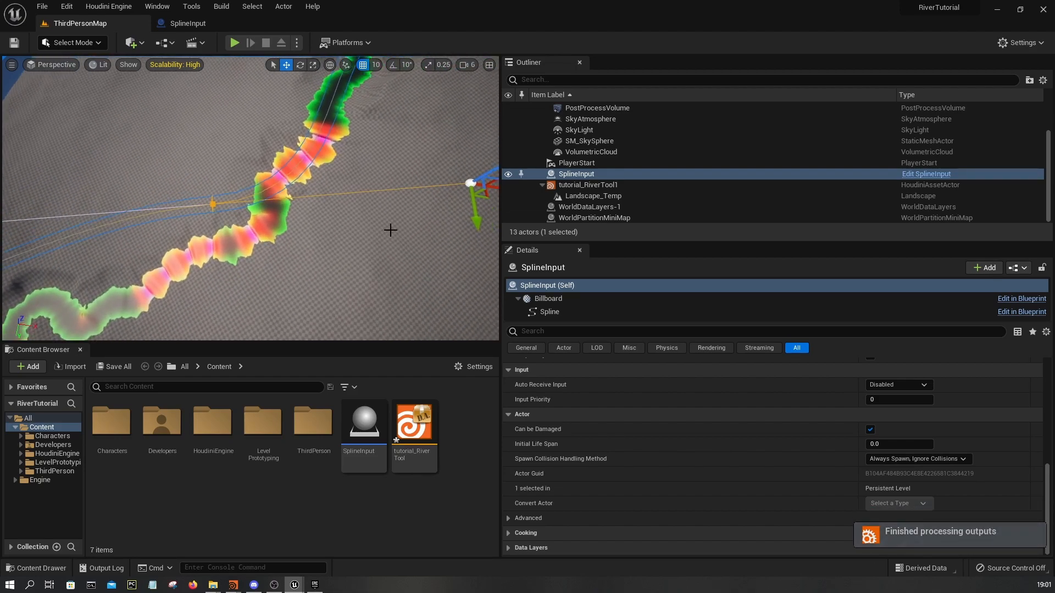
{"action": "scroll", "coordinate": [372, 235], "scroll_direction": "down", "scroll_amount": 2}
{"action": "left_click_drag", "start_coordinate": [440, 195], "coordinate": [434, 175]}
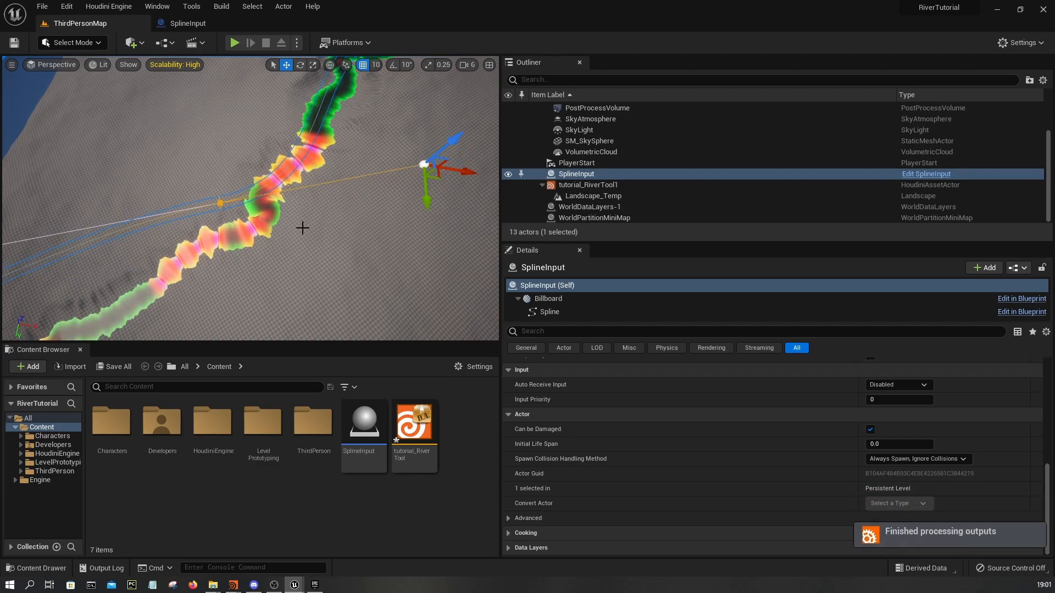
{"action": "left_click_drag", "start_coordinate": [441, 179], "coordinate": [444, 242]}
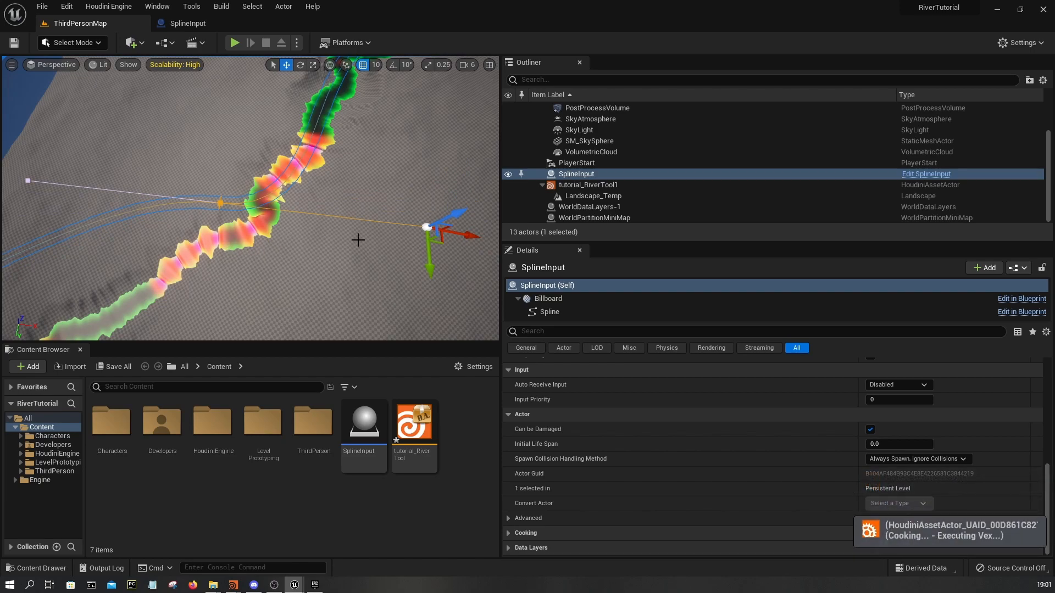
{"action": "left_click_drag", "start_coordinate": [459, 234], "coordinate": [504, 237]}
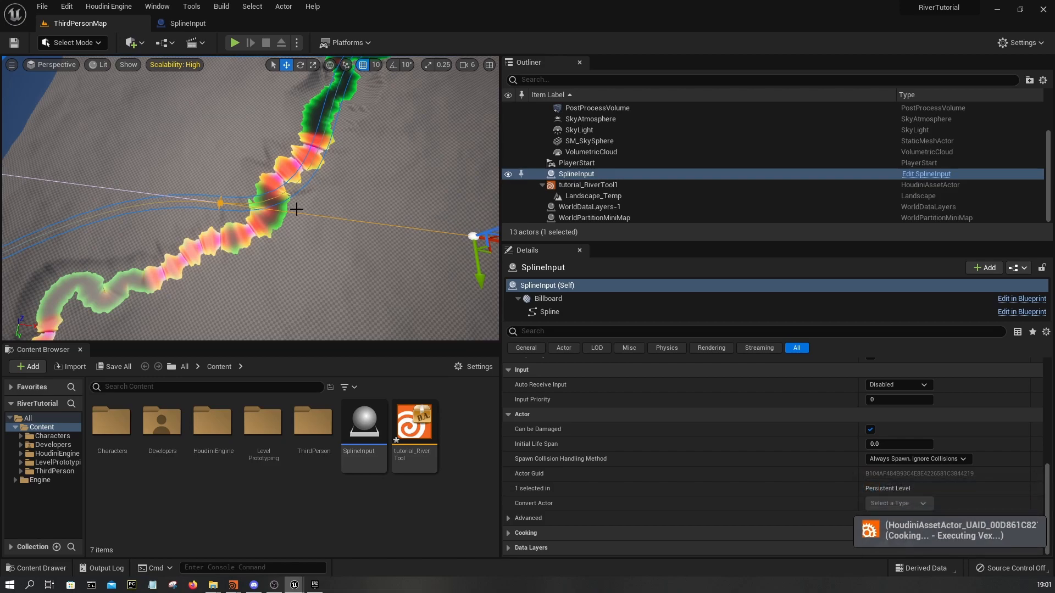
- Adjust the width scale of the SplineInput end point at the landscape's edge and shift the point slightly
{"action": "key", "text": "w"}
{"action": "right_click_drag", "start_coordinate": [266, 198], "coordinate": [347, 240]}
{"action": "key", "text": "s"}
{"action": "key", "text": "d"}
{"action": "key", "text": "w"}
{"action": "key", "text": "s"}
{"action": "key", "text": "w"}
{"action": "key", "text": "w"}
{"action": "right_click_drag", "start_coordinate": [346, 198], "coordinate": [299, 261]}
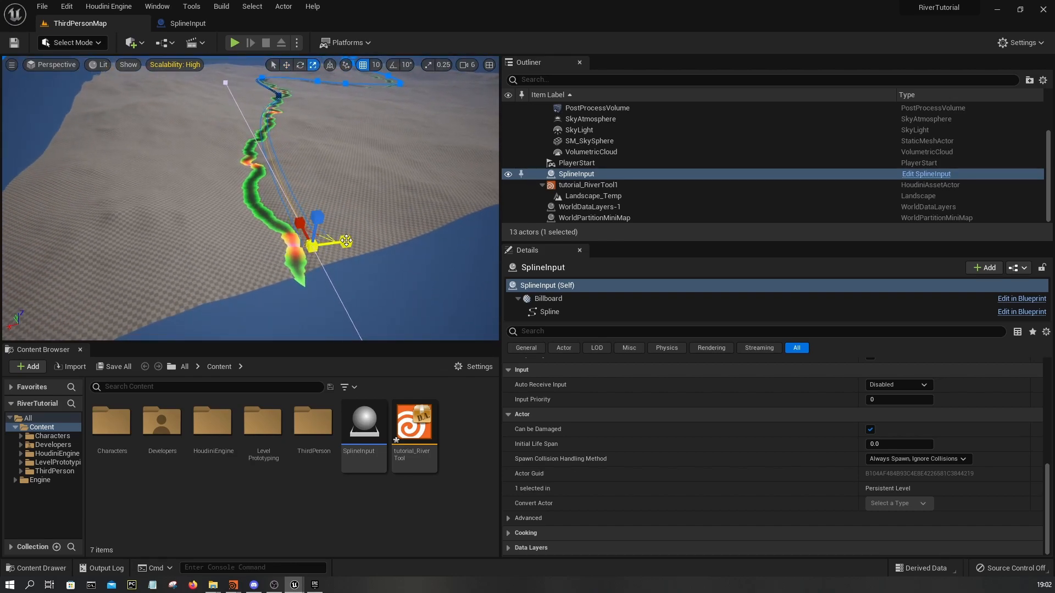
{"action": "key", "text": "w"}
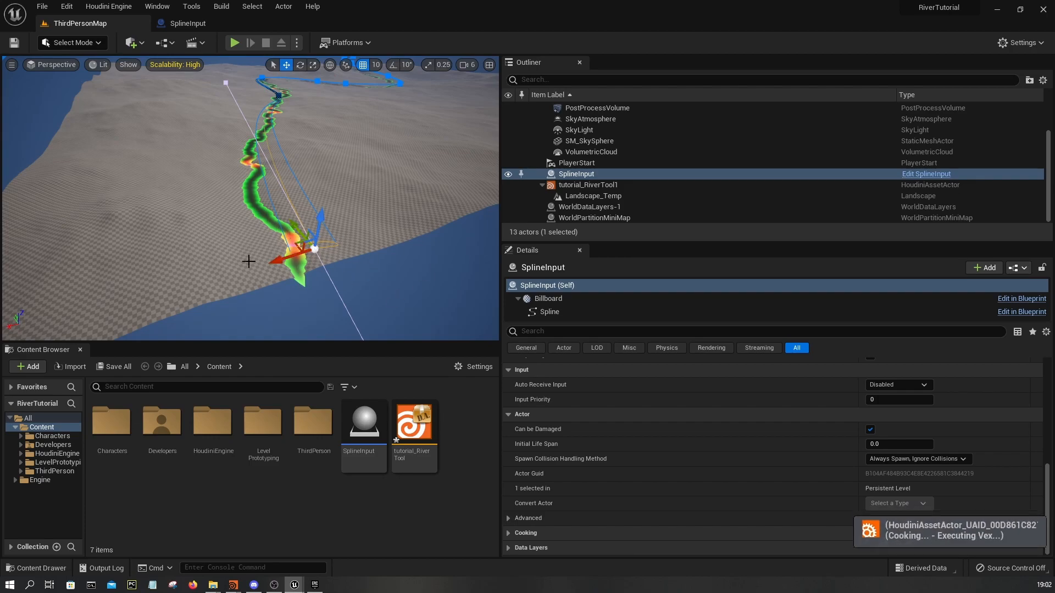
- Rotate SplineInput's end point slightly and move it a little to align it with the river's outlet
{"action": "right_click_drag", "start_coordinate": [251, 198], "coordinate": [337, 212]}
{"action": "key", "text": "e"}
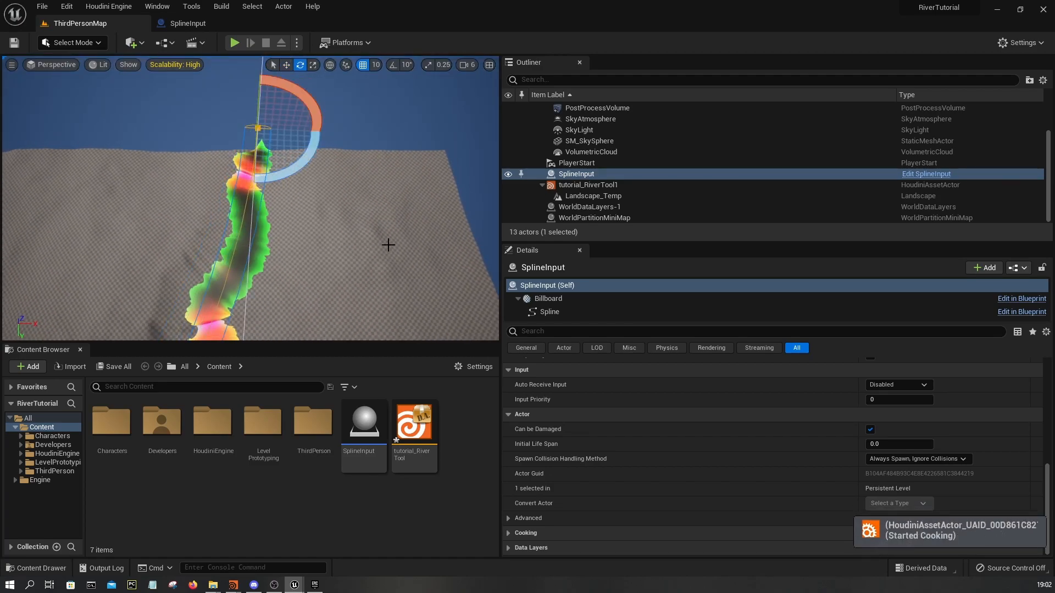
{"action": "left_click_drag", "start_coordinate": [303, 164], "coordinate": [293, 170]}
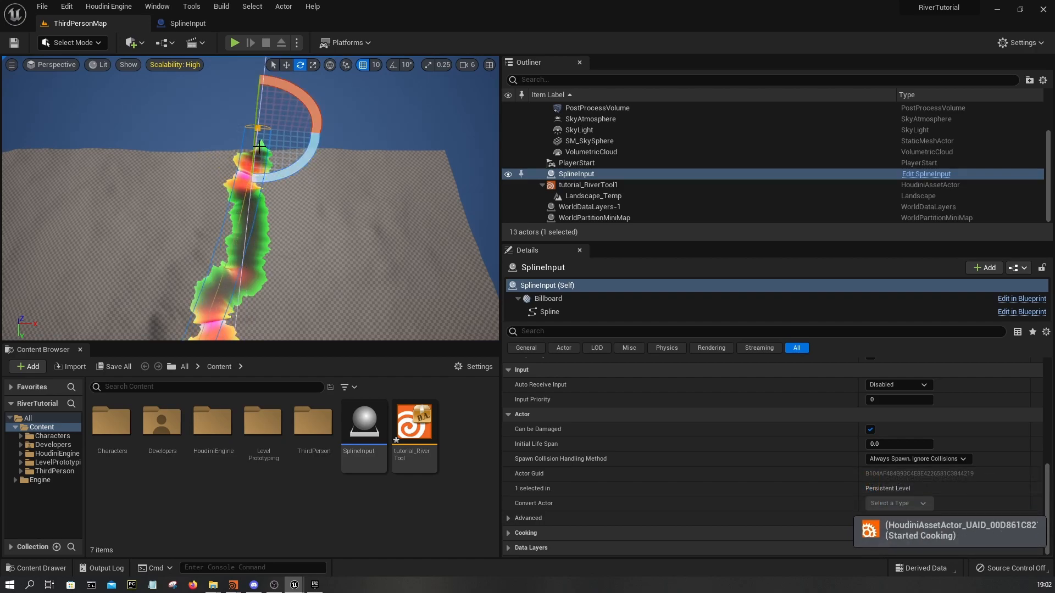
{"action": "key", "text": "w"}
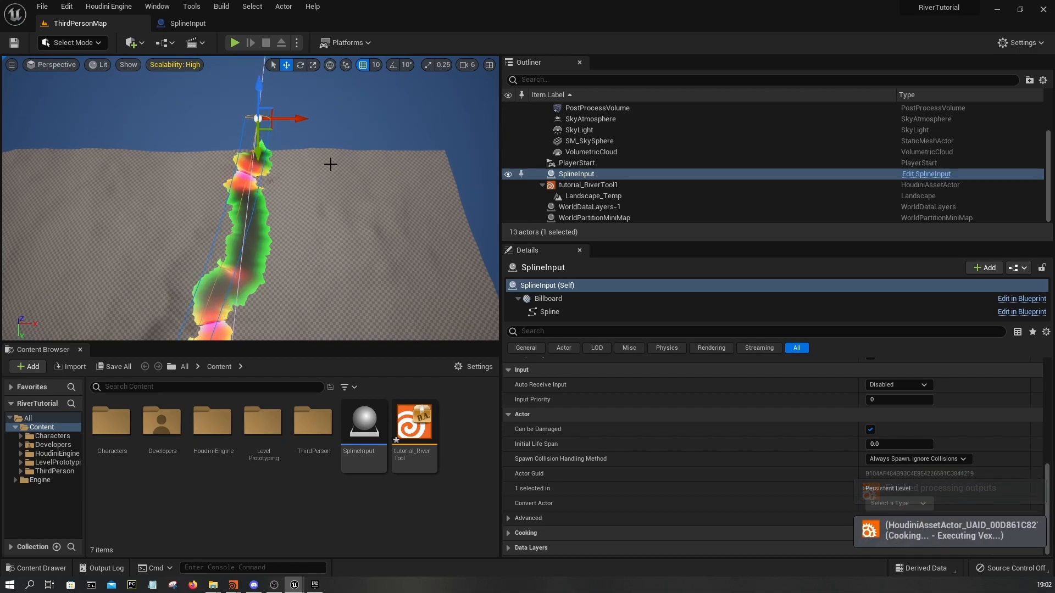
{"action": "key", "text": "w"}
- Scale SplineInput's end point along its sideways axis and shift it slightly outward over the landscape's edge
{"action": "mouse_move", "coordinate": [319, 185]}
{"action": "right_mouse_down"}
{"action": "mouse_move", "coordinate": [319, 219]}
{"action": "mouse_move", "coordinate": [346, 217]}
{"action": "mouse_move", "coordinate": [319, 184]}
{"action": "right_mouse_up"}
{"action": "key", "text": "s"}
{"action": "key", "text": "r"}
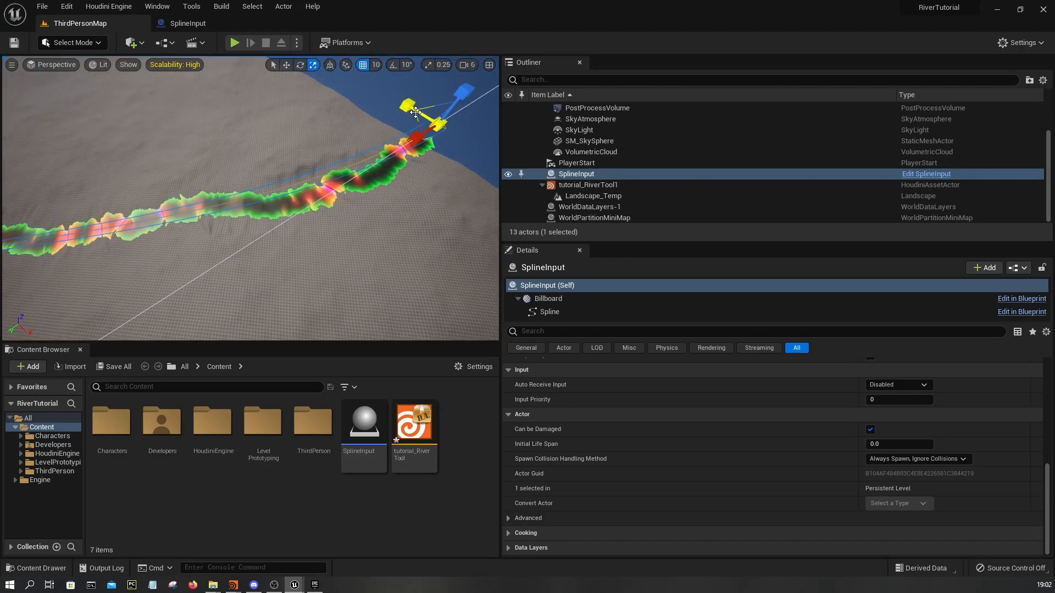
{"action": "key", "text": "w"}
{"action": "left_click_drag", "start_coordinate": [441, 139], "coordinate": [449, 137]}
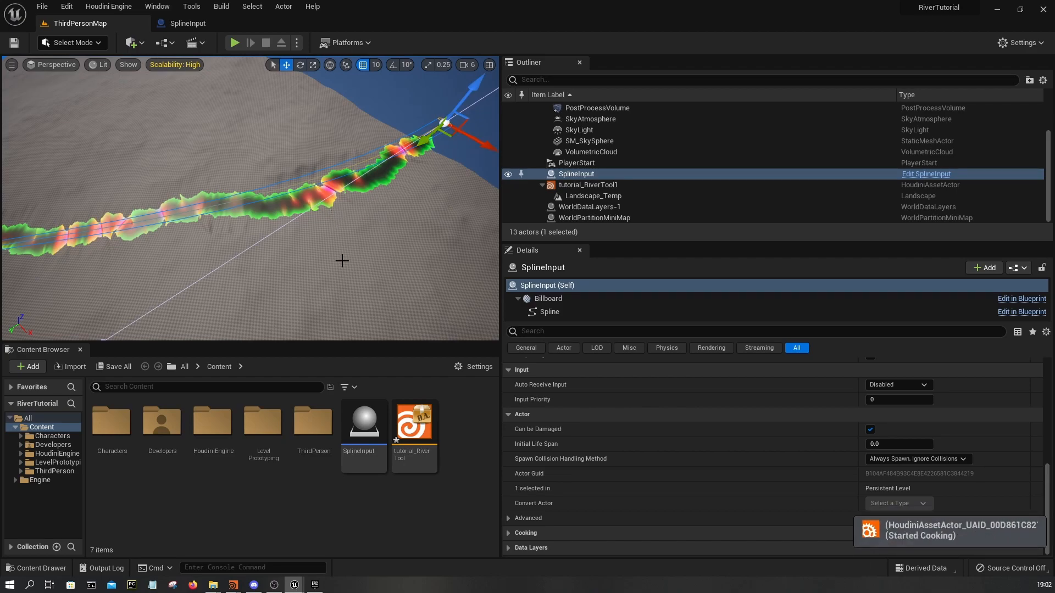
- Set the ScaleNoiseAmplitude of tutorial_RiverTool1 to 1.0
{"action": "key", "text": "w"}
{"action": "mouse_move", "coordinate": [345, 241]}
{"action": "right_mouse_down"}
{"action": "mouse_move", "coordinate": [352, 253]}
{"action": "mouse_move", "coordinate": [395, 236]}
{"action": "mouse_move", "coordinate": [344, 238]}
{"action": "right_mouse_up"}
{"action": "scroll", "coordinate": [345, 238], "scroll_direction": "down", "scroll_amount": 5}
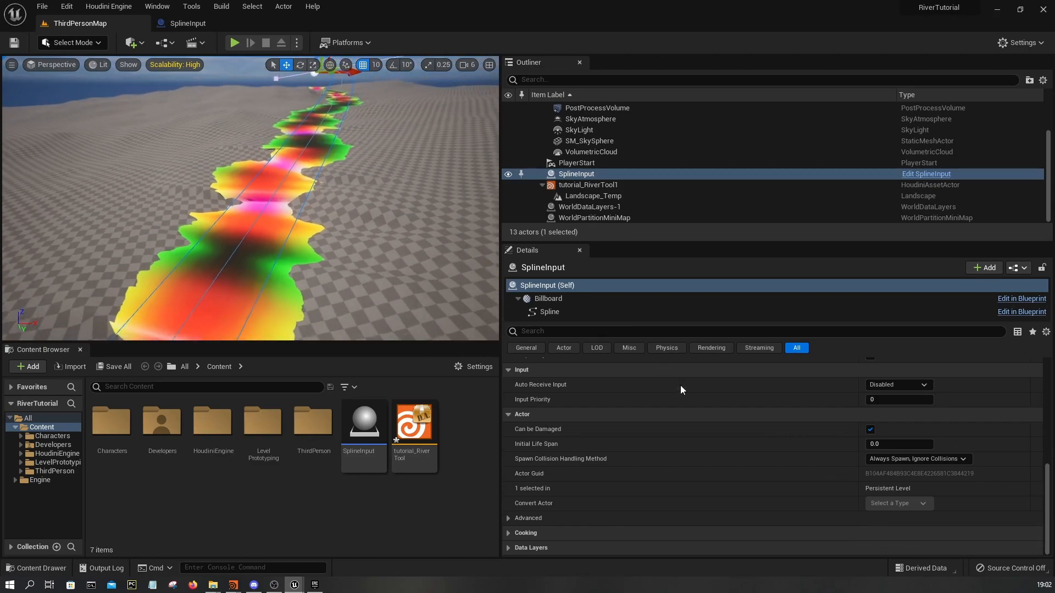
{"action": "scroll", "coordinate": [691, 407], "scroll_direction": "up", "scroll_amount": 2}
{"action": "left_click", "coordinate": [605, 184]}
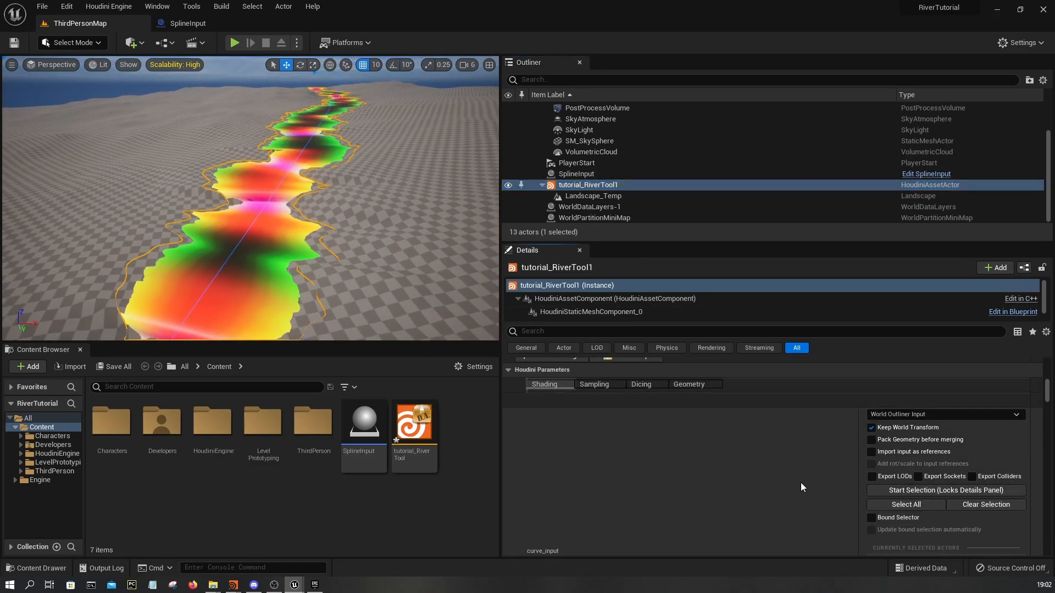
{"action": "scroll", "coordinate": [849, 473], "scroll_direction": "down", "scroll_amount": 10}
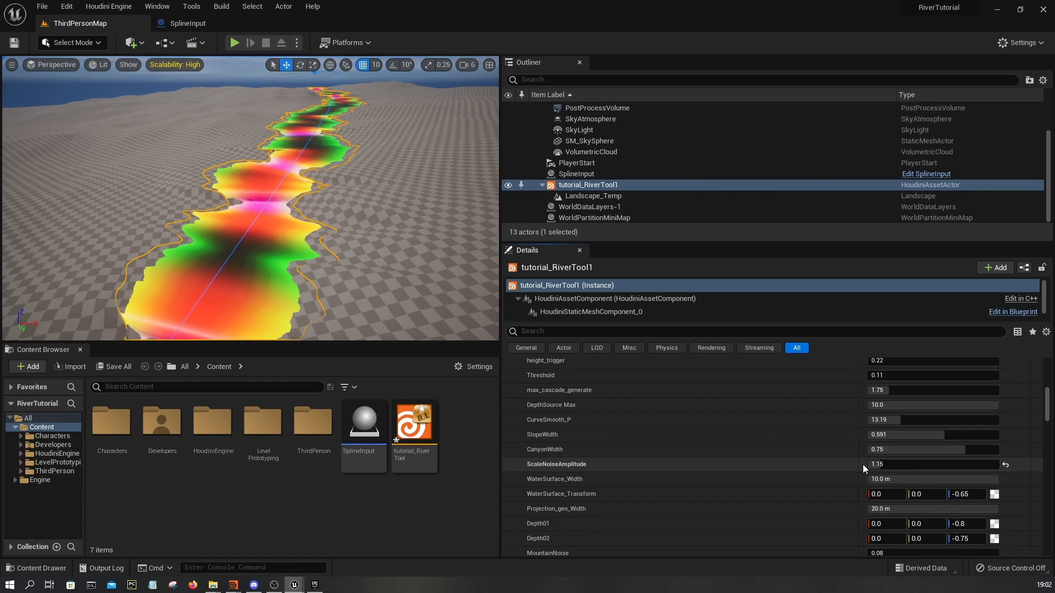
{"action": "left_click", "coordinate": [896, 465]}
{"action": "type", "text": "1.0"}
{"action": "key", "text": "Return"}
- Select the SplineInput point just before the river's bend and scale it along its sideways axis to adjust the river's width there
{"action": "right_click_drag", "start_coordinate": [377, 180], "coordinate": [335, 194]}
{"action": "left_click", "coordinate": [286, 170]}
{"action": "left_click", "coordinate": [287, 172]}
{"action": "key", "text": "r"}
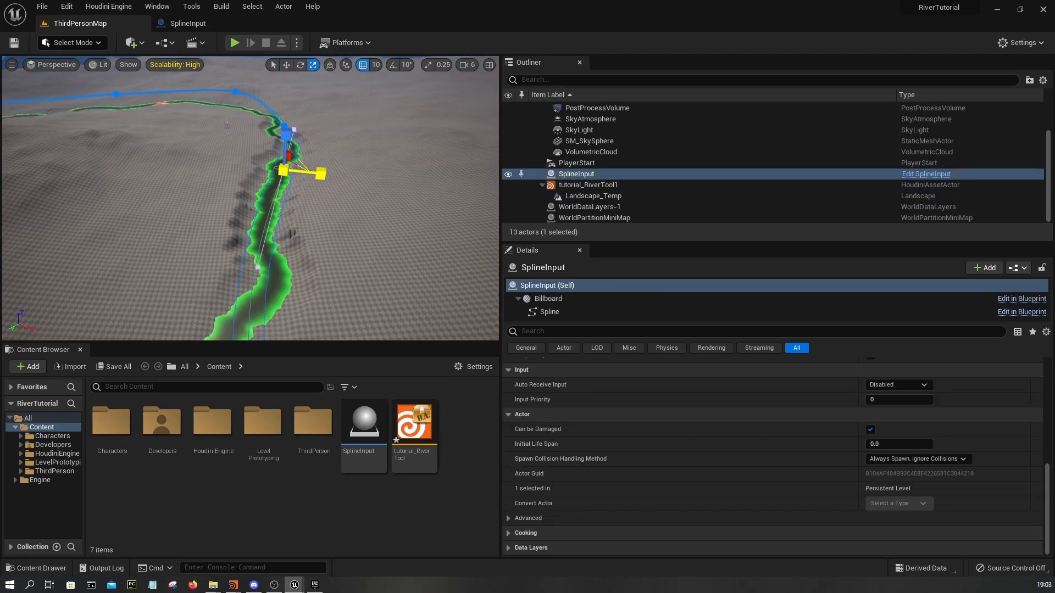
{"action": "key", "text": "w"}
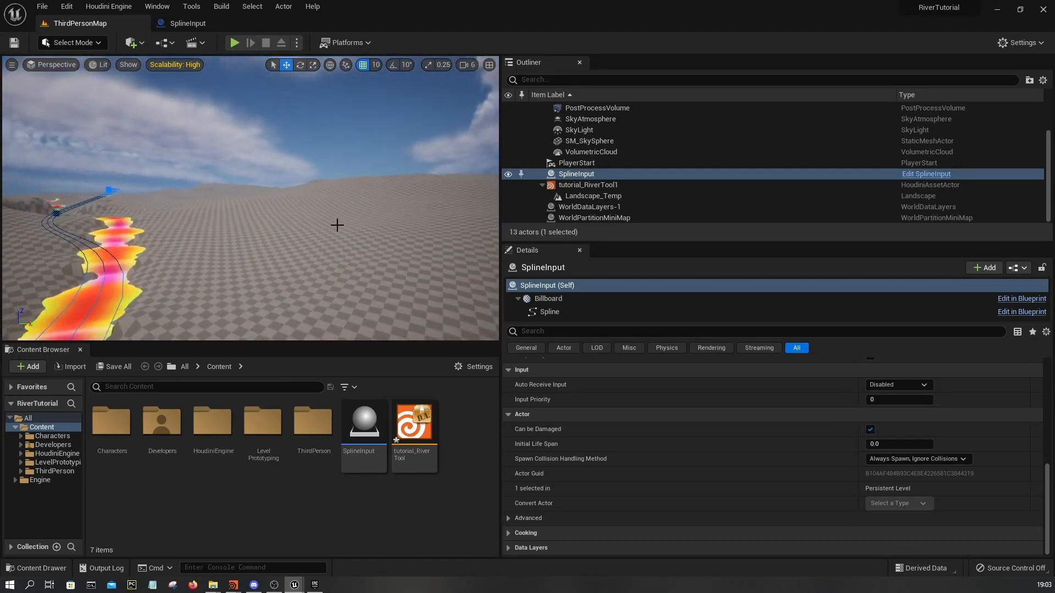
- Widen the river around its large bend by scaling and shifting the SplineInput points there
{"action": "key", "text": "f"}
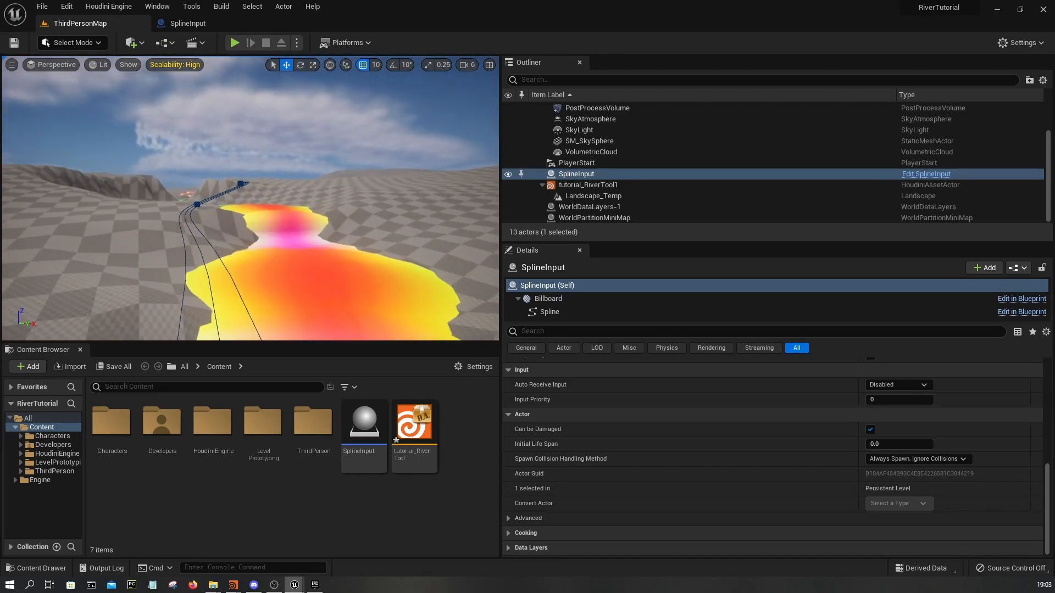
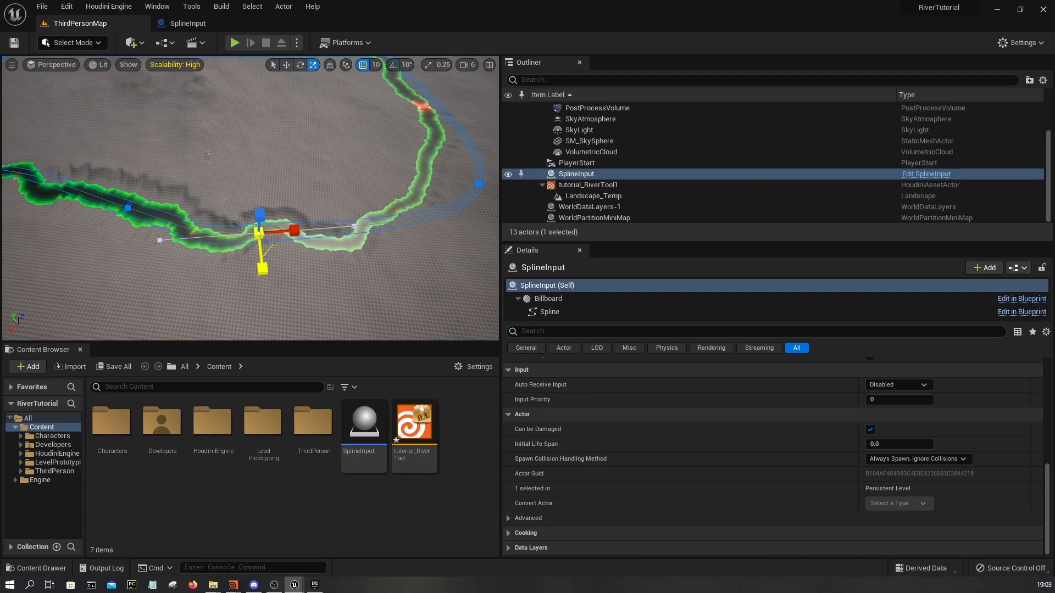
{"action": "key", "text": "d"}
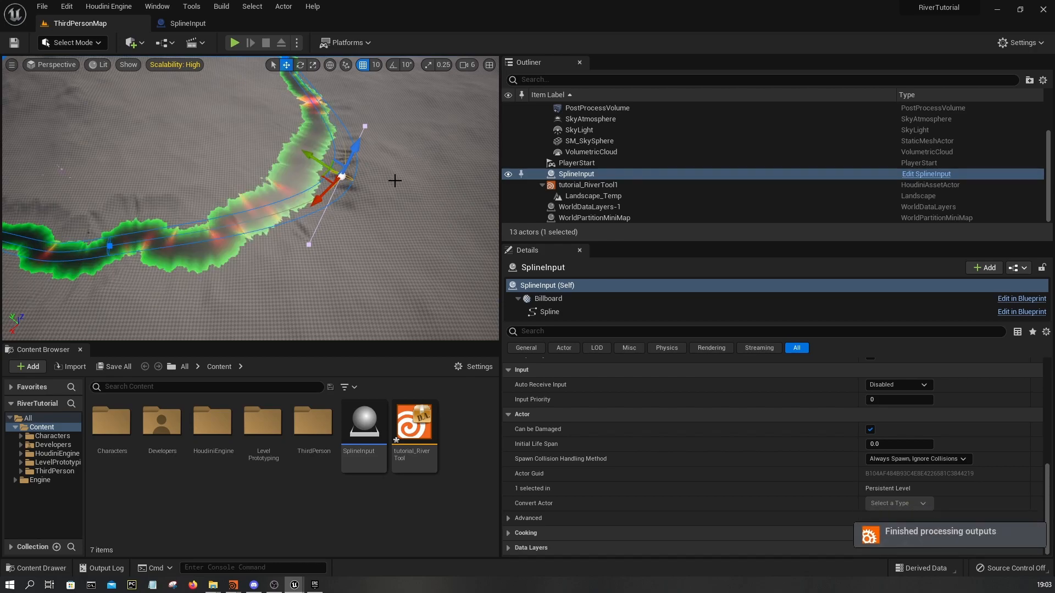
{"action": "key", "text": "d"}
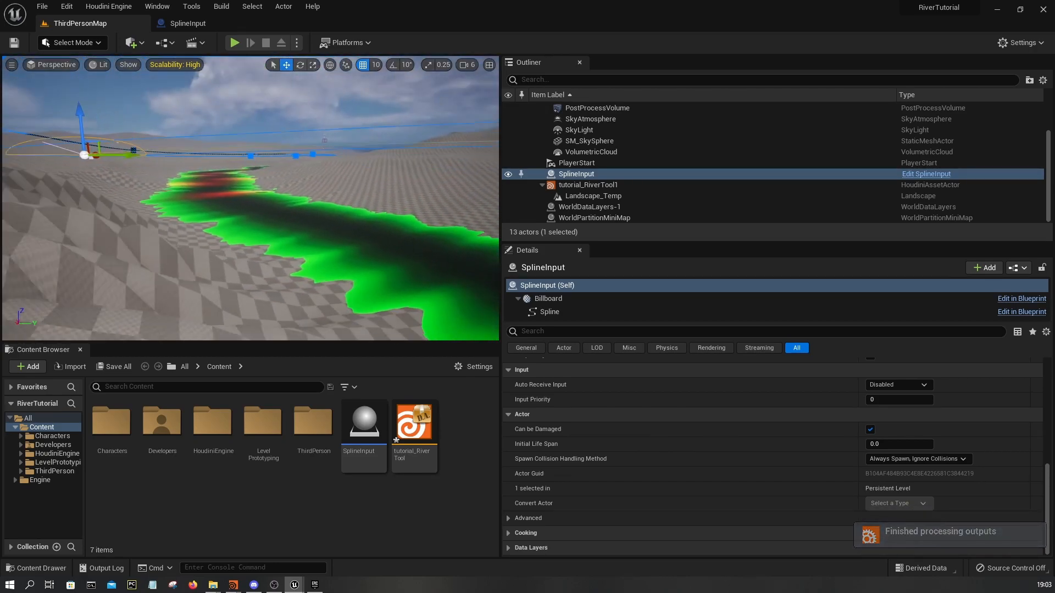
- Examine the widened river's surface and banks from close to the terrain
{"action": "key", "text": "s"}
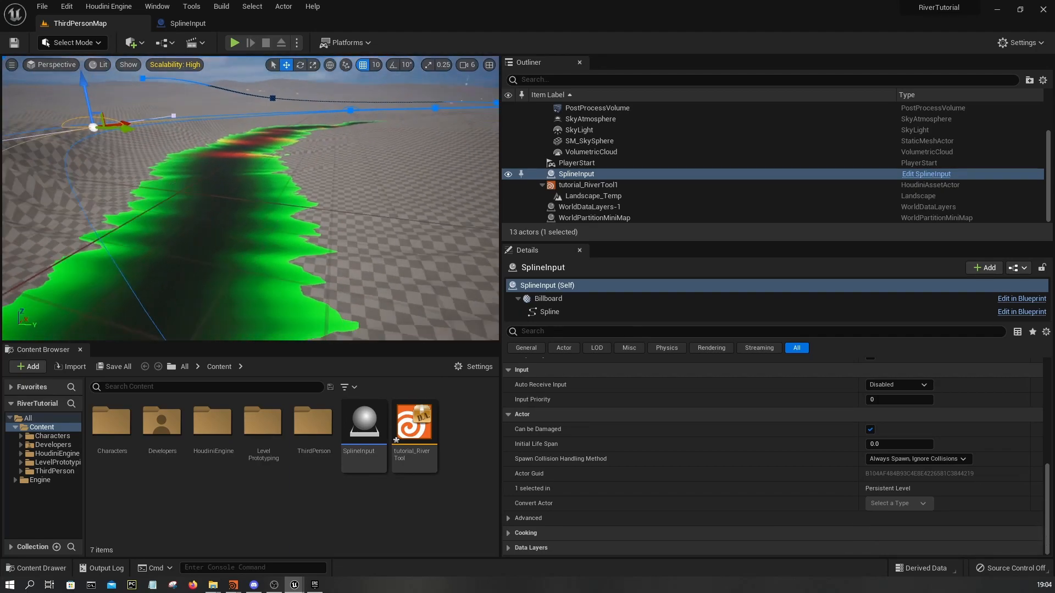
{"action": "key", "text": "w"}
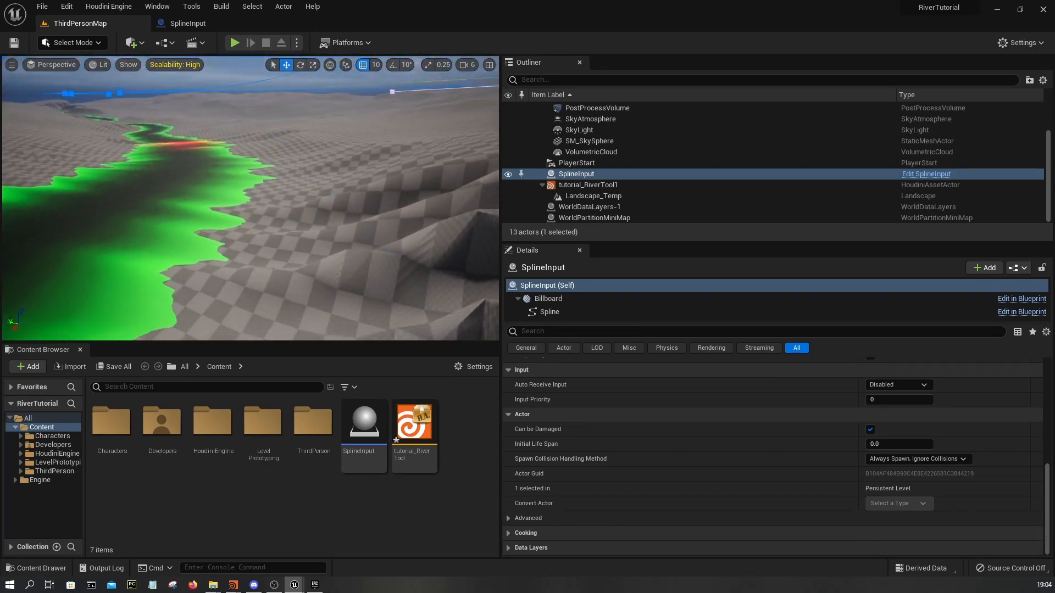
{"action": "key", "text": "s"}
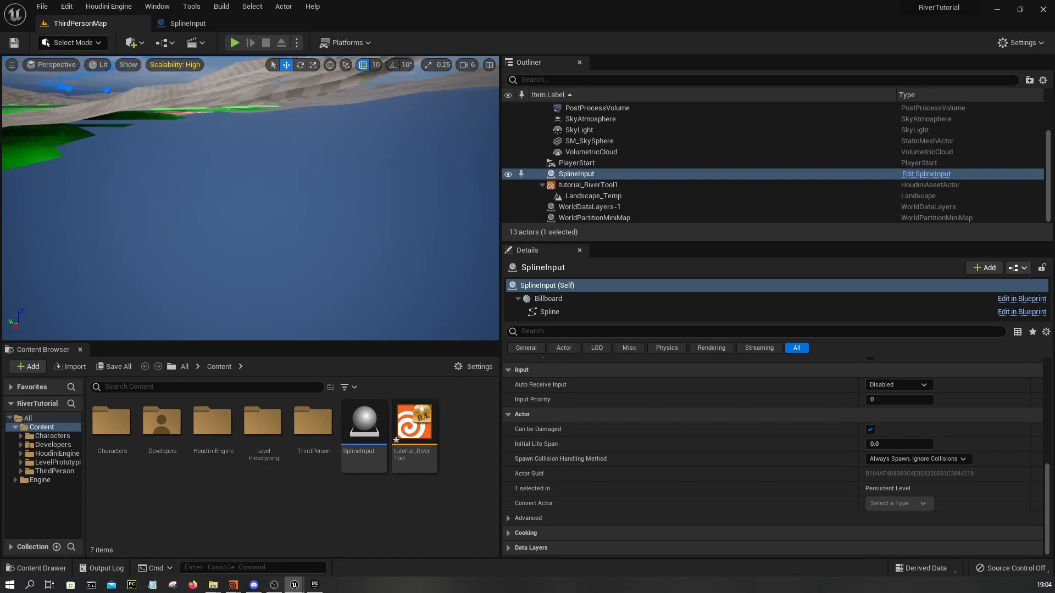
{"action": "key", "text": "w"}
{"action": "right_click_drag", "start_coordinate": [384, 228], "coordinate": [264, 220]}
{"action": "key", "text": "s"}
{"action": "key", "text": "w"}
{"action": "key", "text": "w"}
- Switch the viewport to immersive mode and examine the river surface around the wide bend for folds and jagged edges
{"action": "left_click", "coordinate": [132, 87]}
{"action": "left_click", "coordinate": [11, 65]}
{"action": "left_click", "coordinate": [65, 237]}
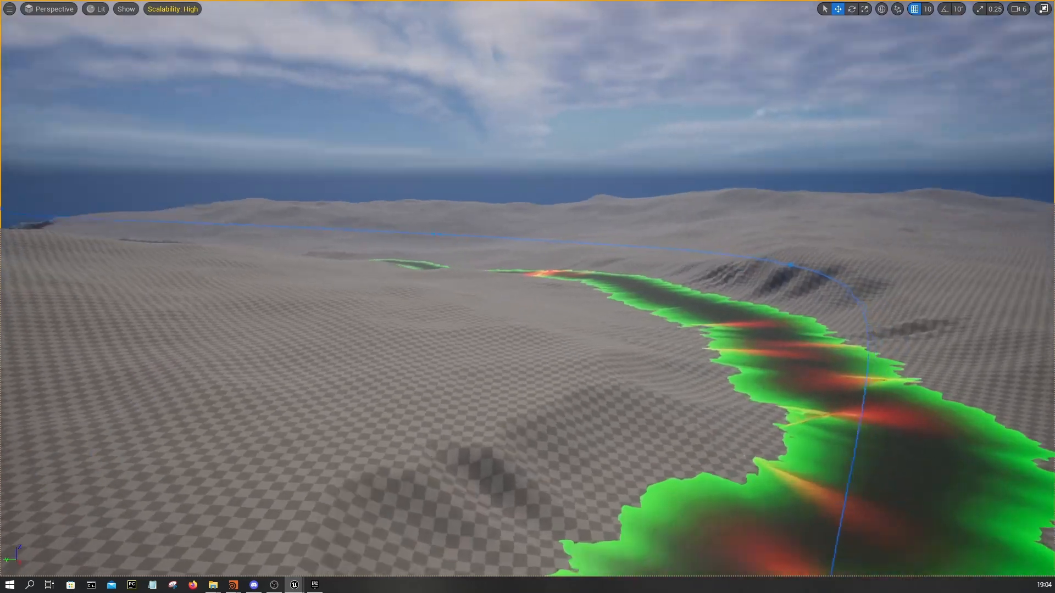
{"action": "right_click_drag", "start_coordinate": [528, 296], "coordinate": [264, 316]}
{"action": "key", "text": "w"}
{"action": "key", "text": "s"}
{"action": "right_click_drag", "start_coordinate": [383, 240], "coordinate": [316, 212]}
{"action": "key", "text": "w"}
{"action": "key", "text": "w"}
{"action": "key", "text": "s"}
{"action": "key", "text": "w"}
{"action": "key", "text": "w"}
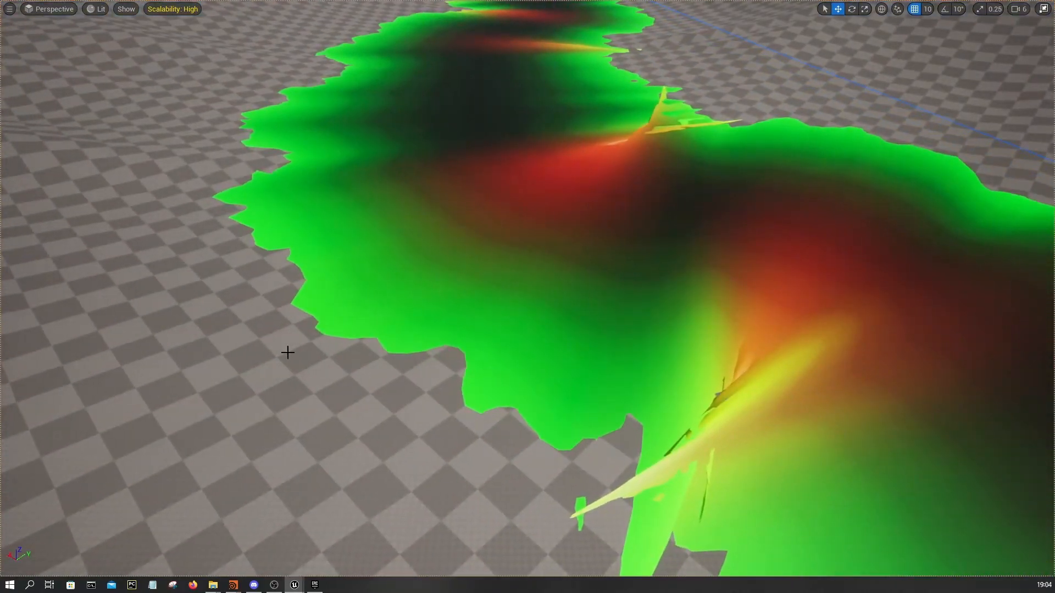
- Follow the river along its course and examine how its surface fits the terrain in the steeper sections
{"action": "right_click_drag", "start_coordinate": [288, 353], "coordinate": [689, 316]}
{"action": "key", "text": "q"}
{"action": "key", "text": "d"}
{"action": "key", "text": "w"}
{"action": "key", "text": "w"}
{"action": "key", "text": "e"}
{"action": "key", "text": "w"}
{"action": "key", "text": "w"}
{"action": "key", "text": "e"}
{"action": "key", "text": "w"}
{"action": "right_click_drag", "start_coordinate": [379, 372], "coordinate": [687, 310]}
{"action": "key", "text": "s"}
{"action": "key", "text": "e"}
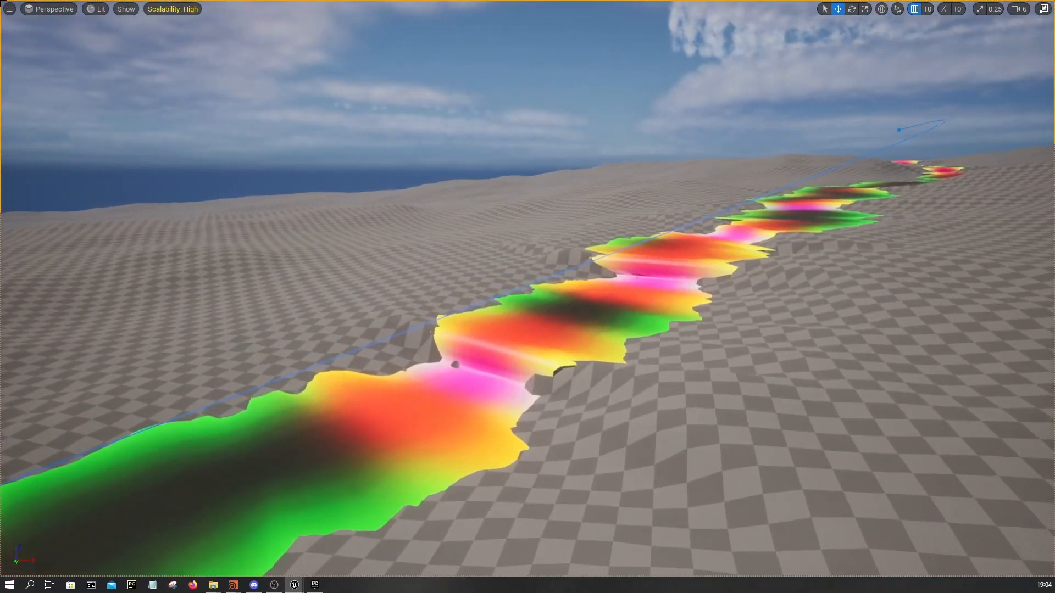
- Leave the immersive view, select tutorial_RiverTool1, and bring its depth and water surface parameters into view
{"action": "left_click", "coordinate": [9, 9]}
{"action": "left_click", "coordinate": [73, 178]}
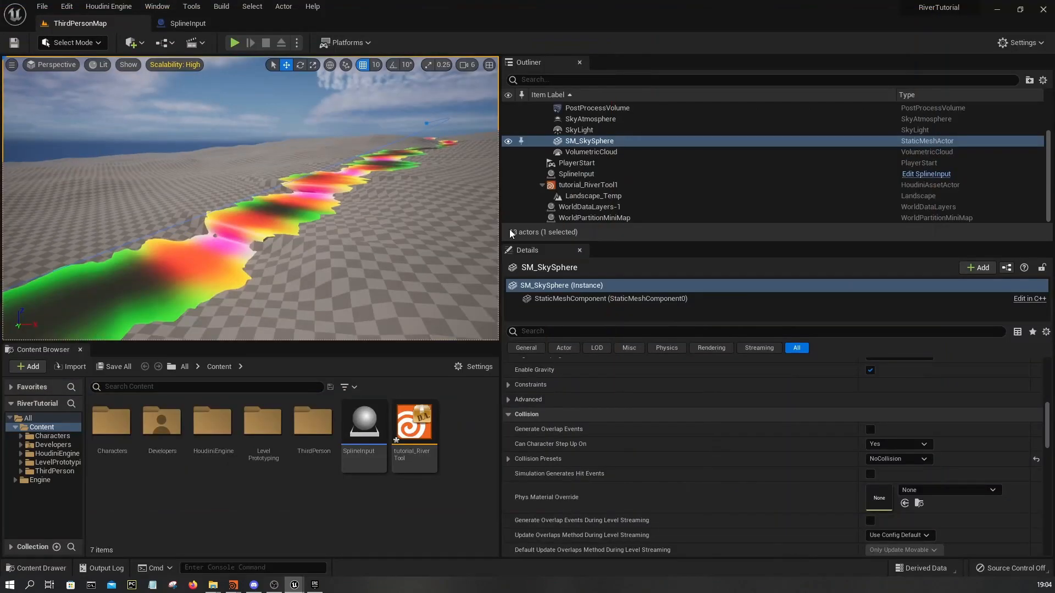
{"action": "left_click", "coordinate": [654, 184]}
{"action": "scroll", "coordinate": [987, 484], "scroll_direction": "down", "scroll_amount": 5}
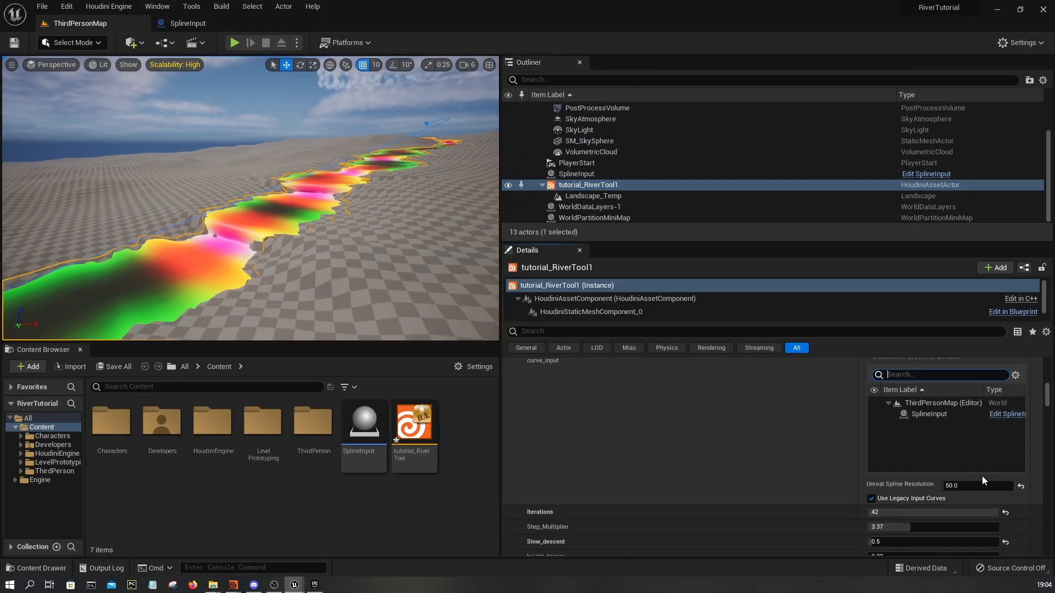
{"action": "scroll", "coordinate": [961, 486], "scroll_direction": "down", "scroll_amount": 3}
{"action": "scroll", "coordinate": [961, 487], "scroll_direction": "down", "scroll_amount": 2}
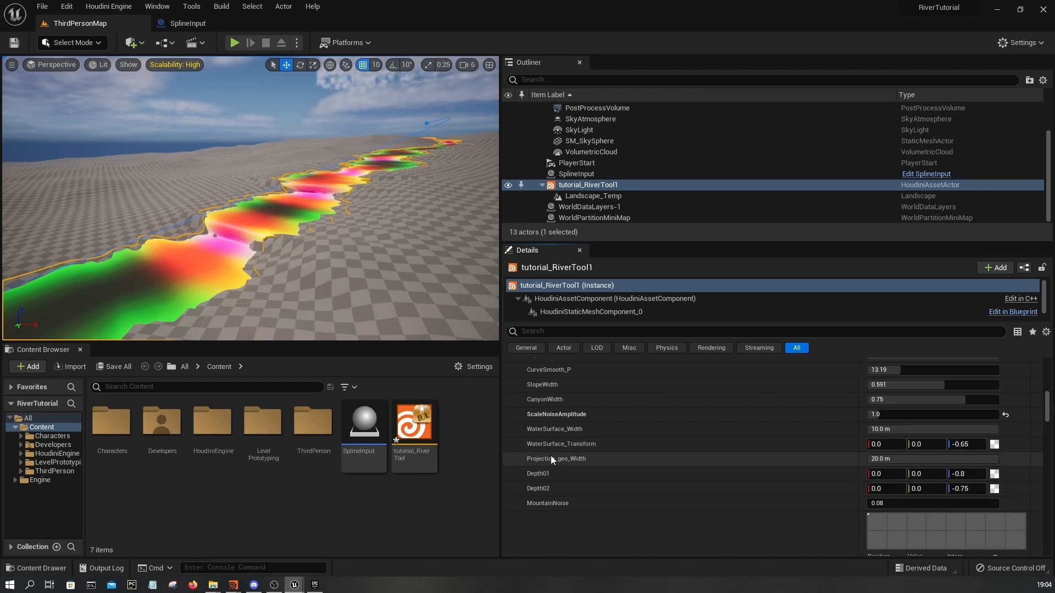
- Examine the gap between the river surface and the carved riverbed from low viewpoints
{"action": "key", "text": "a"}
{"action": "mouse_move", "coordinate": [350, 293]}
{"action": "right_mouse_down"}
{"action": "mouse_move", "coordinate": [426, 301]}
{"action": "mouse_move", "coordinate": [340, 287]}
{"action": "mouse_move", "coordinate": [241, 306]}
{"action": "mouse_move", "coordinate": [330, 296]}
{"action": "mouse_move", "coordinate": [351, 275]}
{"action": "right_mouse_up"}
{"action": "key", "text": "q"}
{"action": "key", "text": "e"}
{"action": "key", "text": "w"}
{"action": "key", "text": "q"}
{"action": "key", "text": "e"}
{"action": "key", "text": "q"}
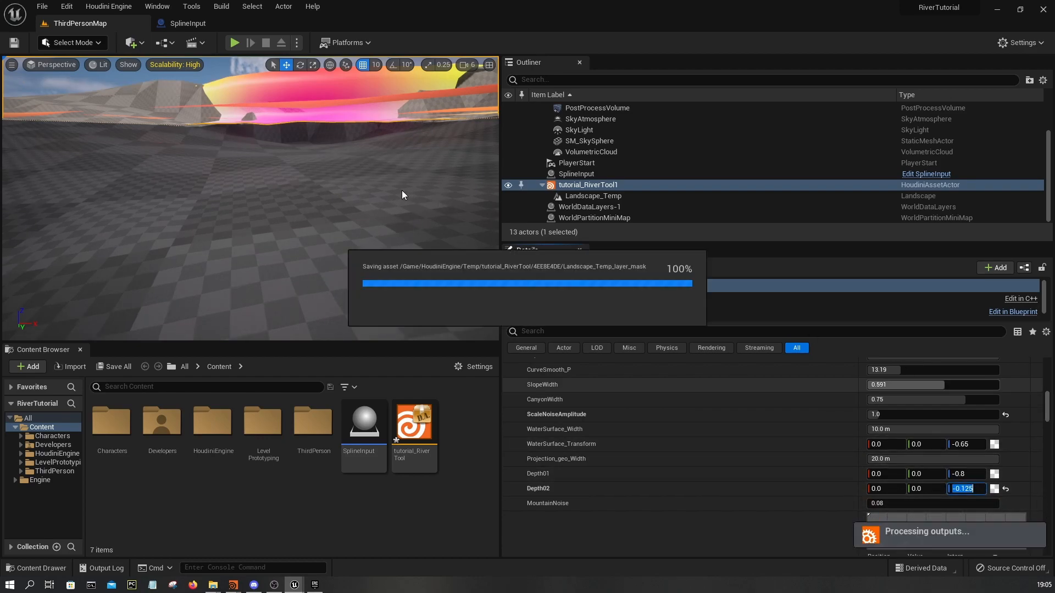
- Set the Z value of tutorial_RiverTool1's Depth02 to -1.25
{"action": "key", "text": "Return"}
{"action": "left_click", "coordinate": [969, 488]}
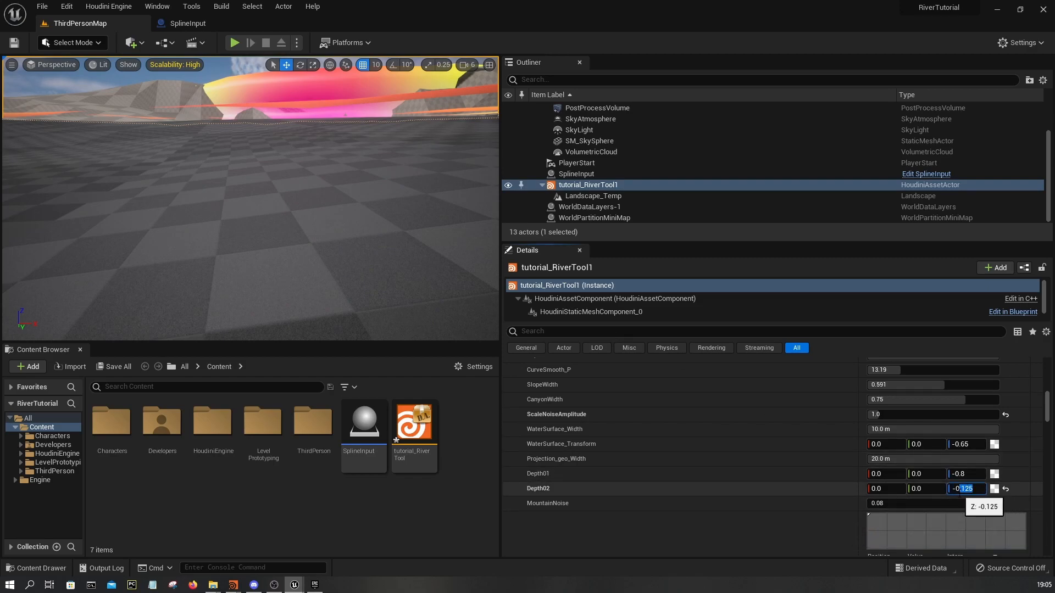
{"action": "type", "text": "-1.25"}
{"action": "key", "text": "Return"}
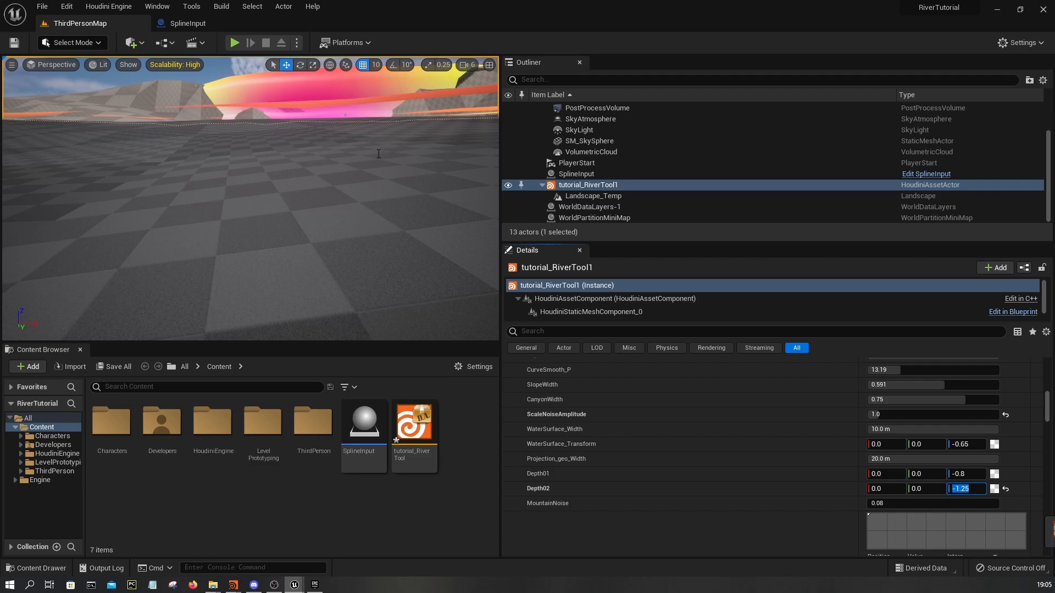
- Set the Z value of Depth02 to -1.35 and check the riverbed along the river
{"action": "mouse_move", "coordinate": [347, 209]}
{"action": "right_mouse_down"}
{"action": "mouse_move", "coordinate": [220, 212]}
{"action": "mouse_move", "coordinate": [165, 195]}
{"action": "mouse_move", "coordinate": [173, 181]}
{"action": "mouse_move", "coordinate": [189, 184]}
{"action": "mouse_move", "coordinate": [198, 209]}
{"action": "mouse_move", "coordinate": [146, 196]}
{"action": "mouse_move", "coordinate": [355, 207]}
{"action": "right_mouse_up"}
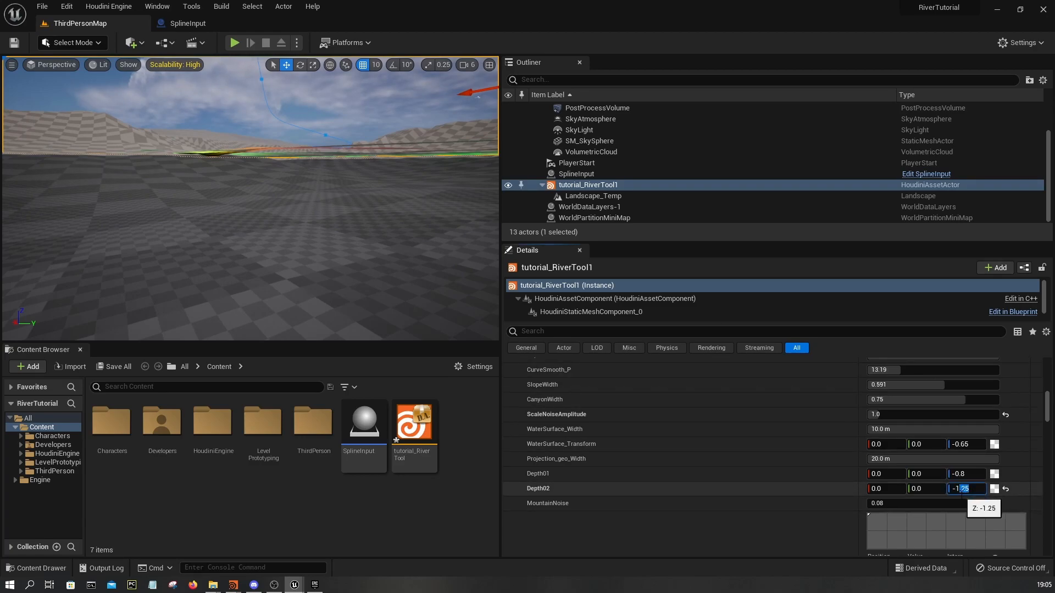
{"action": "type", "text": "3"}
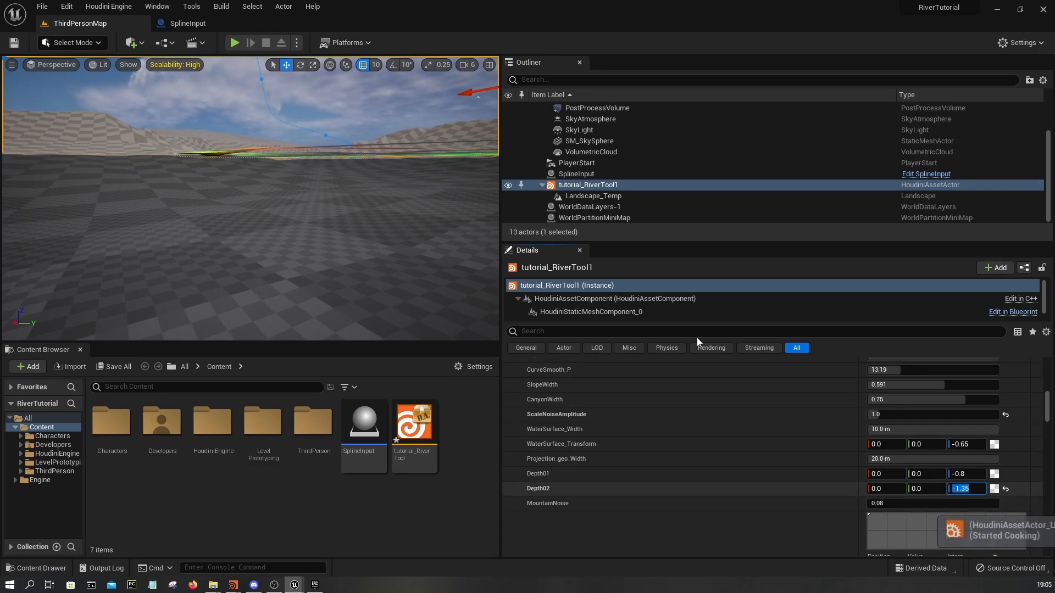
{"action": "right_click_drag", "start_coordinate": [308, 209], "coordinate": [355, 215]}
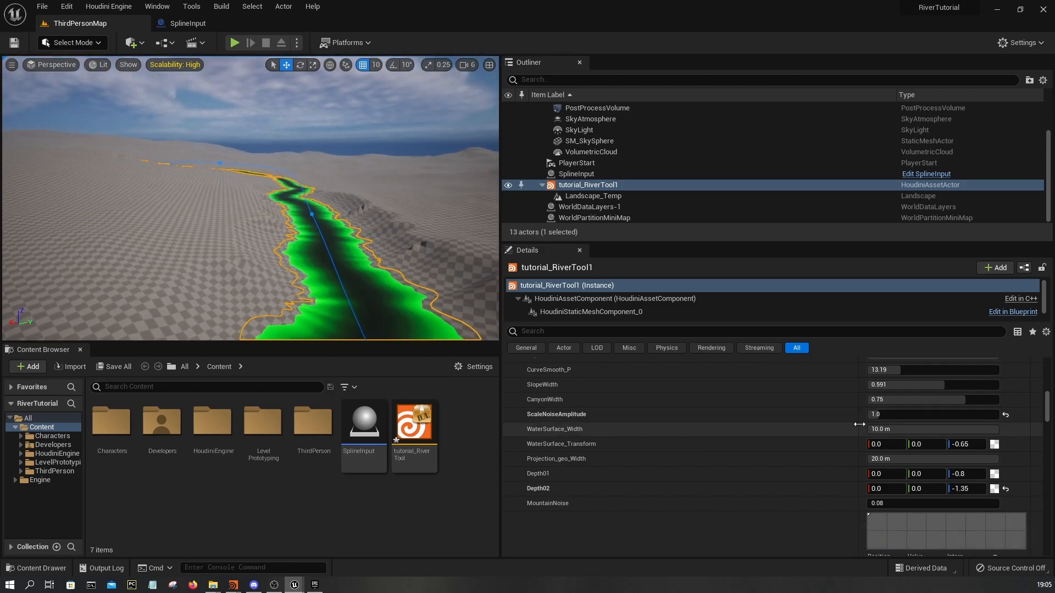
- Set CurveSmooth_P to 50.0, raise it further to 100.0, and check the river's smoothed course
{"action": "scroll", "coordinate": [860, 423], "scroll_direction": "up", "scroll_amount": 2}
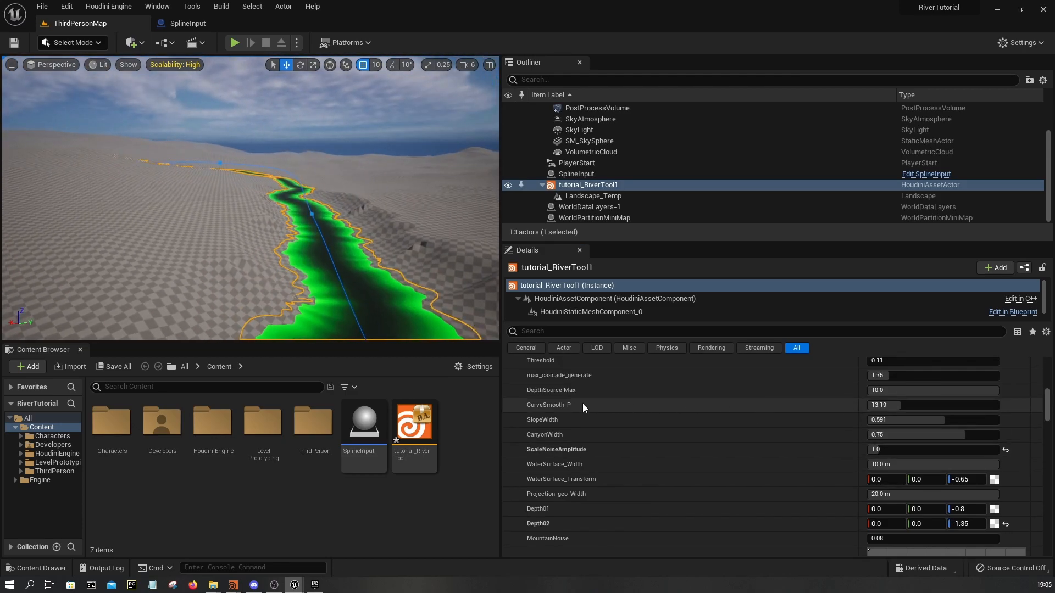
{"action": "left_click", "coordinate": [877, 406]}
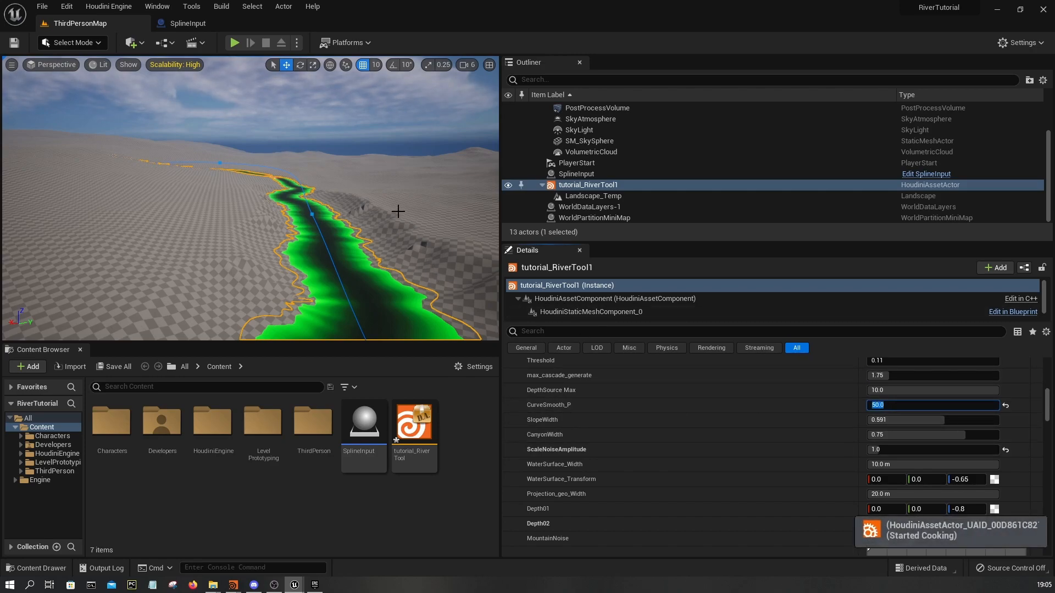
{"action": "right_click_drag", "start_coordinate": [380, 231], "coordinate": [377, 228]}
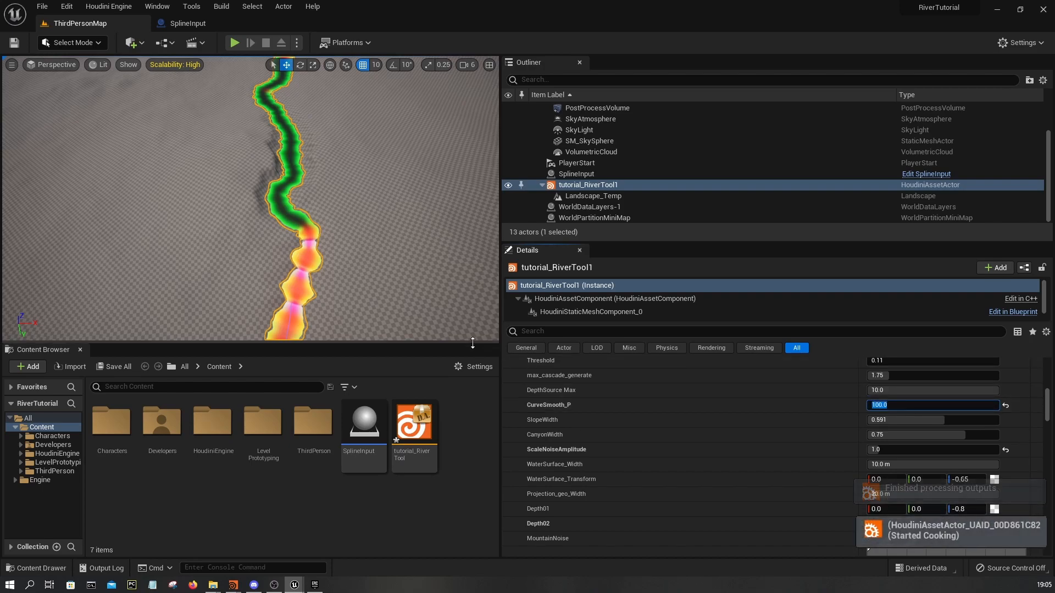
{"action": "key", "text": "w"}
{"action": "right_click_drag", "start_coordinate": [356, 264], "coordinate": [356, 263]}
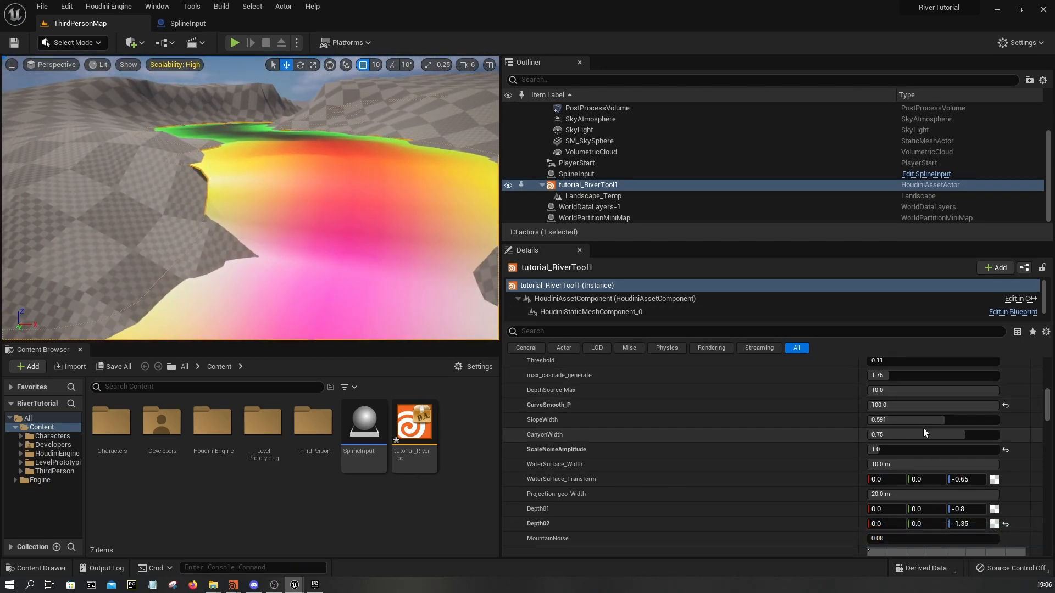
- Set tutorial_RiverTool1's CurveSmooth_P to 20.0 and check the resulting river course
{"action": "left_click", "coordinate": [920, 410]}
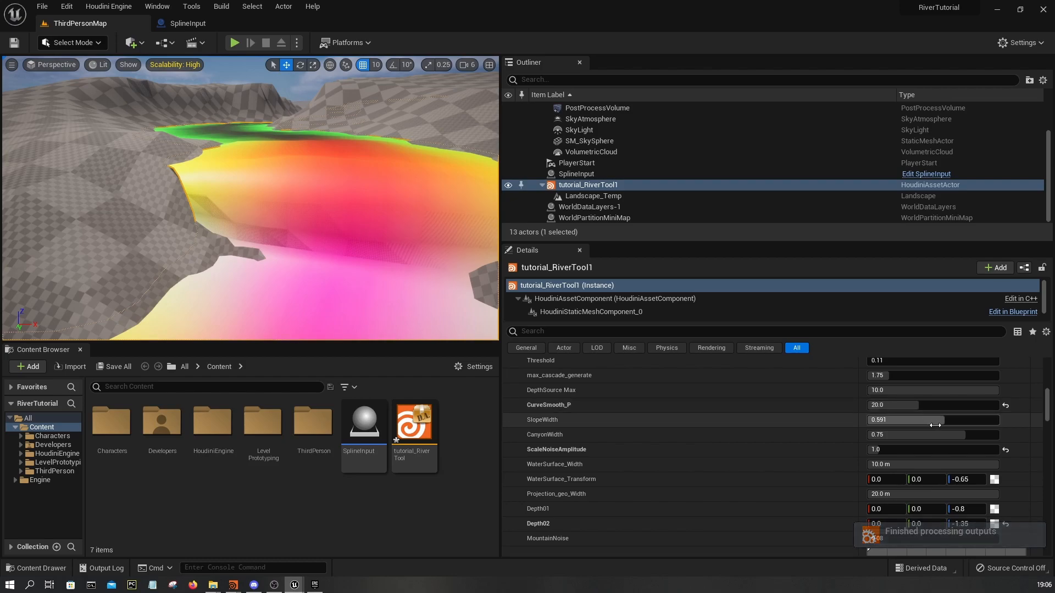
{"action": "scroll", "coordinate": [761, 474], "scroll_direction": "up", "scroll_amount": 3}
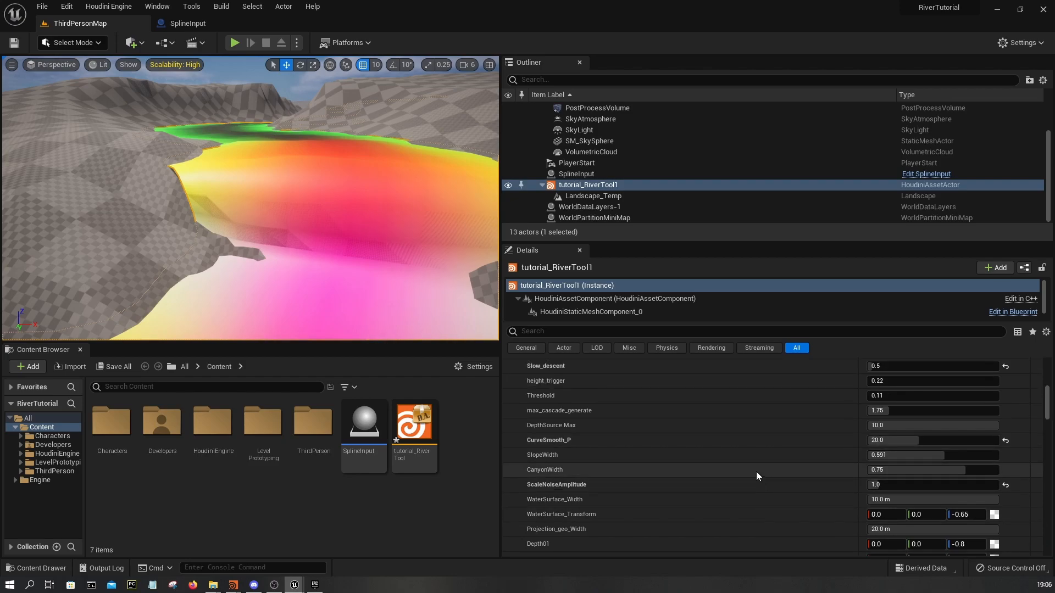
{"action": "scroll", "coordinate": [572, 428], "scroll_direction": "down", "scroll_amount": 4}
{"action": "scroll", "coordinate": [572, 431], "scroll_direction": "up", "scroll_amount": 3}
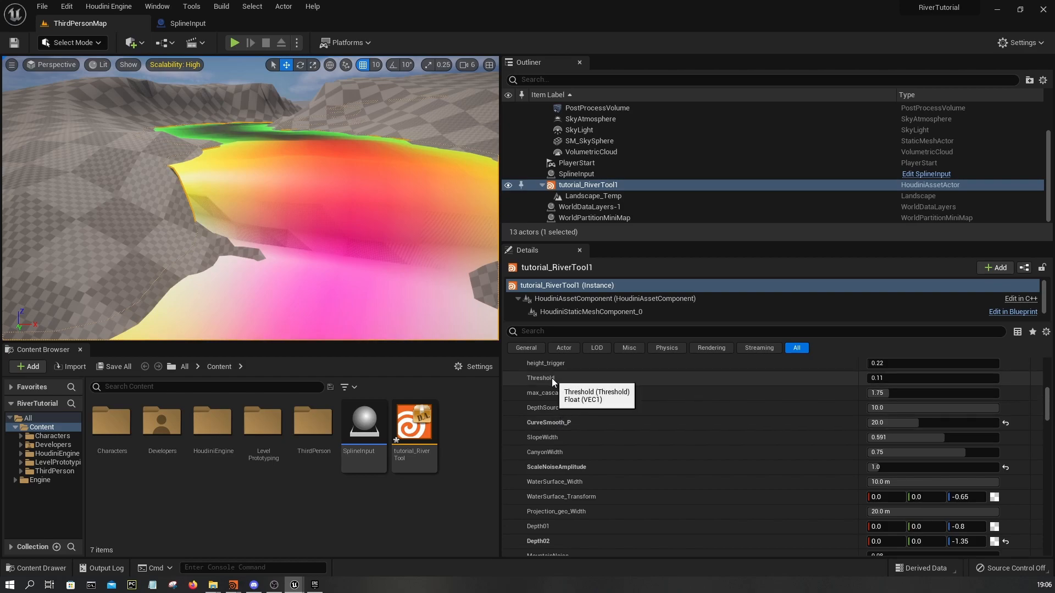
{"action": "scroll", "coordinate": [240, 257], "scroll_direction": "down", "scroll_amount": 10}
{"action": "right_click_drag", "start_coordinate": [241, 256], "coordinate": [237, 283]}
{"action": "key", "text": "w"}
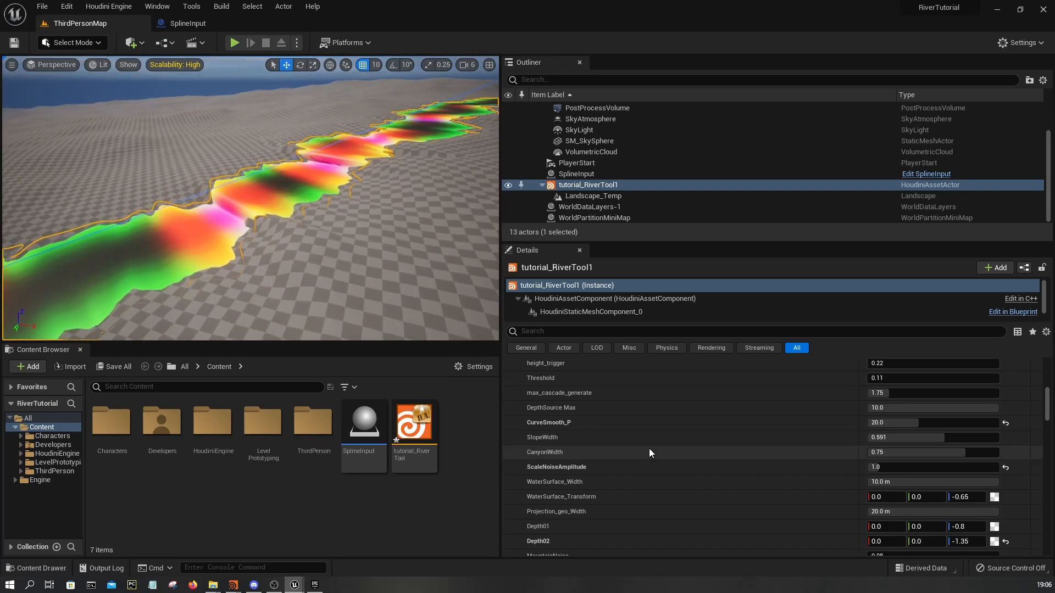
- Set the river tool's height_trigger to 0.25, then raise it to 0.3
{"action": "scroll", "coordinate": [643, 440], "scroll_direction": "up", "scroll_amount": 1}
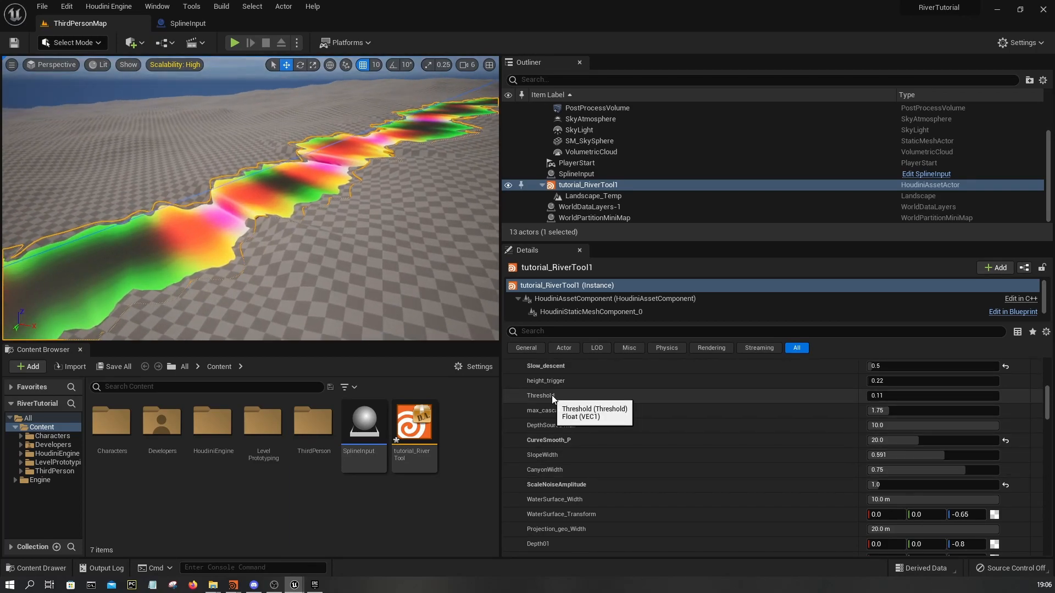
{"action": "scroll", "coordinate": [549, 395], "scroll_direction": "up", "scroll_amount": 1}
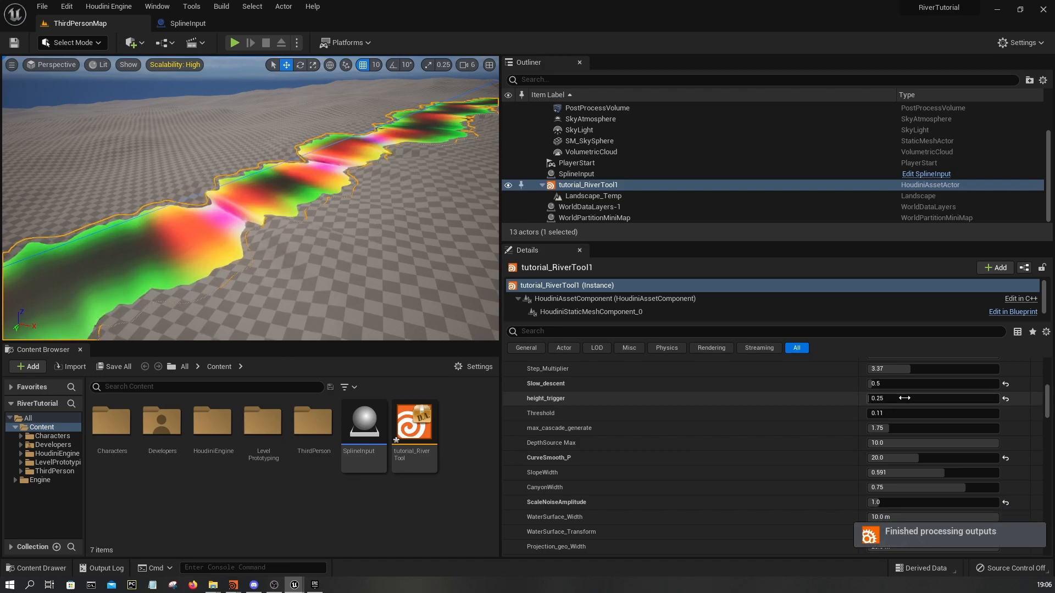
{"action": "type", "text": "3"}
{"action": "key", "text": "Return"}
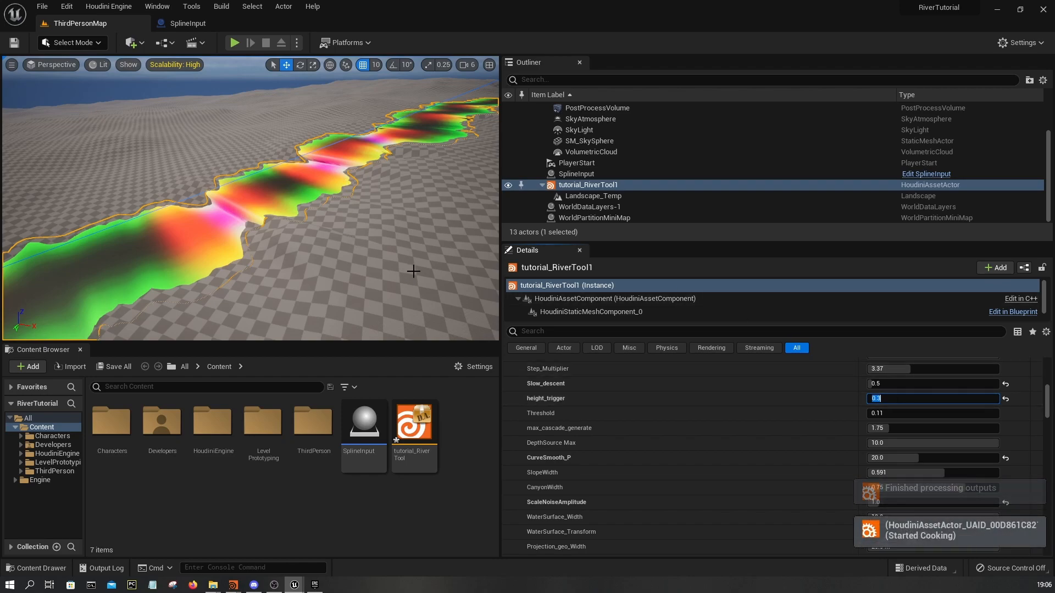
- Lower height_trigger to 0.2 and check the river's steps along its course
{"action": "right_click_drag", "start_coordinate": [352, 244], "coordinate": [448, 225]}
{"action": "key", "text": "w"}
{"action": "right_click_drag", "start_coordinate": [251, 198], "coordinate": [22, 212]}
{"action": "key", "text": "s"}
{"action": "key", "text": "w"}
{"action": "key", "text": "w"}
{"action": "key", "text": "w"}
{"action": "mouse_move", "coordinate": [341, 292]}
{"action": "right_mouse_down"}
{"action": "mouse_move", "coordinate": [365, 294]}
{"action": "mouse_move", "coordinate": [341, 292]}
{"action": "right_mouse_up"}
{"action": "key", "text": "s"}
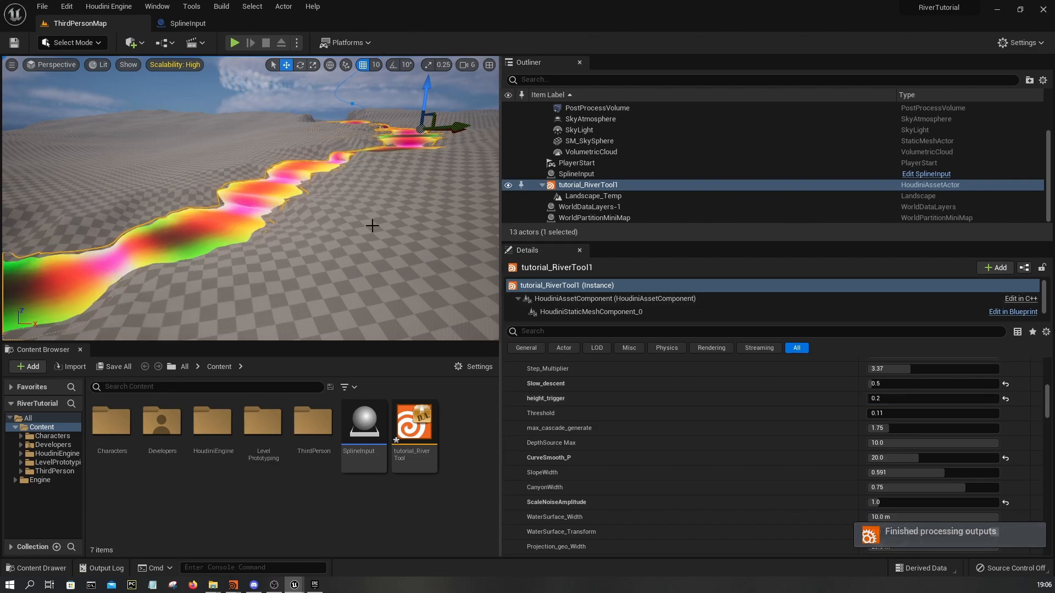
{"action": "right_click_drag", "start_coordinate": [405, 239], "coordinate": [405, 249]}
{"action": "key", "text": "e"}
- Set height_trigger back to 0.3 and inspect the river surface up close
{"action": "left_click", "coordinate": [879, 398]}
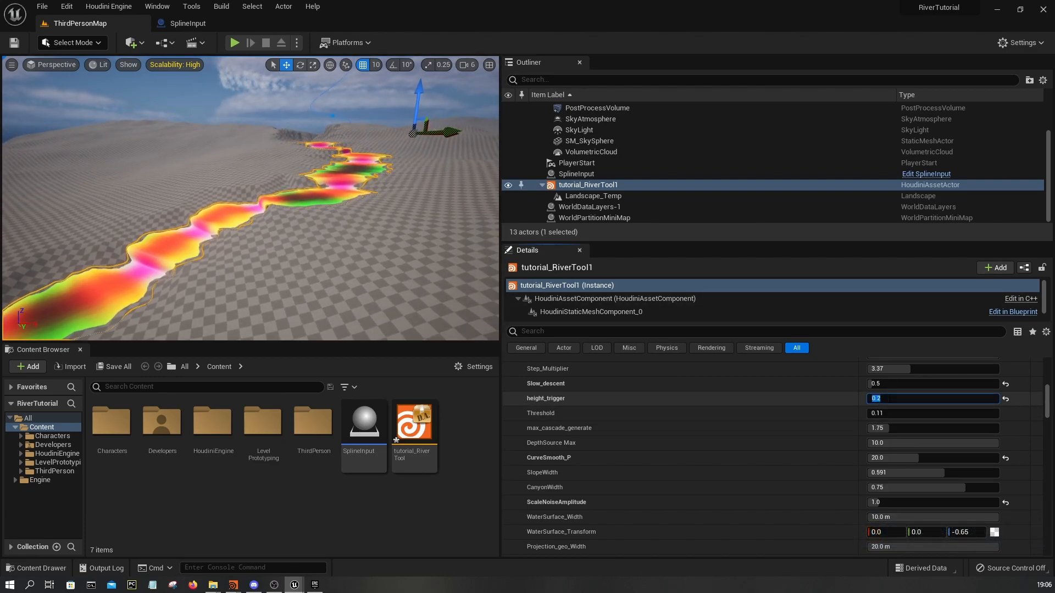
{"action": "key", "text": "Return"}
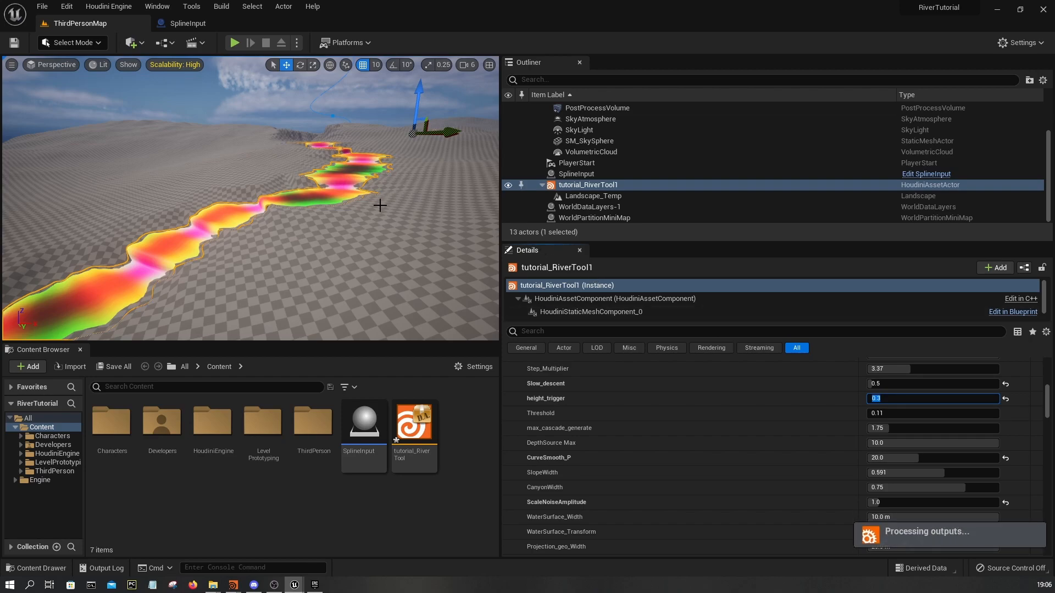
{"action": "key", "text": "w"}
{"action": "right_click_drag", "start_coordinate": [330, 225], "coordinate": [431, 274]}
{"action": "key", "text": "w"}
{"action": "key", "text": "w"}
{"action": "key", "text": "w"}
{"action": "key", "text": "s"}
{"action": "key", "text": "w"}
{"action": "key", "text": "s"}
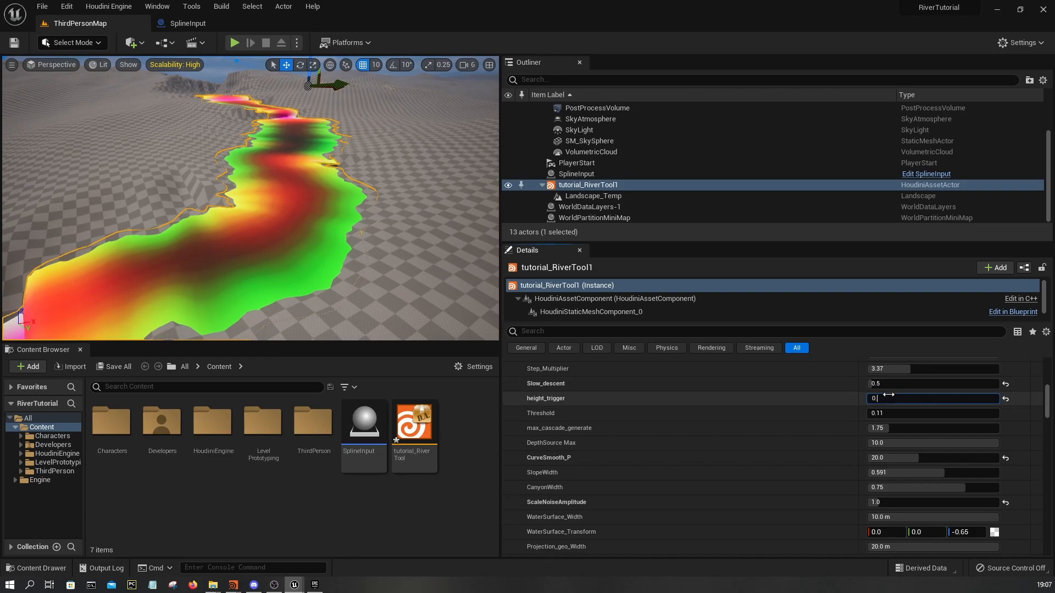
- Lower height_trigger to 0.275, reduce it further to 0.25, and view the river from above
{"action": "key", "text": "Return"}
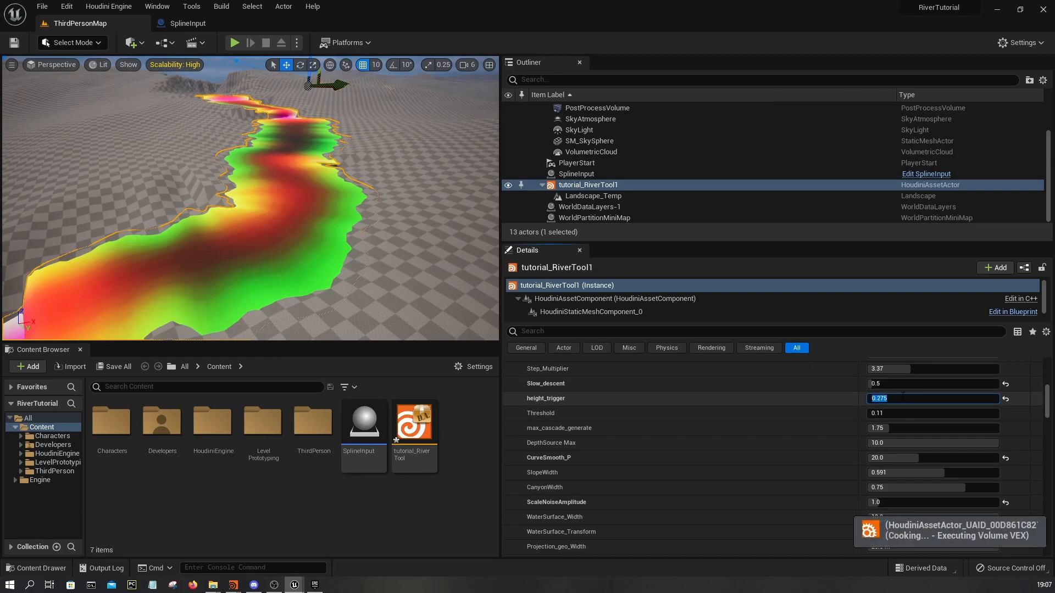
{"action": "type", "text": ".25"}
{"action": "key", "text": "Return"}
{"action": "right_click_drag", "start_coordinate": [361, 219], "coordinate": [299, 210]}
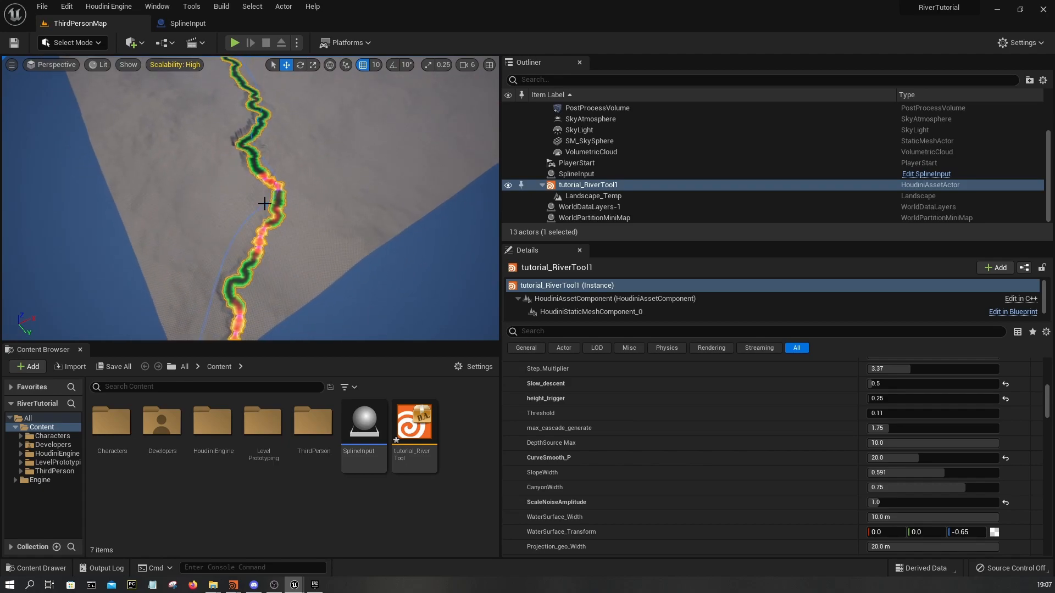
- Select the middle SplineInput point on the terrain and rotate it to redirect the river's tangent
{"action": "left_click", "coordinate": [268, 205]}
{"action": "left_click", "coordinate": [266, 204]}
{"action": "key", "text": "e"}
{"action": "mouse_move", "coordinate": [280, 249]}
{"action": "left_mouse_down"}
{"action": "mouse_move", "coordinate": [237, 242]}
{"action": "mouse_move", "coordinate": [289, 235]}
{"action": "left_mouse_up"}
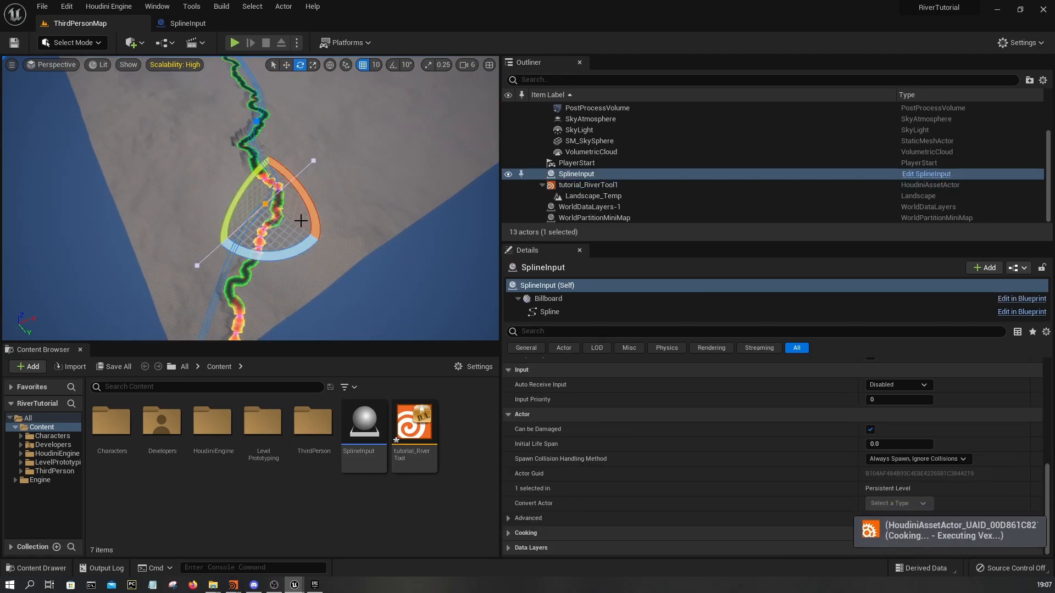
{"action": "right_click_drag", "start_coordinate": [298, 198], "coordinate": [242, 206]}
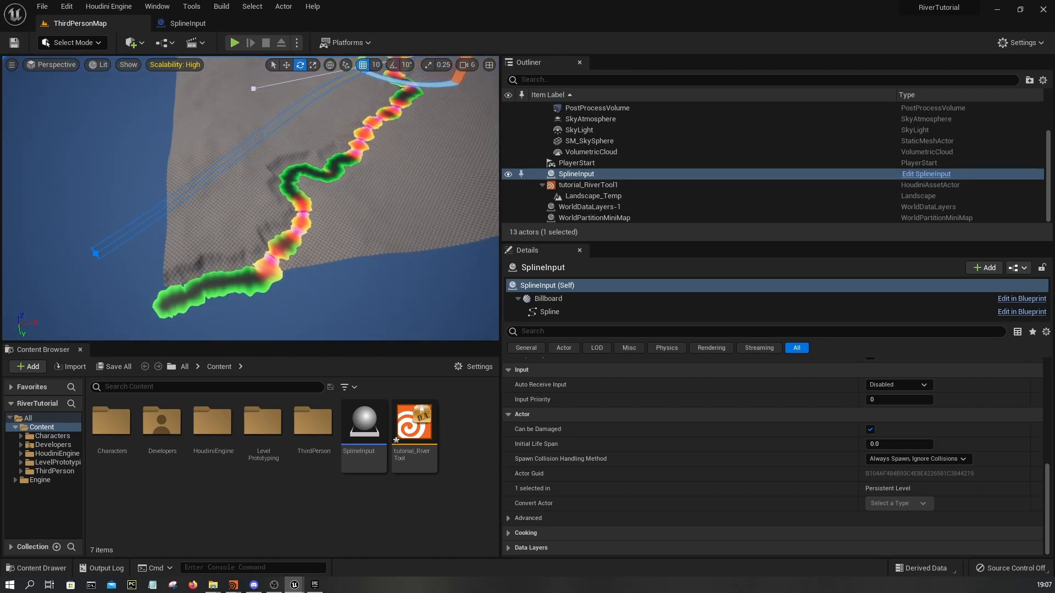
- Move the SplineInput end point beyond the terrain's edge across to the opposite side of the river
{"action": "scroll", "coordinate": [207, 233], "scroll_direction": "down", "scroll_amount": 4}
{"action": "left_click", "coordinate": [187, 223]}
{"action": "key", "text": "w"}
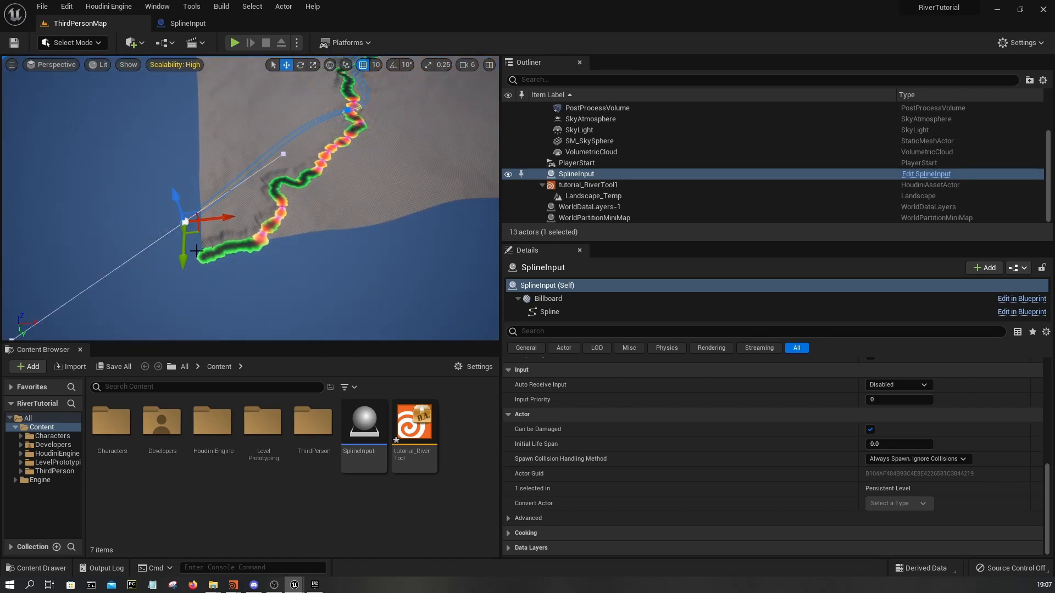
{"action": "left_click_drag", "start_coordinate": [386, 261], "coordinate": [447, 236]}
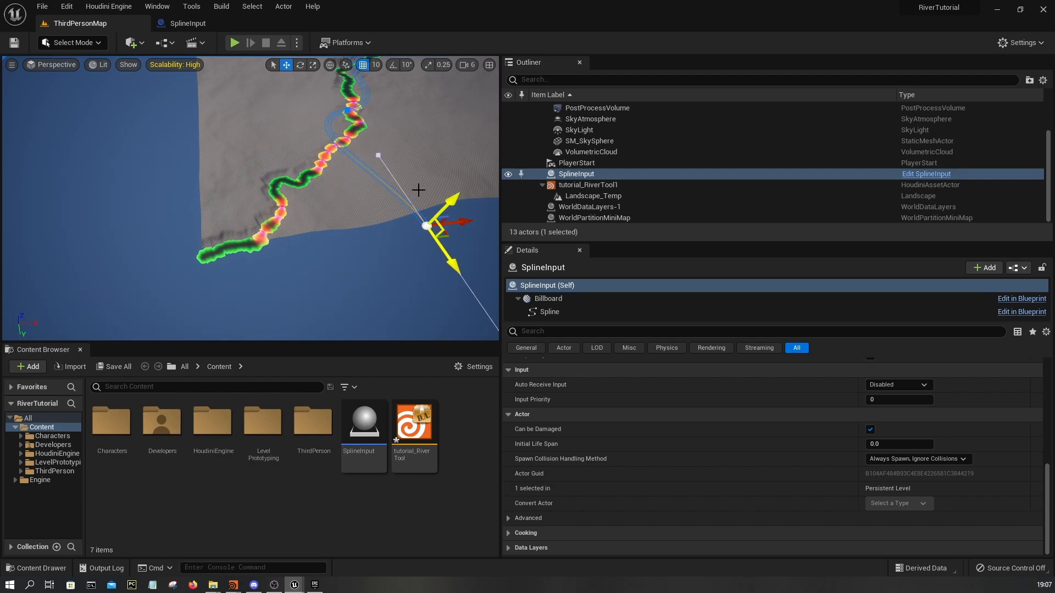
- Rotate the SplineInput point next to the moved end point to realign its tangent with the new direction
{"action": "key", "text": "w"}
{"action": "right_click_drag", "start_coordinate": [335, 163], "coordinate": [308, 209]}
{"action": "key", "text": "s"}
{"action": "left_click", "coordinate": [241, 198]}
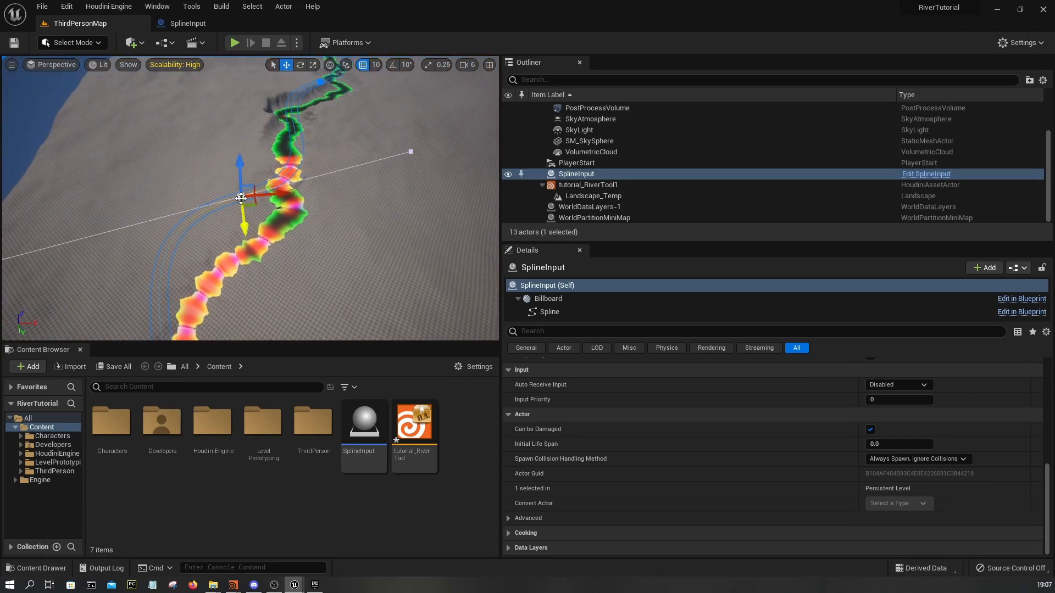
{"action": "key", "text": "e"}
{"action": "left_click_drag", "start_coordinate": [261, 240], "coordinate": [312, 228]}
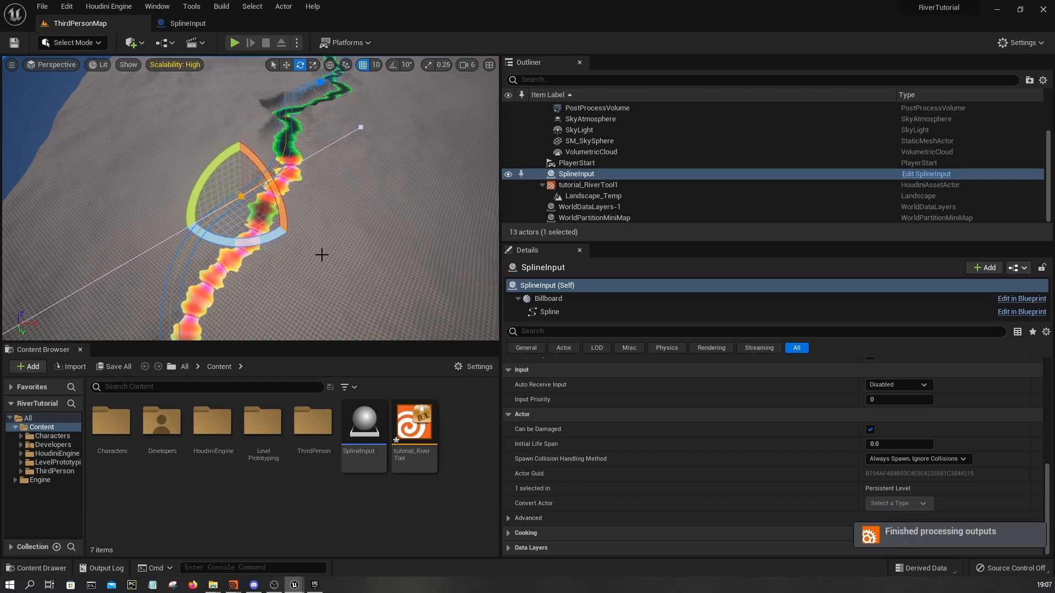
- Inspect the reshaped river, then set tutorial_RiverTool1's height_trigger to 0.2875
{"action": "key", "text": "w"}
{"action": "right_click_drag", "start_coordinate": [361, 214], "coordinate": [313, 225]}
{"action": "key", "text": "s"}
{"action": "key", "text": "w"}
{"action": "left_click", "coordinate": [592, 185]}
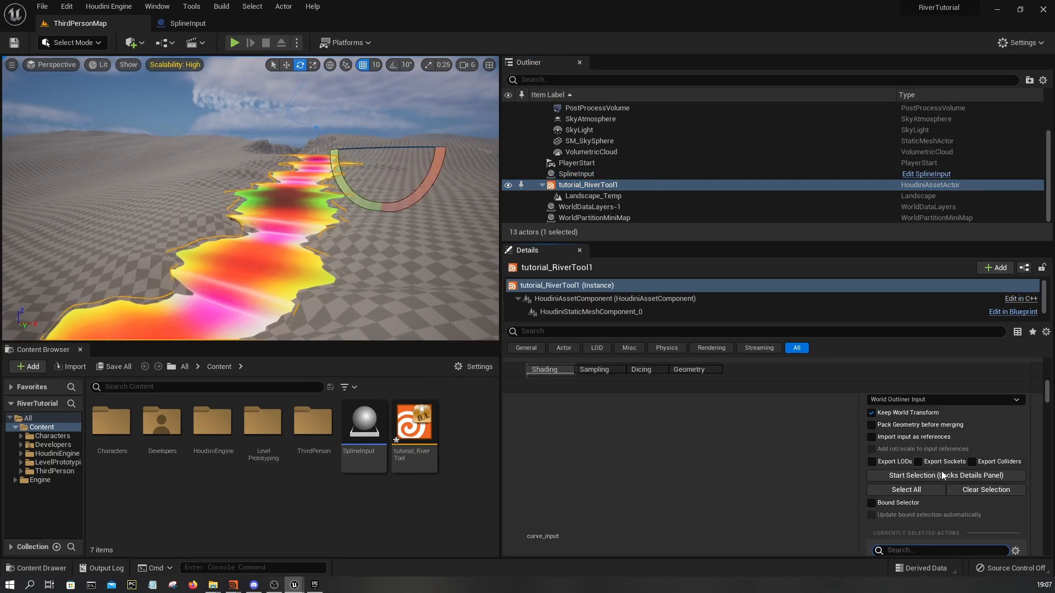
{"action": "scroll", "coordinate": [721, 427], "scroll_direction": "down", "scroll_amount": 5}
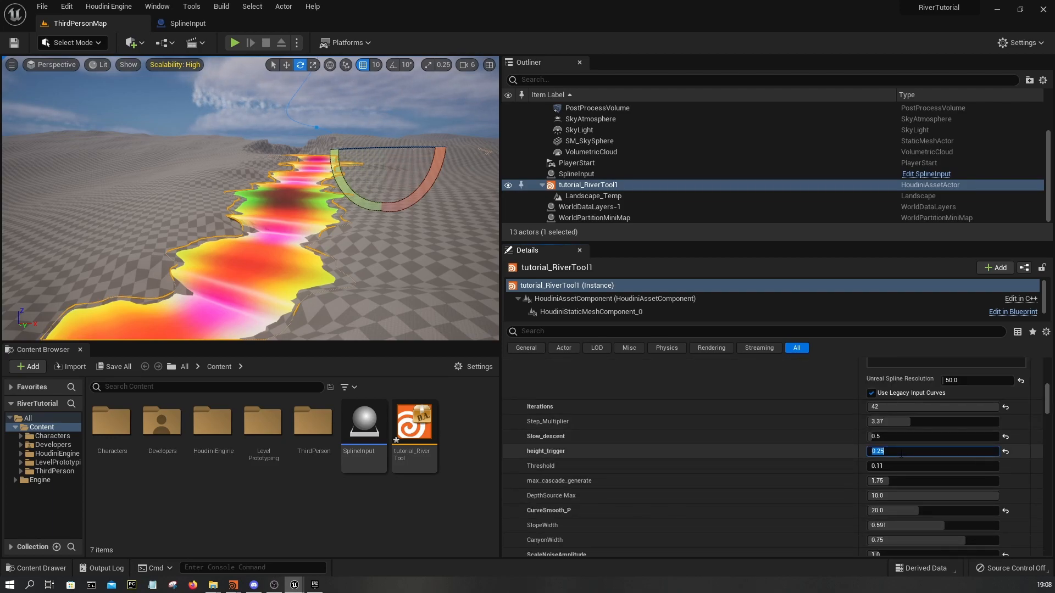
{"action": "type", "text": "0.2875"}
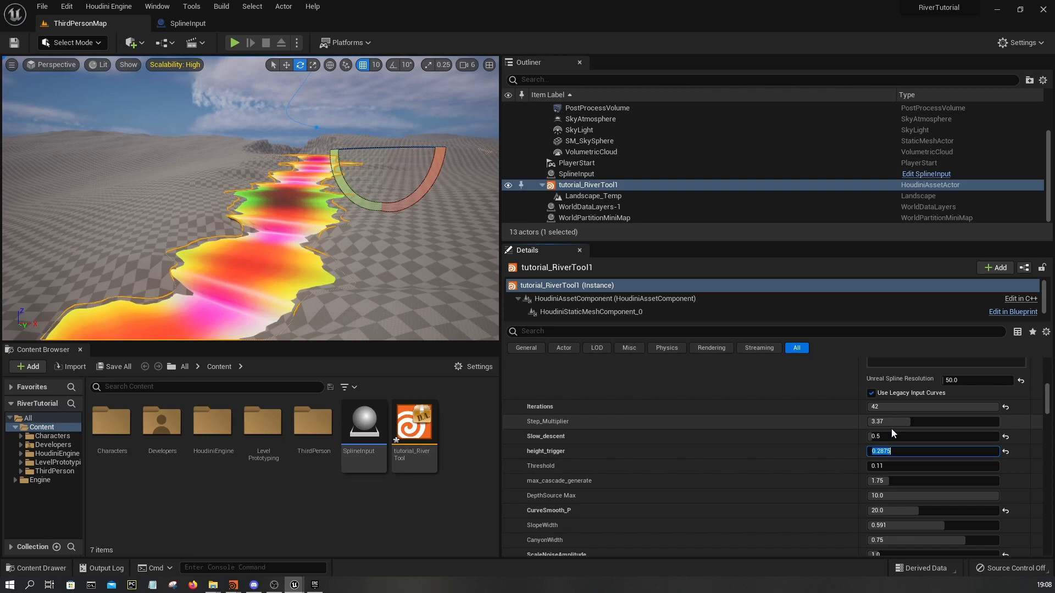
{"action": "key", "text": "Return"}
- Check the river from the side and set height_trigger to 0.3
{"action": "right_click_drag", "start_coordinate": [338, 242], "coordinate": [261, 242]}
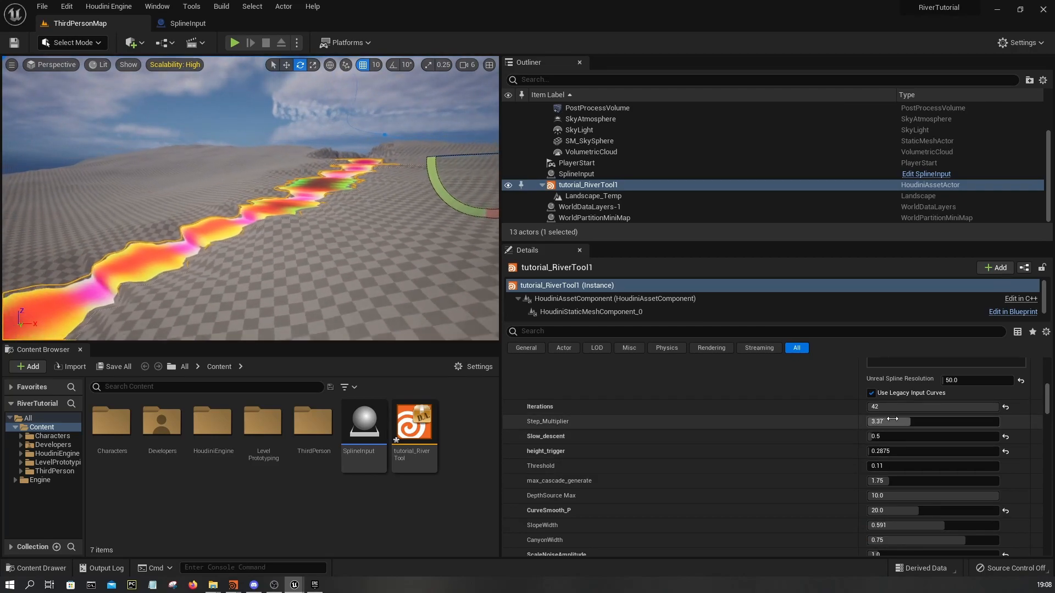
{"action": "left_click", "coordinate": [895, 454]}
{"action": "type", "text": "0.3"}
{"action": "key", "text": "Return"}
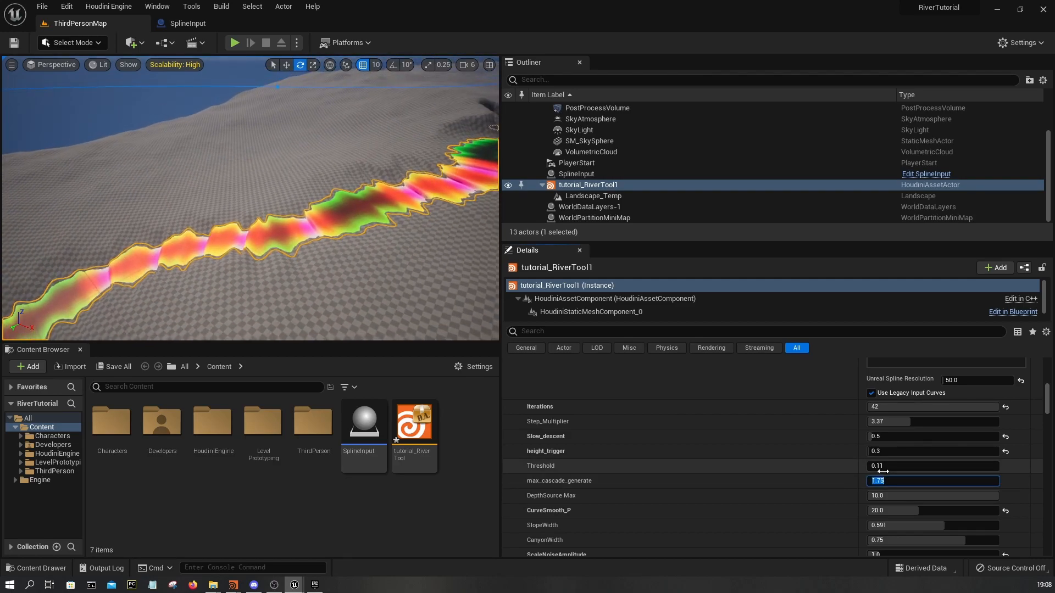
- Set max_cascade_generate to 2, then raise it to 3.0
{"action": "type", "text": "2"}
{"action": "key", "text": "Return"}
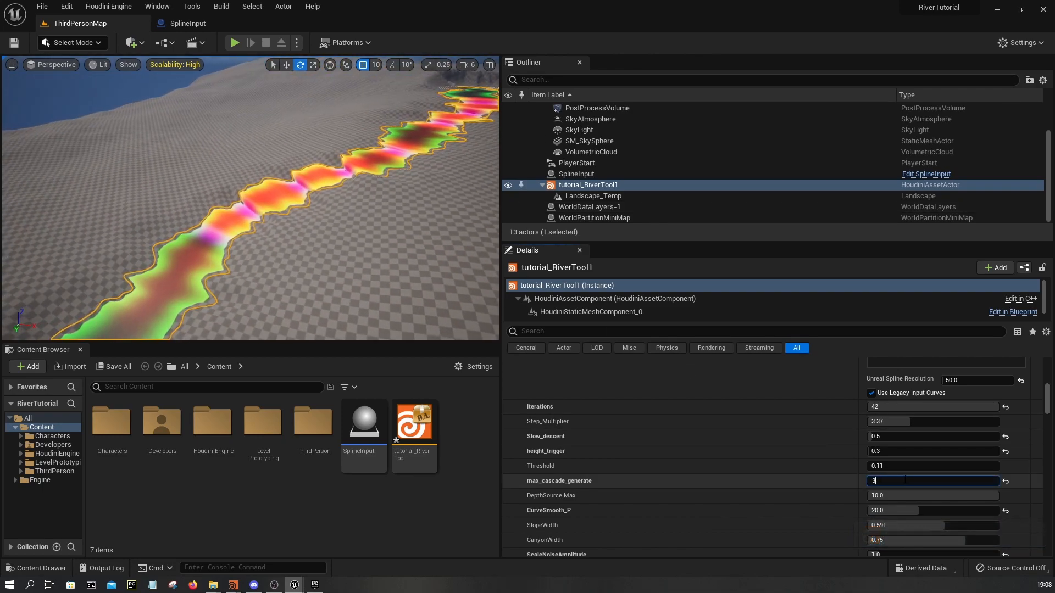
{"action": "key", "text": "Return"}
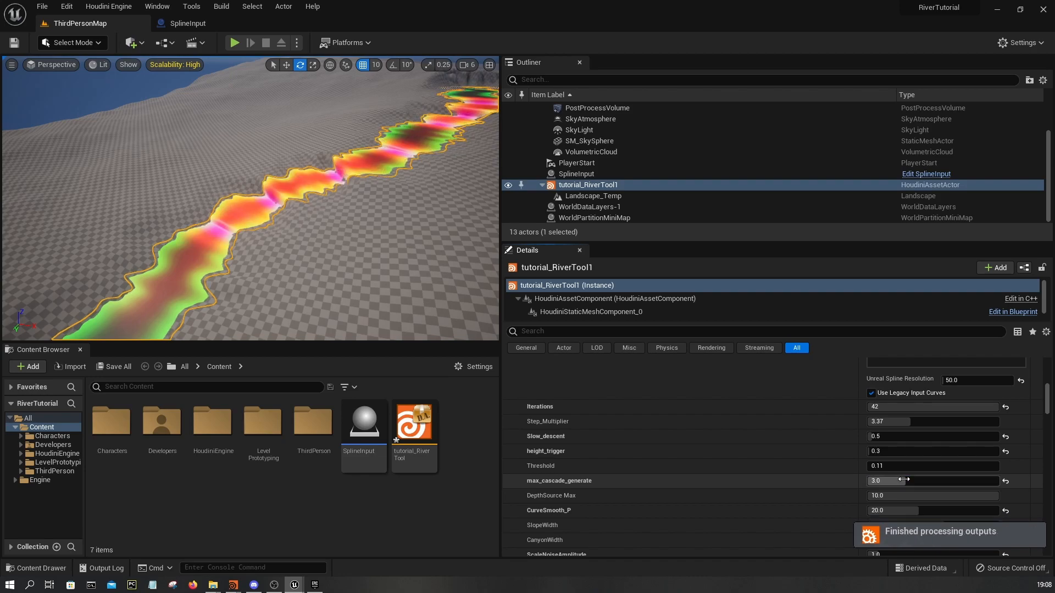
- Examine the river's cascades from several viewpoints along its course
{"action": "key", "text": "w"}
{"action": "right_click_drag", "start_coordinate": [367, 254], "coordinate": [223, 234]}
{"action": "key", "text": "s"}
{"action": "key", "text": "s"}
{"action": "key", "text": "w"}
{"action": "key", "text": "w"}
{"action": "key", "text": "s"}
{"action": "key", "text": "w"}
{"action": "key", "text": "d"}
- Try max_cascade_generate at 4.0, inspect the cascades, and set the value back to 3.0
{"action": "left_click", "coordinate": [885, 481]}
{"action": "type", "text": "4"}
{"action": "key", "text": "Return"}
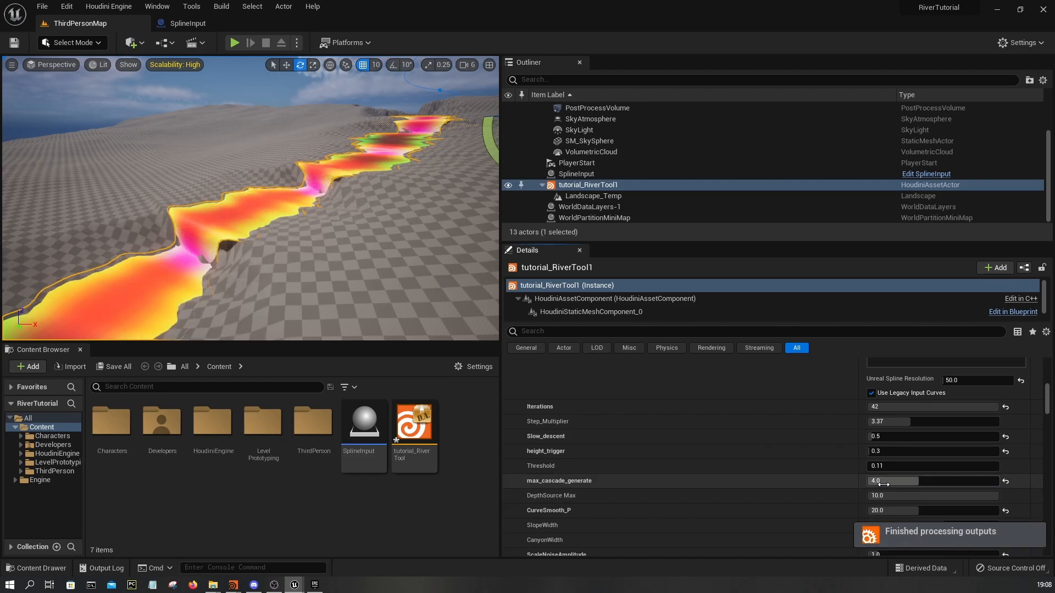
{"action": "key", "text": "s"}
{"action": "right_click_drag", "start_coordinate": [330, 209], "coordinate": [297, 210]}
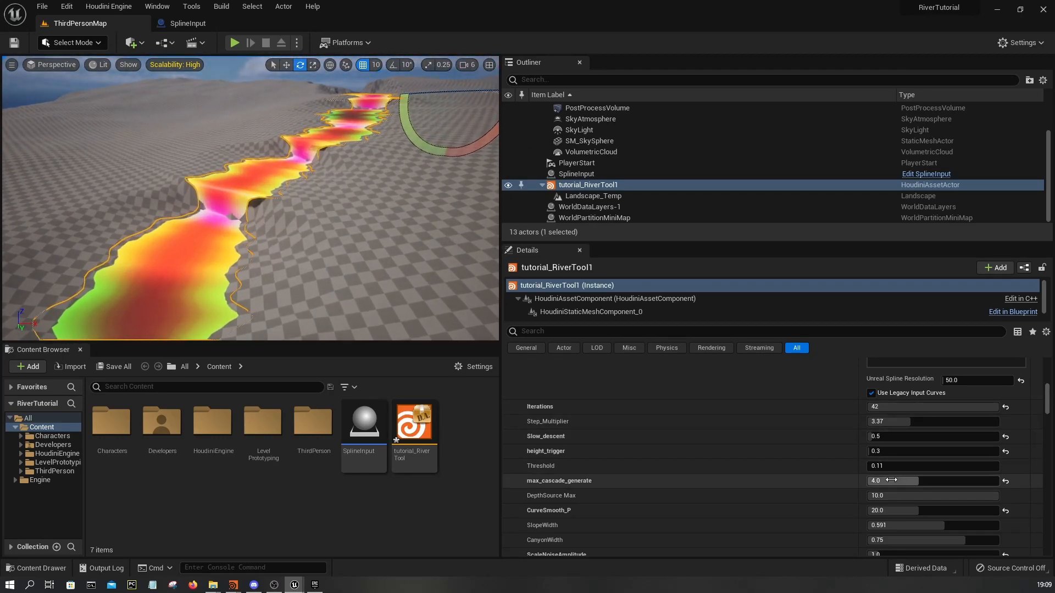
{"action": "key", "text": "Return"}
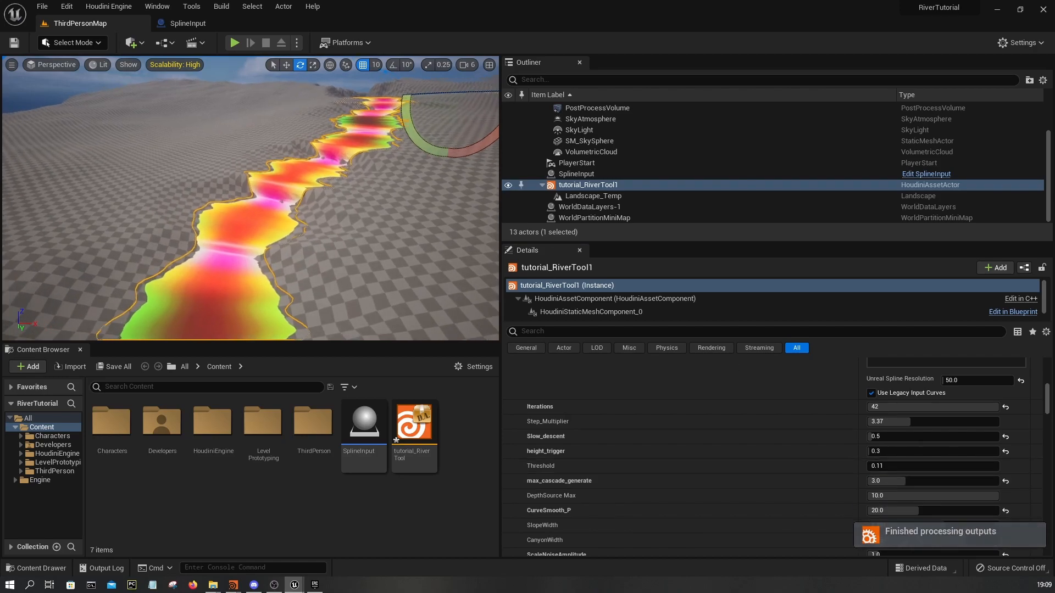
- Examine the whole river course from several viewpoints and review the tool's water surface, projection and depth parameters
{"action": "scroll", "coordinate": [758, 453], "scroll_direction": "down", "scroll_amount": 3}
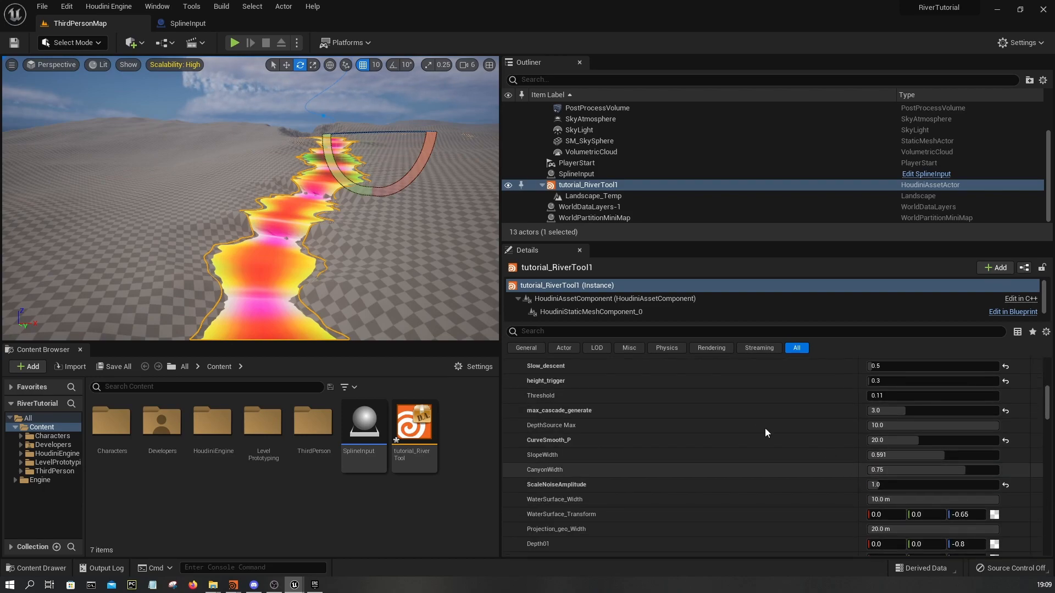
{"action": "right_click_drag", "start_coordinate": [330, 220], "coordinate": [330, 209]}
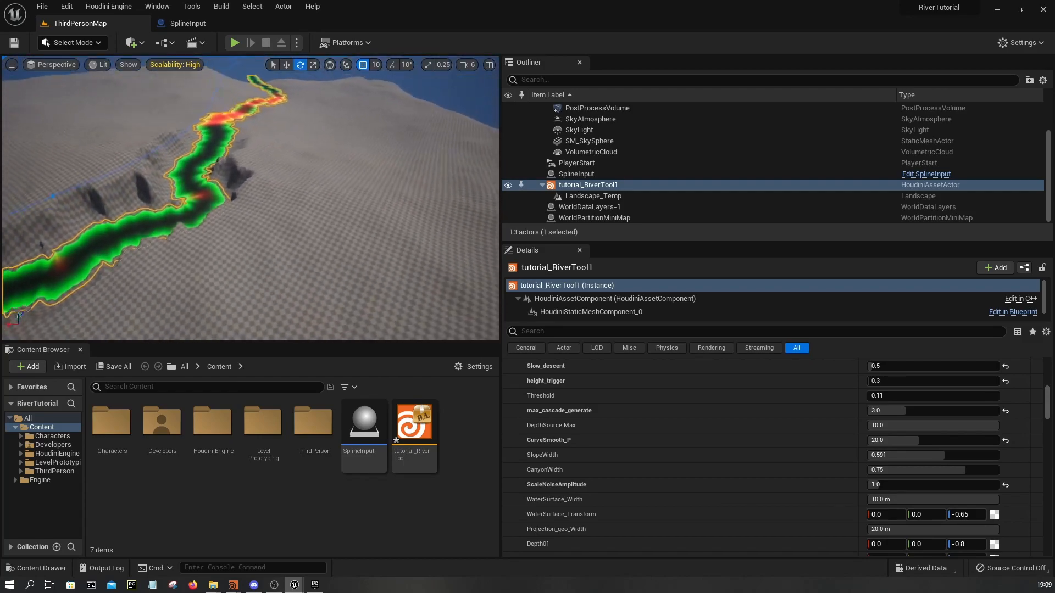
{"action": "right_click_drag", "start_coordinate": [251, 198], "coordinate": [272, 231]}
{"action": "right_click_drag", "start_coordinate": [429, 292], "coordinate": [272, 209]}
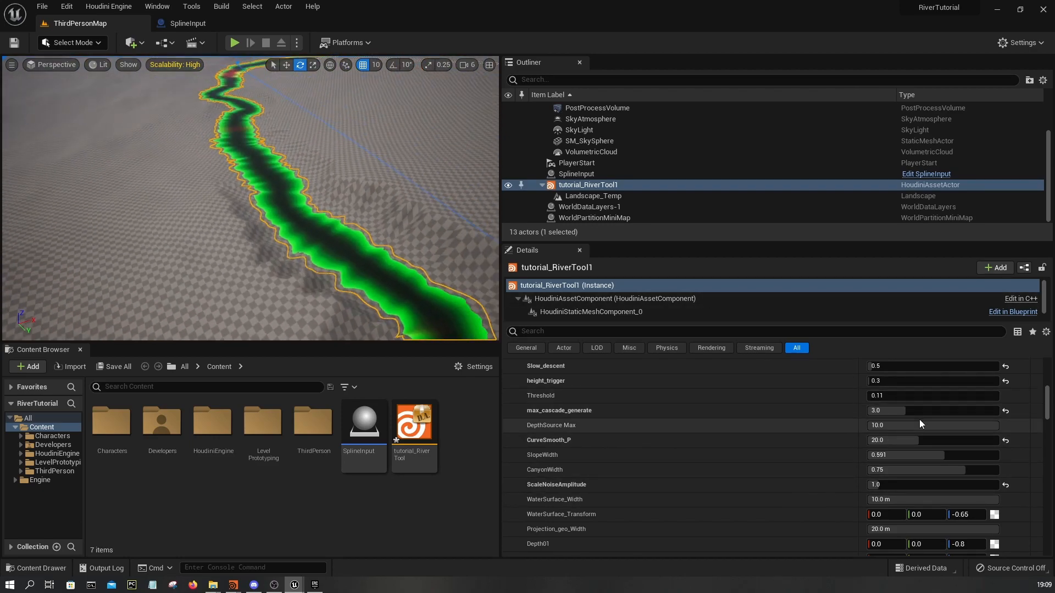
{"action": "right_click_drag", "start_coordinate": [407, 286], "coordinate": [405, 296]}
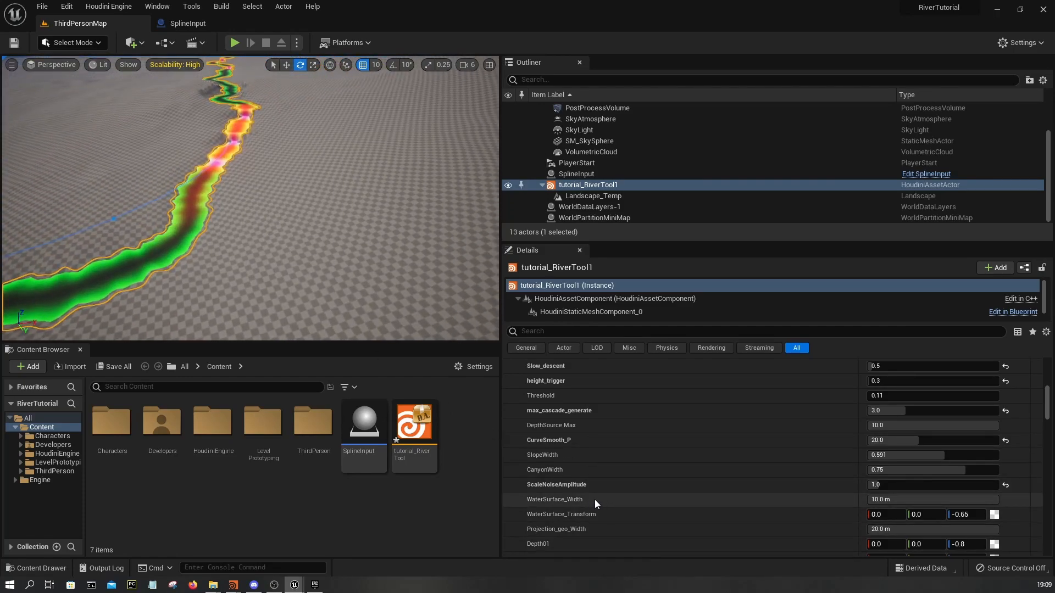
{"action": "left_click_drag", "start_coordinate": [328, 209], "coordinate": [324, 118]}
{"action": "right_click_drag", "start_coordinate": [287, 153], "coordinate": [240, 167]}
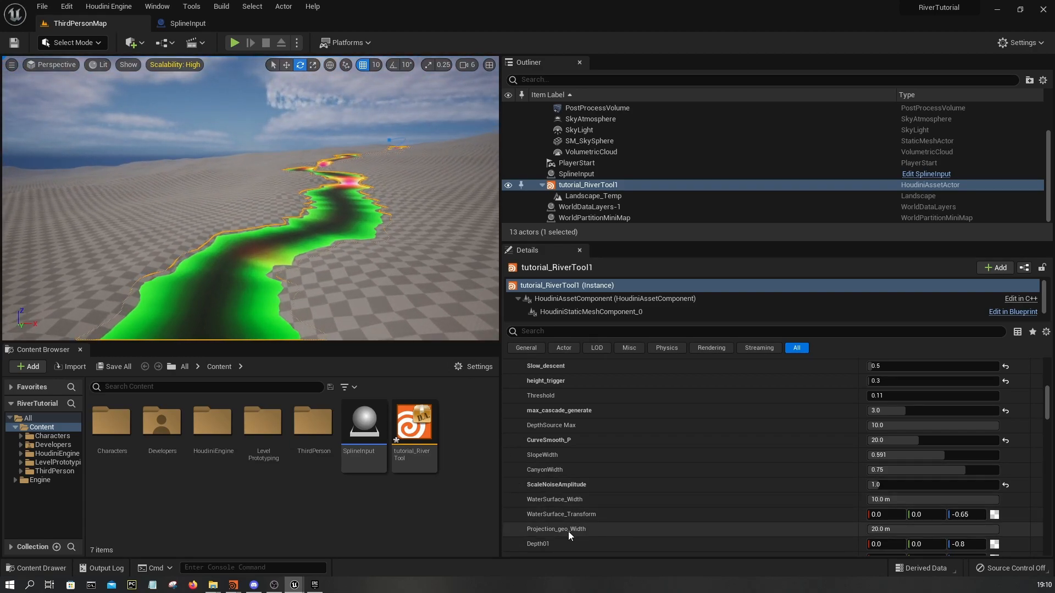
{"action": "scroll", "coordinate": [559, 547], "scroll_direction": "down", "scroll_amount": 2}
{"action": "scroll", "coordinate": [560, 546], "scroll_direction": "down", "scroll_amount": 2}
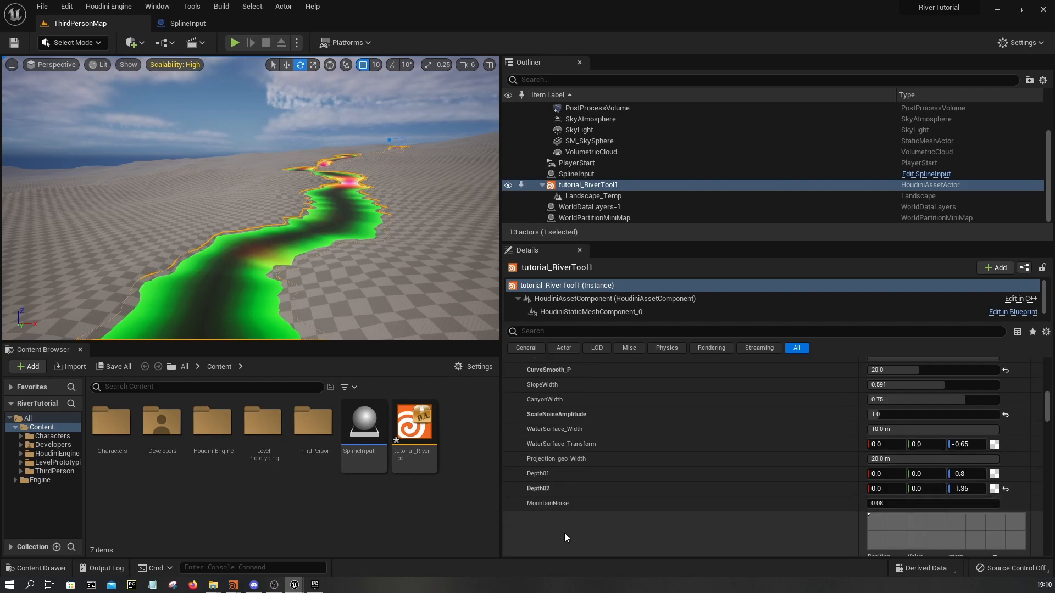
- Set the Z value of Depth01 on the river tool to -0.85, checking the riverbed from below the terrain
{"action": "scroll", "coordinate": [277, 260], "scroll_direction": "up", "scroll_amount": 10}
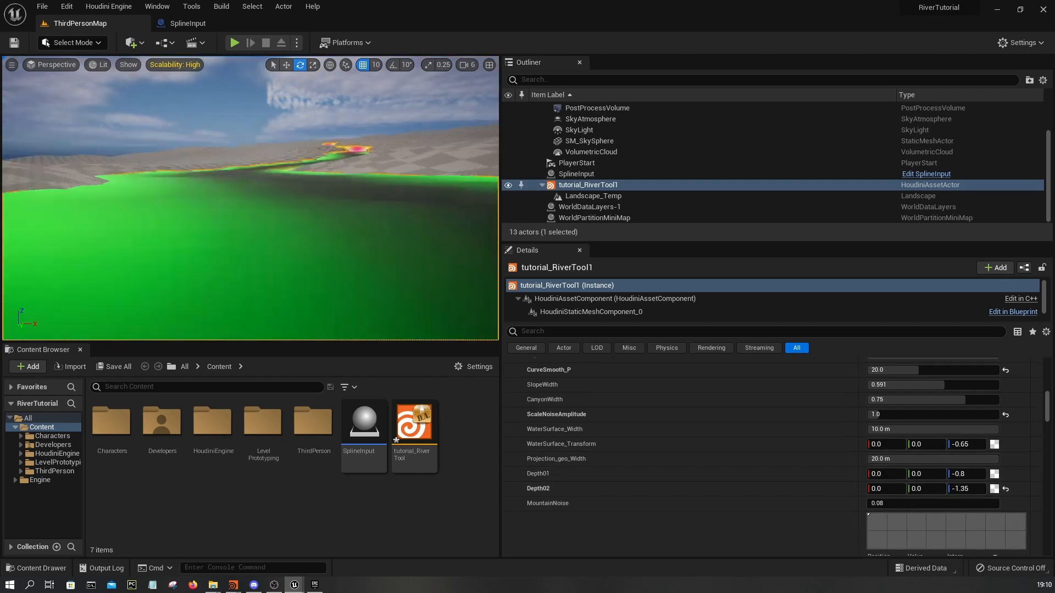
{"action": "key", "text": "w"}
{"action": "mouse_move", "coordinate": [276, 261]}
{"action": "right_mouse_down"}
{"action": "mouse_move", "coordinate": [330, 244]}
{"action": "mouse_move", "coordinate": [259, 254]}
{"action": "mouse_move", "coordinate": [284, 252]}
{"action": "right_mouse_up"}
{"action": "key", "text": "w"}
{"action": "key", "text": "a"}
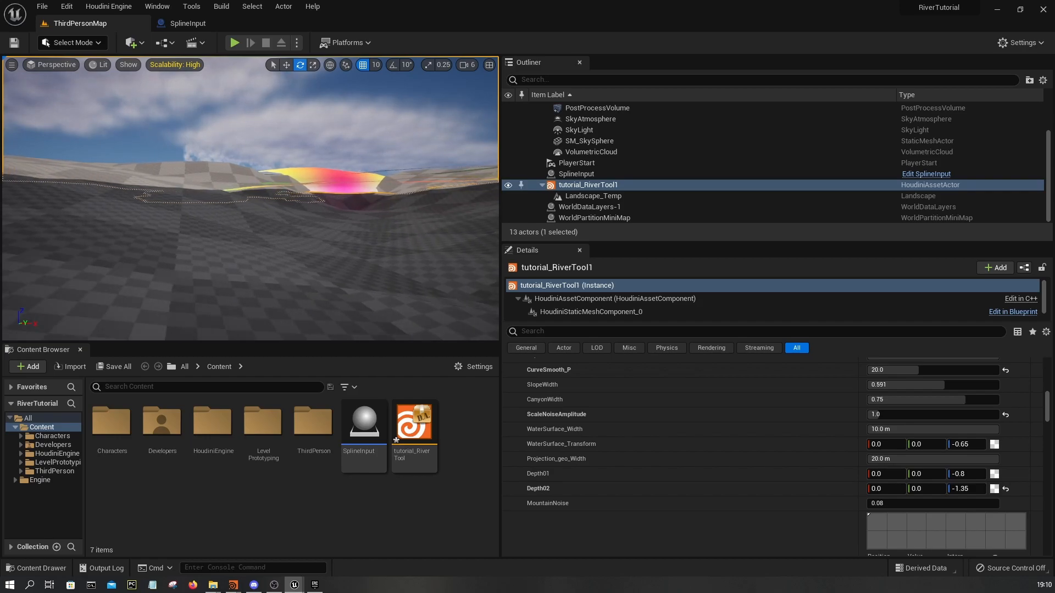
{"action": "key", "text": "e"}
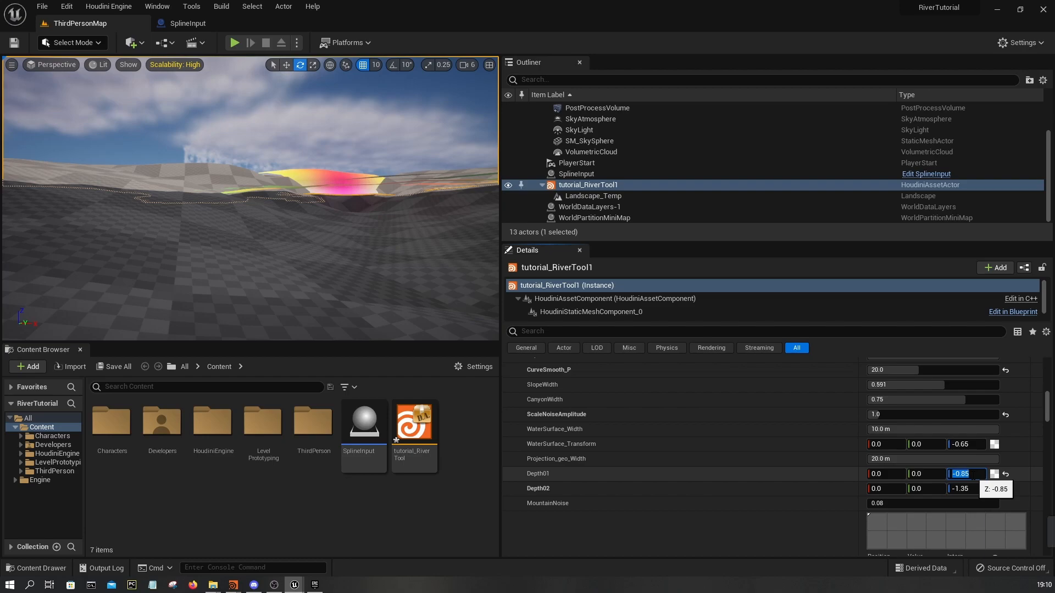
{"action": "key", "text": "Return"}
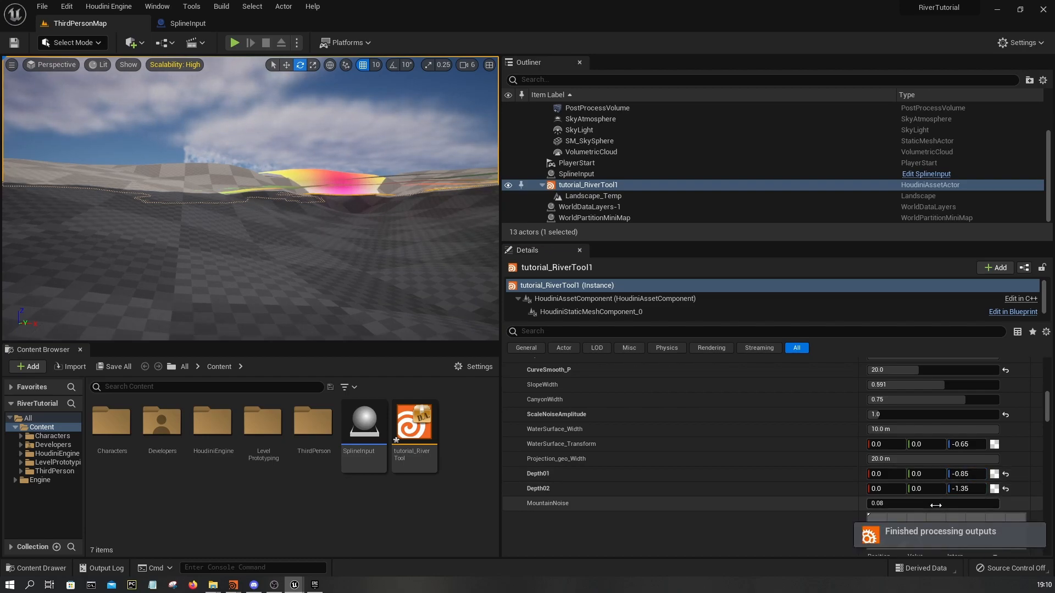
- Try MountainNoise at 1.0 and inspect its effect on the terrain around the riverbed
{"action": "right_click_drag", "start_coordinate": [352, 260], "coordinate": [291, 259]}
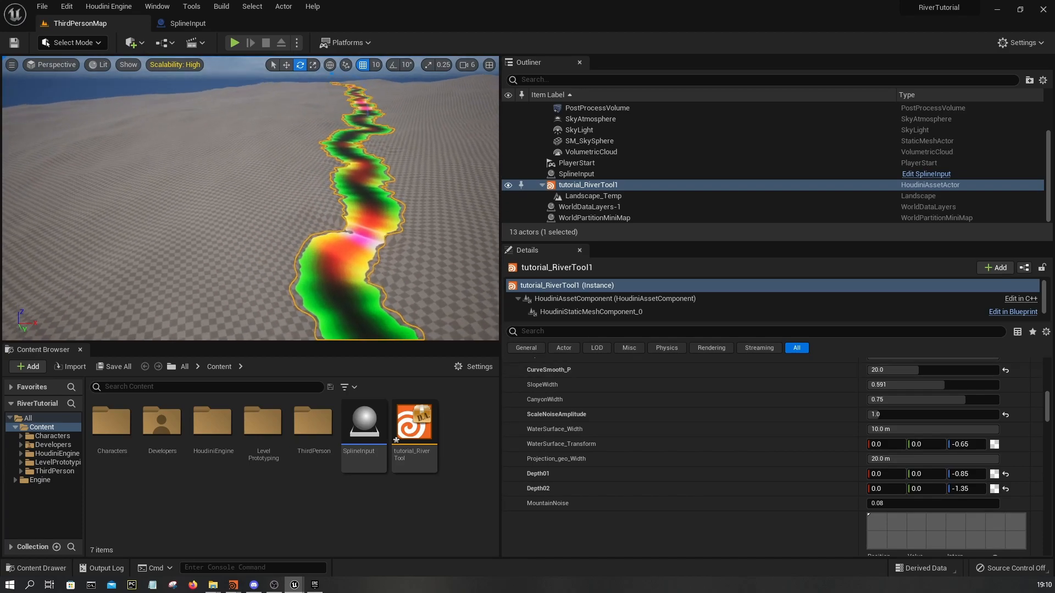
{"action": "right_click_drag", "start_coordinate": [289, 212], "coordinate": [190, 193]}
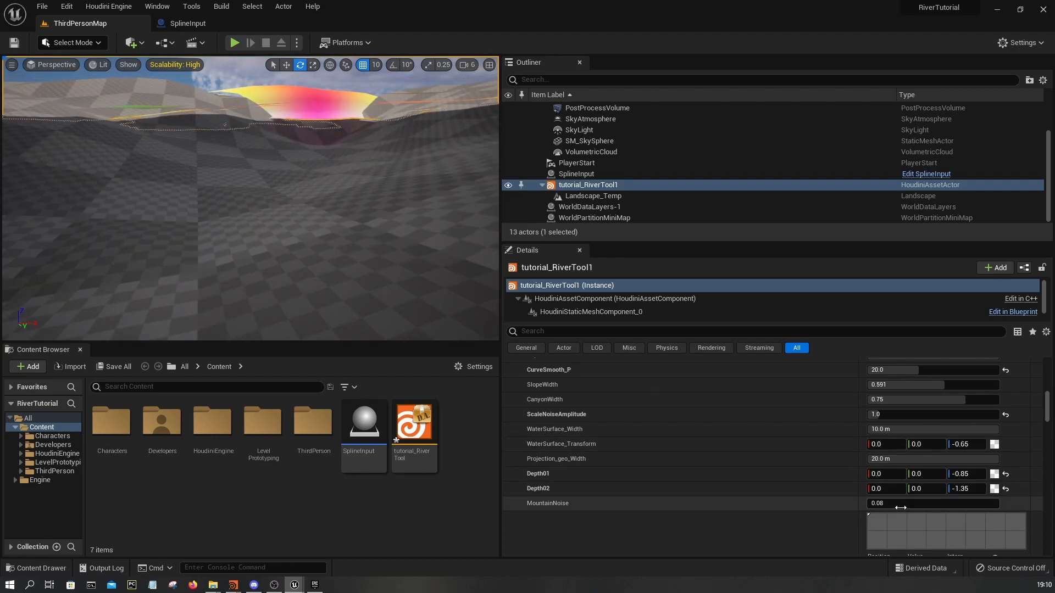
{"action": "scroll", "coordinate": [874, 484], "scroll_direction": "down", "scroll_amount": 2}
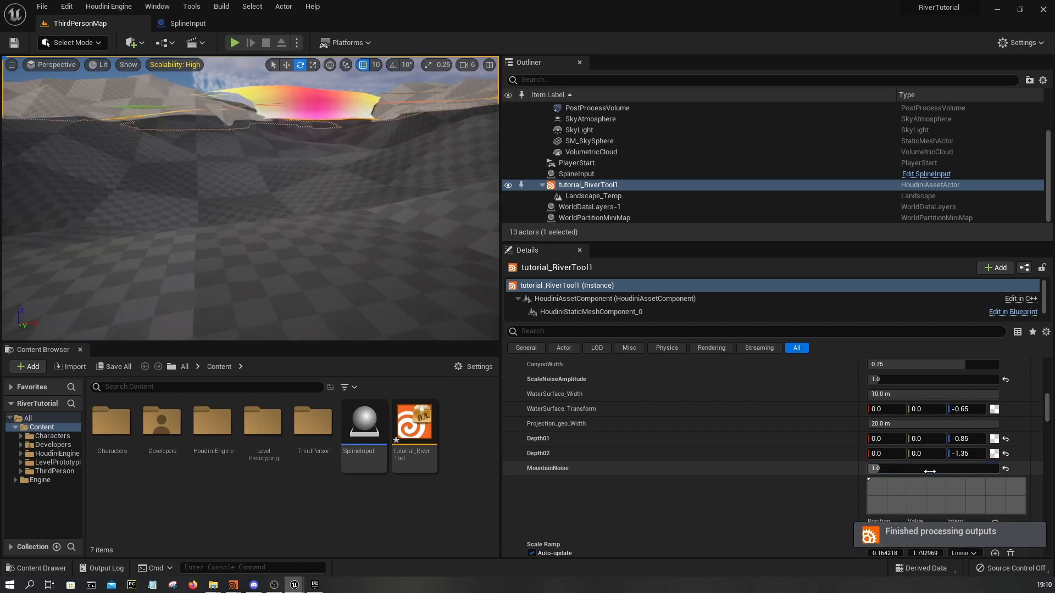
{"action": "right_click_drag", "start_coordinate": [342, 247], "coordinate": [391, 234]}
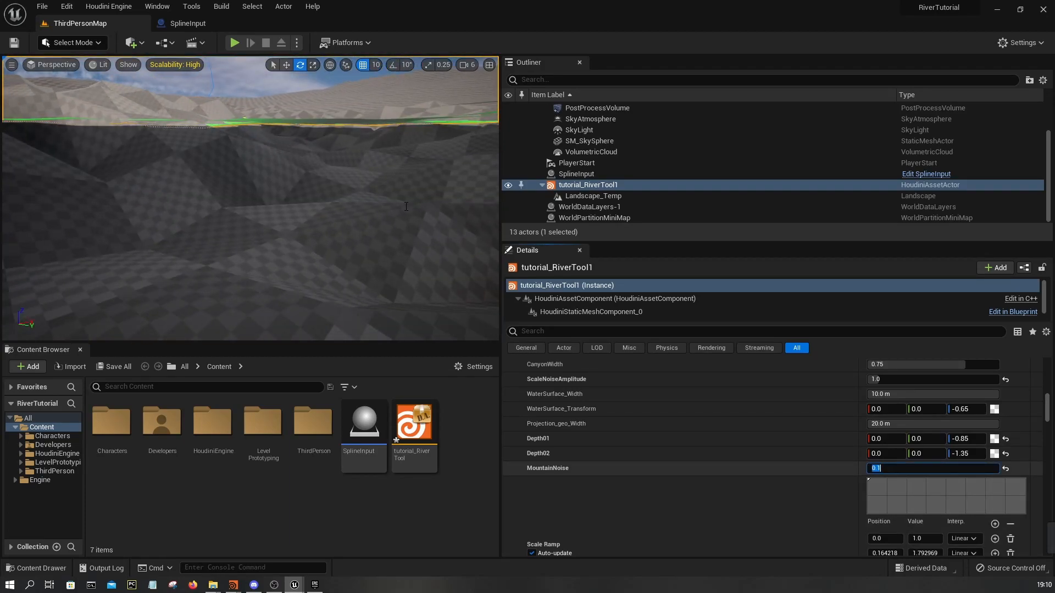
- Try MountainNoise at 0.0, 0.25 and 0.2, and settle on 0.15
{"action": "left_click", "coordinate": [900, 469]}
{"action": "type", "text": "0"}
{"action": "key", "text": "Return"}
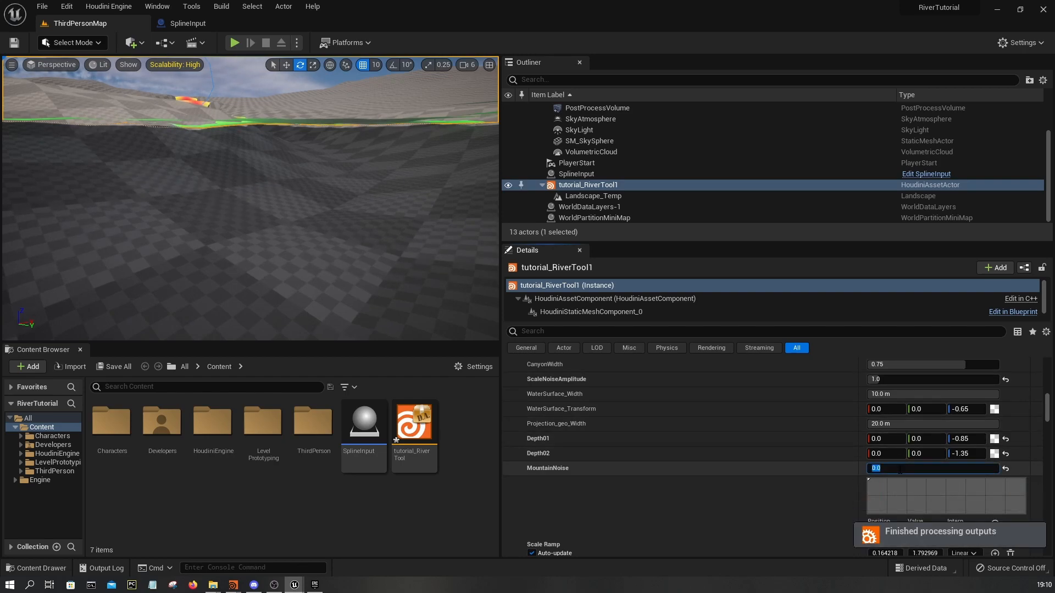
{"action": "key", "text": "Return"}
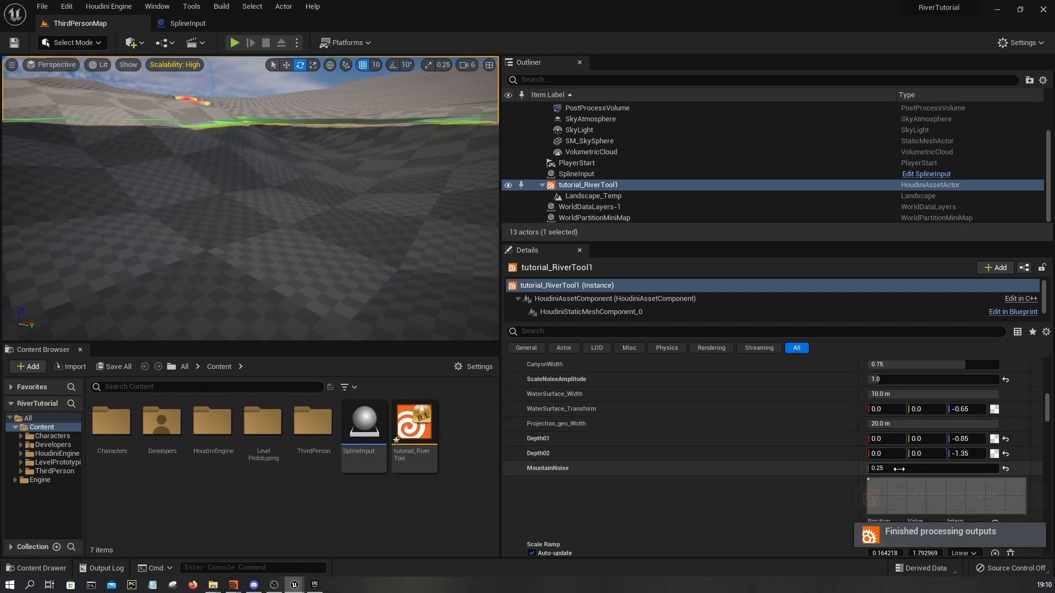
{"action": "type", "text": "0.2"}
{"action": "key", "text": "Return"}
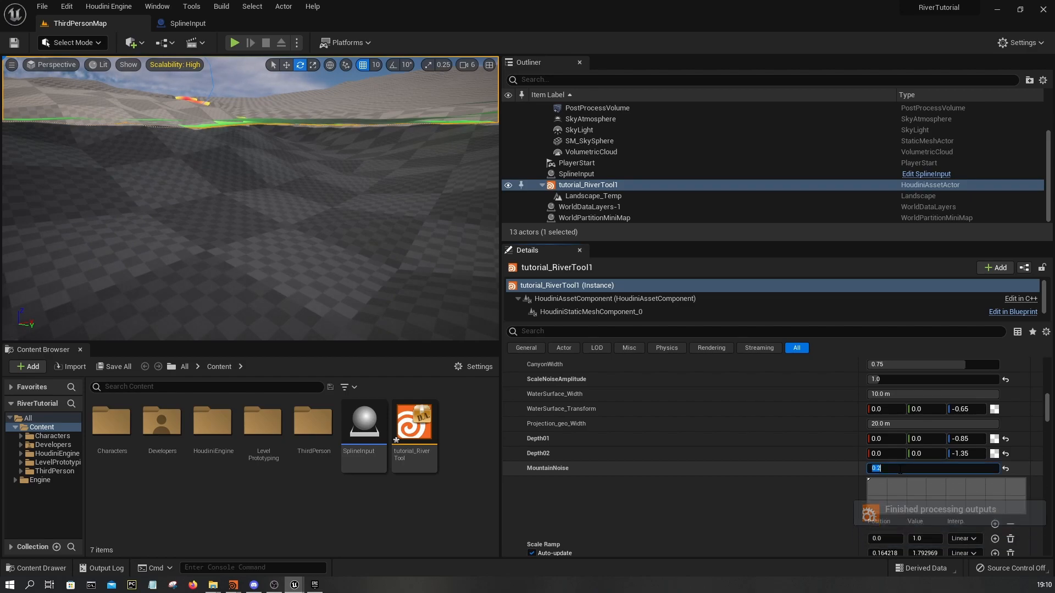
{"action": "type", "text": "0.15"}
{"action": "key", "text": "Return"}
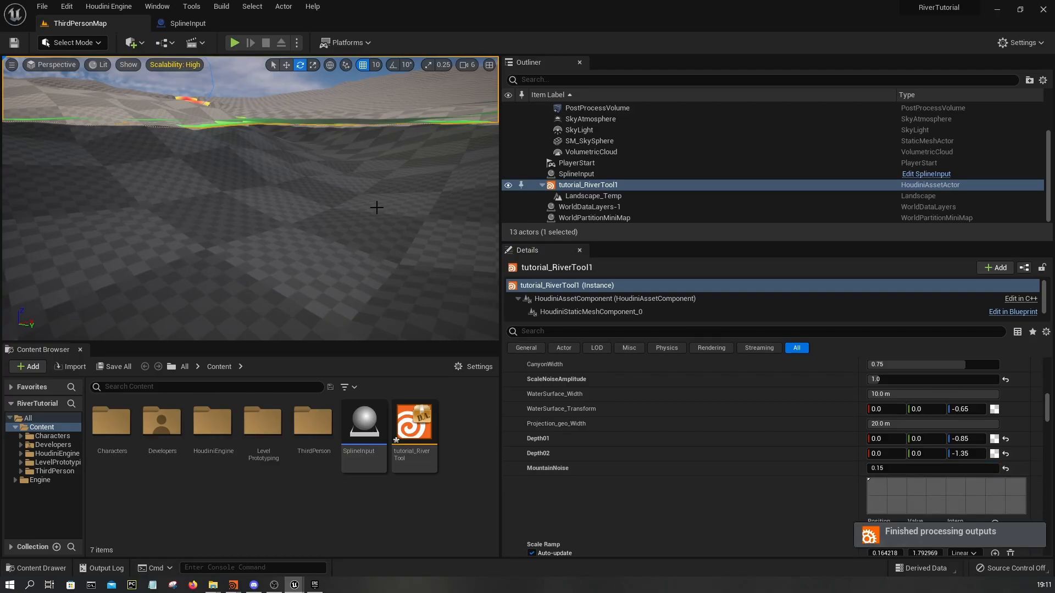
- Examine the river and terrain in another viewport view mode, restore the Lit mode, and view the cascades from above
{"action": "scroll", "coordinate": [353, 180], "scroll_direction": "down", "scroll_amount": 4}
{"action": "left_click", "coordinate": [352, 180]}
{"action": "left_click", "coordinate": [105, 64]}
{"action": "left_click", "coordinate": [130, 118]}
{"action": "right_click_drag", "start_coordinate": [220, 176], "coordinate": [154, 184]}
{"action": "left_click", "coordinate": [110, 64]}
{"action": "left_click", "coordinate": [124, 80]}
{"action": "left_click", "coordinate": [314, 117]}
{"action": "mouse_move", "coordinate": [314, 116]}
{"action": "right_mouse_down"}
{"action": "mouse_move", "coordinate": [292, 142]}
{"action": "mouse_move", "coordinate": [181, 129]}
{"action": "mouse_move", "coordinate": [206, 137]}
{"action": "mouse_move", "coordinate": [308, 122]}
{"action": "right_mouse_up"}
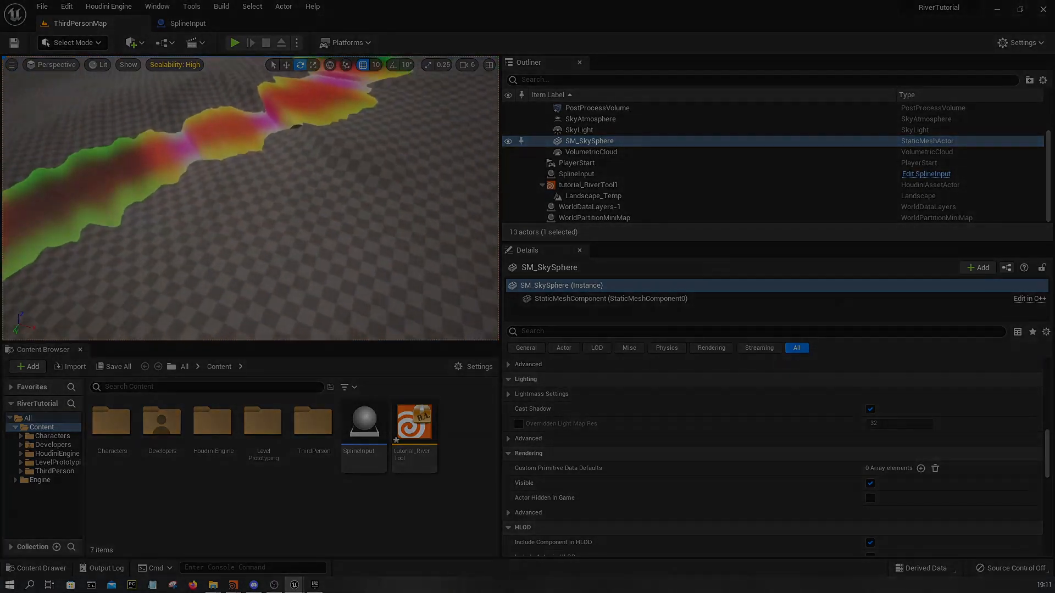